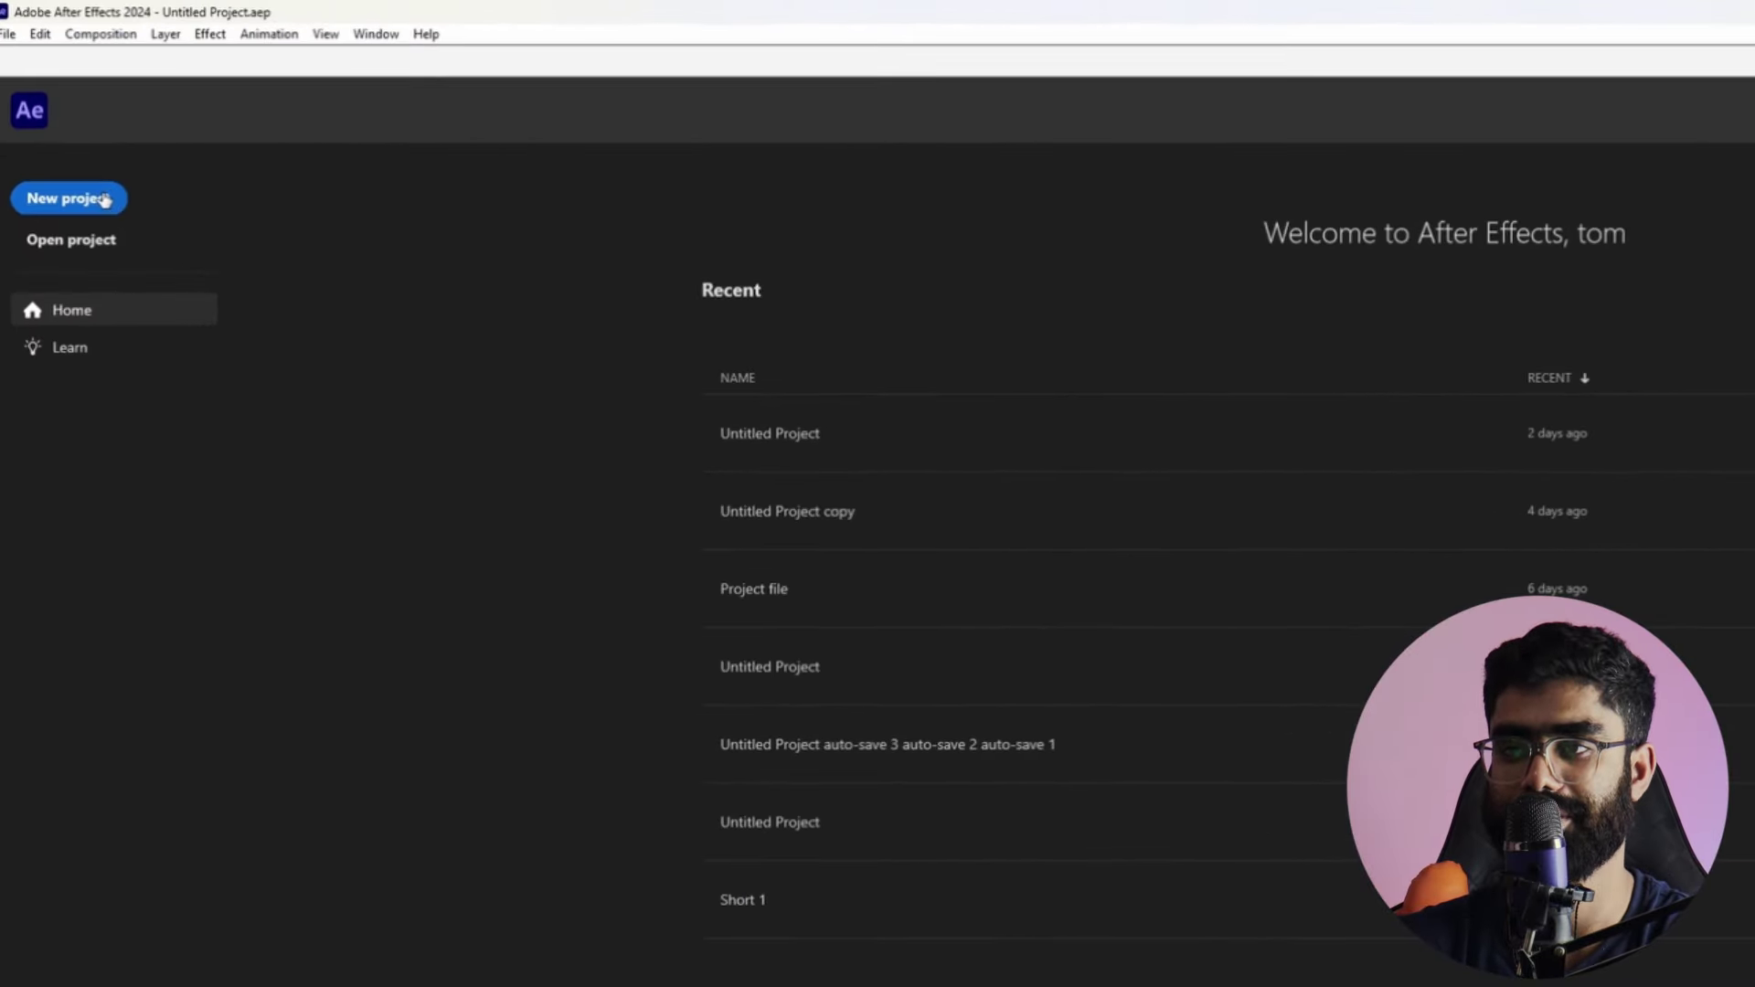
# Step: Start a new project and create a 1920x1080, 24 fps composition named "Smooth Camera Movement like Magnetmedia."
pyautogui.click(105, 201)
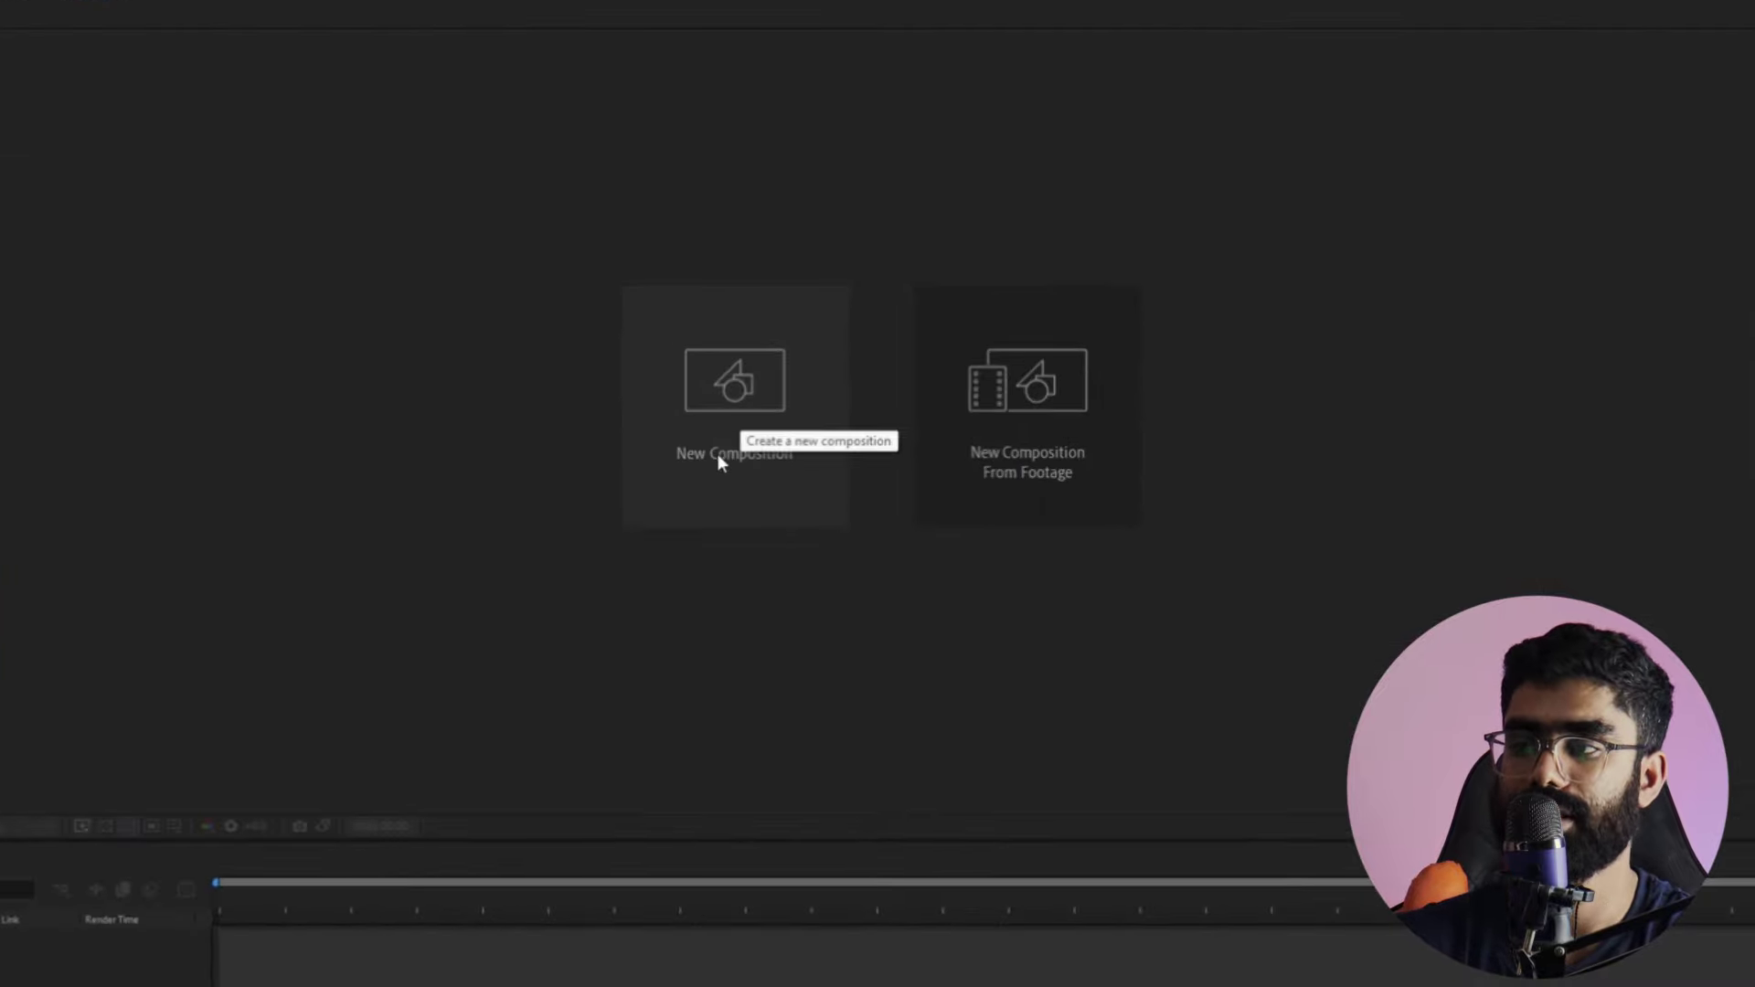
pyautogui.click(719, 457)
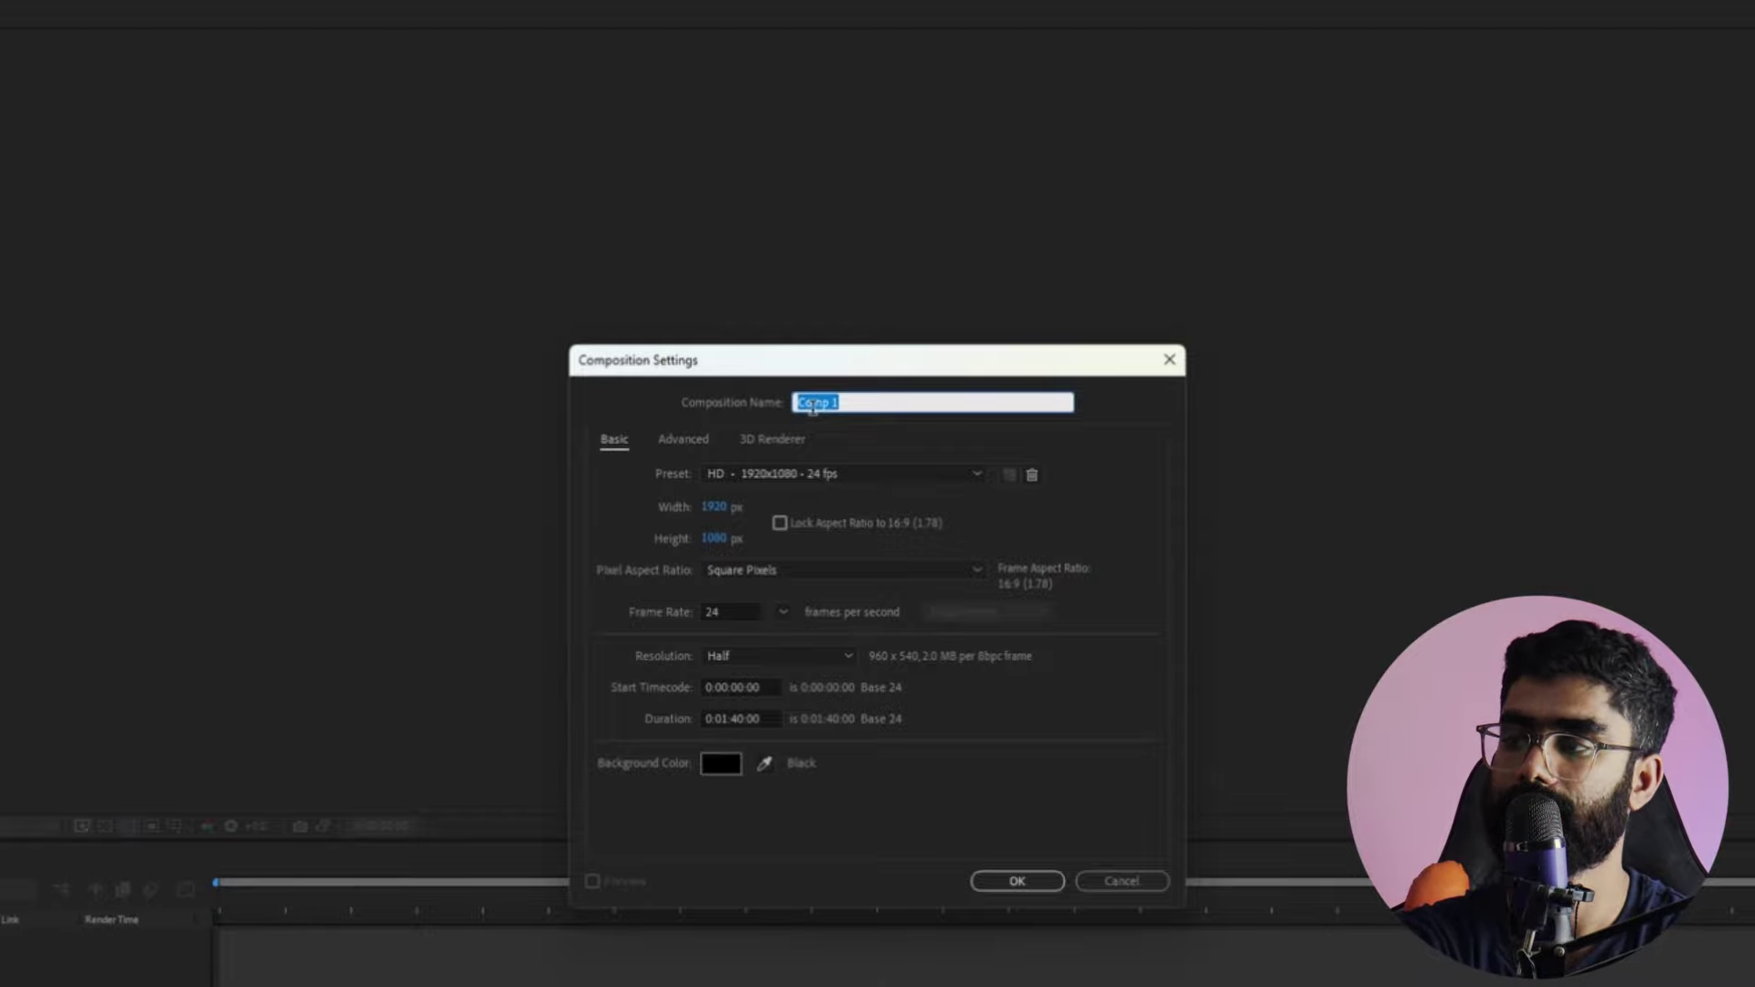
pyautogui.write('Smooth Camera')
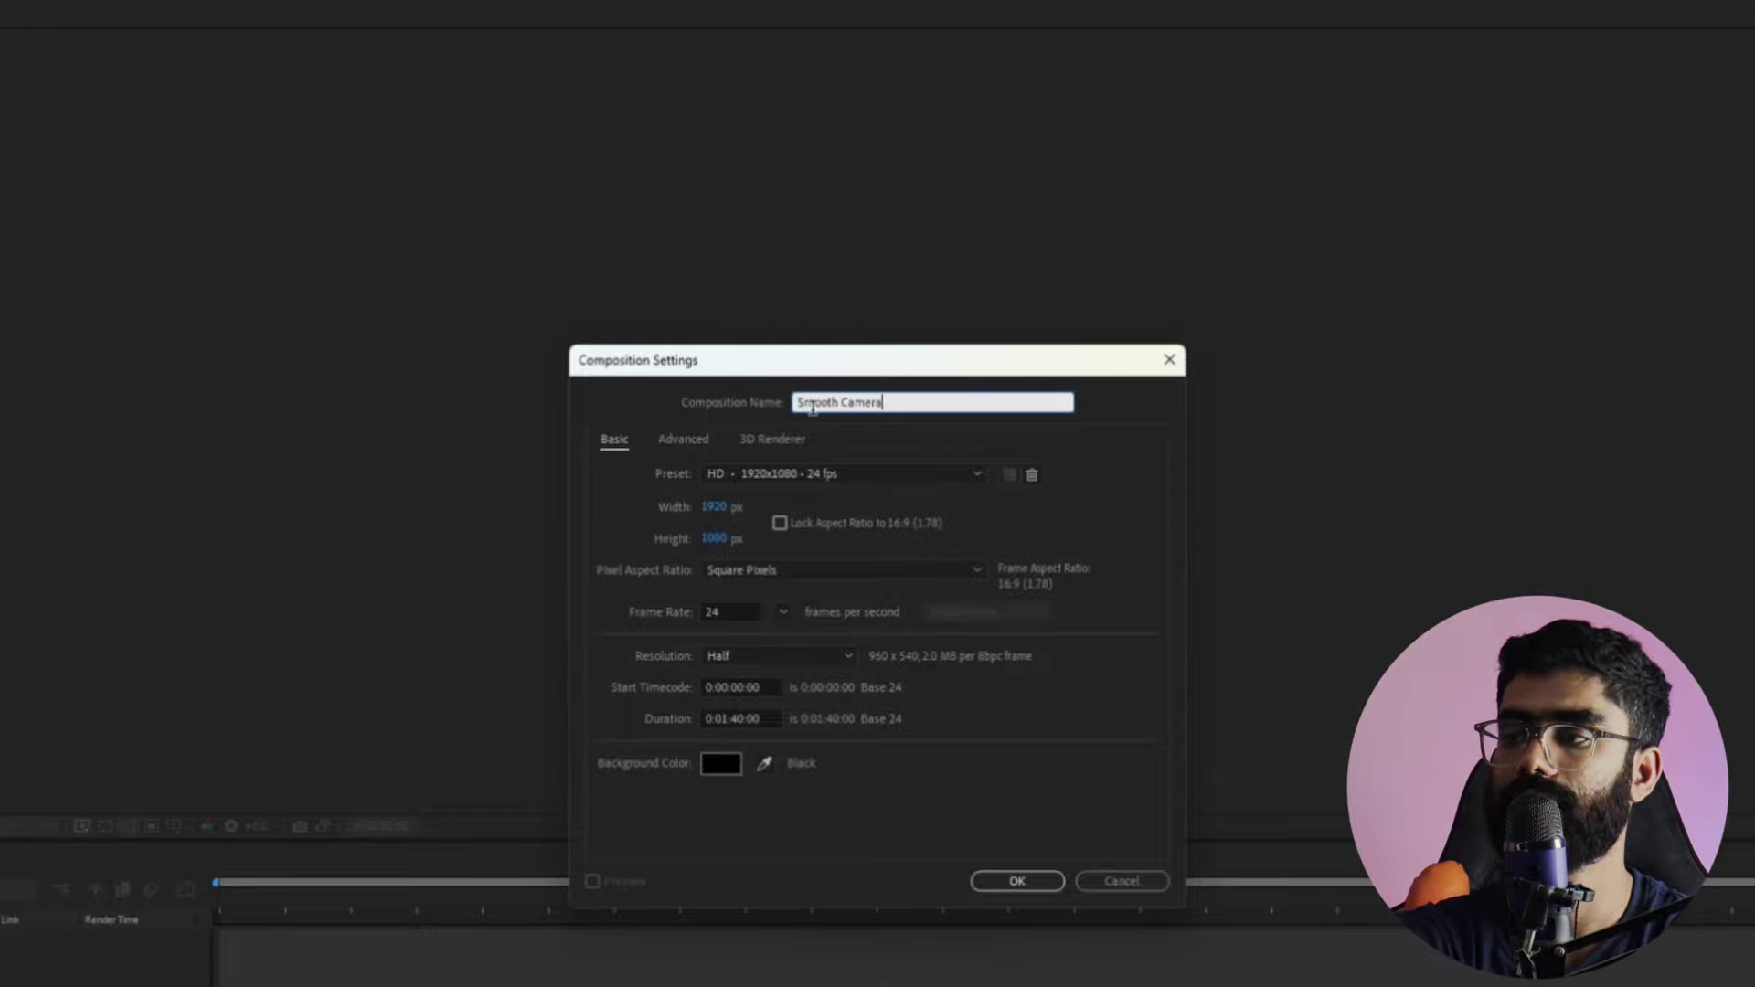
pyautogui.write(' Movement l')
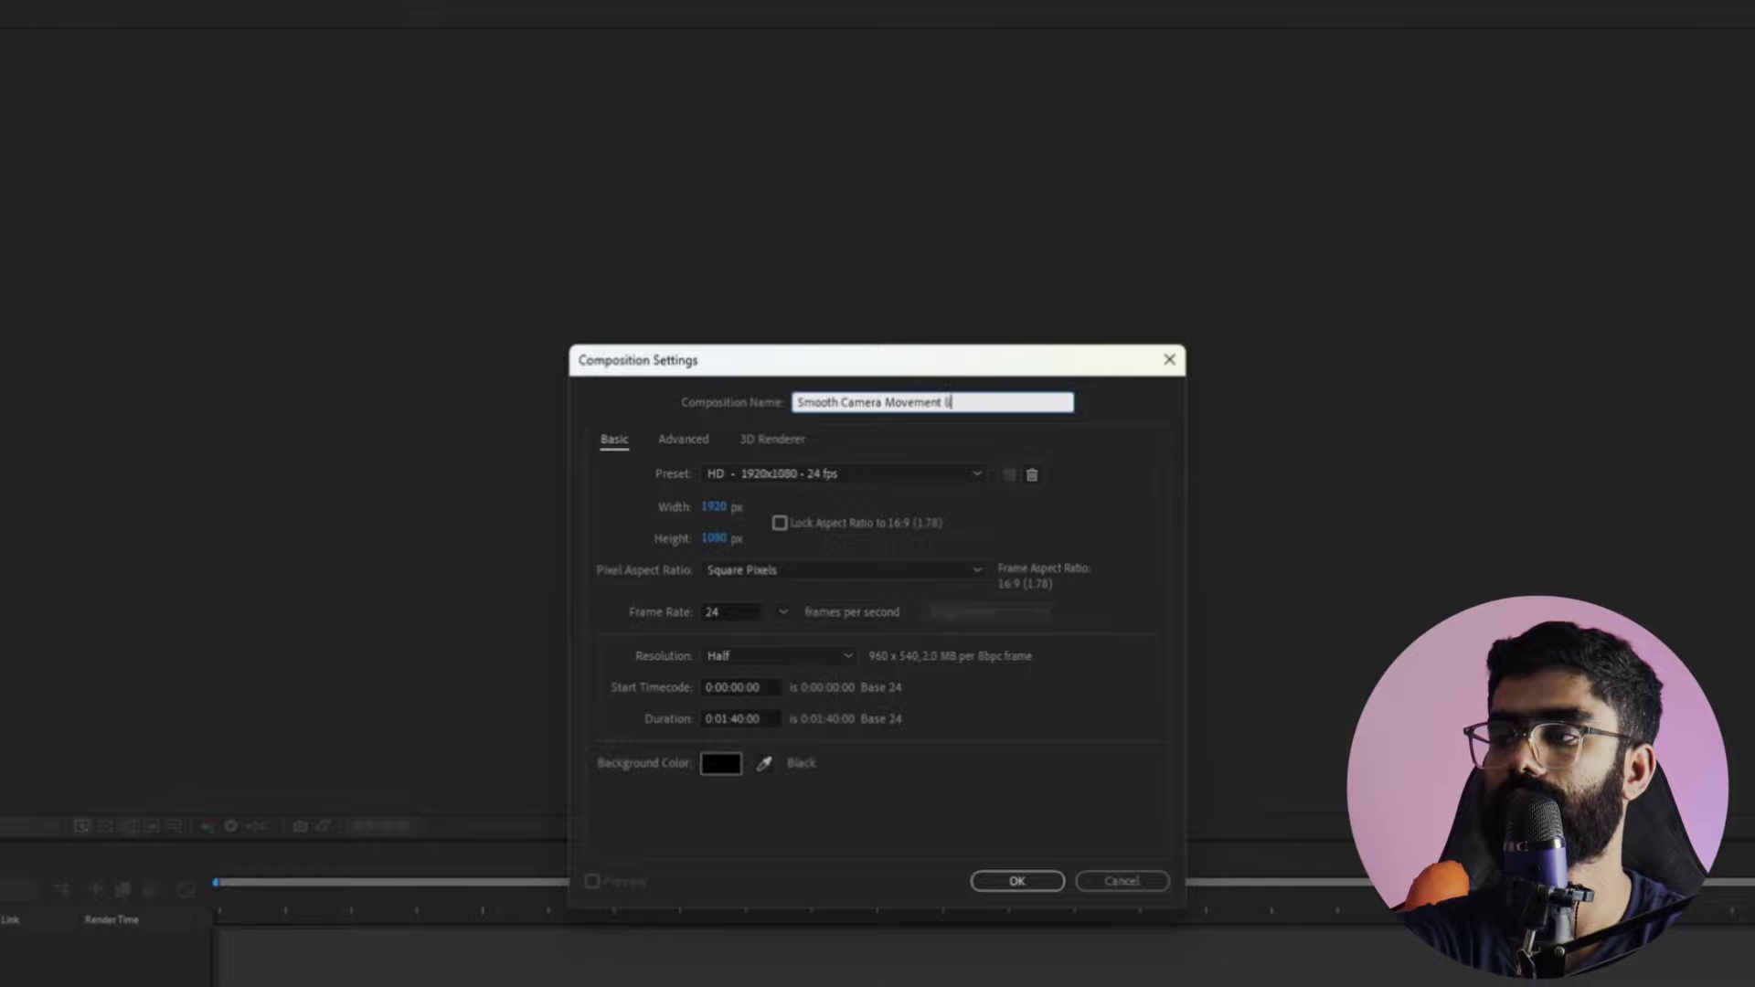
pyautogui.write('ike Magnet m')
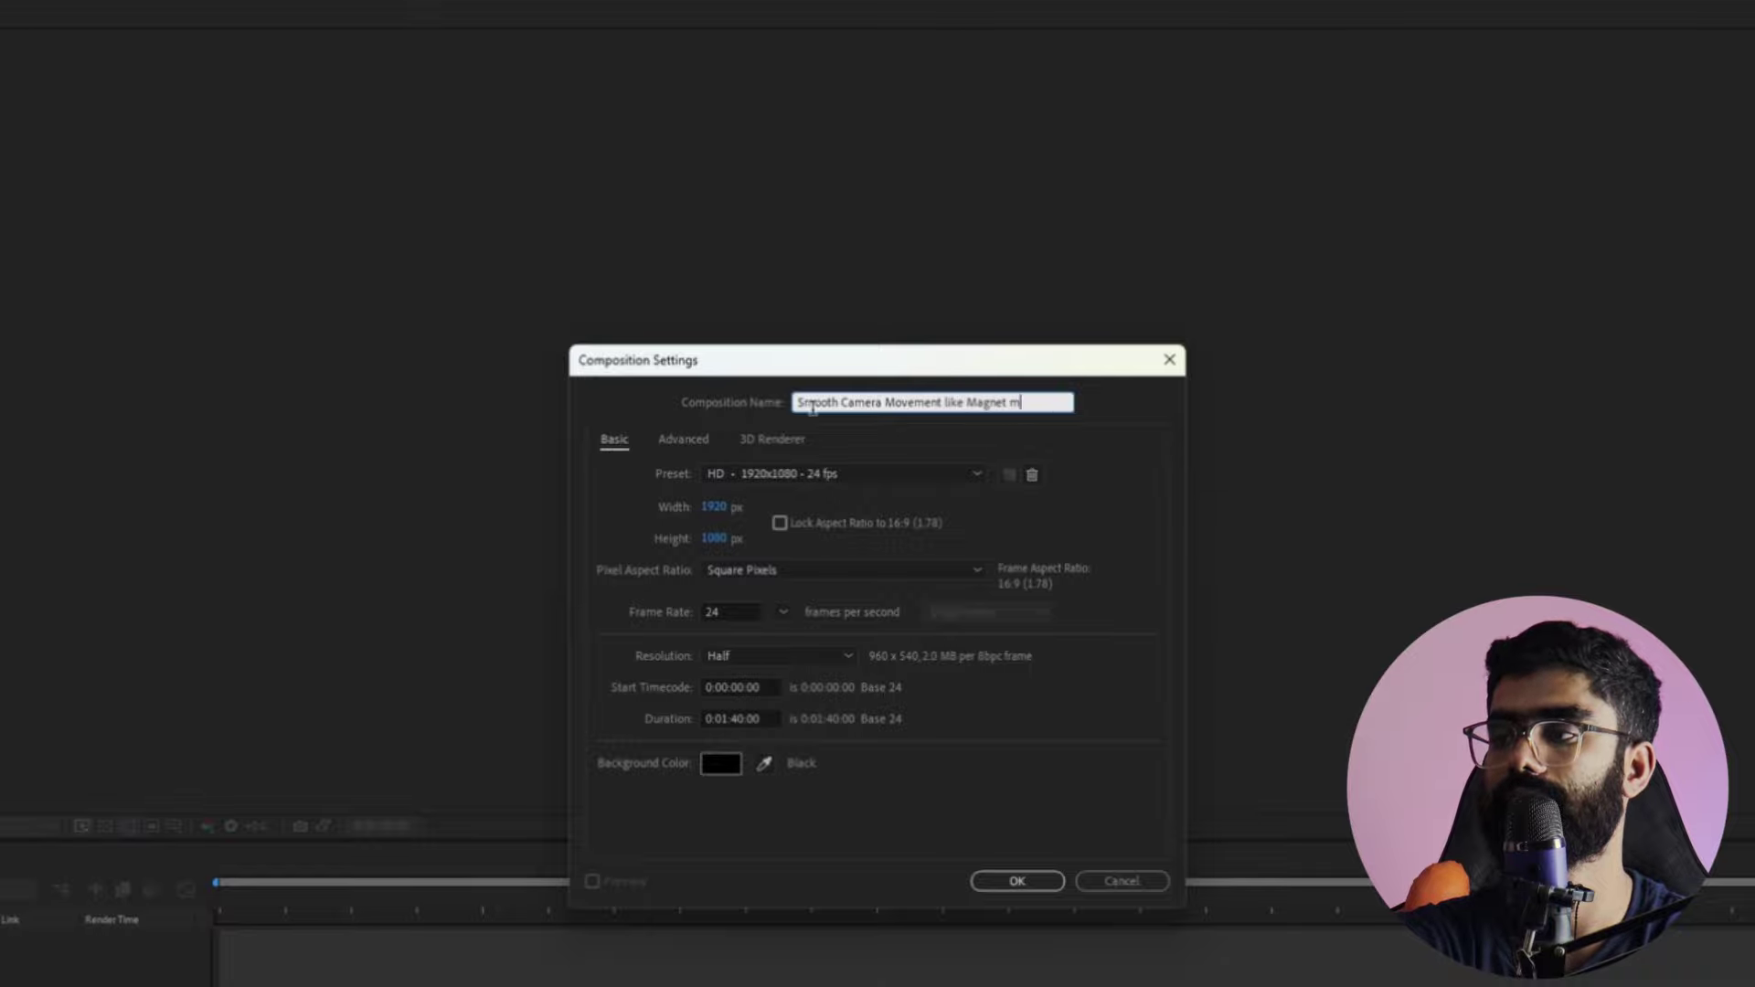
pyautogui.write('edia.')
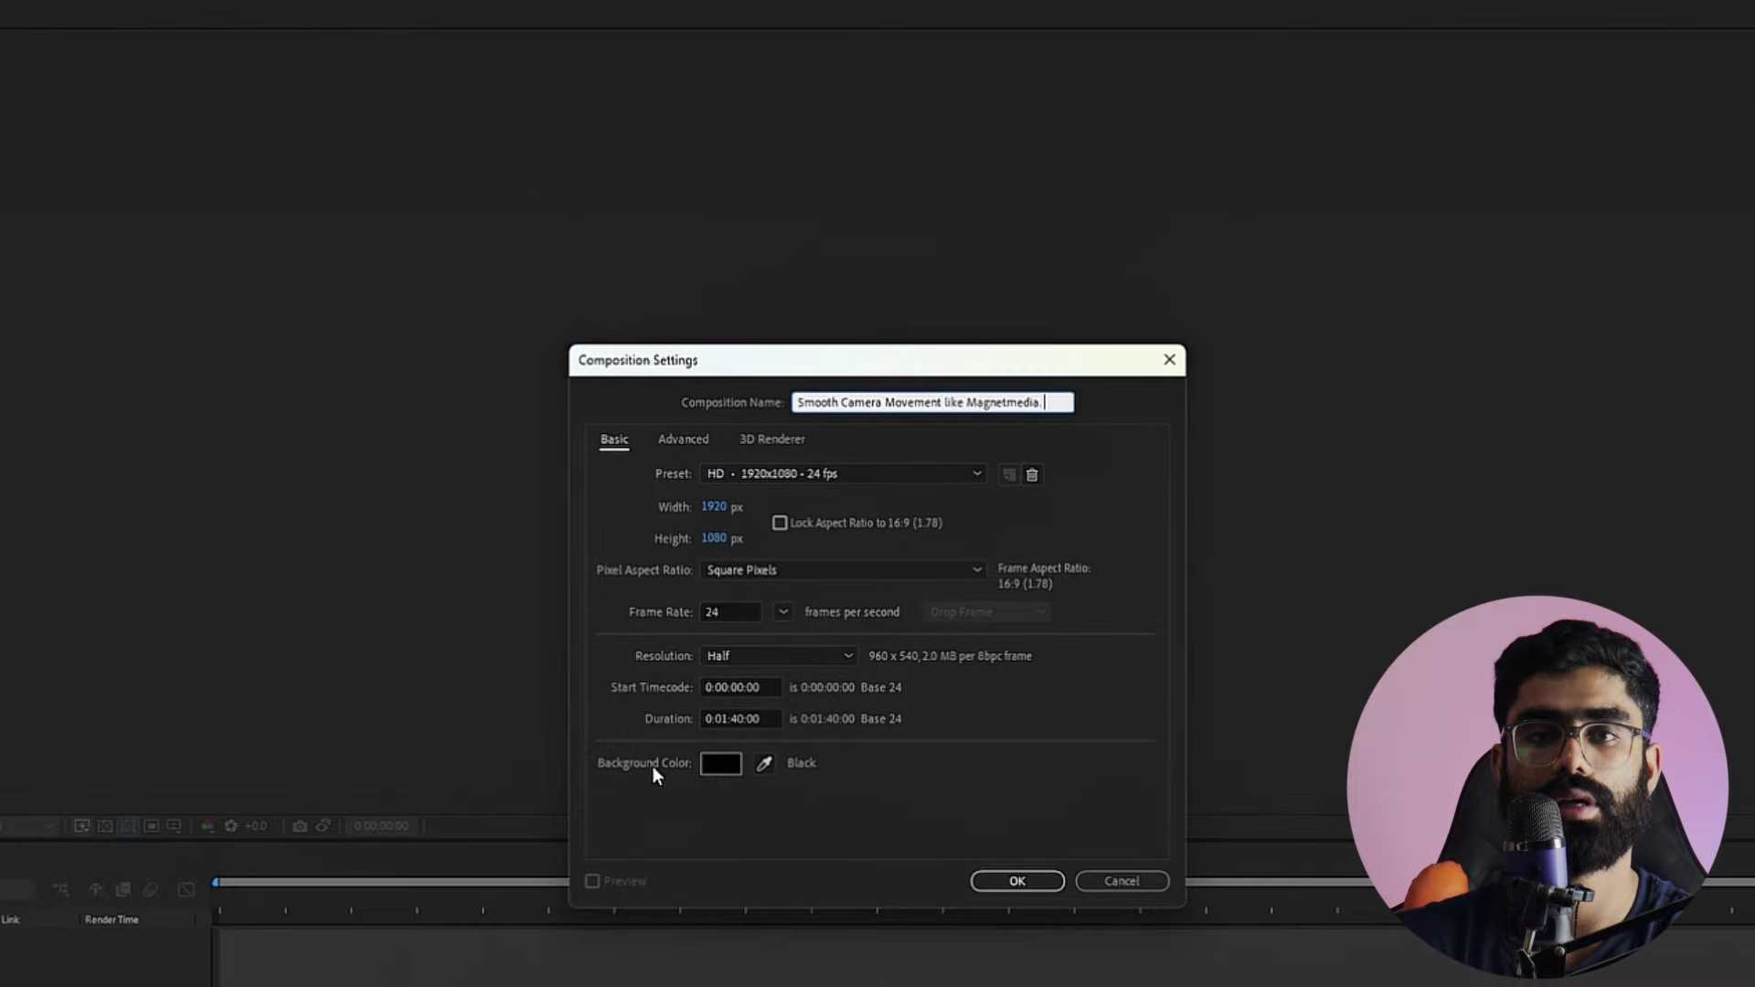
pyautogui.click(1017, 880)
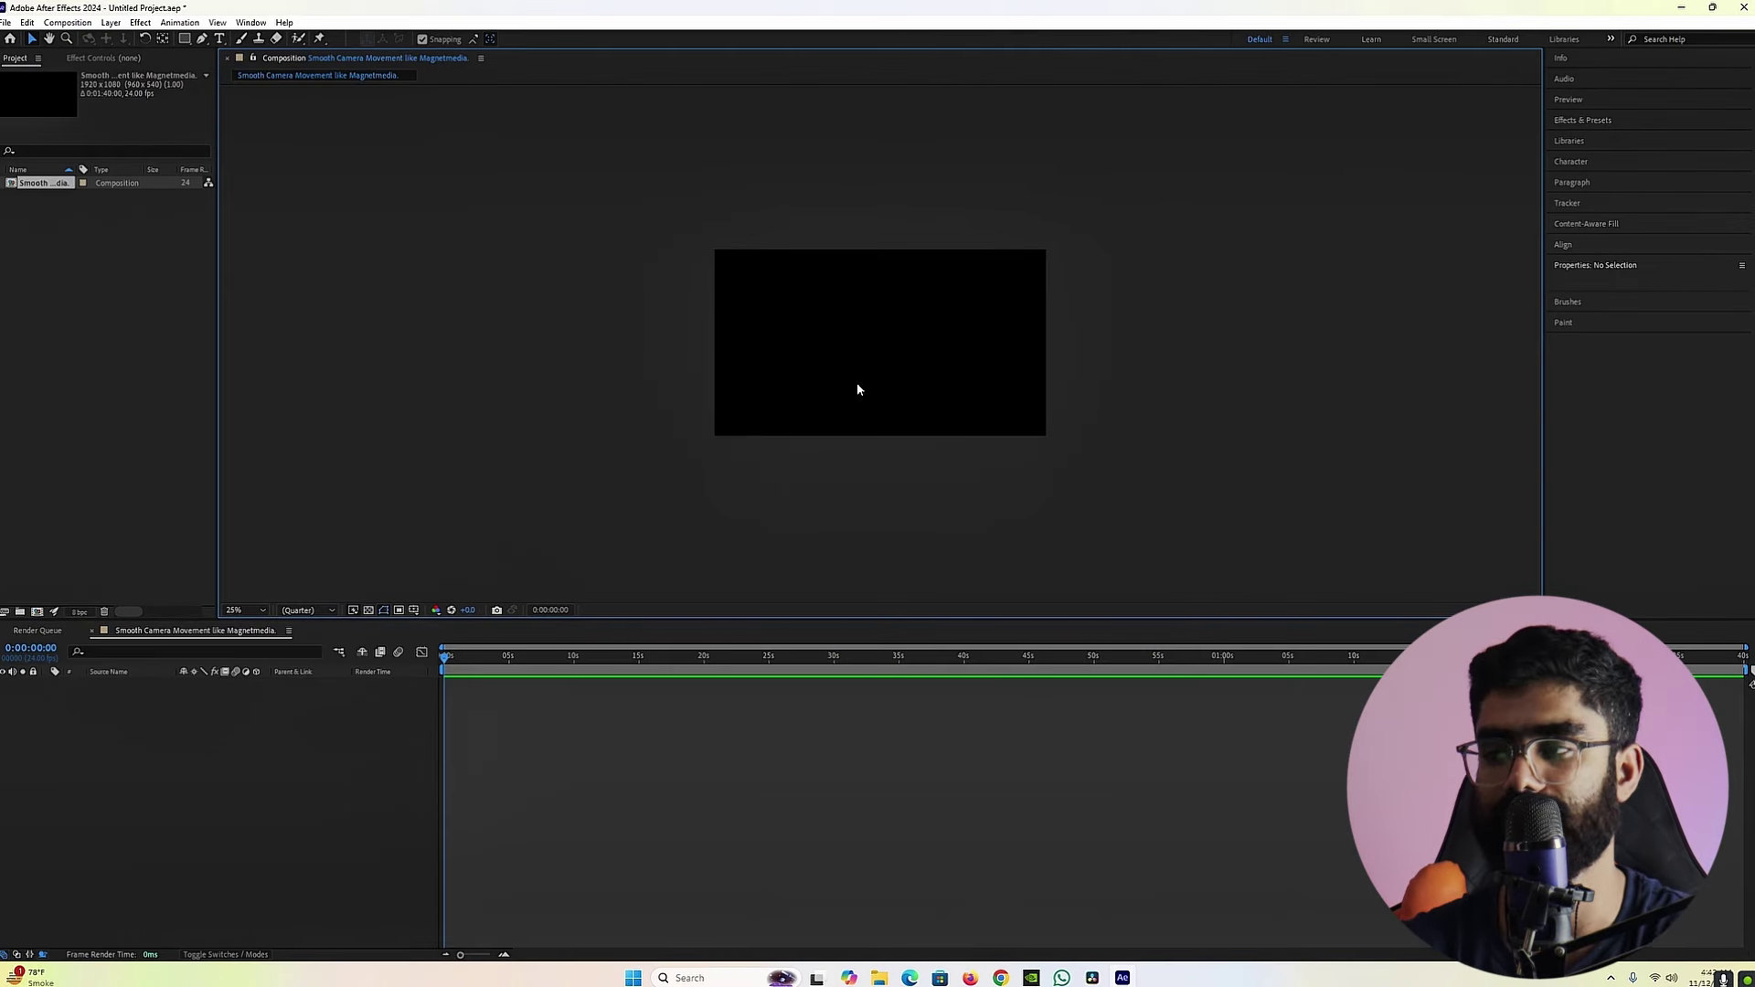
pyautogui.rightClick(210, 790)
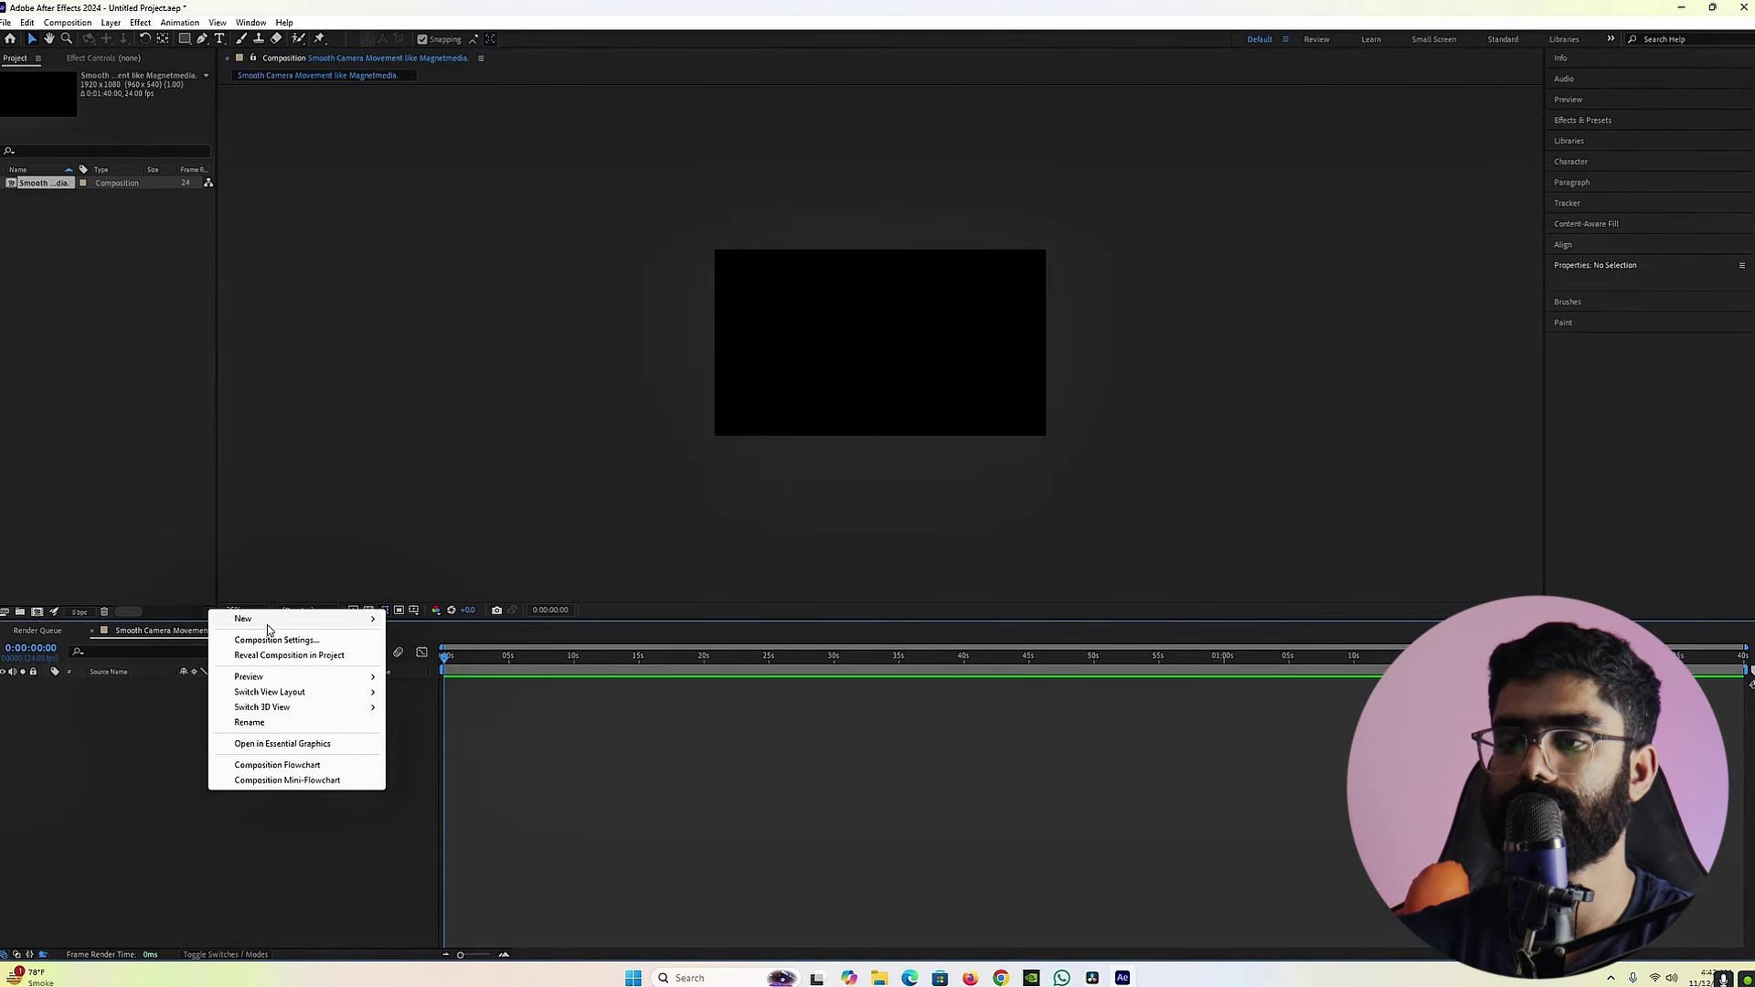
pyautogui.click(202, 675)
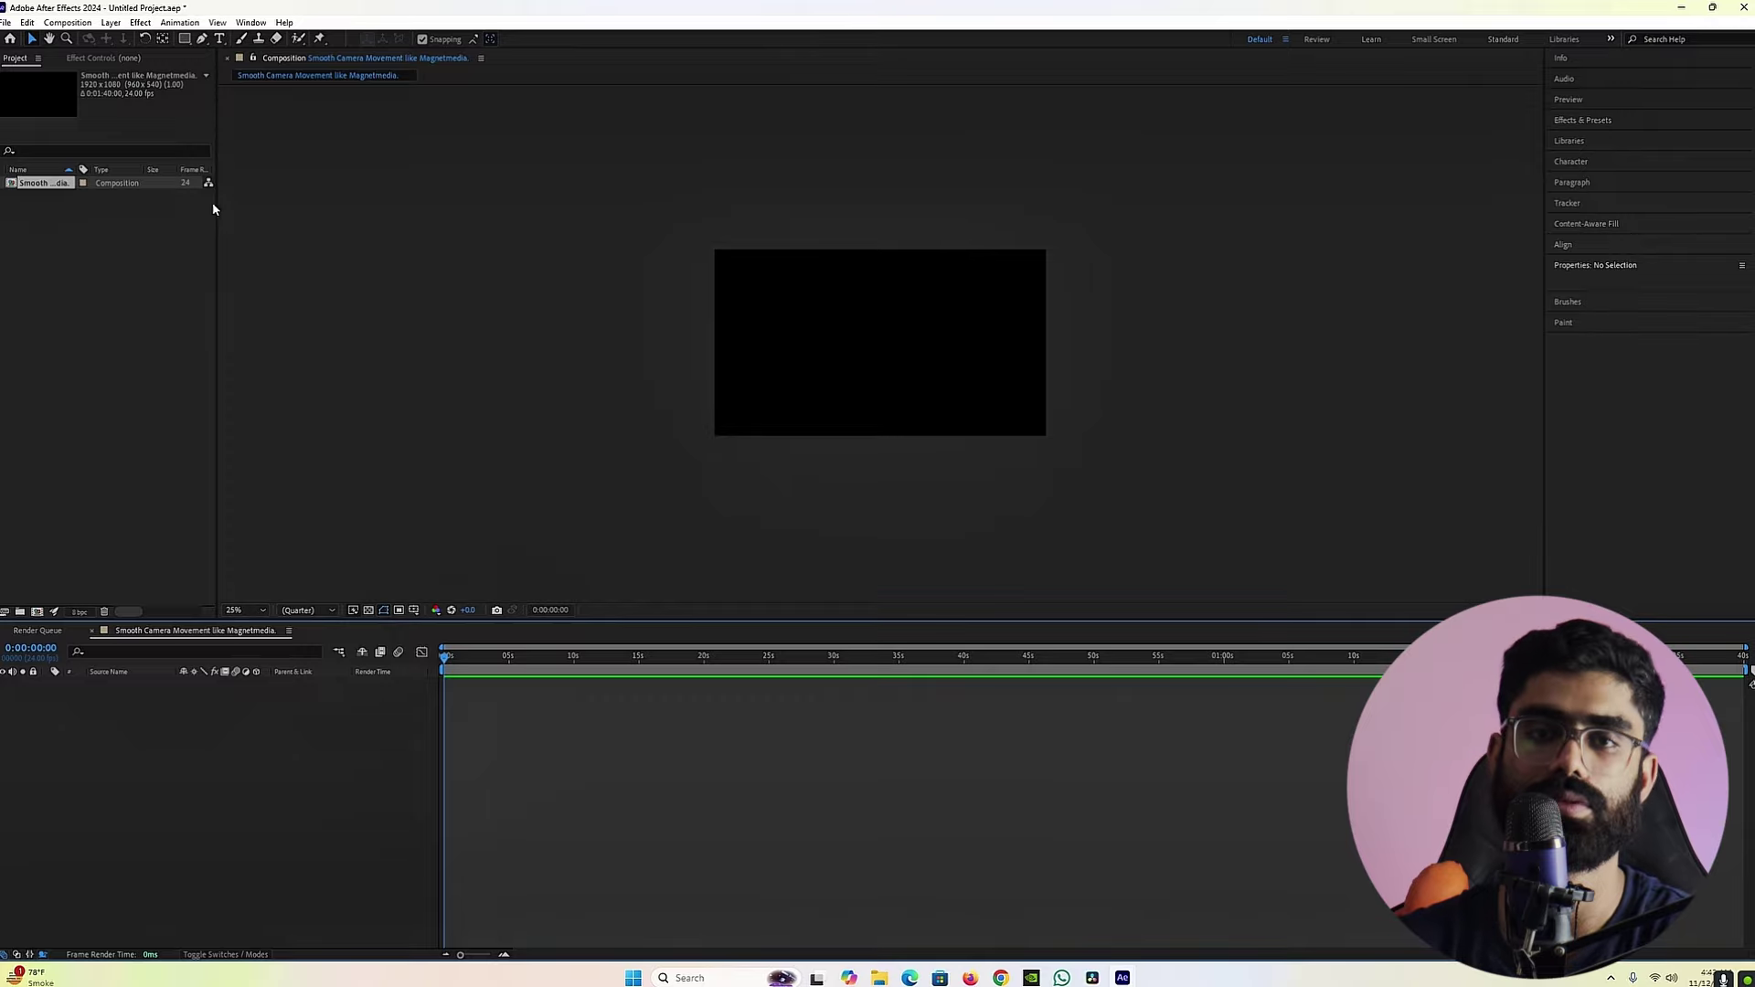
# Step: Add a text layer reading "1" above the composition frame, with a white fill, and adjust its font size
pyautogui.click(220, 39)
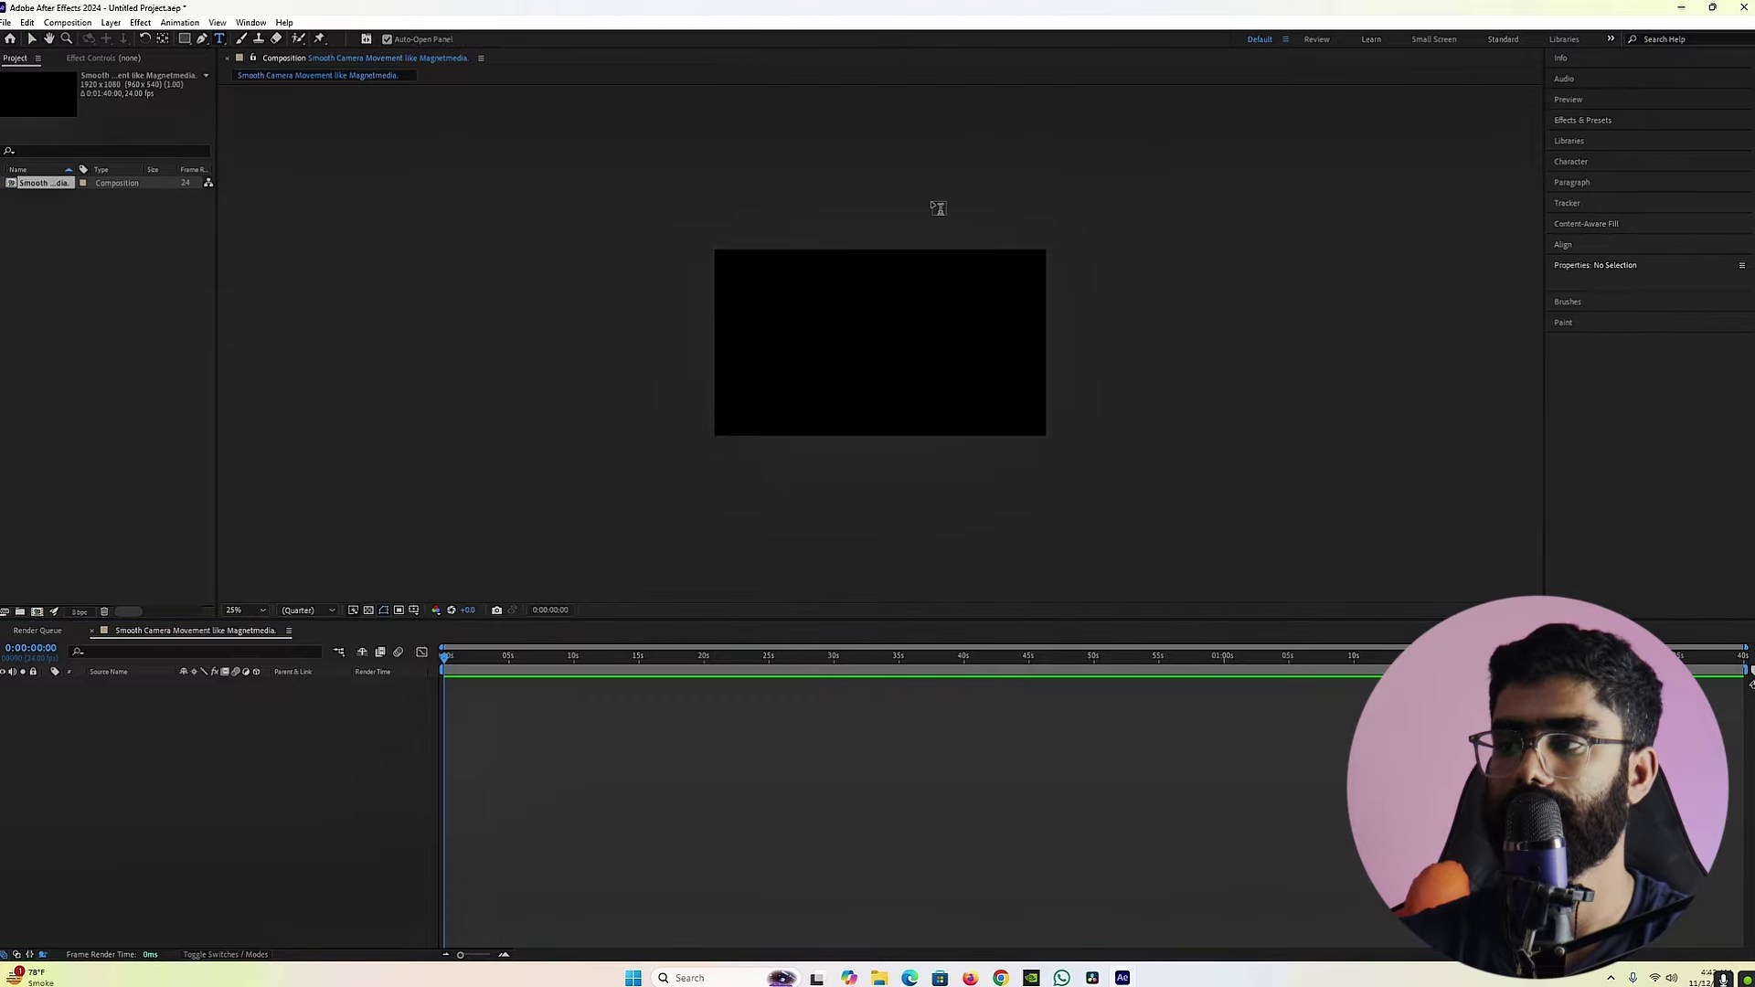
pyautogui.click(919, 216)
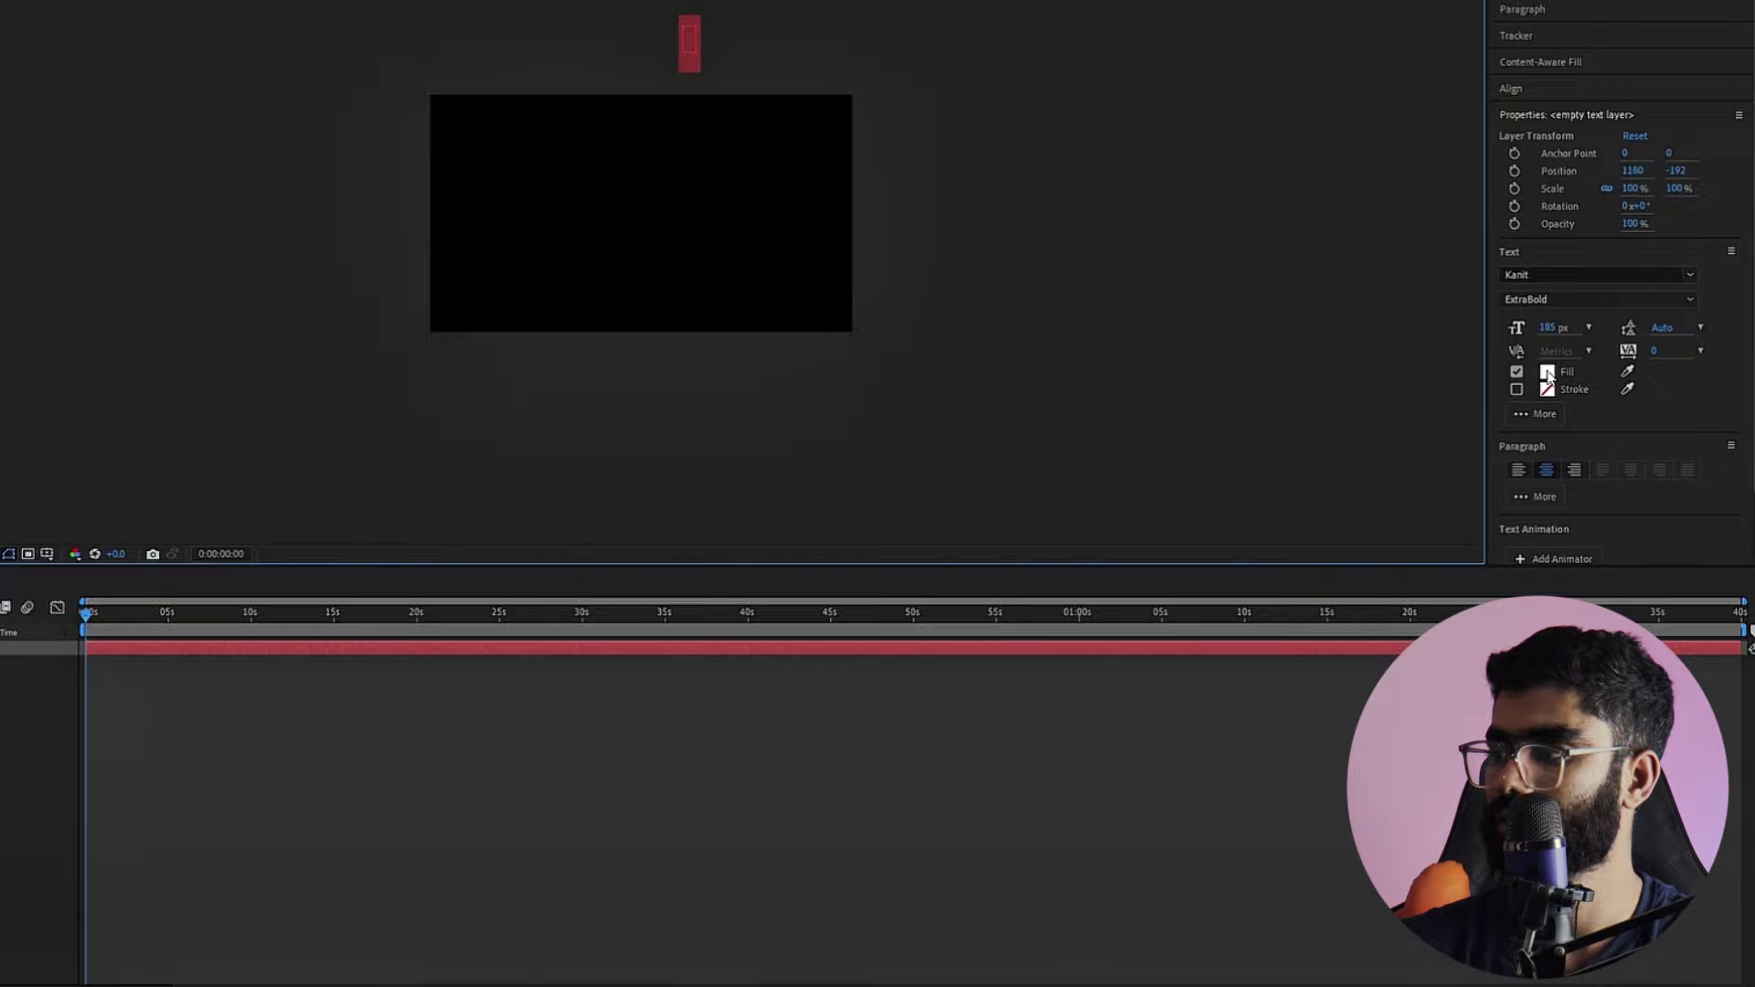
pyautogui.click(1547, 374)
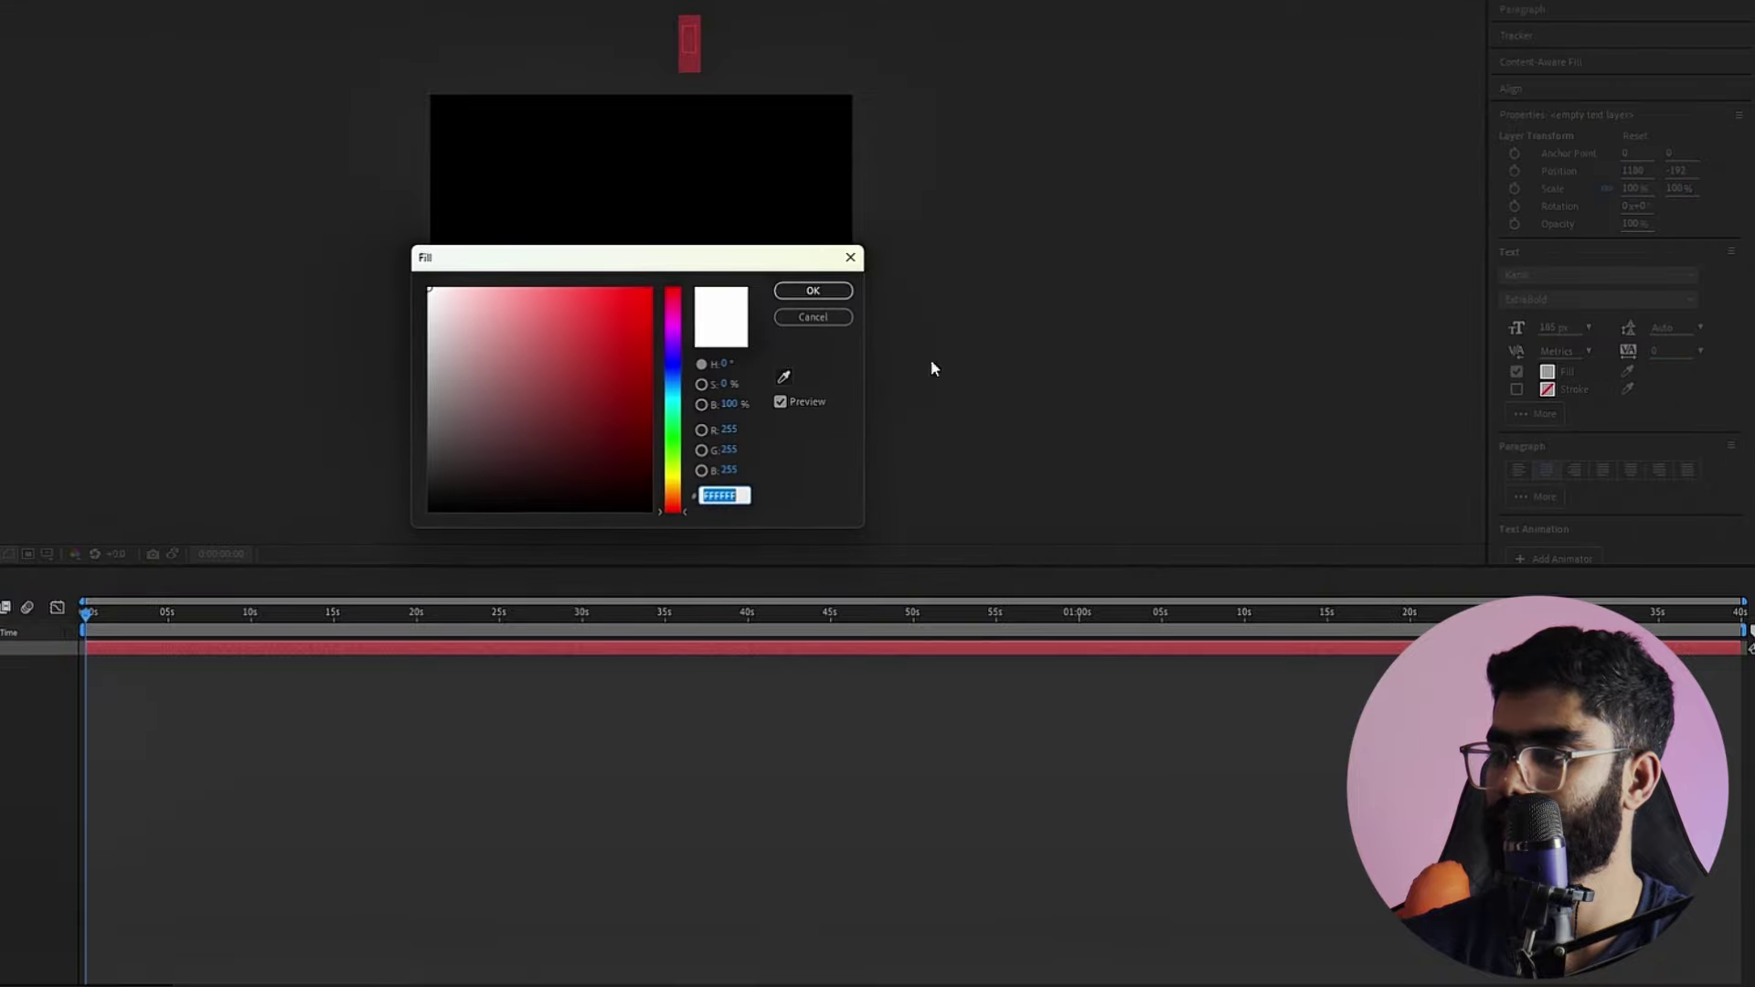
pyautogui.click(791, 290)
pyautogui.moveTo(1549, 333); pyautogui.dragTo(1714, 345)
pyautogui.click(208, 716)
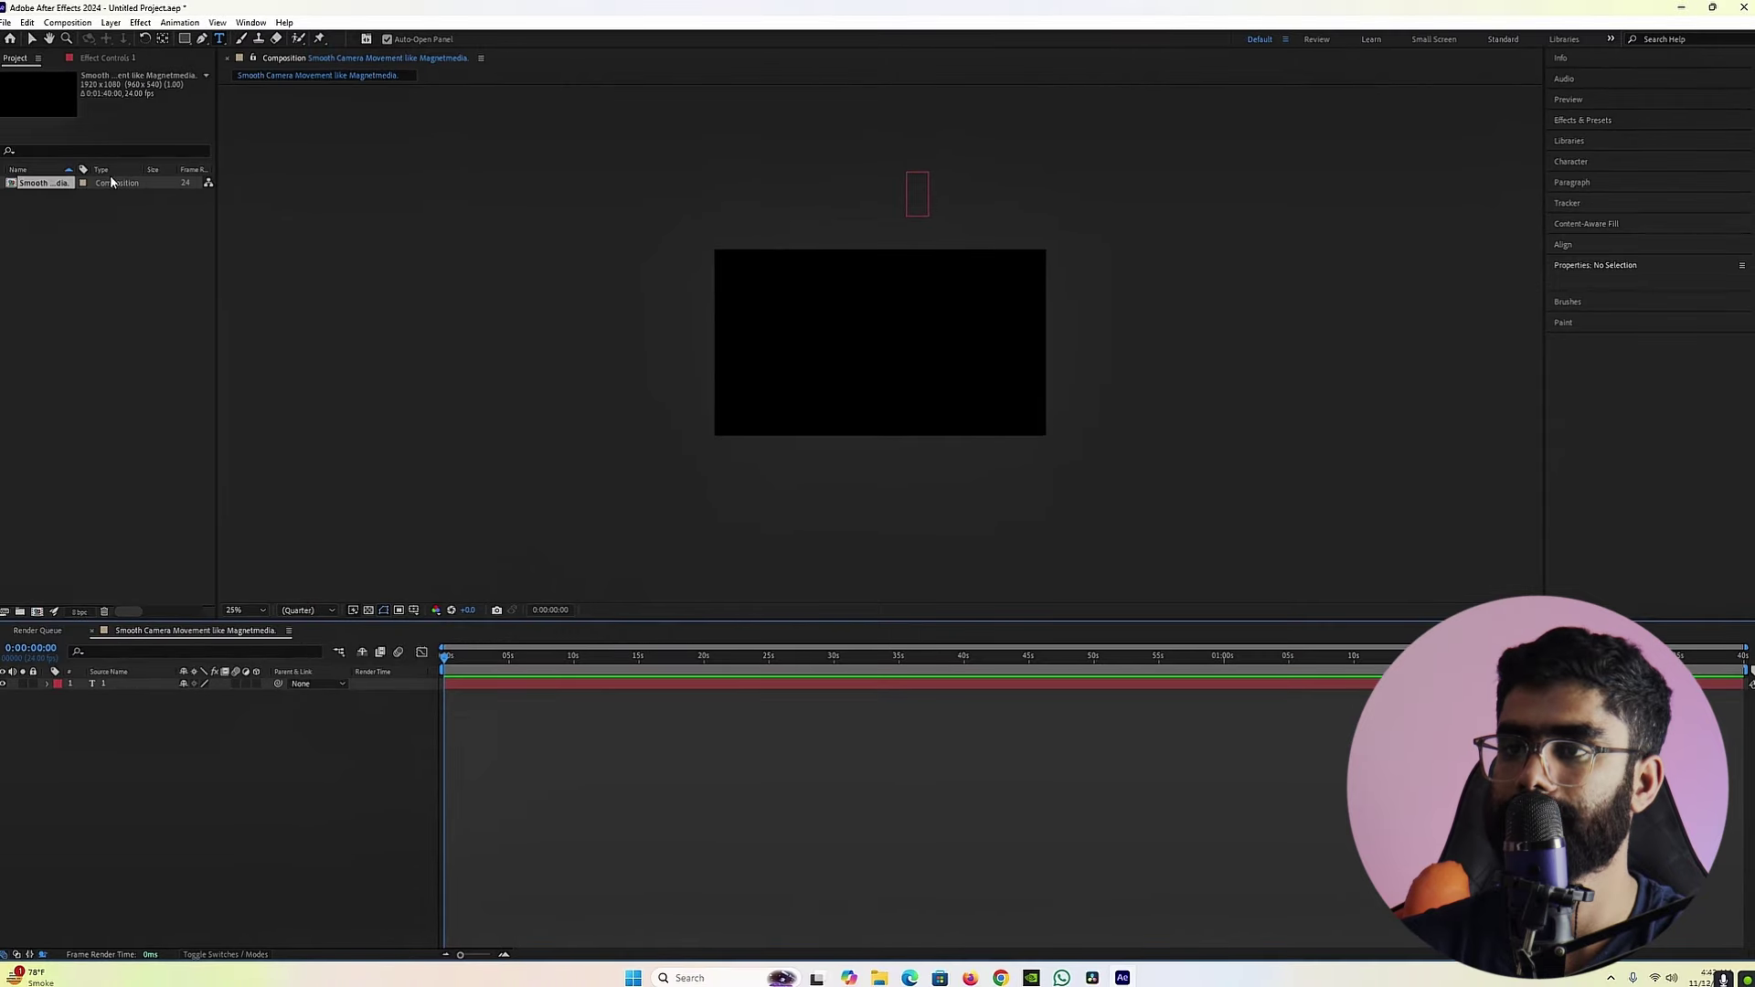
# Step: Move the number 1 into the composition frame, near the middle of its upper edge
pyautogui.press('v')
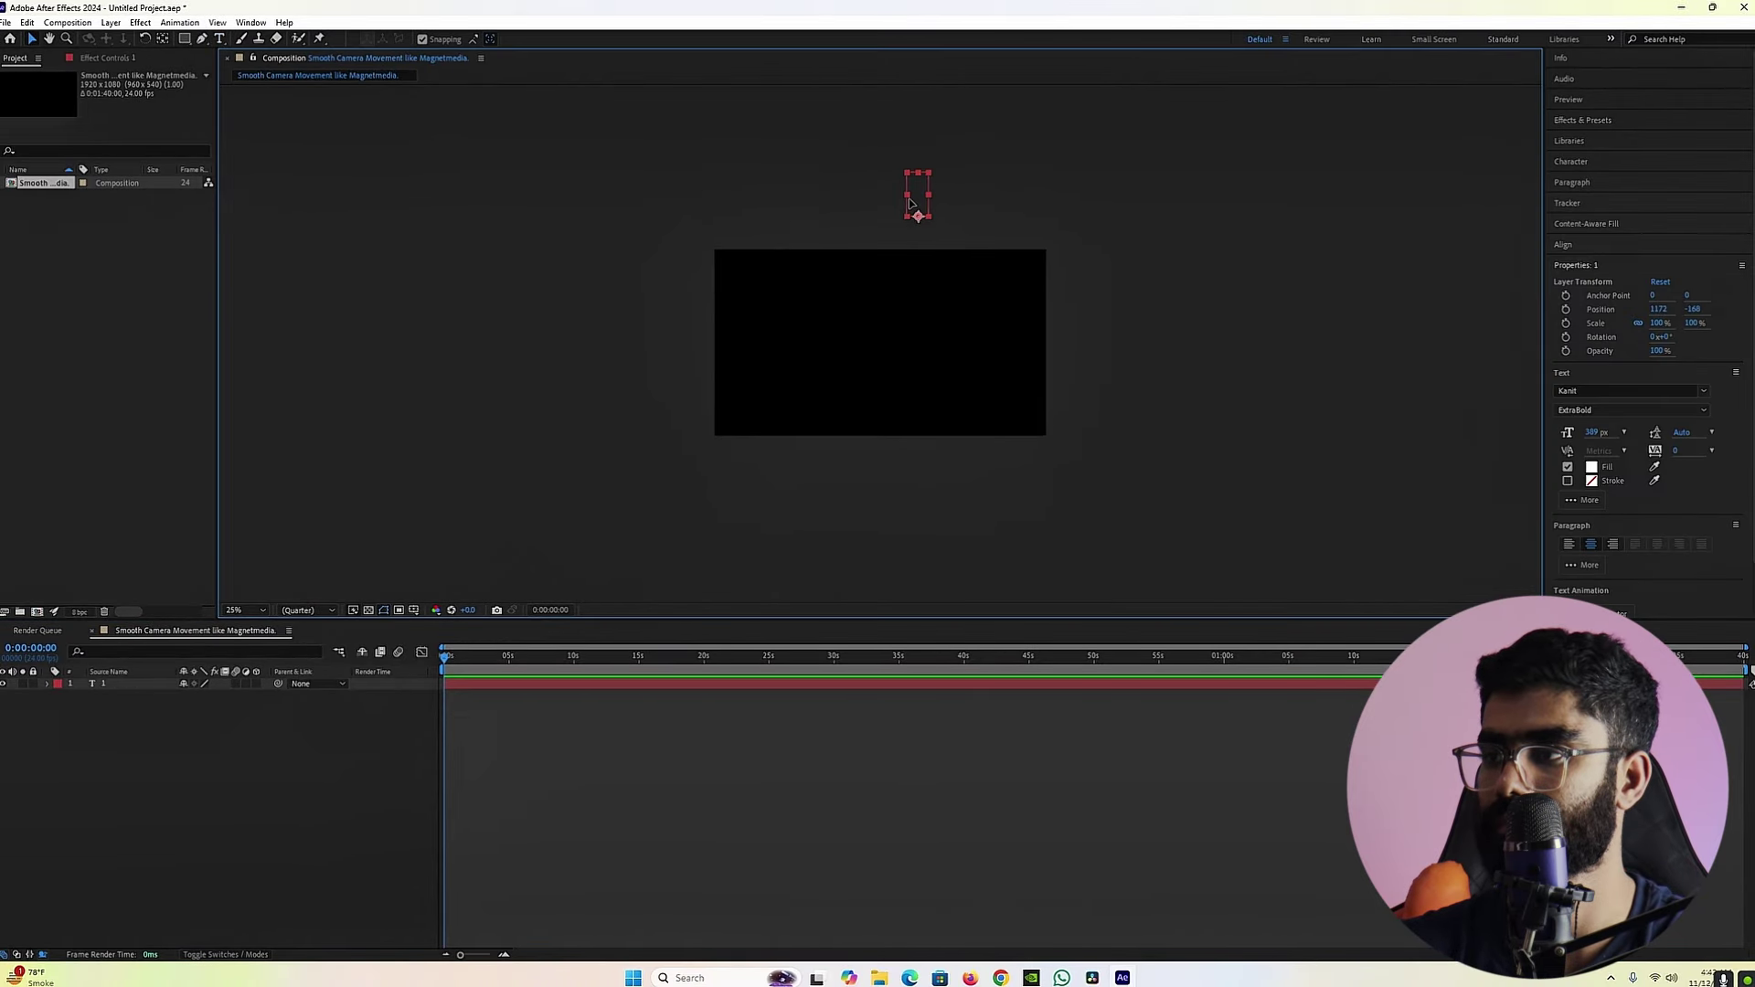
pyautogui.moveTo(917, 196); pyautogui.dragTo(876, 286)
pyautogui.click(974, 313)
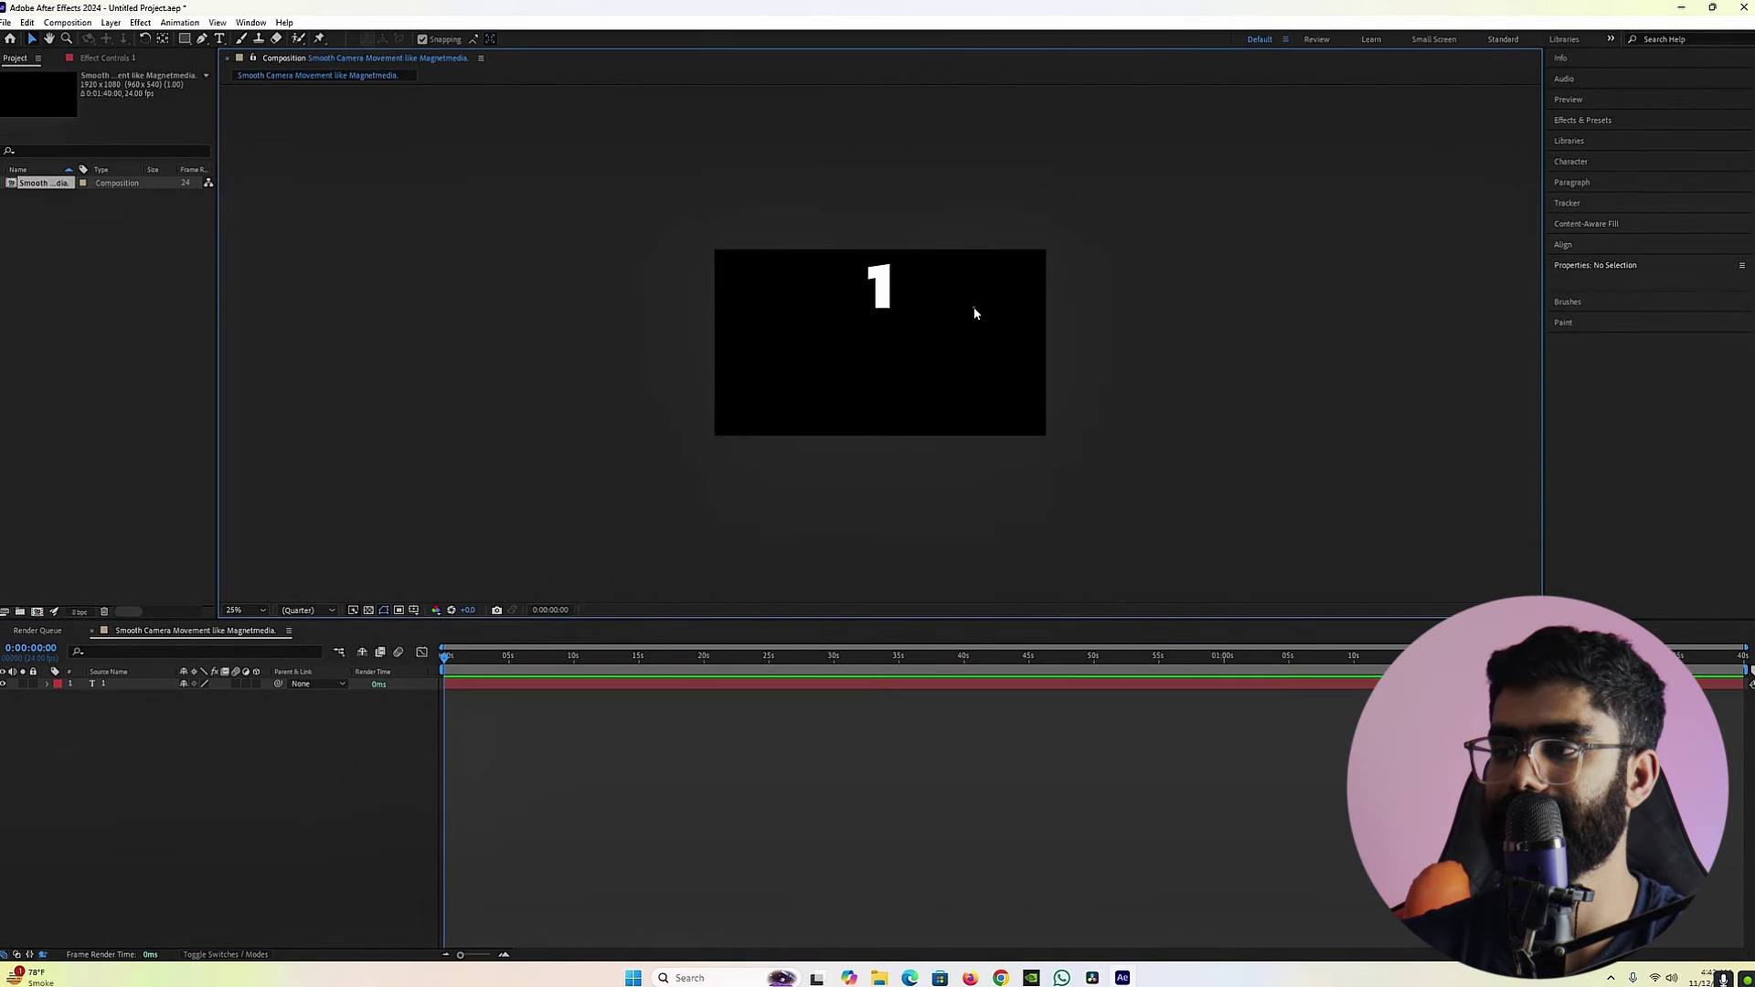
# Step: Duplicate the "1" text layer four times to get five text layers
pyautogui.click(122, 690)
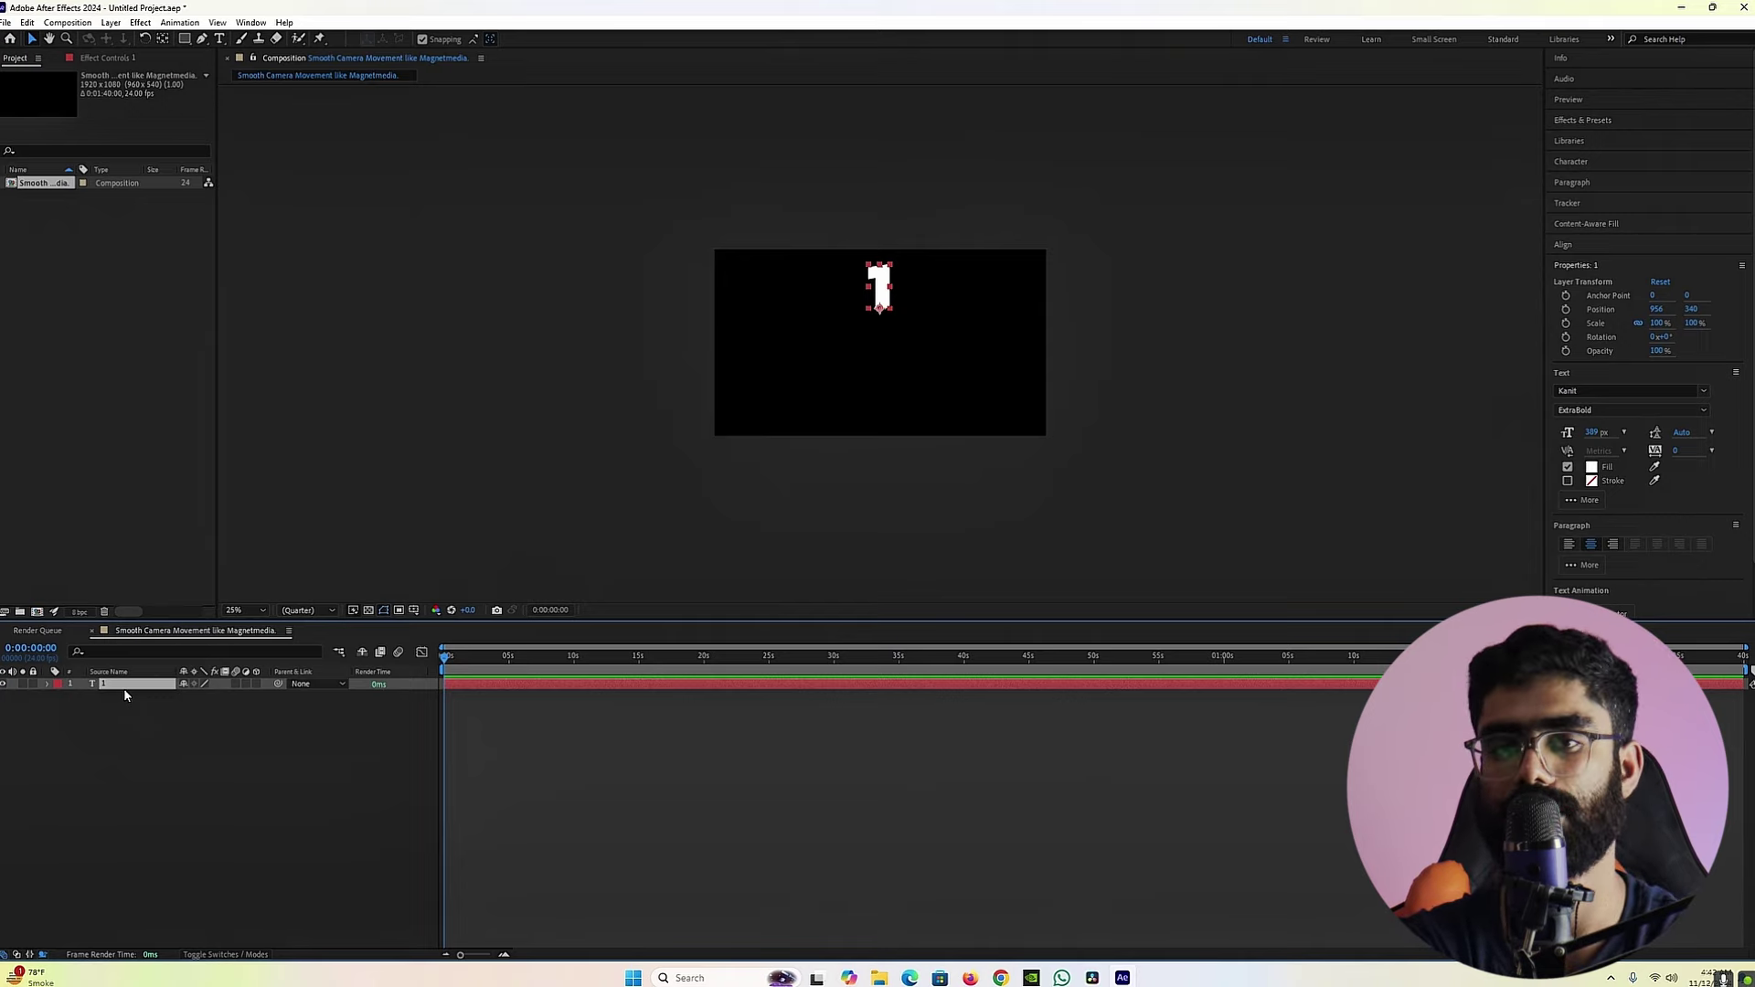
pyautogui.hotkey('ctrl', 'd')
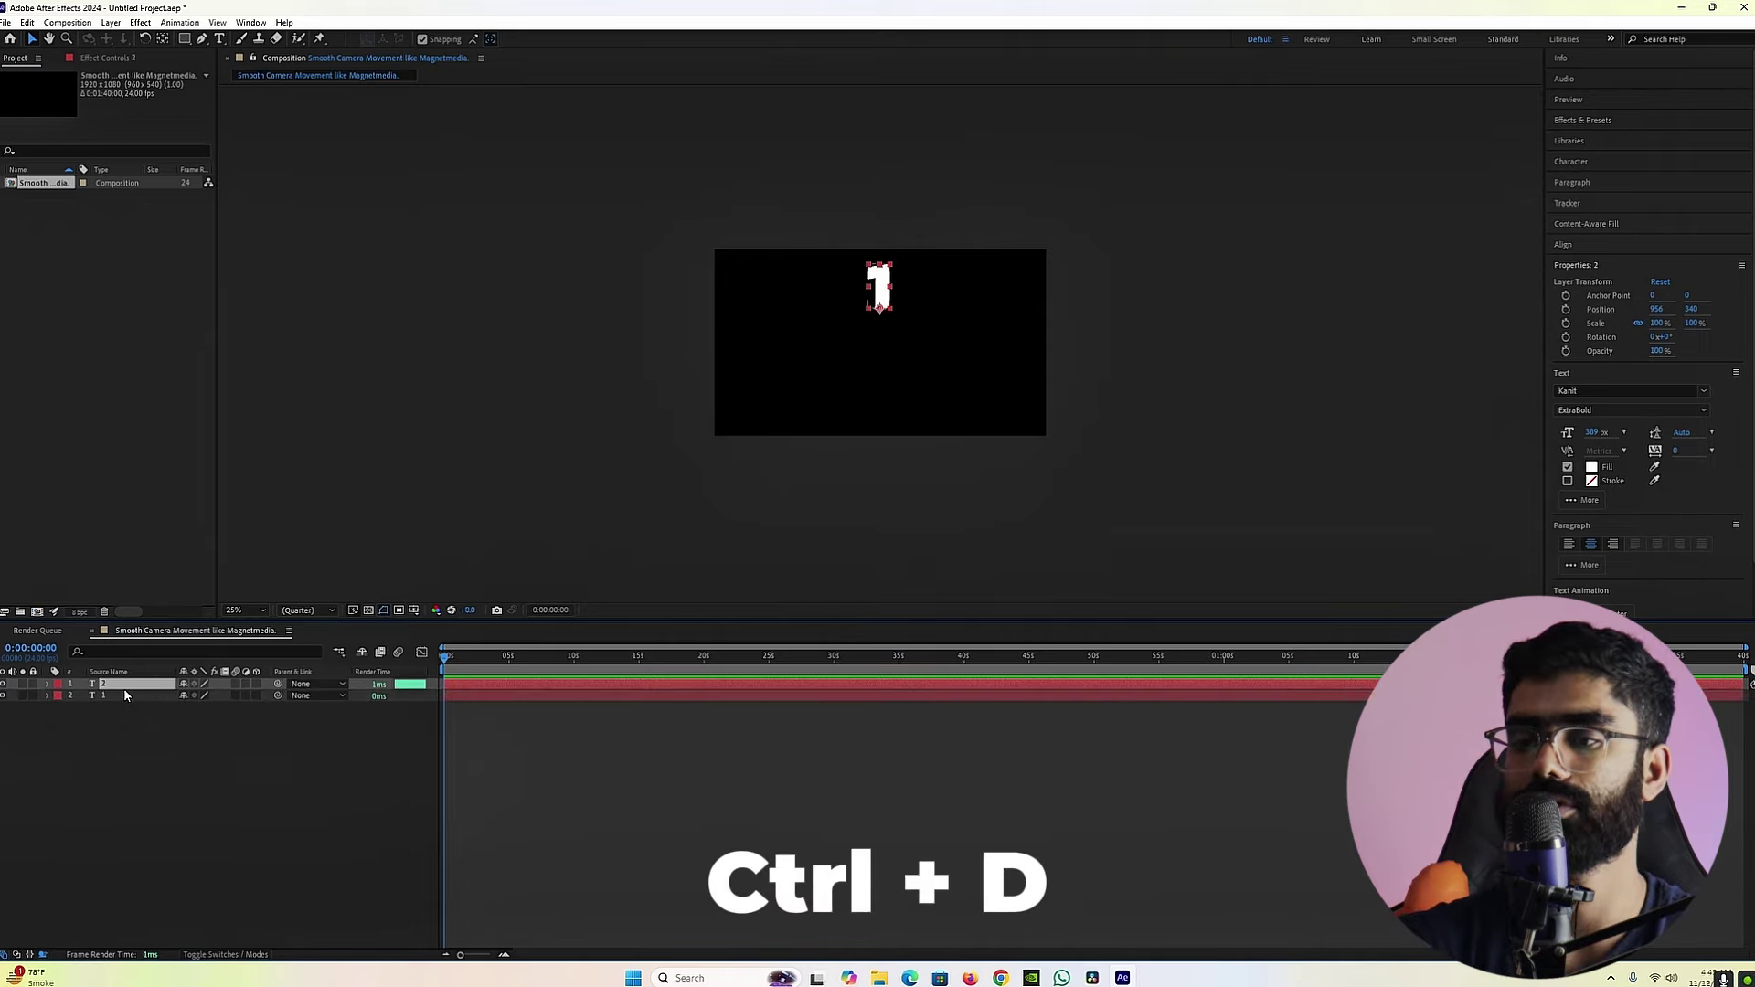
pyautogui.hotkey('ctrl', 'd')
pyautogui.hotkey('ctrl', 'd')
pyautogui.hotkey('ctrl', 'd')
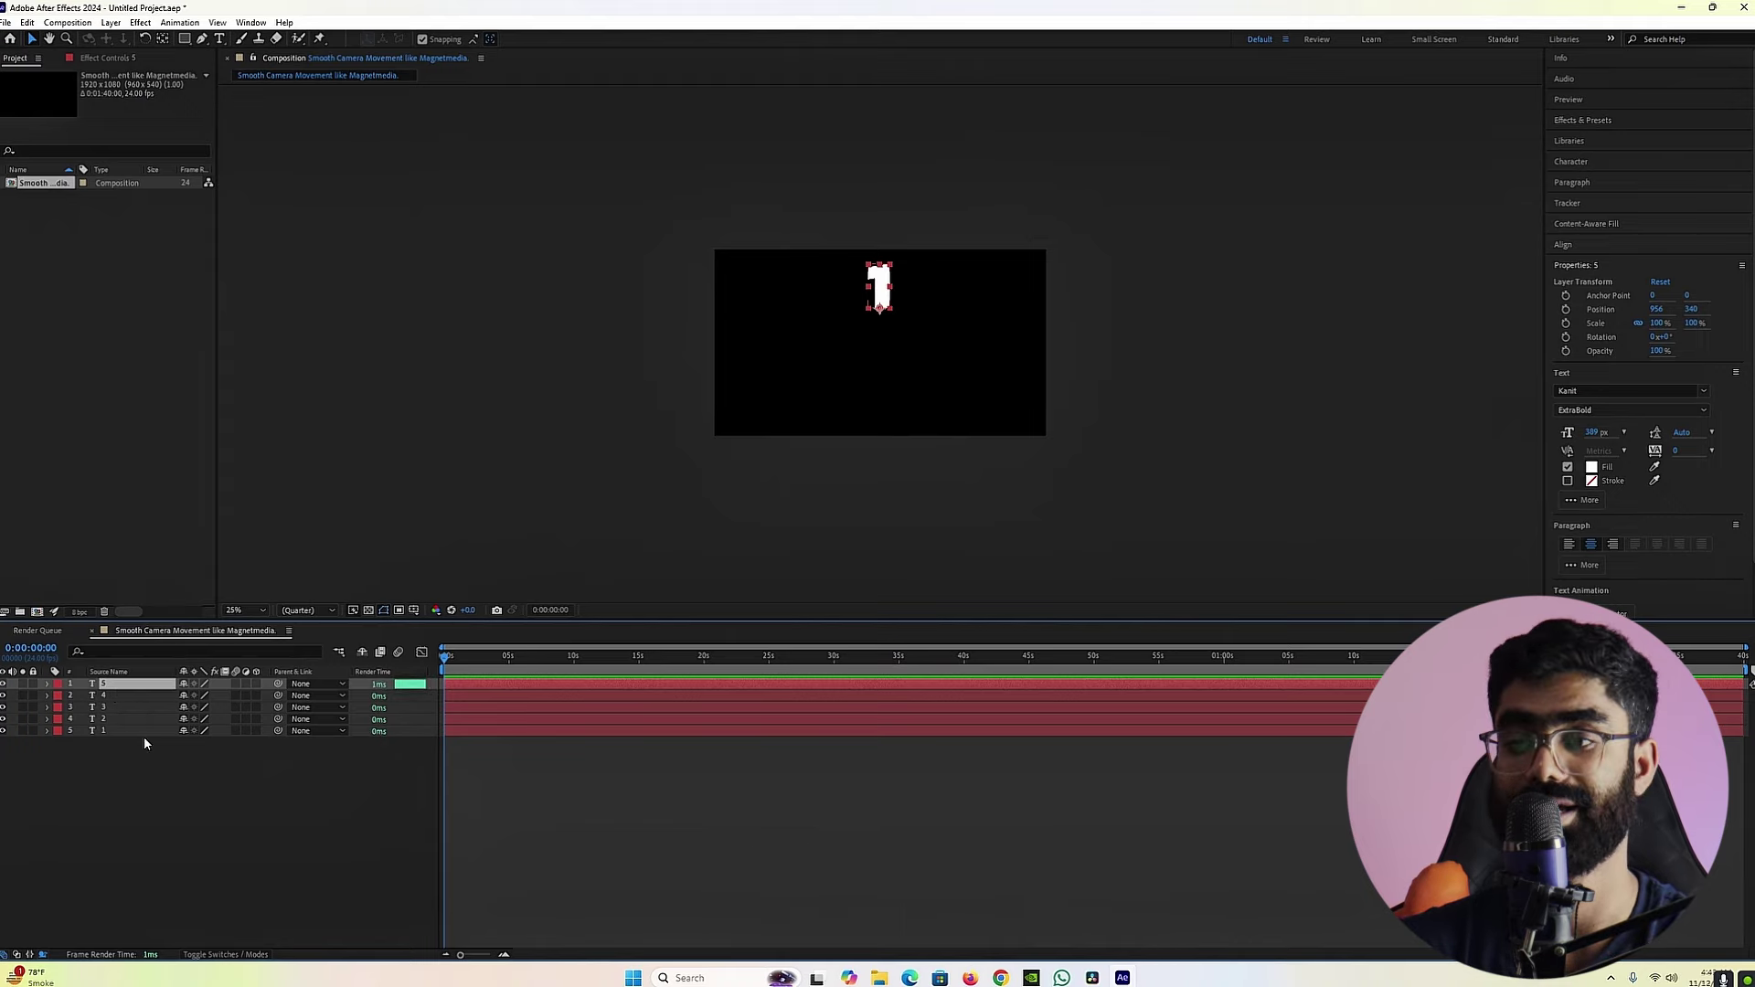
# Step: Change the text of the four duplicated layers to 2, 3, 4 and 5, matching their layer names
pyautogui.click(118, 699)
pyautogui.click(123, 747)
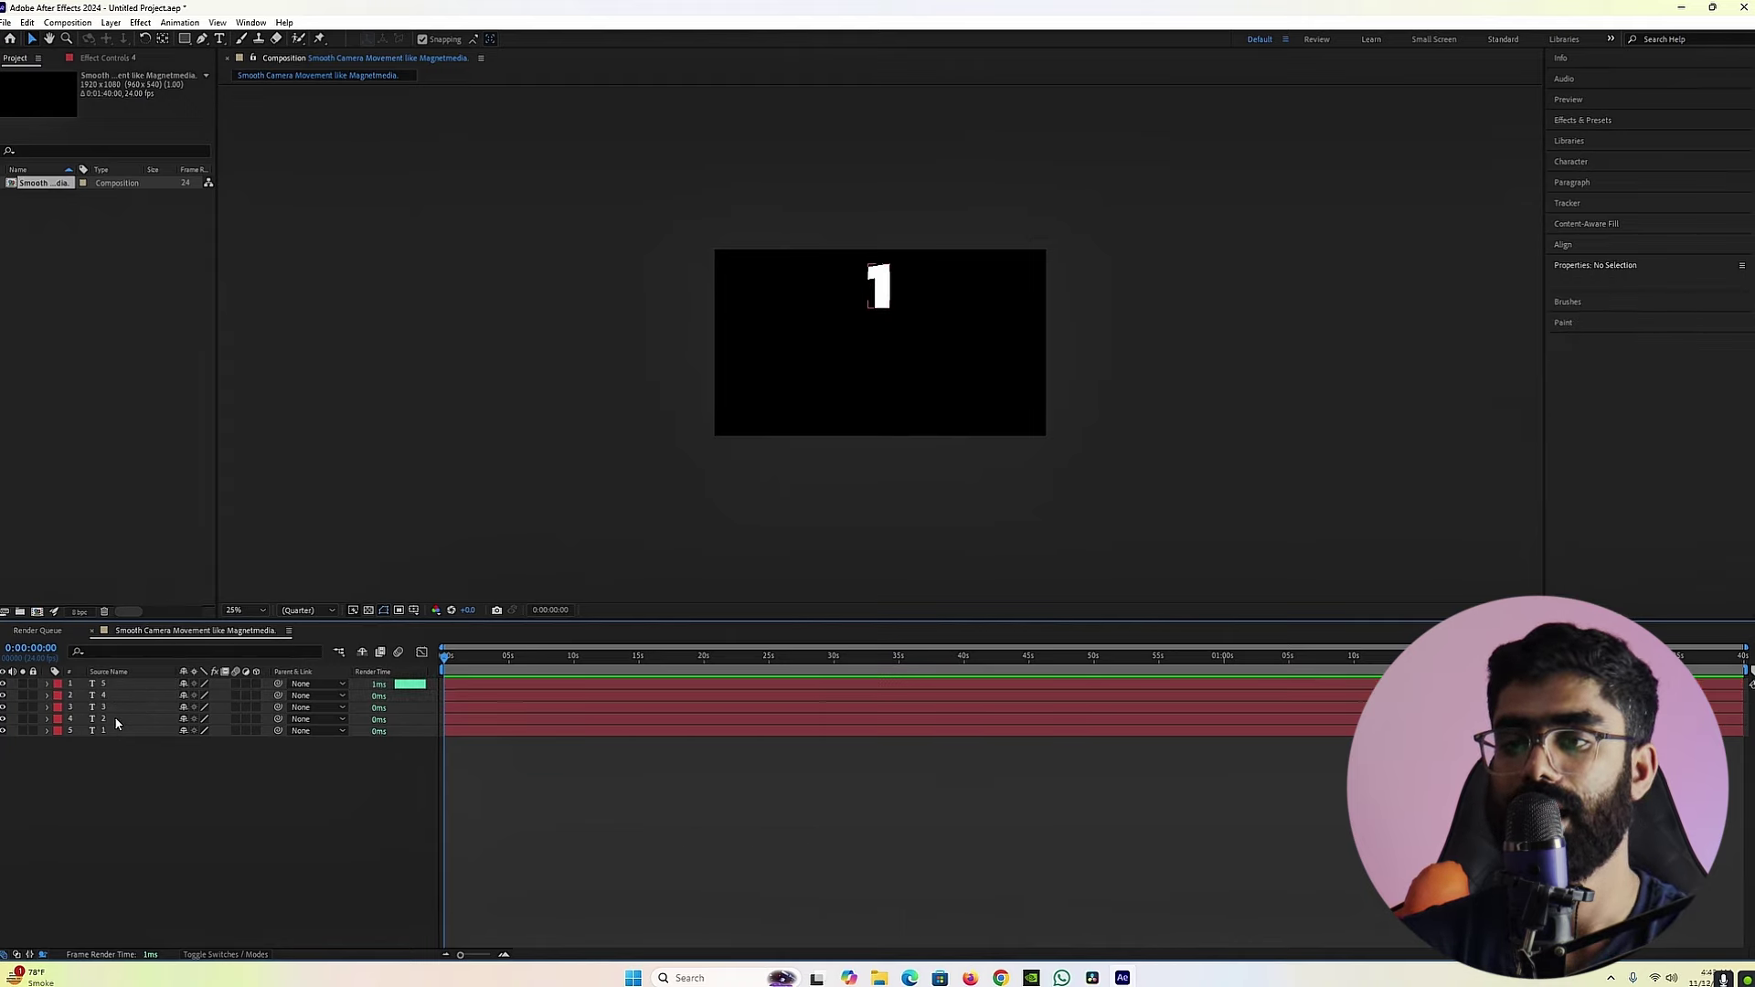
pyautogui.doubleClick(114, 719)
pyautogui.write('2')
pyautogui.click(119, 740)
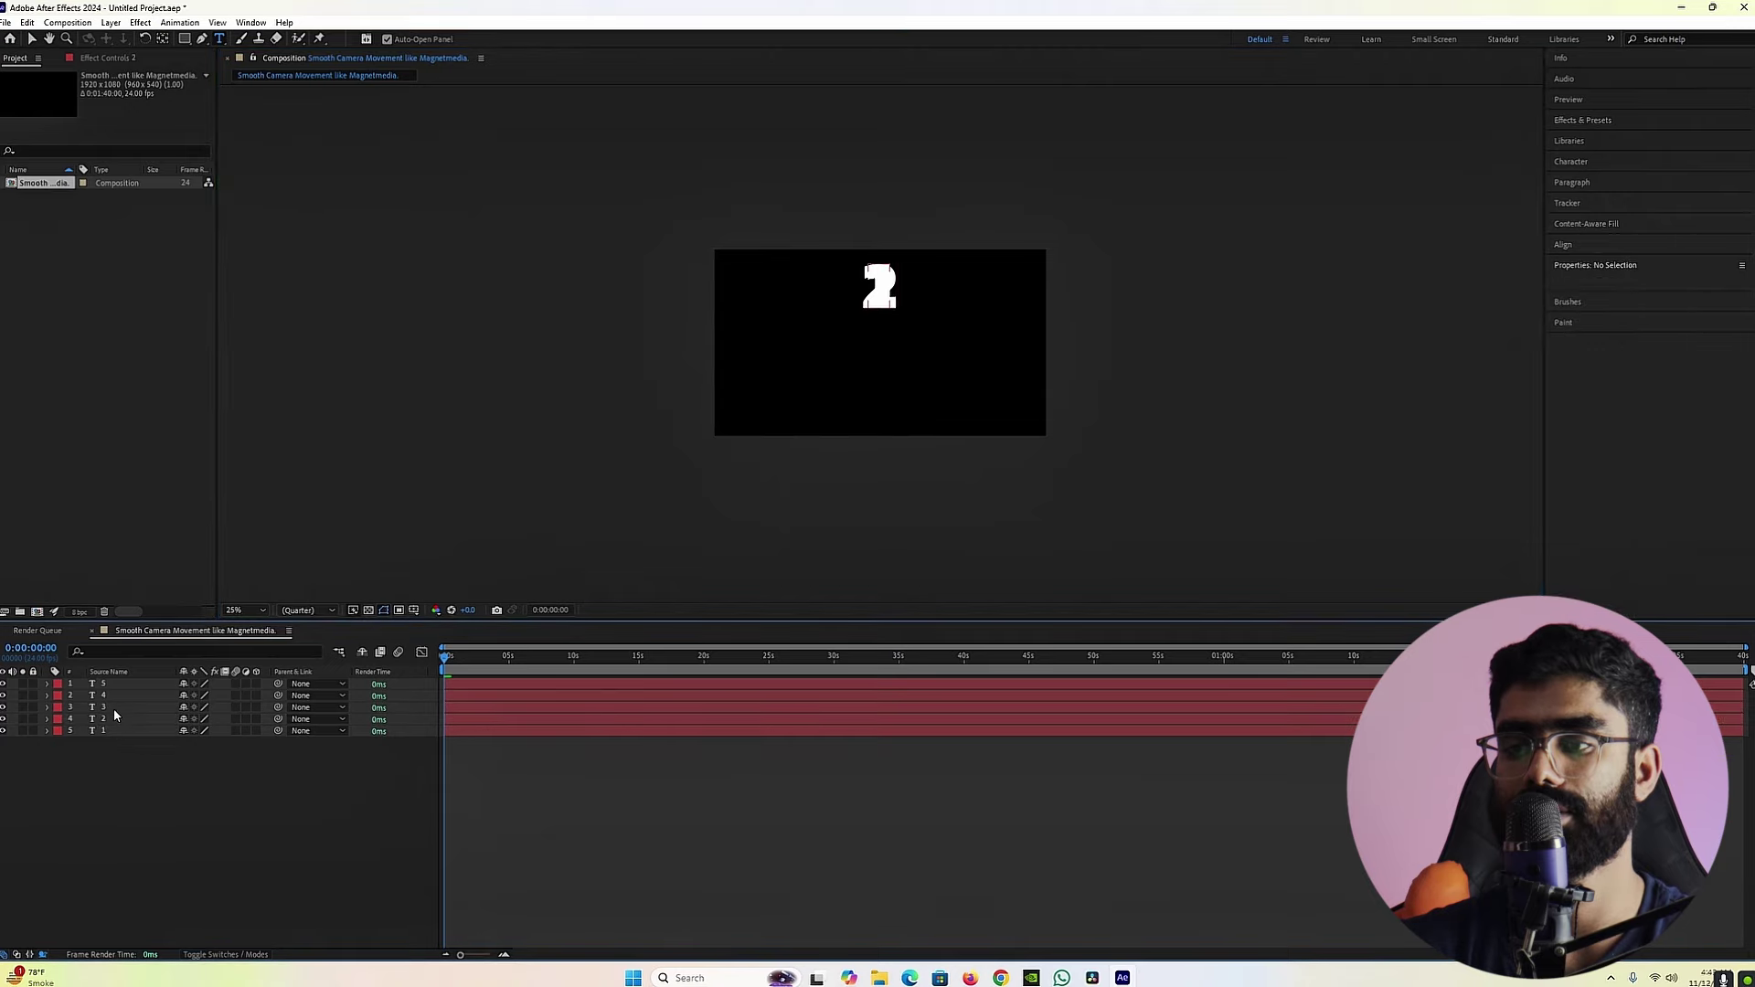
pyautogui.doubleClick(114, 710)
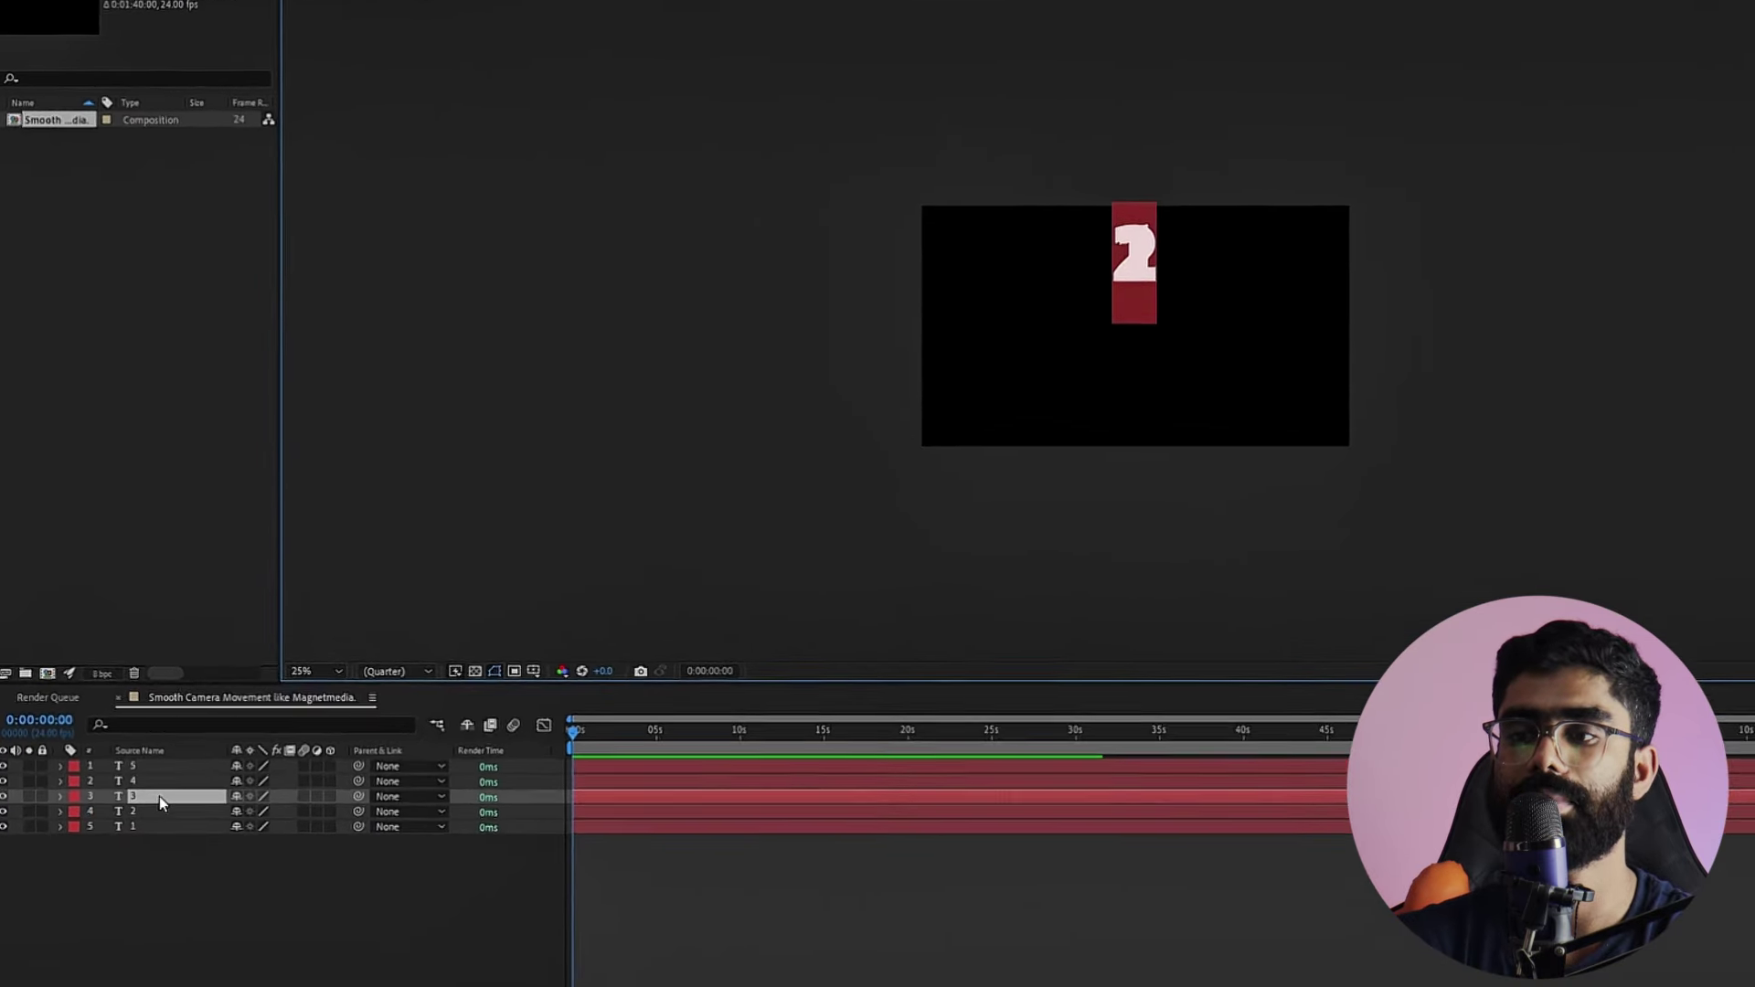
pyautogui.write('3')
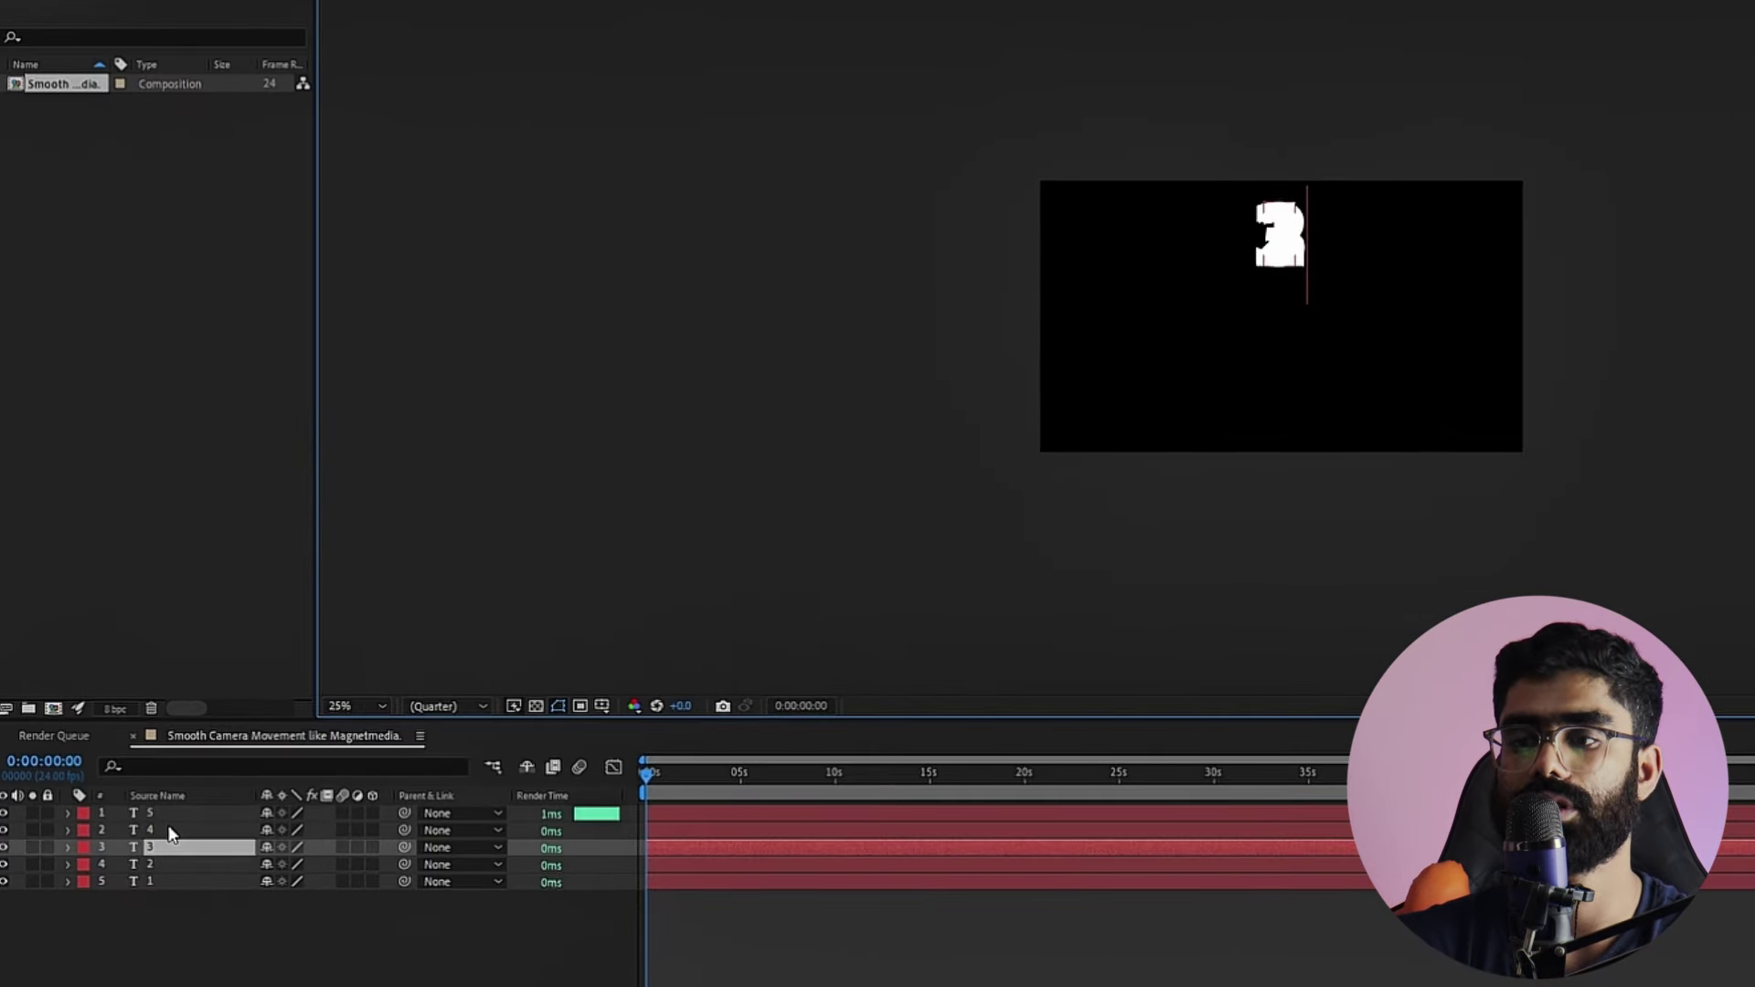
pyautogui.doubleClick(118, 698)
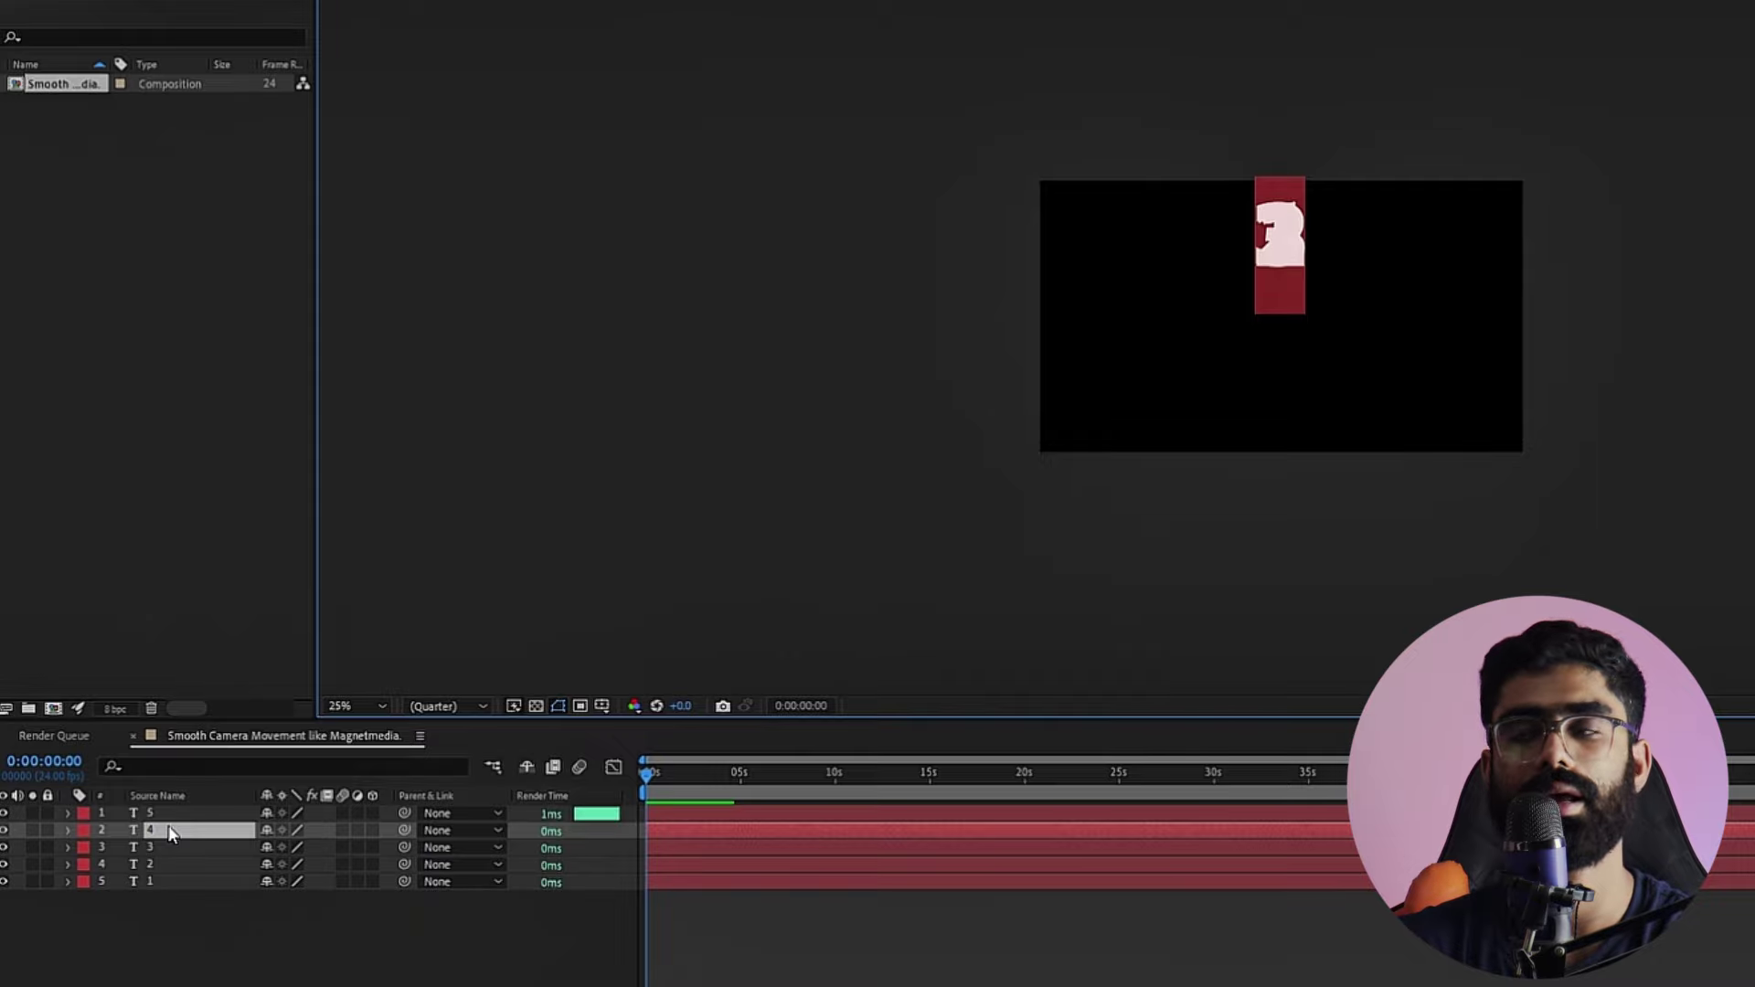
pyautogui.write('4')
pyautogui.doubleClick(172, 817)
pyautogui.write('5')
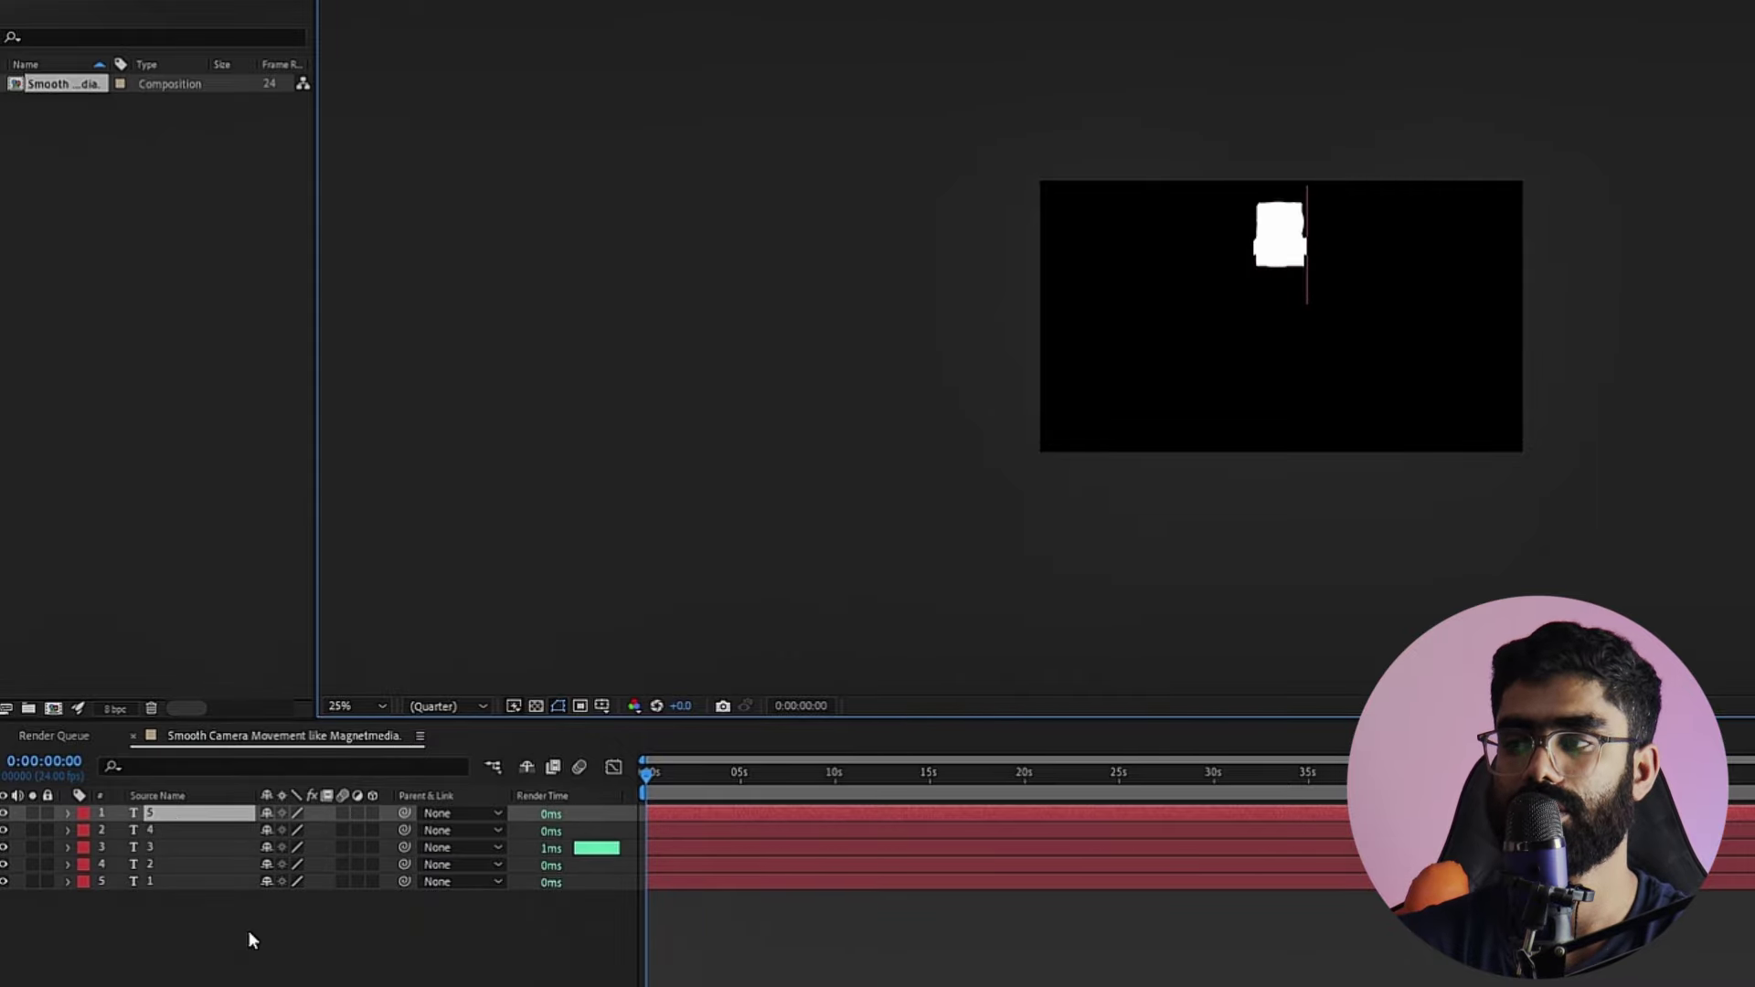
pyautogui.click(249, 931)
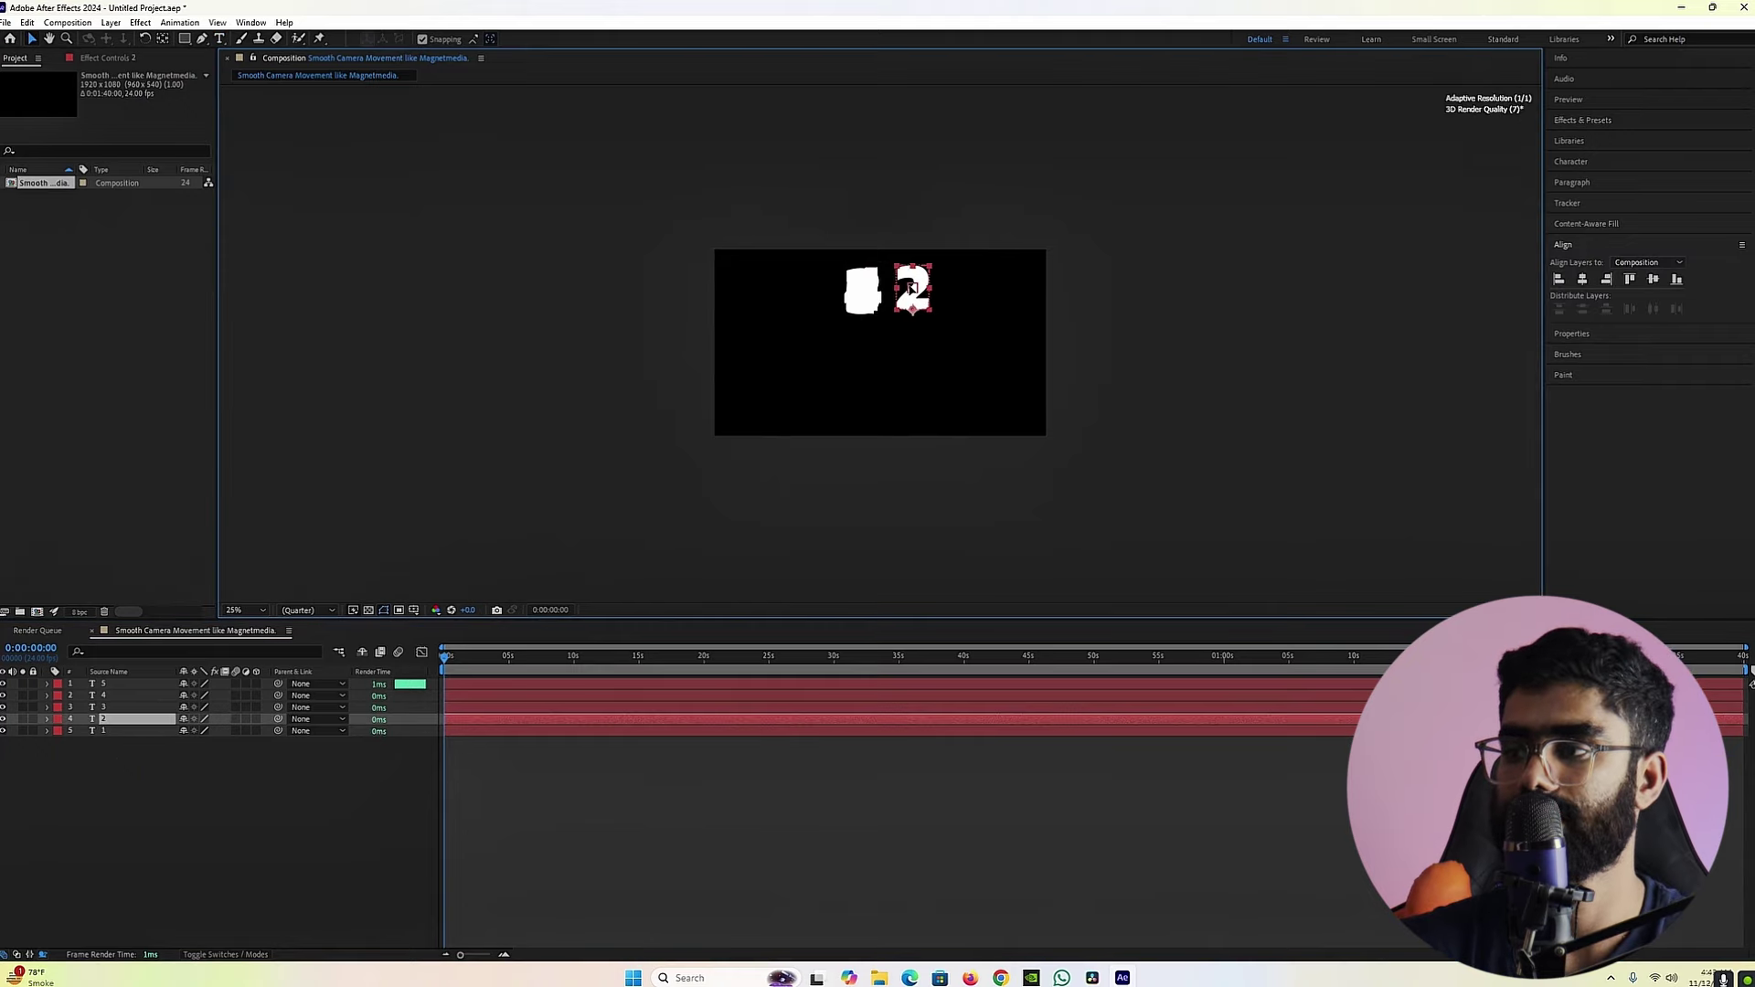
# Step: Spread the overlapping numbers across the upper part of the frame in the order 5, 3, 1, 2, 4
pyautogui.moveTo(914, 291); pyautogui.dragTo(806, 297)
pyautogui.click(167, 707)
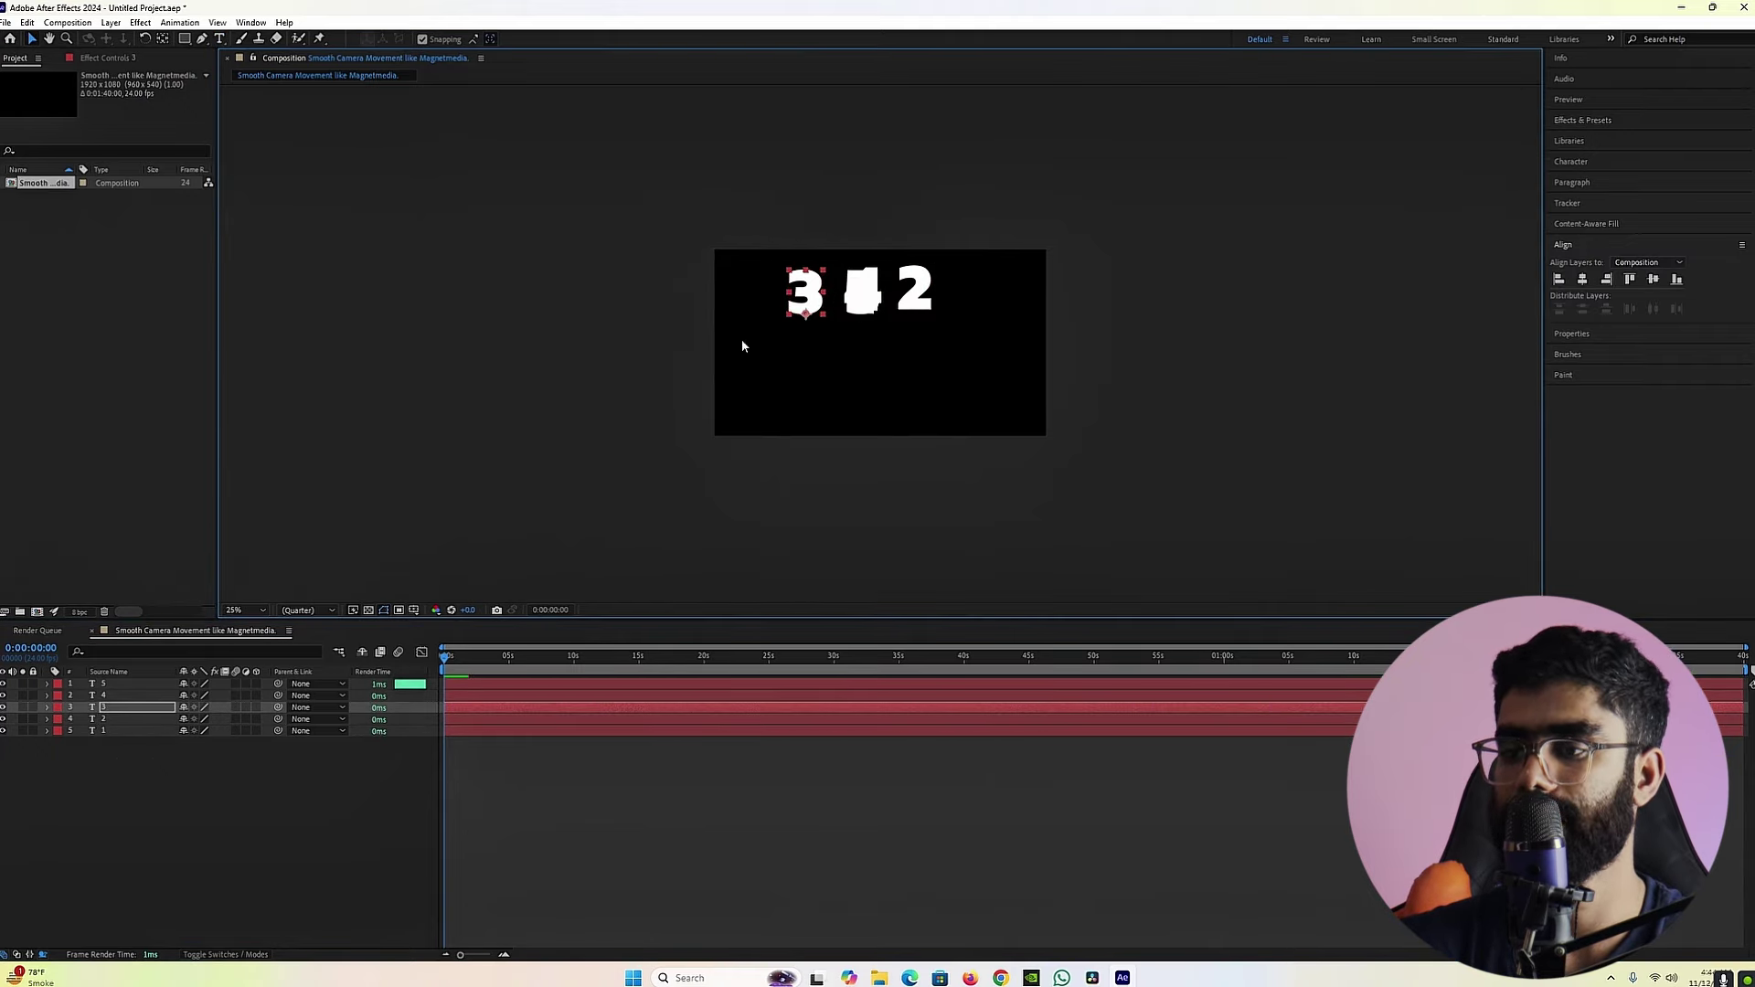
pyautogui.click(864, 295)
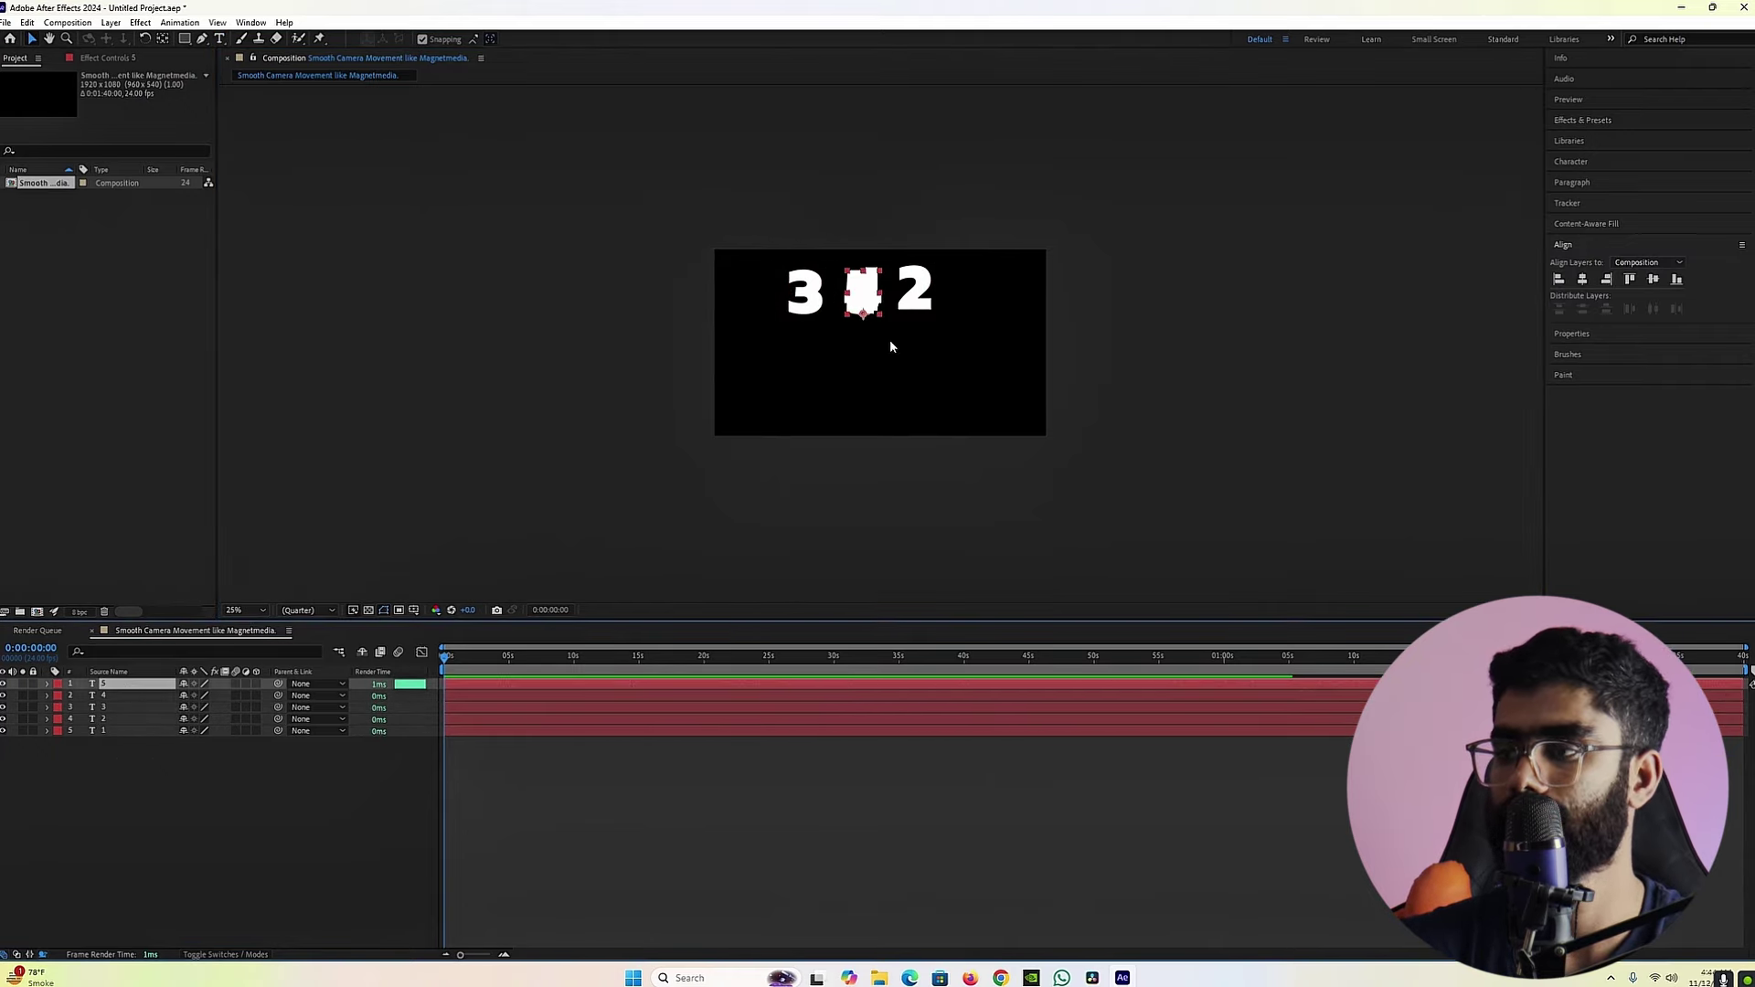
pyautogui.click(151, 709)
pyautogui.click(122, 696)
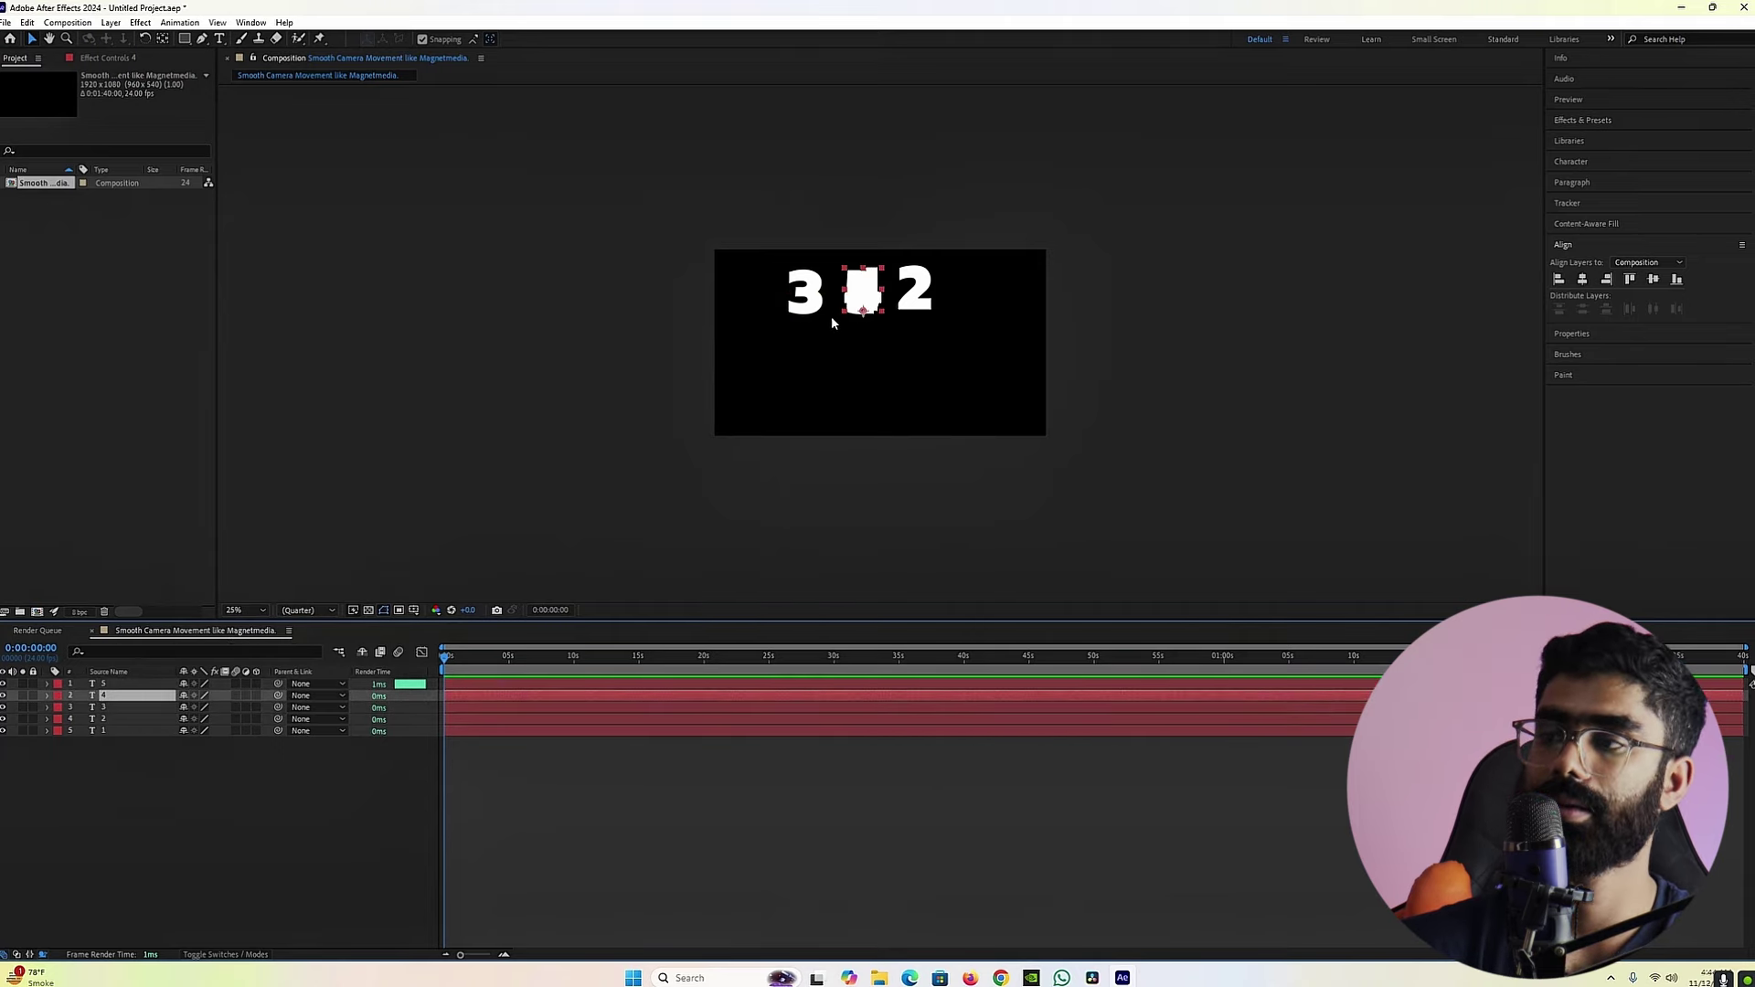
pyautogui.moveTo(851, 298); pyautogui.dragTo(746, 293)
pyautogui.click(128, 684)
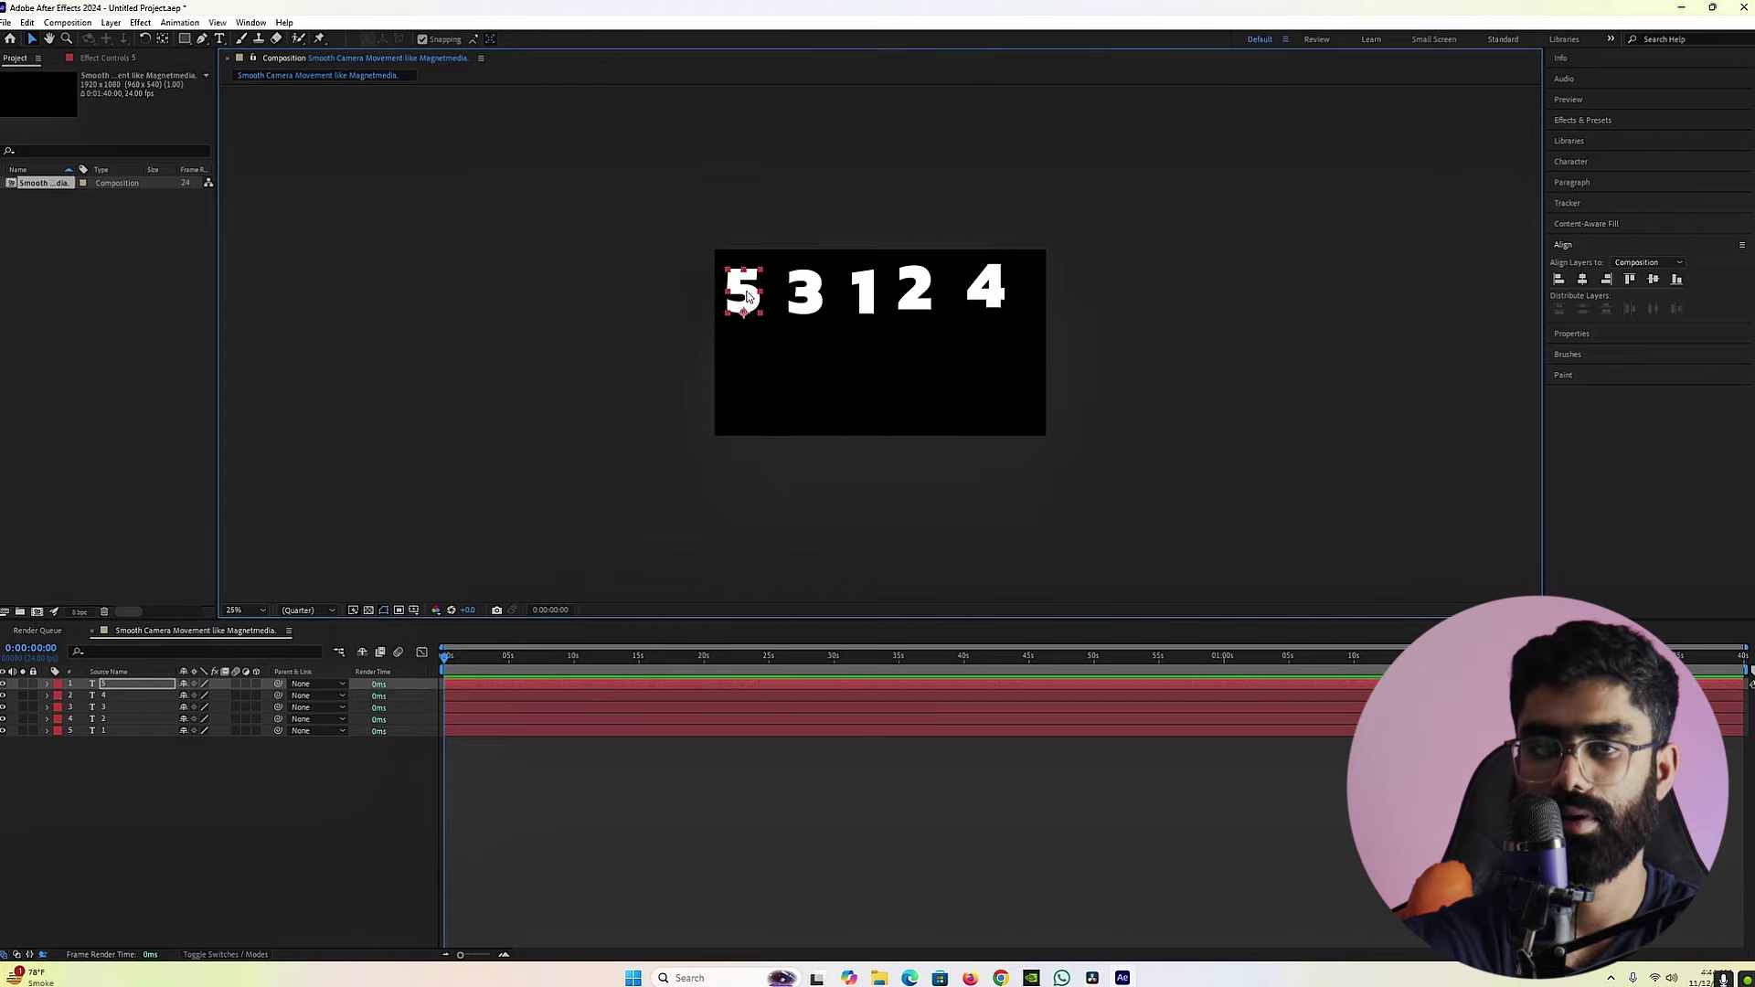
pyautogui.rightClick(219, 798)
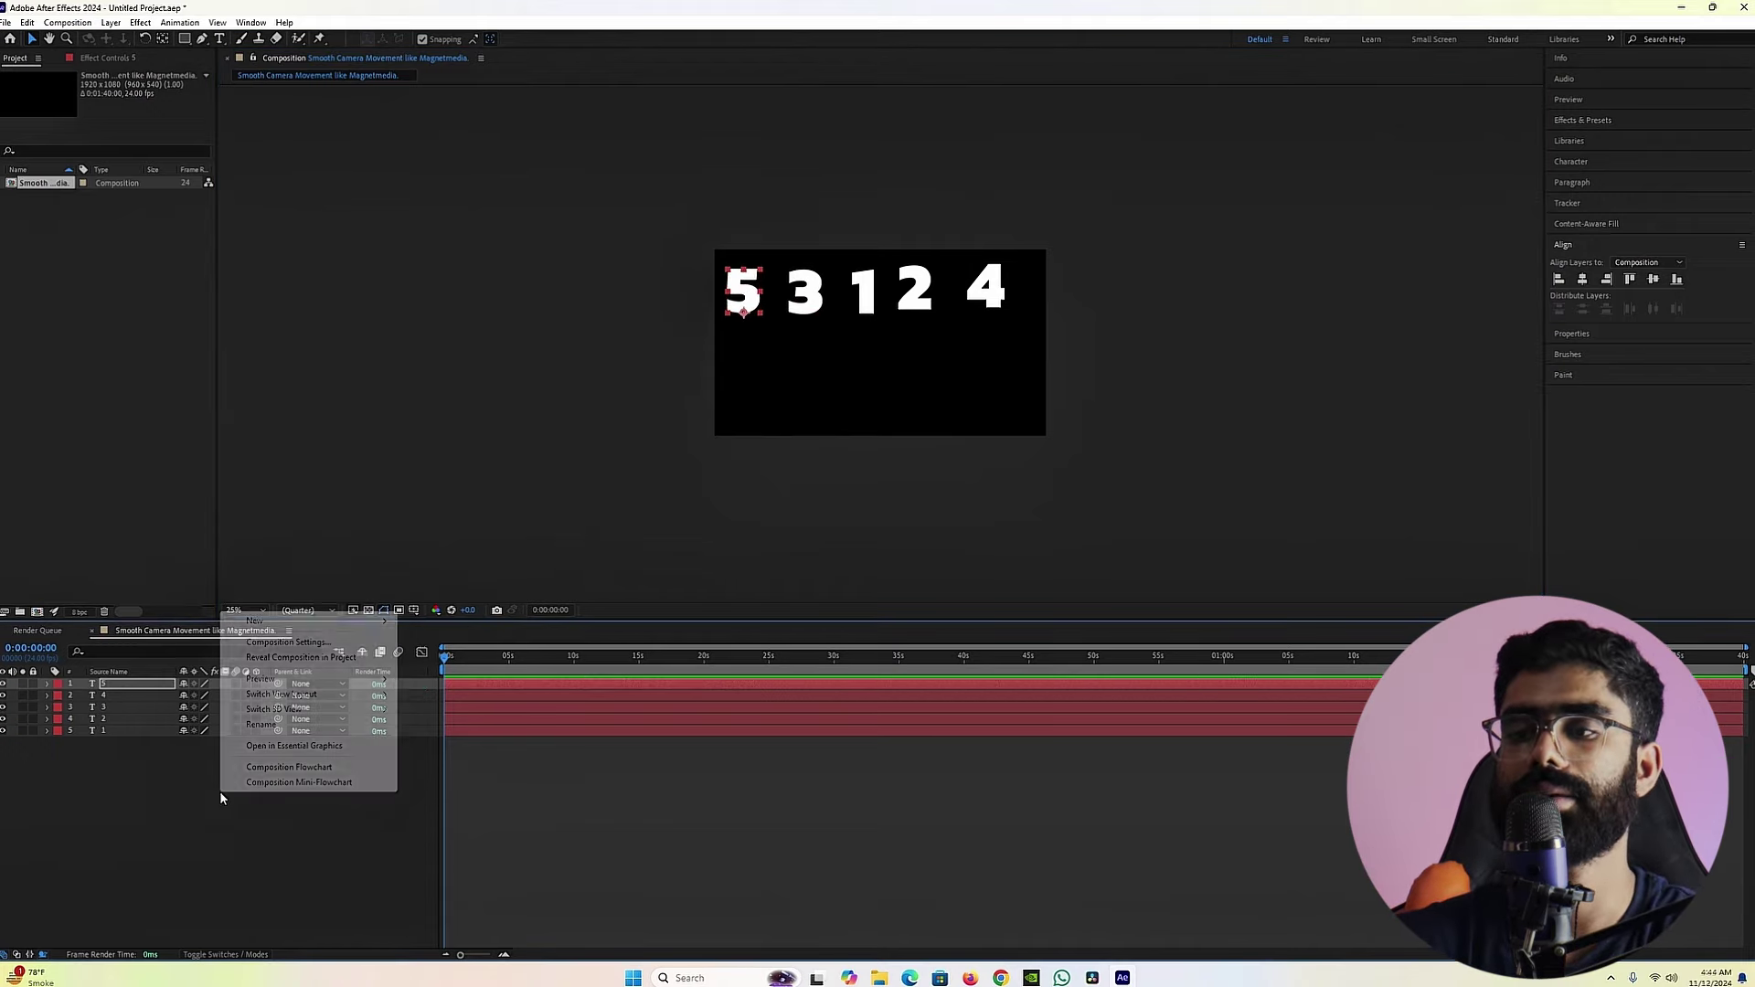
pyautogui.click(184, 787)
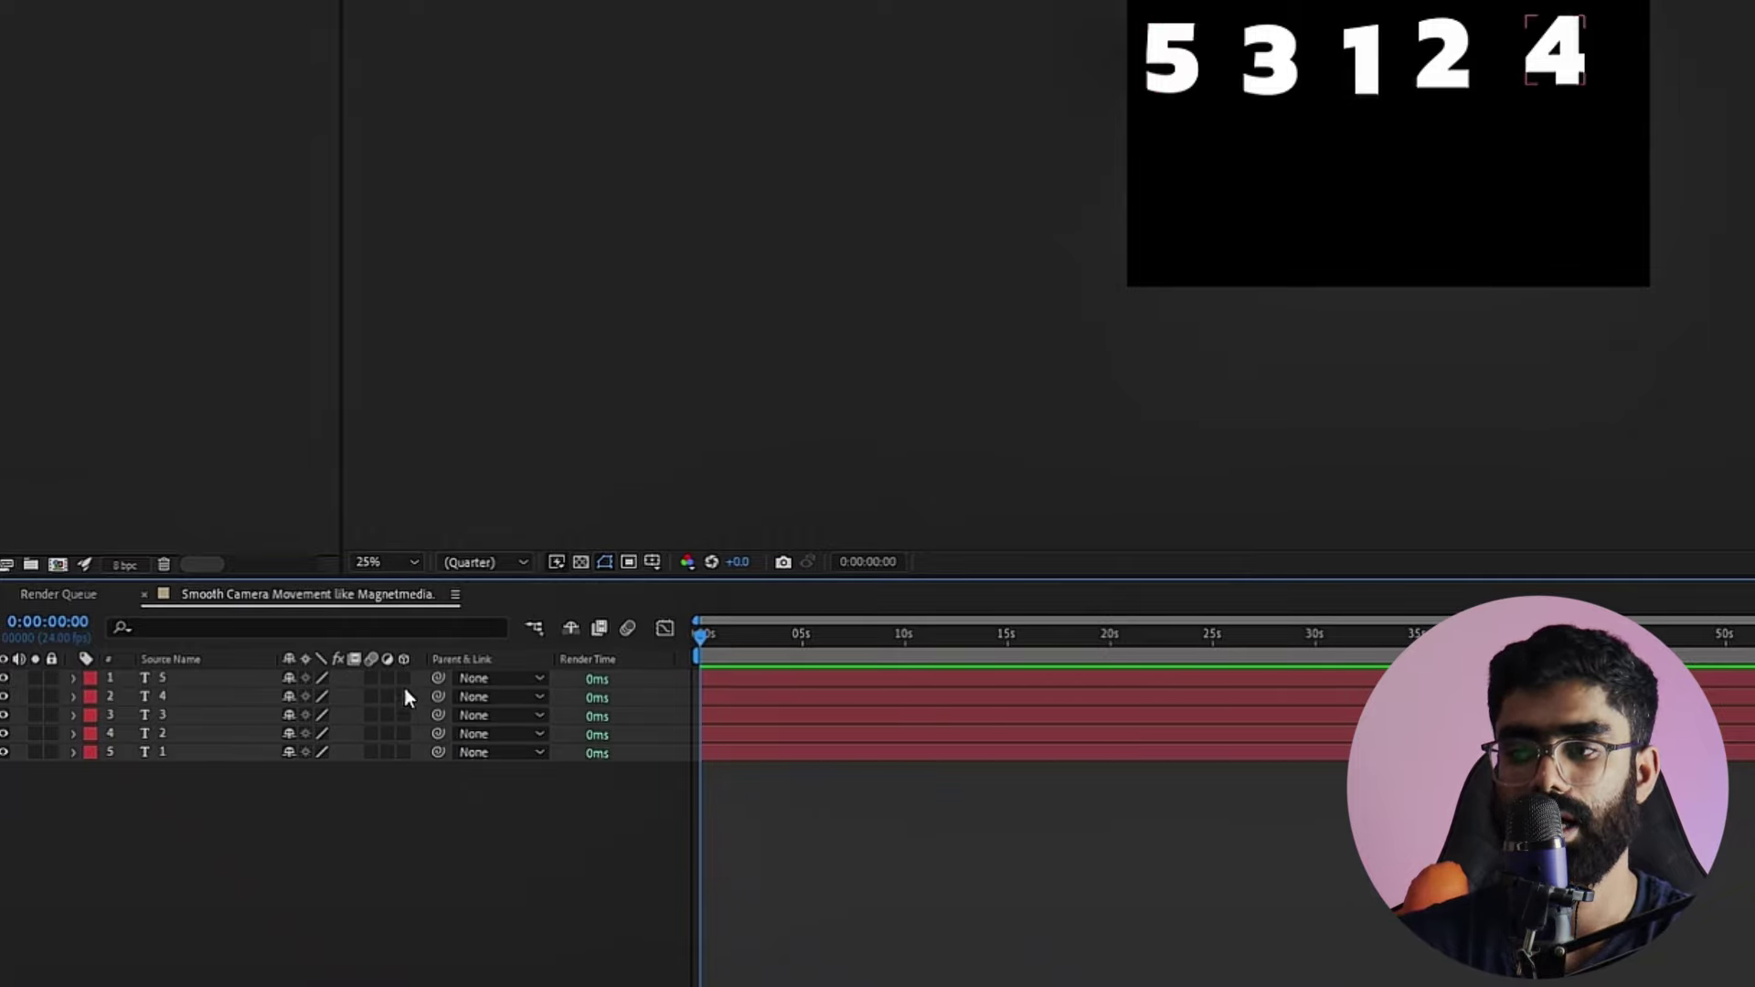
# Step: Turn all five number text layers into 3D layers
pyautogui.click(404, 679)
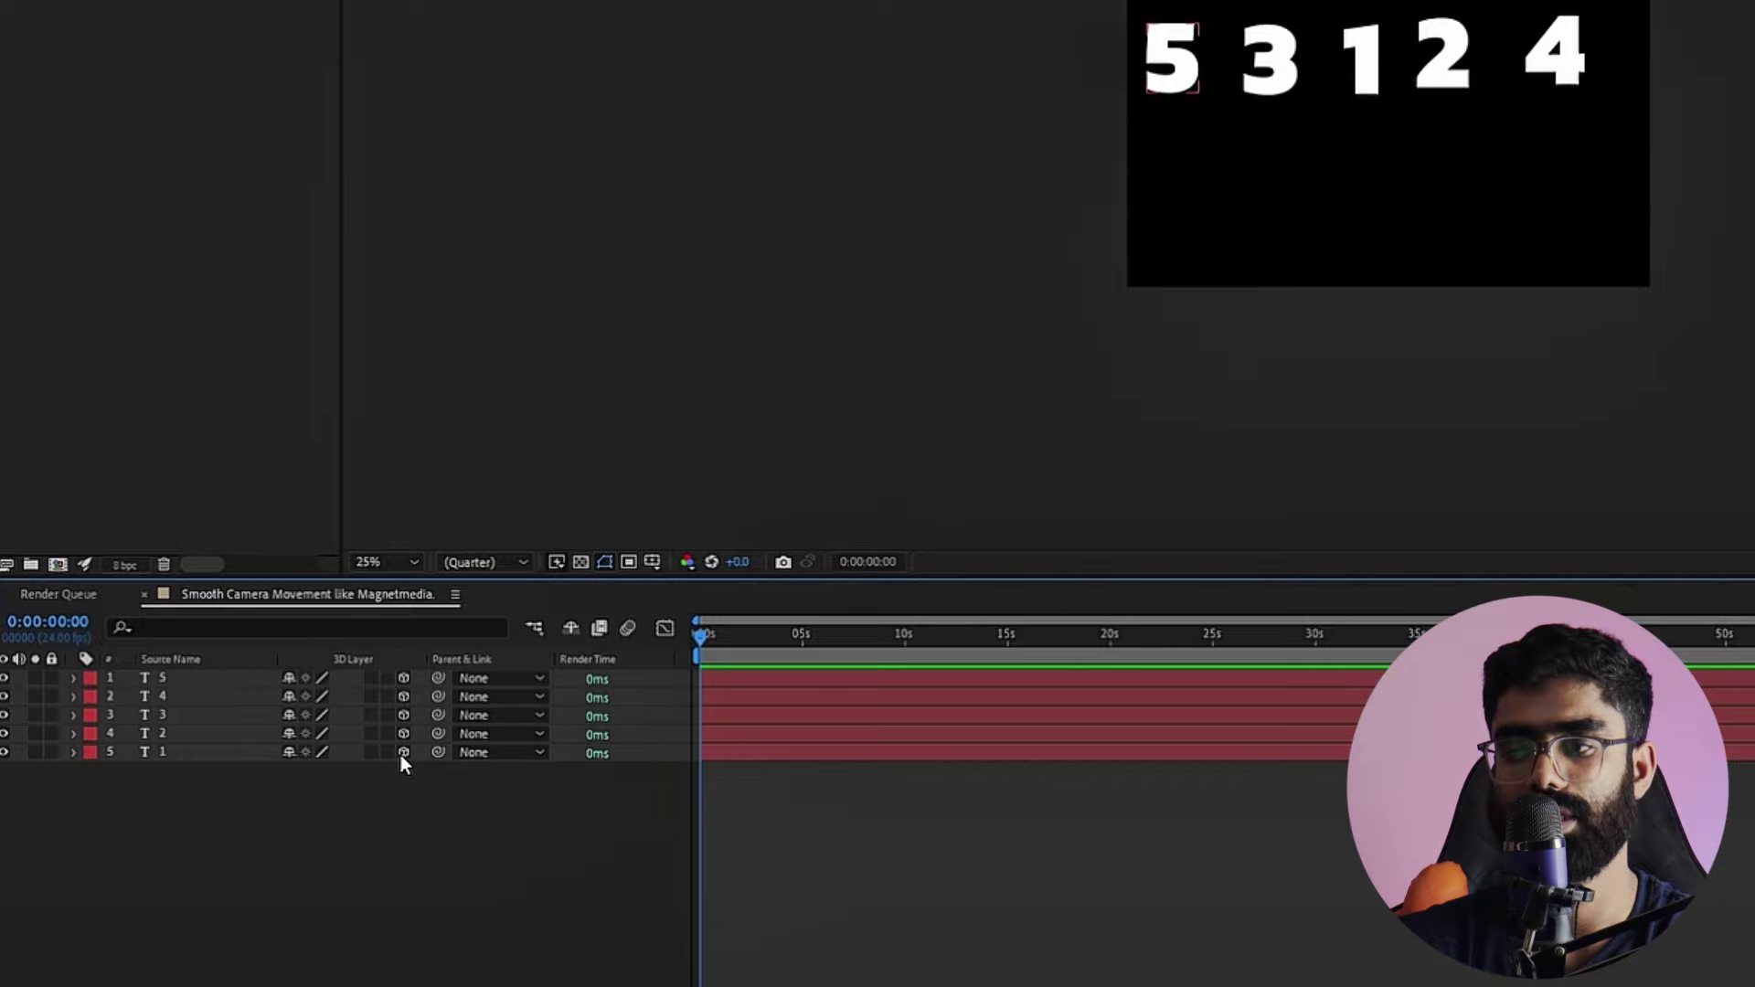
pyautogui.hotkey('ctrl', 'z')
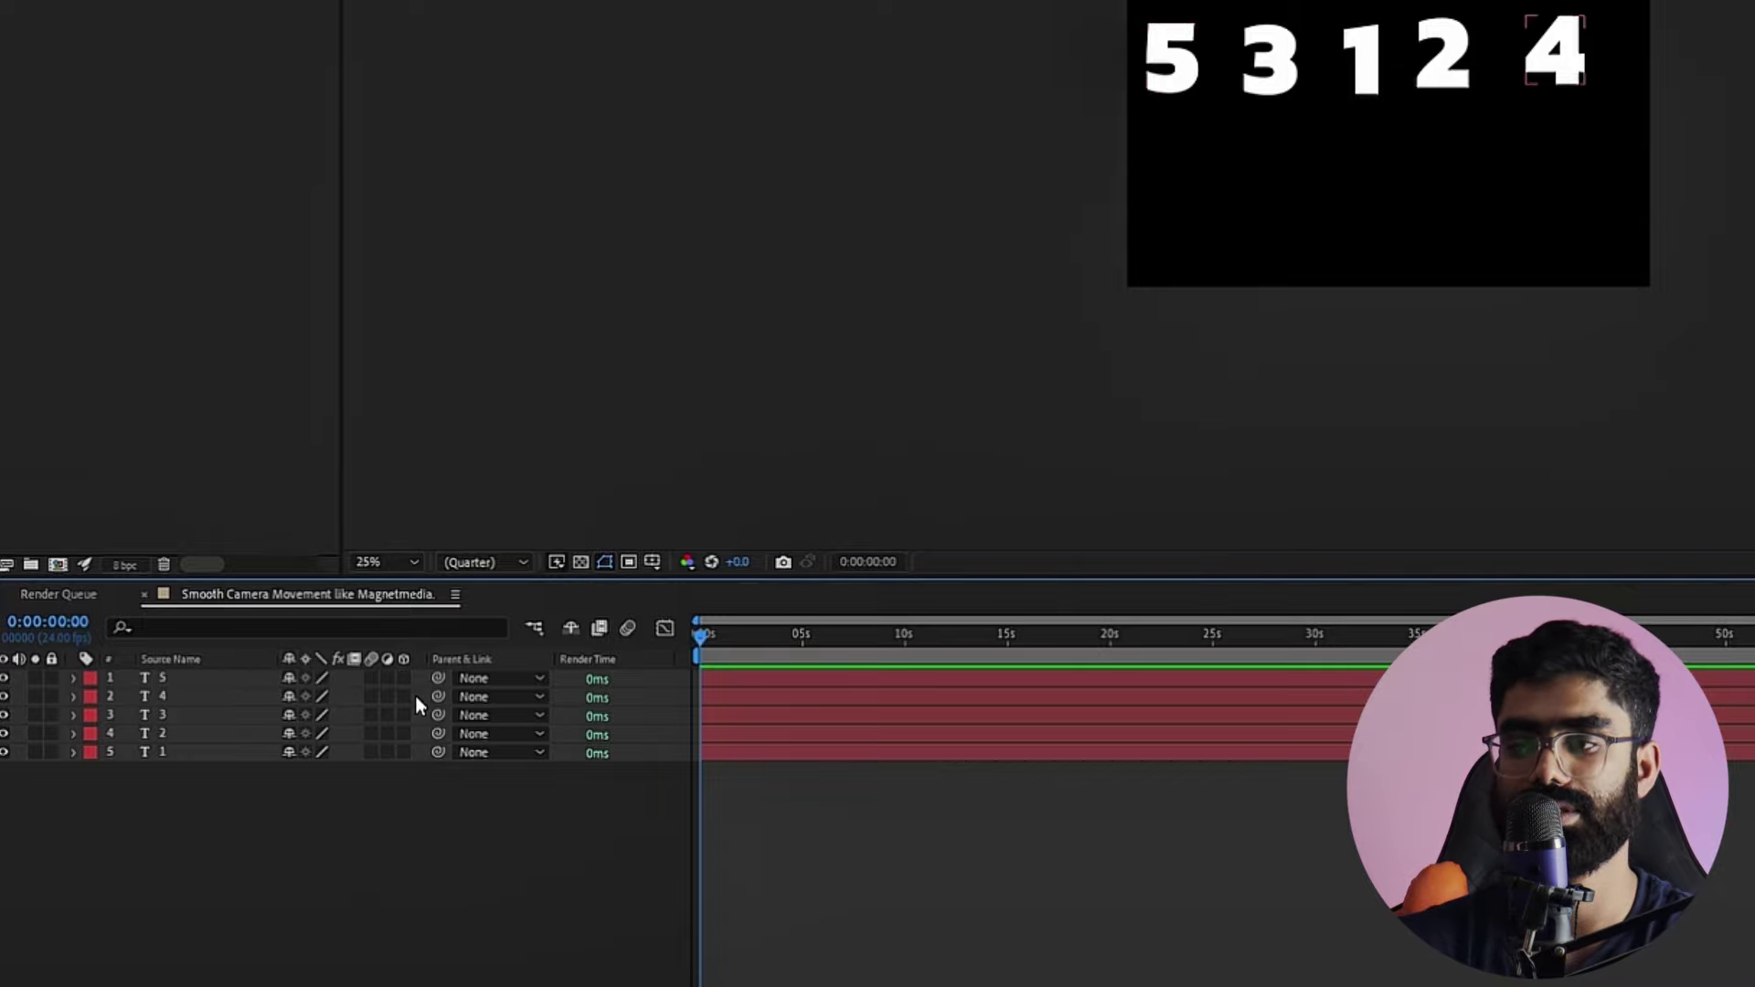
pyautogui.click(404, 675)
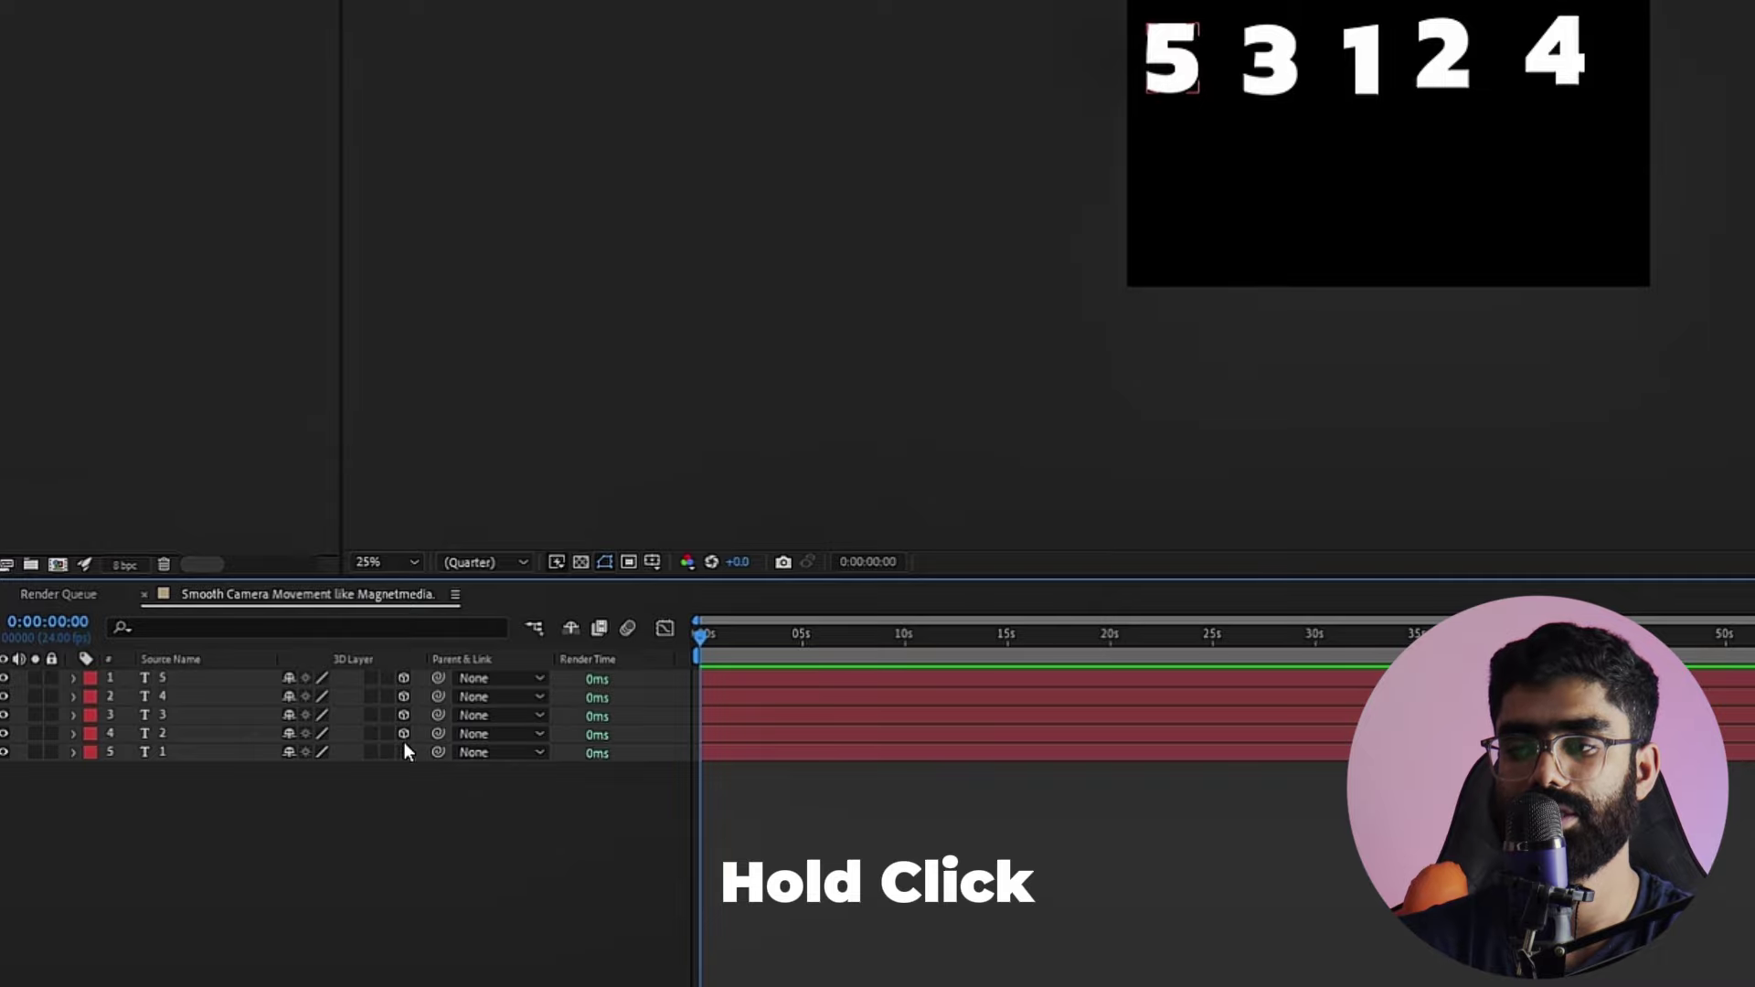
pyautogui.moveTo(405, 743); pyautogui.dragTo(404, 766)
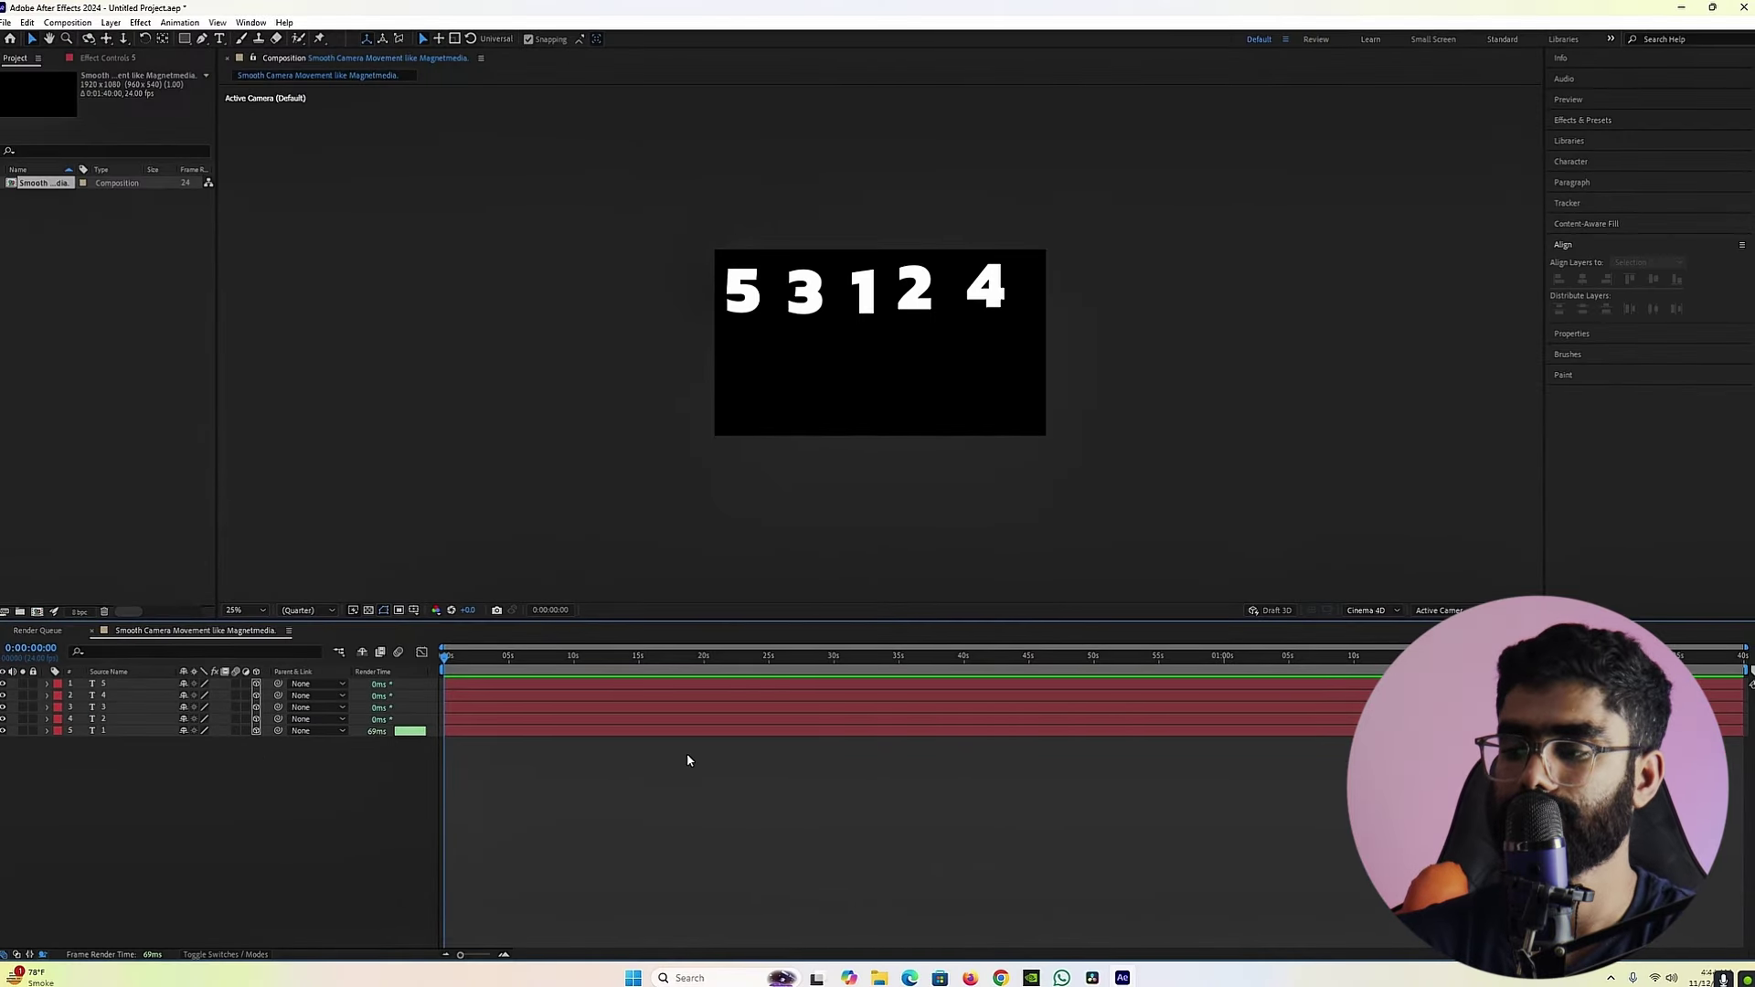
# Step: Add a Two-Node Camera named Camera 1 with the 35mm preset to the composition
pyautogui.rightClick(275, 776)
pyautogui.moveTo(331, 795)
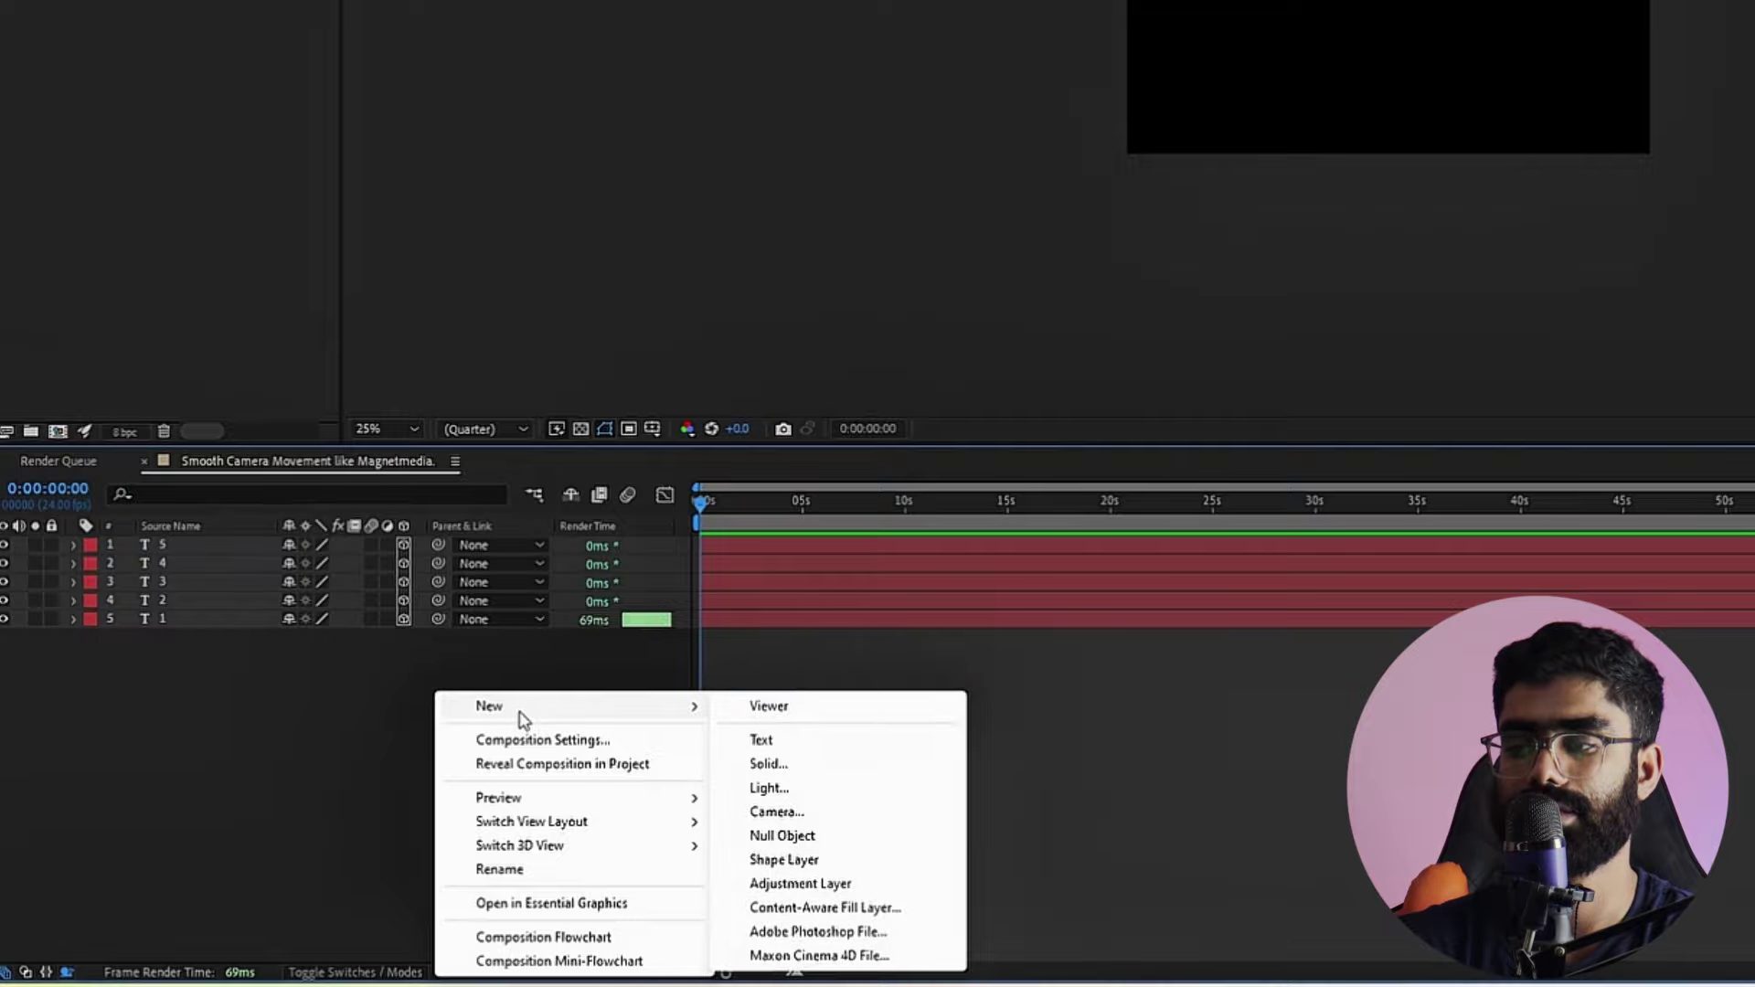
pyautogui.rightClick(300, 726)
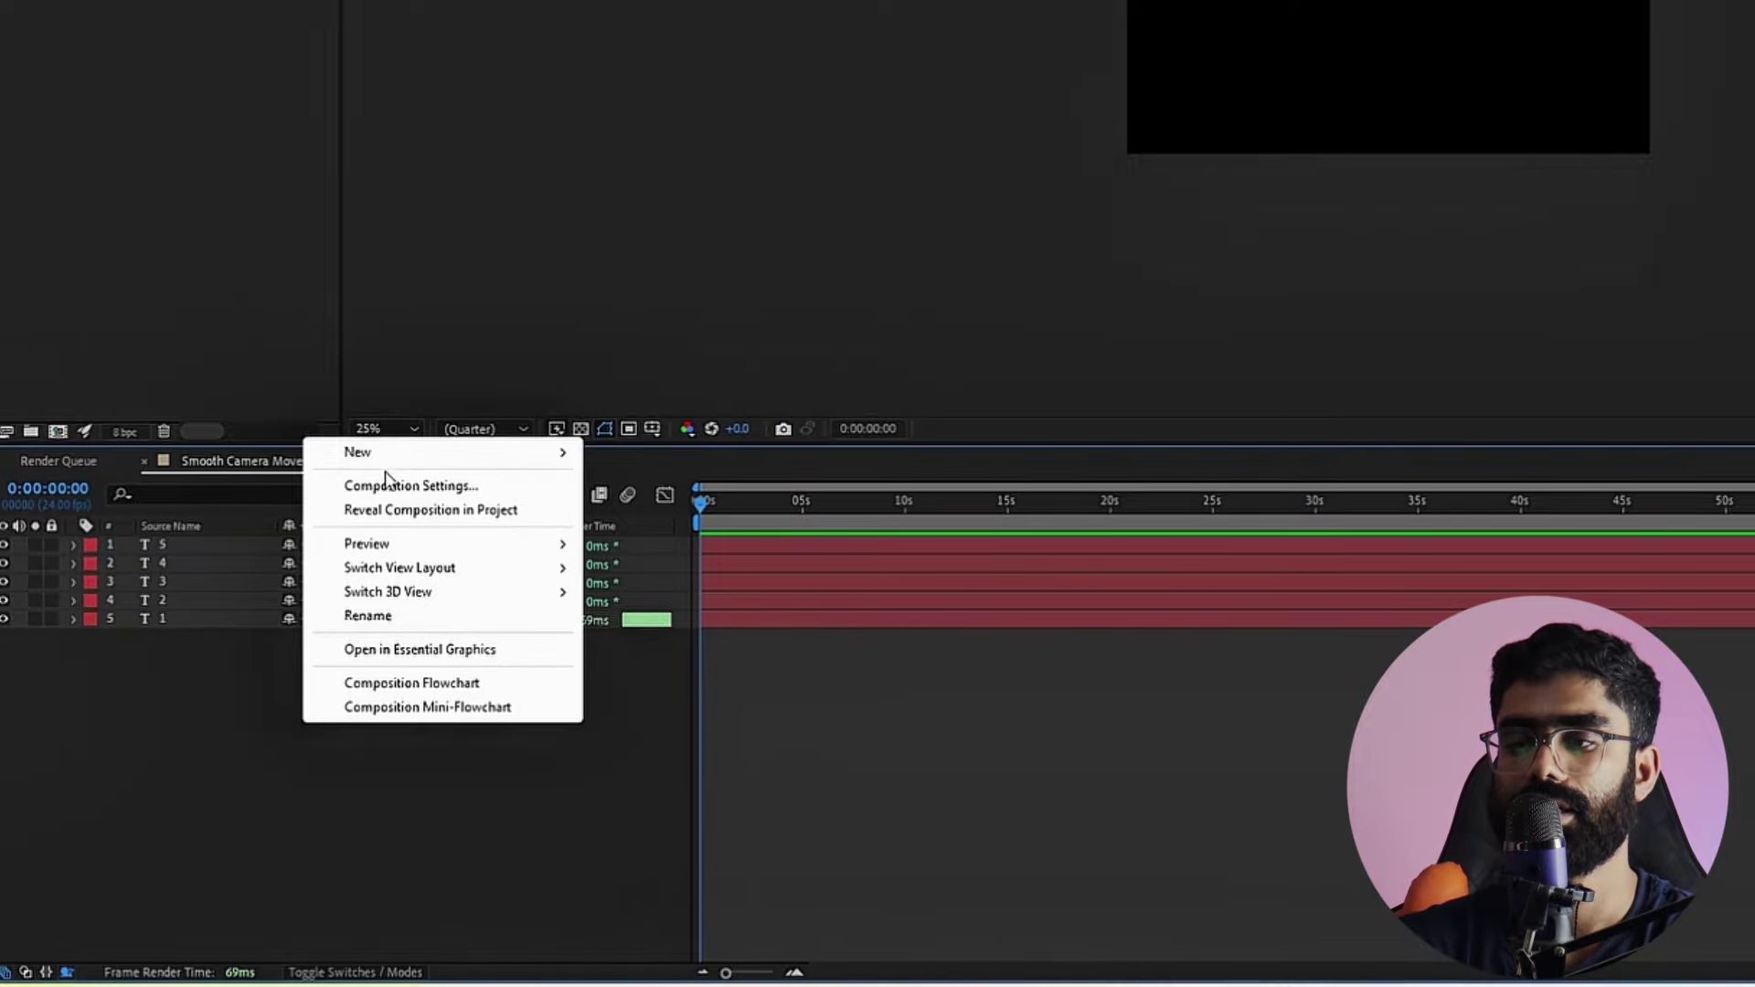
pyautogui.moveTo(391, 466)
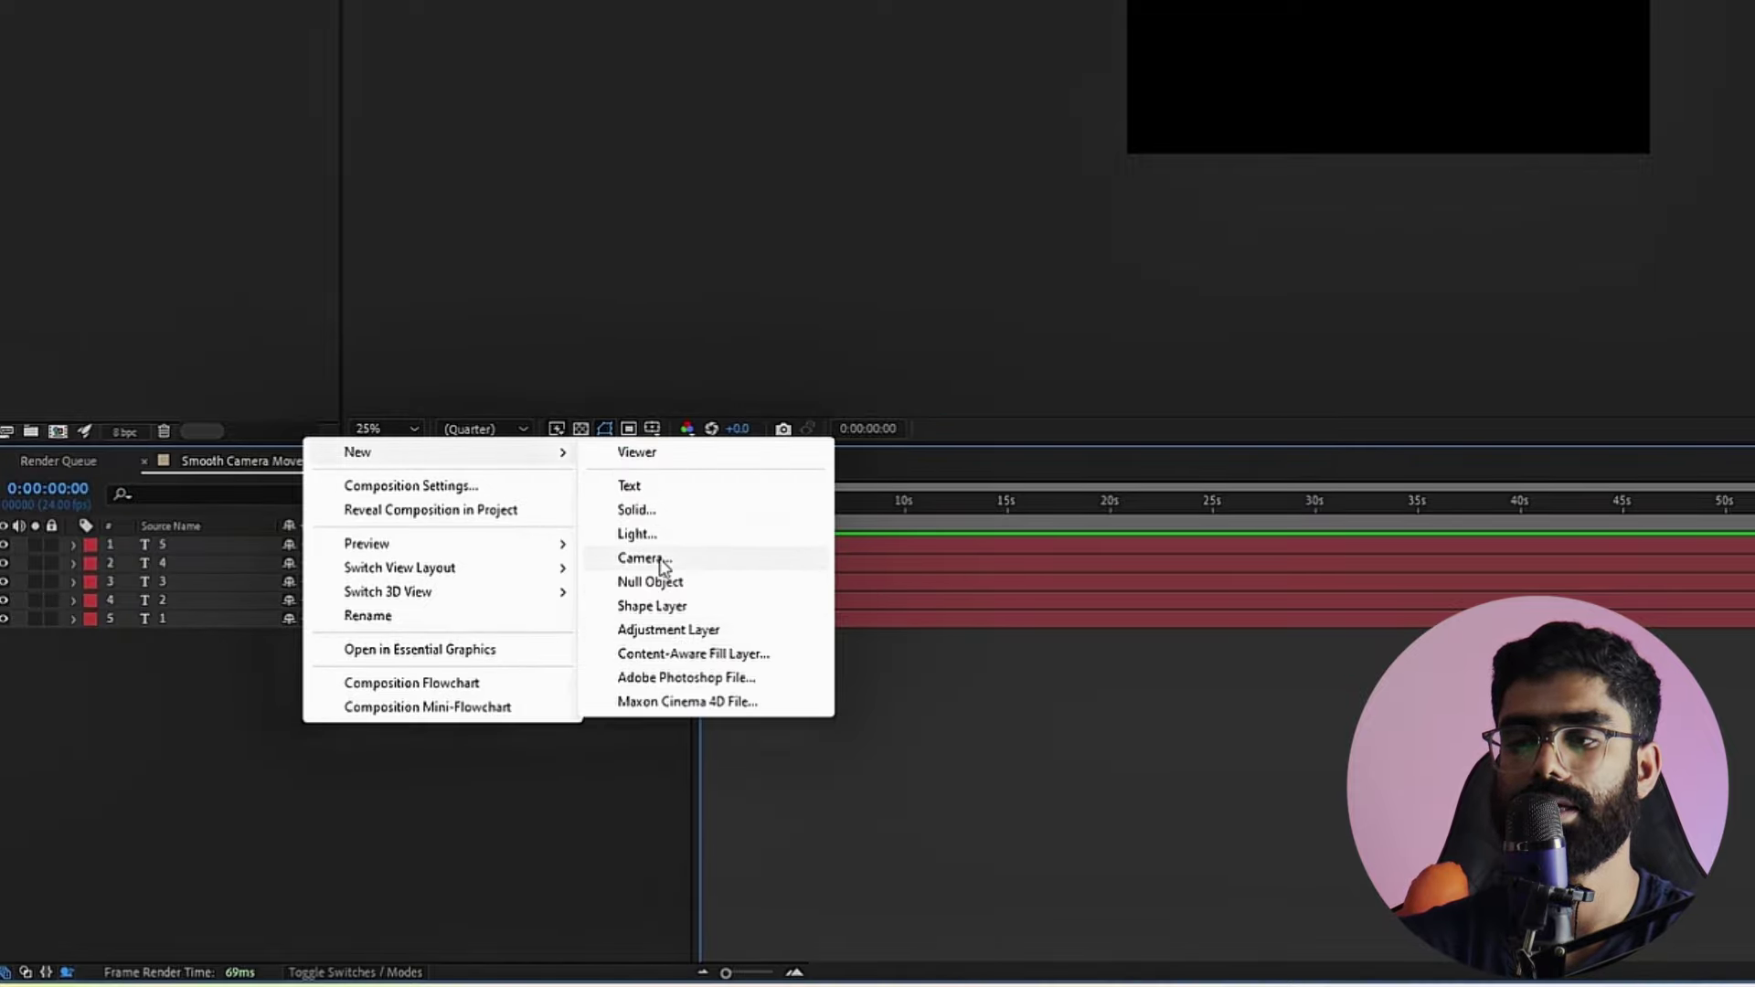
pyautogui.click(654, 559)
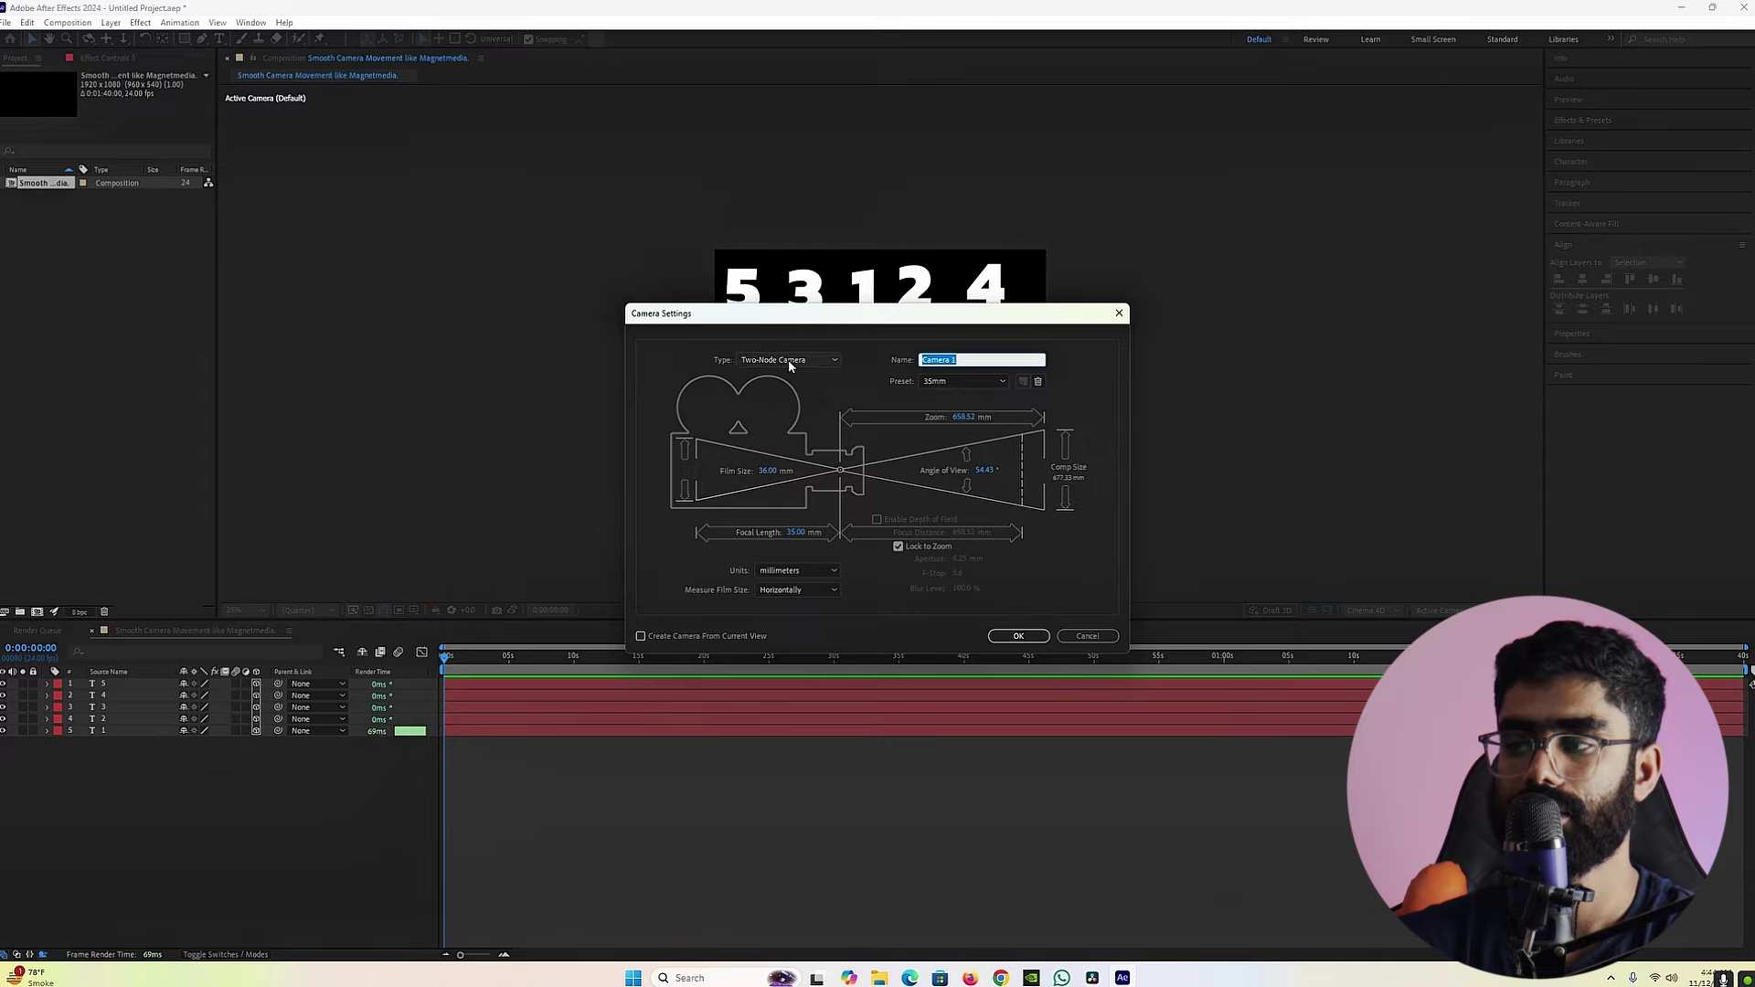
pyautogui.click(1022, 635)
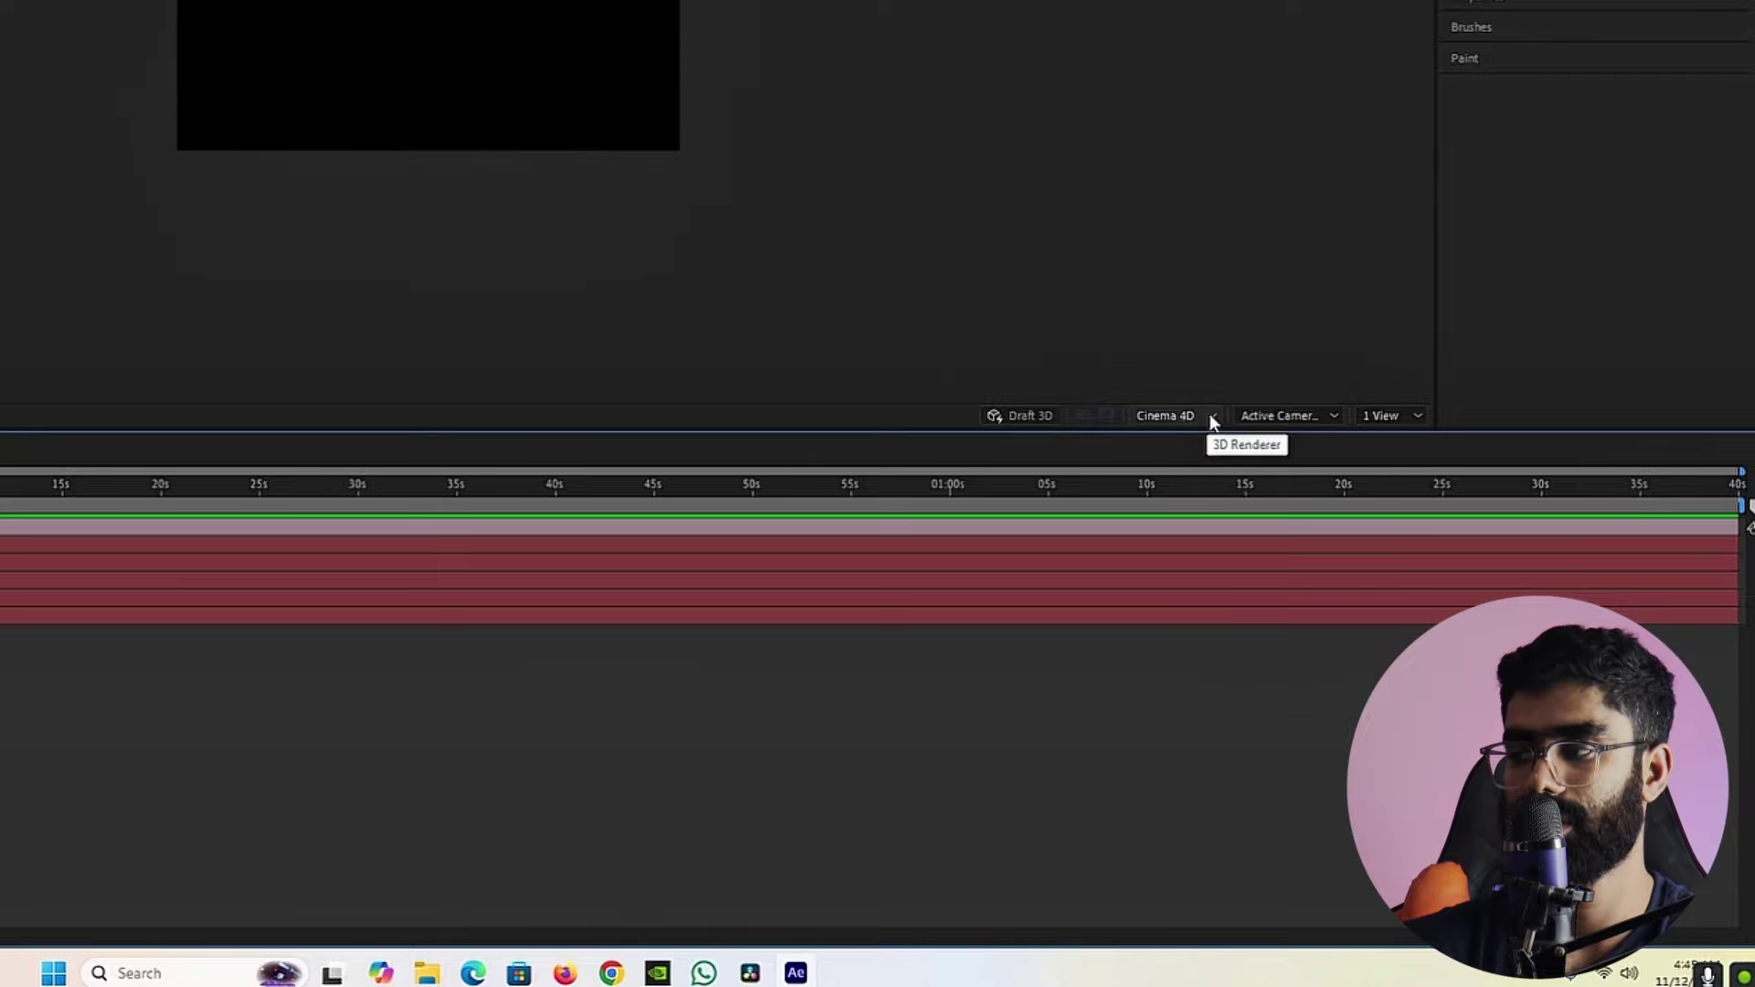
# Step: Change the composition's view layout to 2 Views
pyautogui.click(1280, 419)
pyautogui.click(1214, 419)
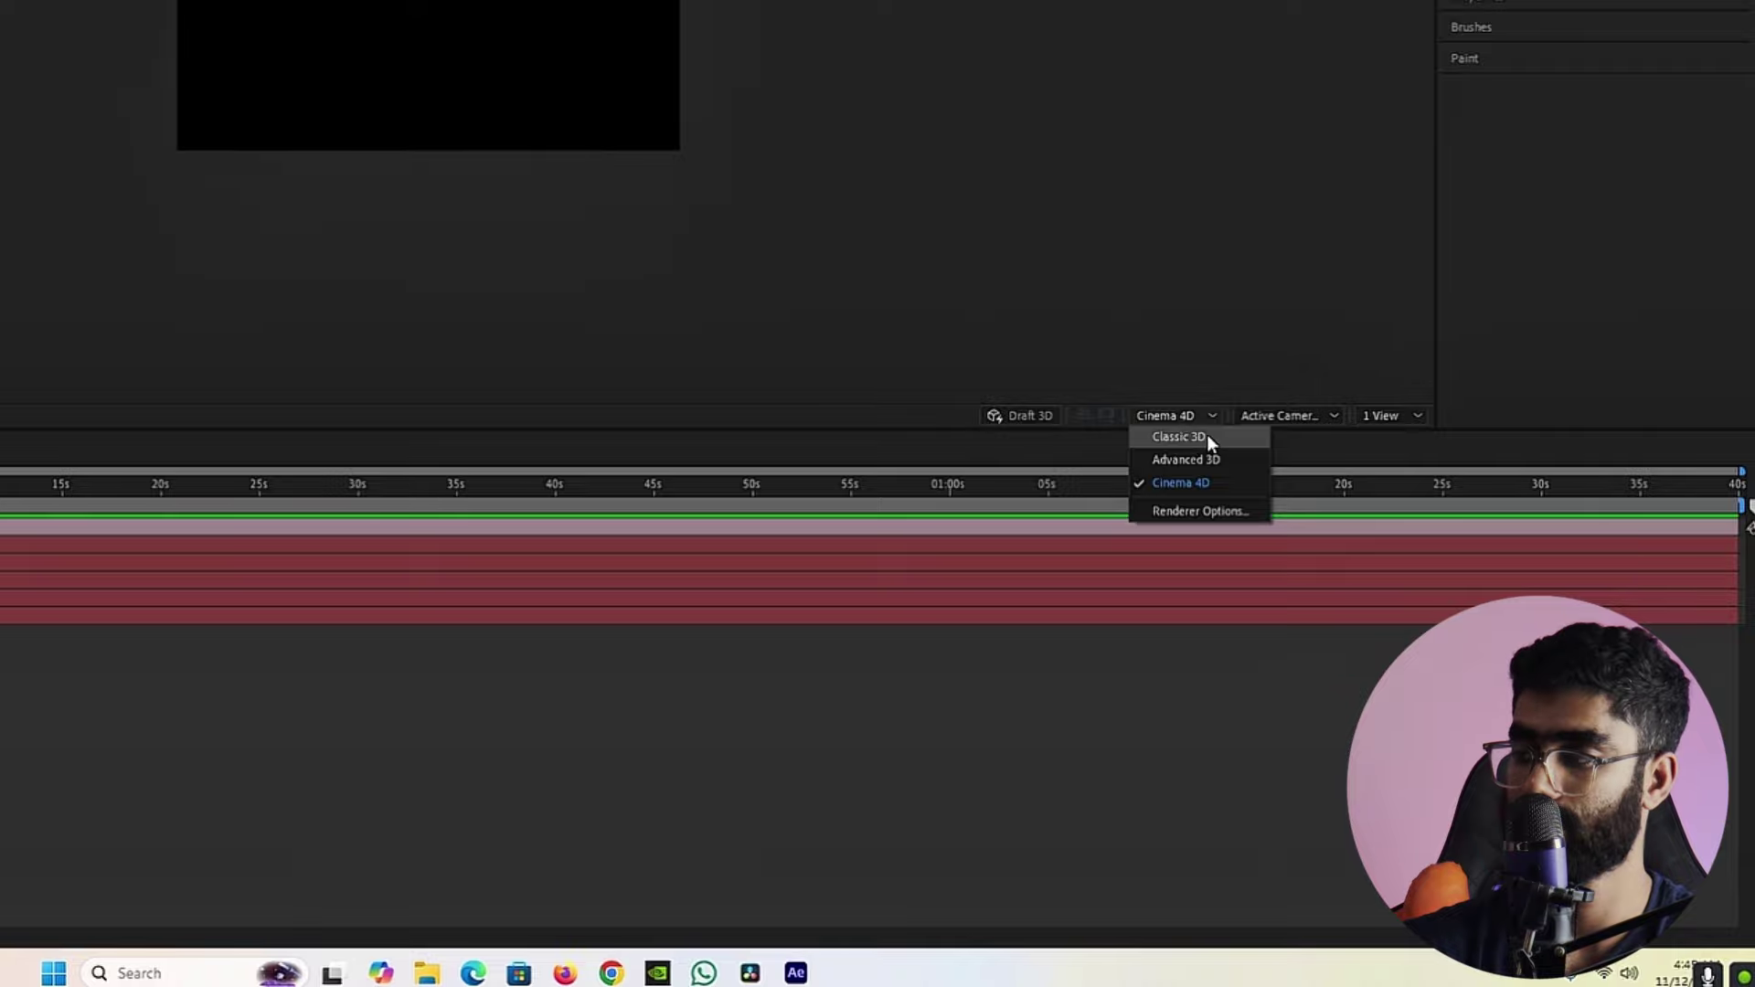
pyautogui.click(1309, 418)
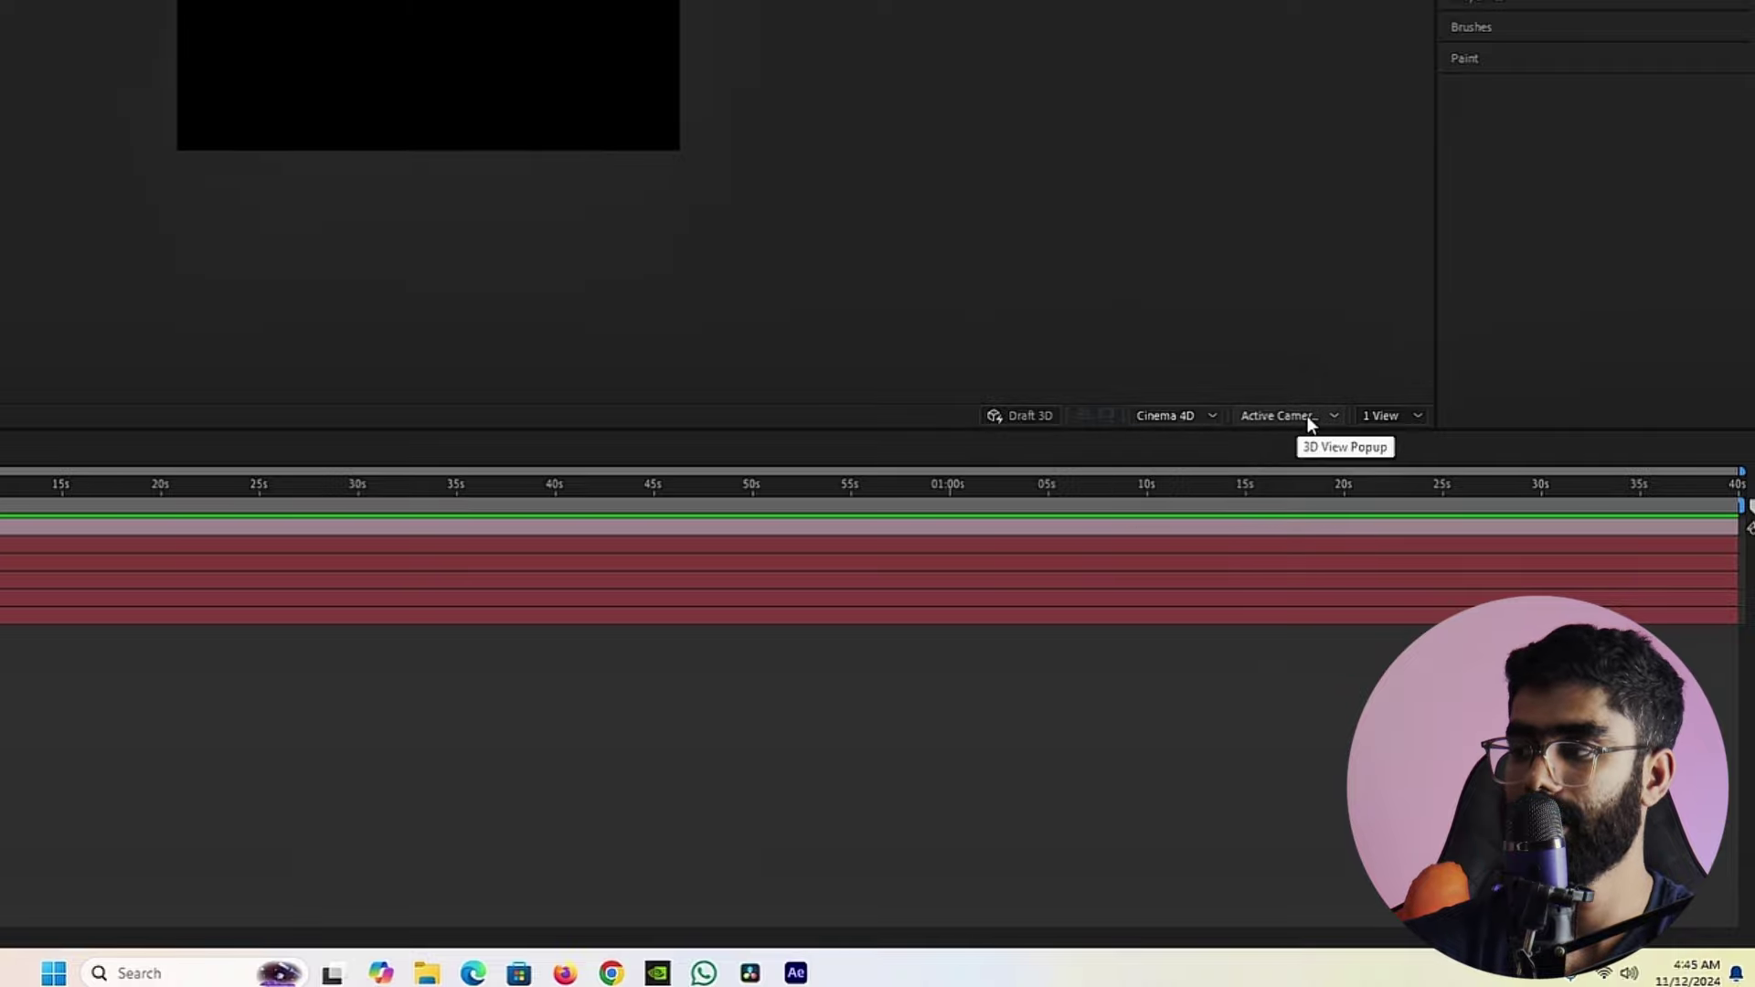
pyautogui.click(1382, 423)
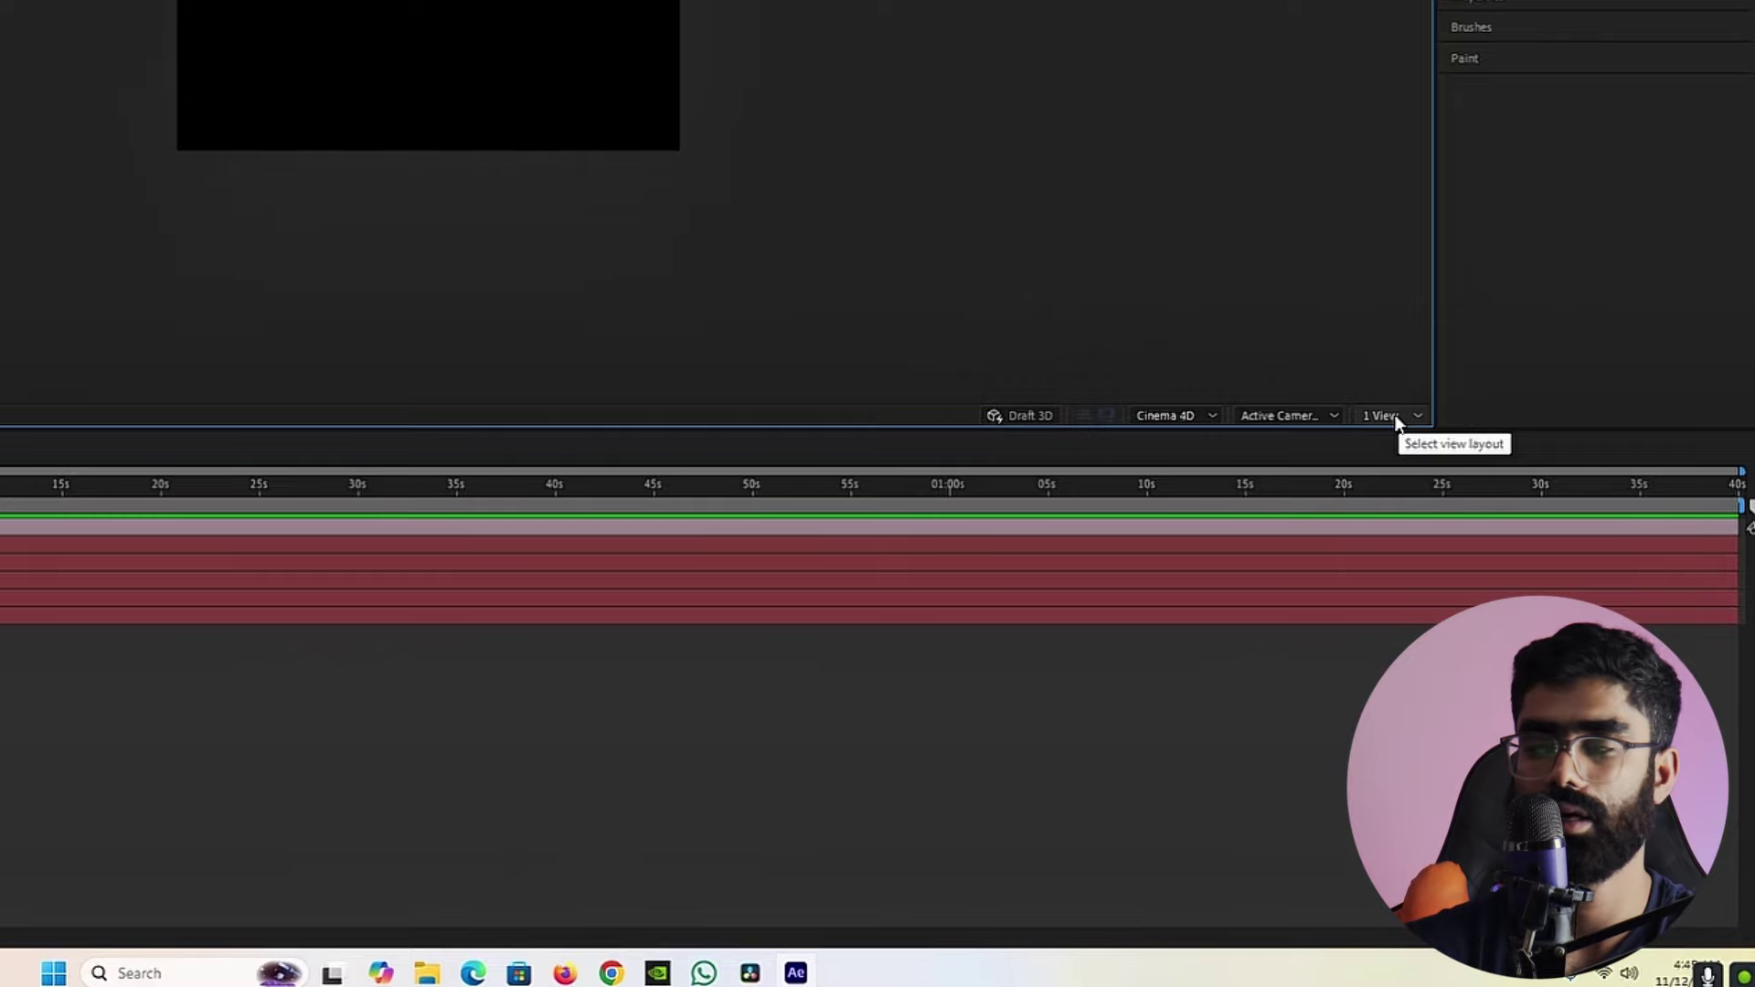
pyautogui.click(1397, 422)
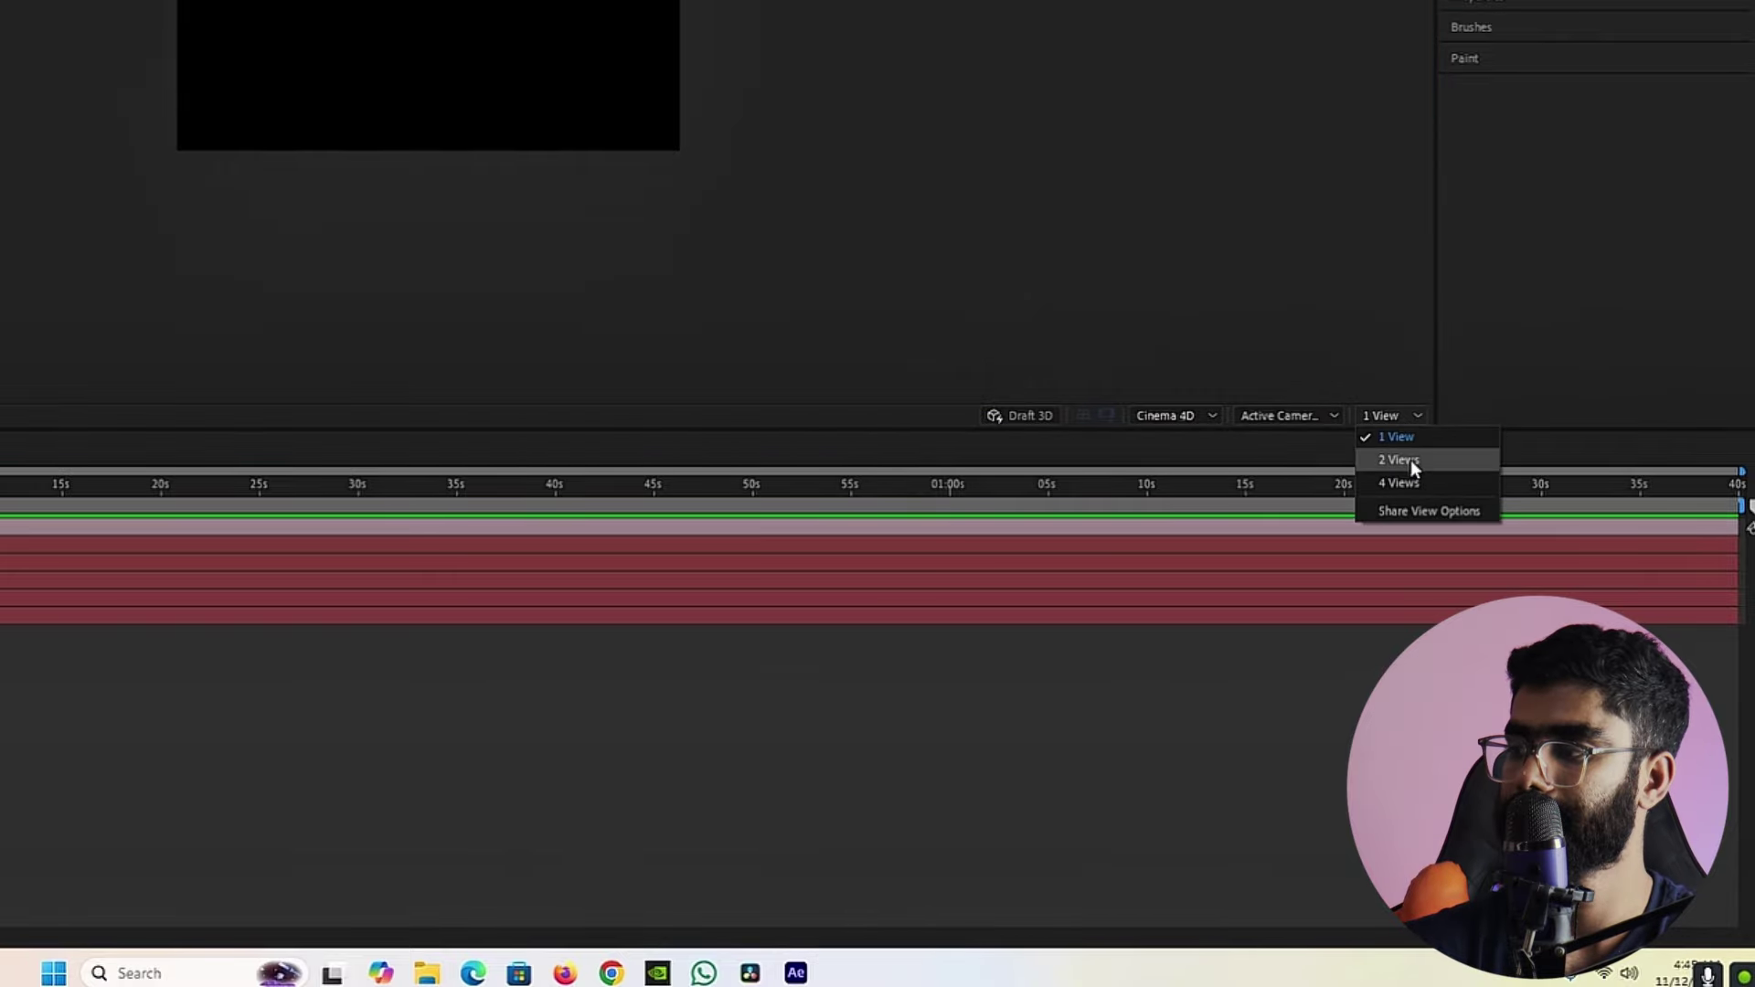
pyautogui.click(1408, 459)
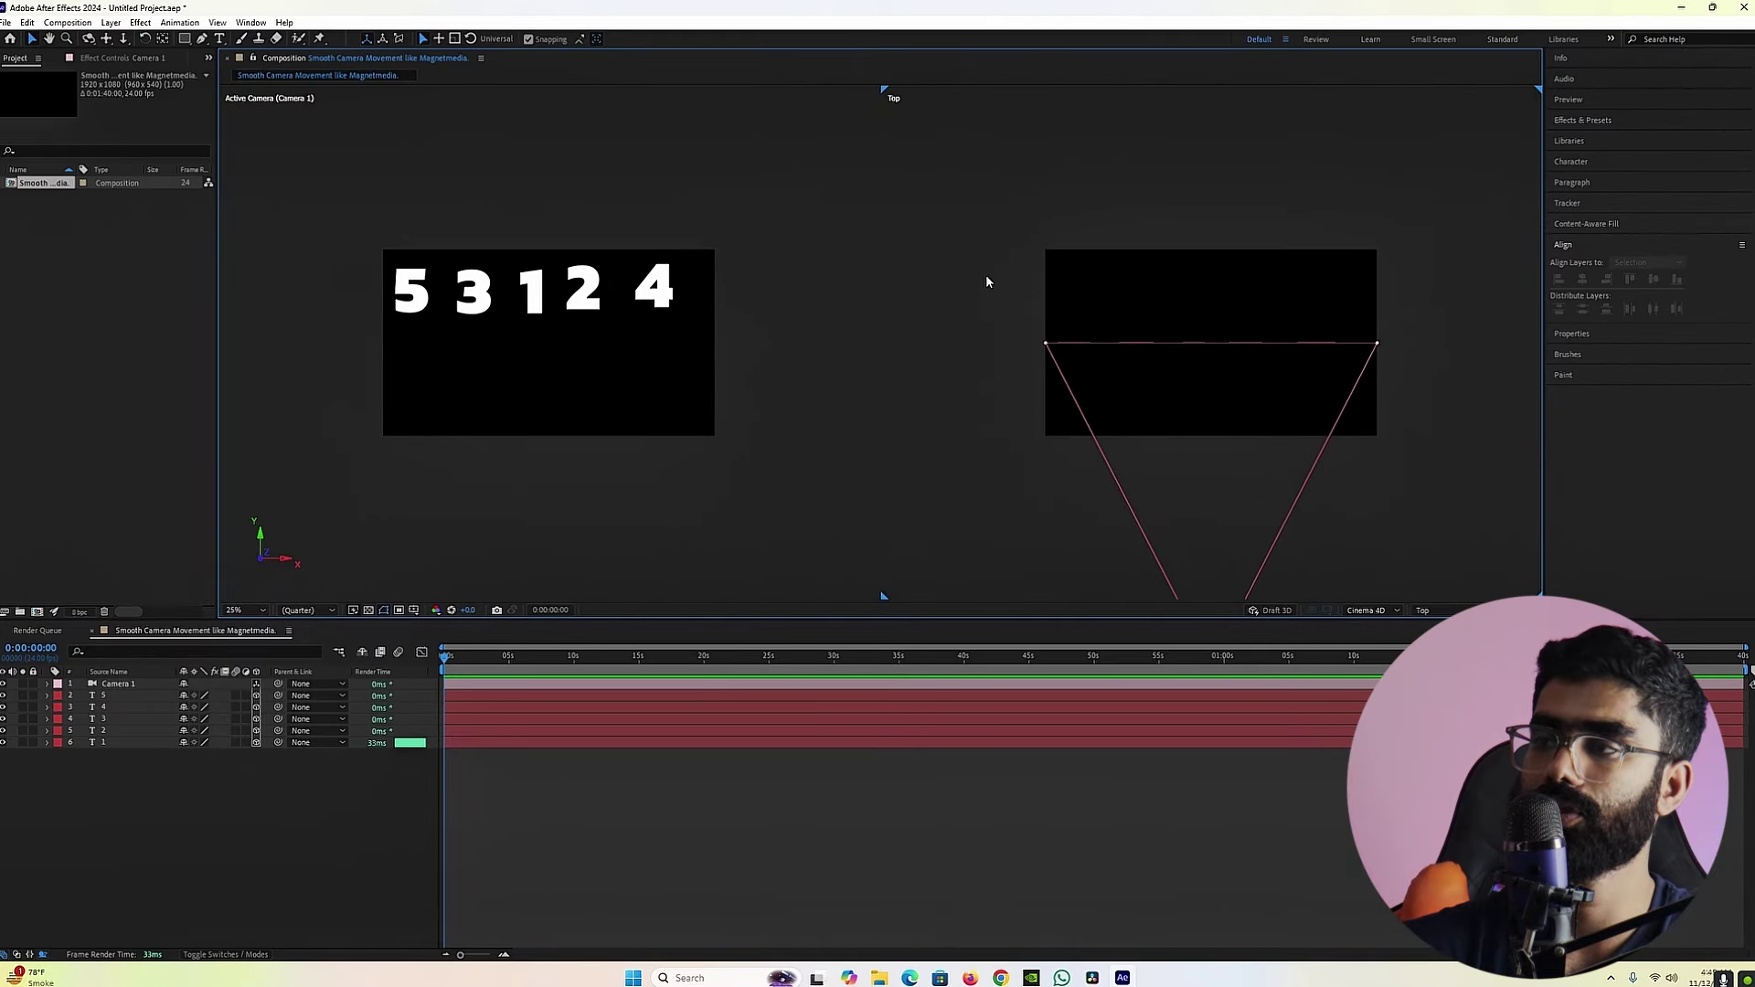
# Step: Keep the first view on the active camera and the second view on Top
pyautogui.click(658, 278)
pyautogui.click(1085, 250)
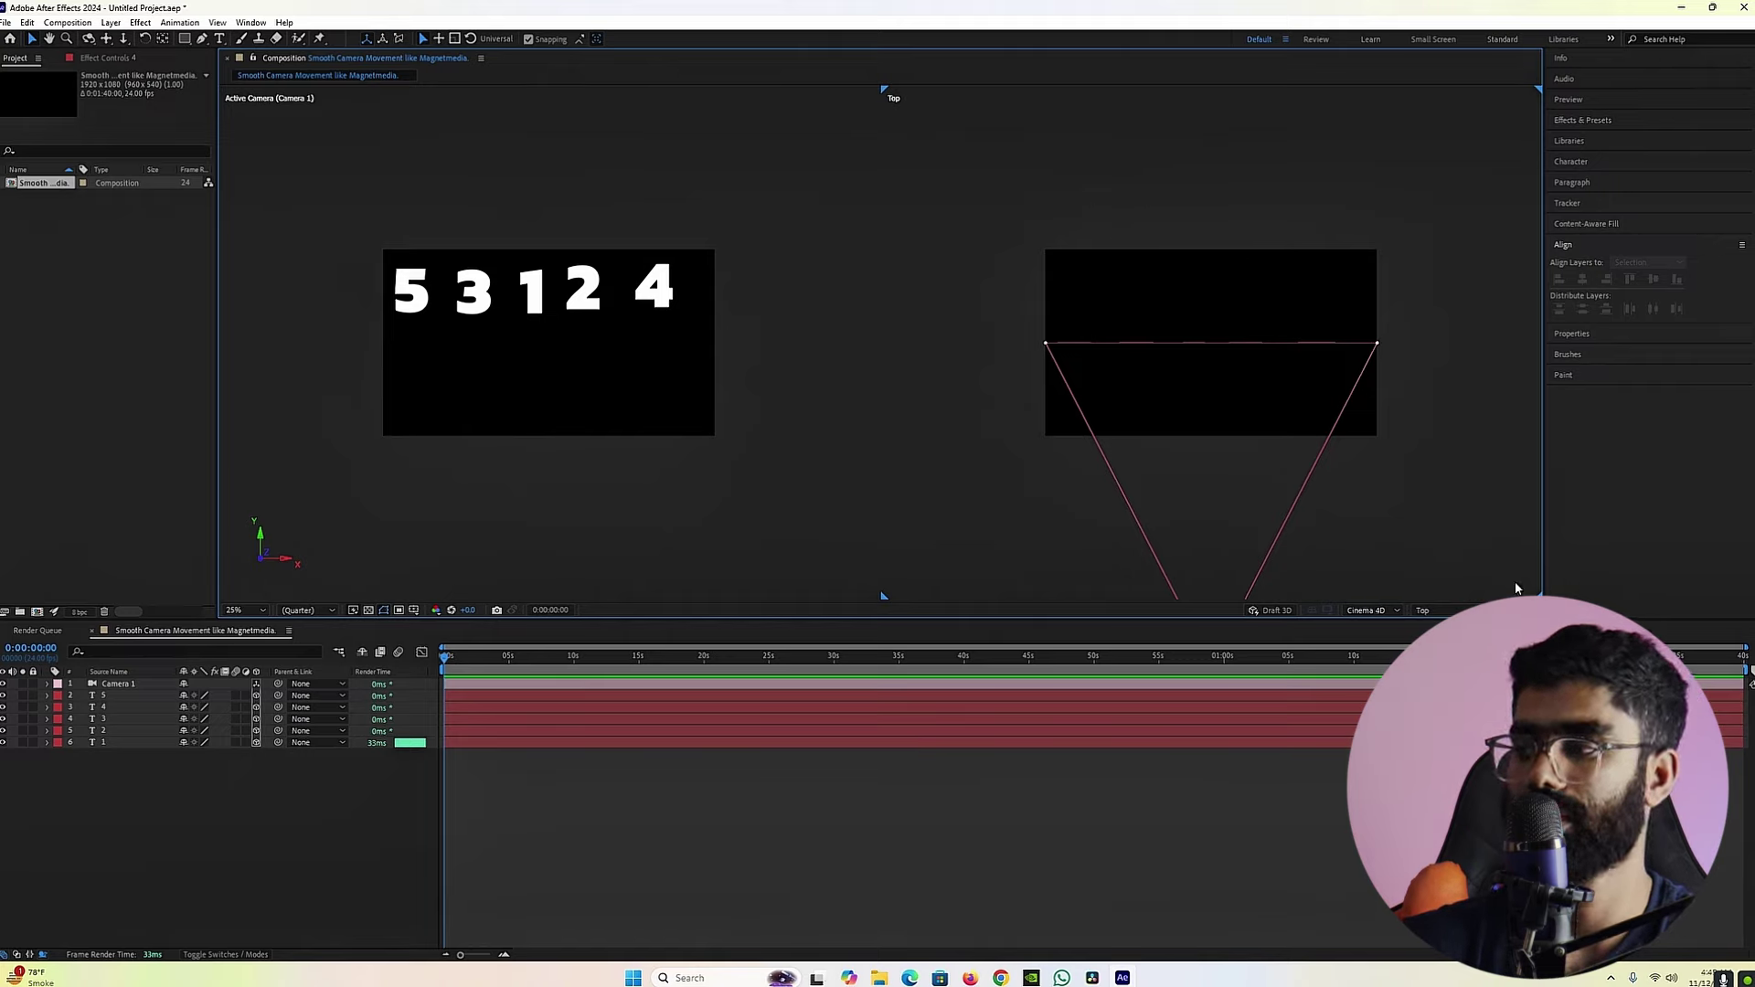
pyautogui.click(619, 382)
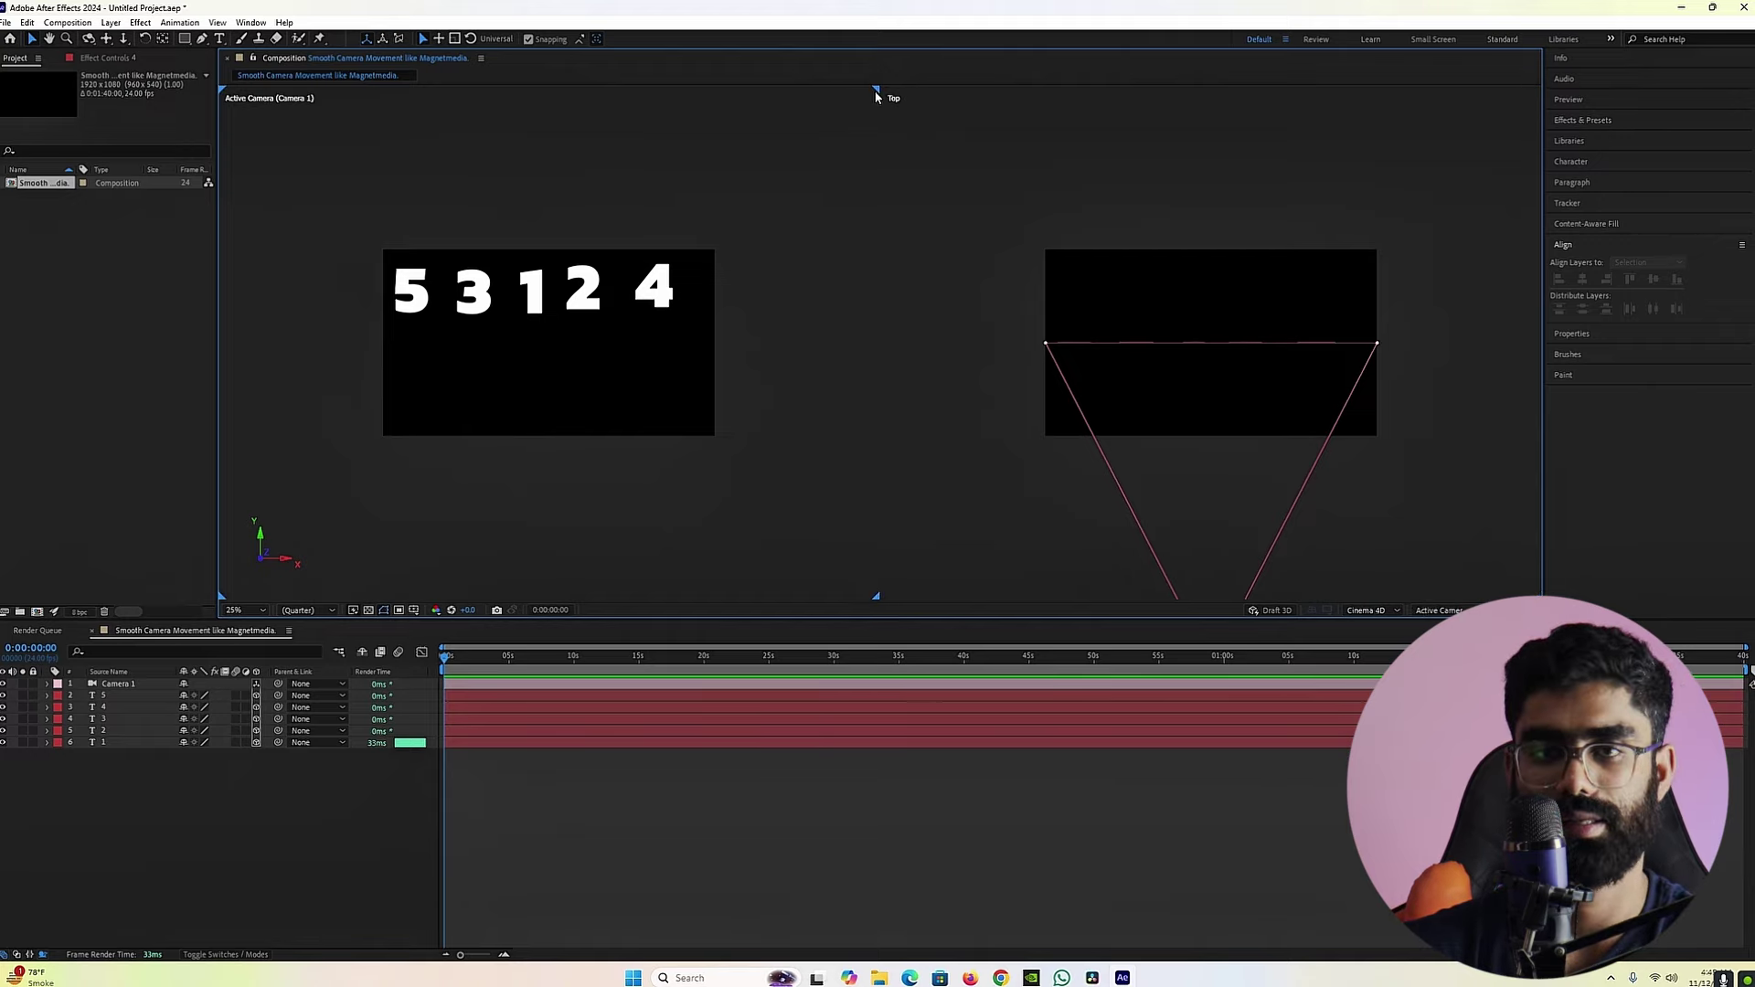
pyautogui.click(1132, 208)
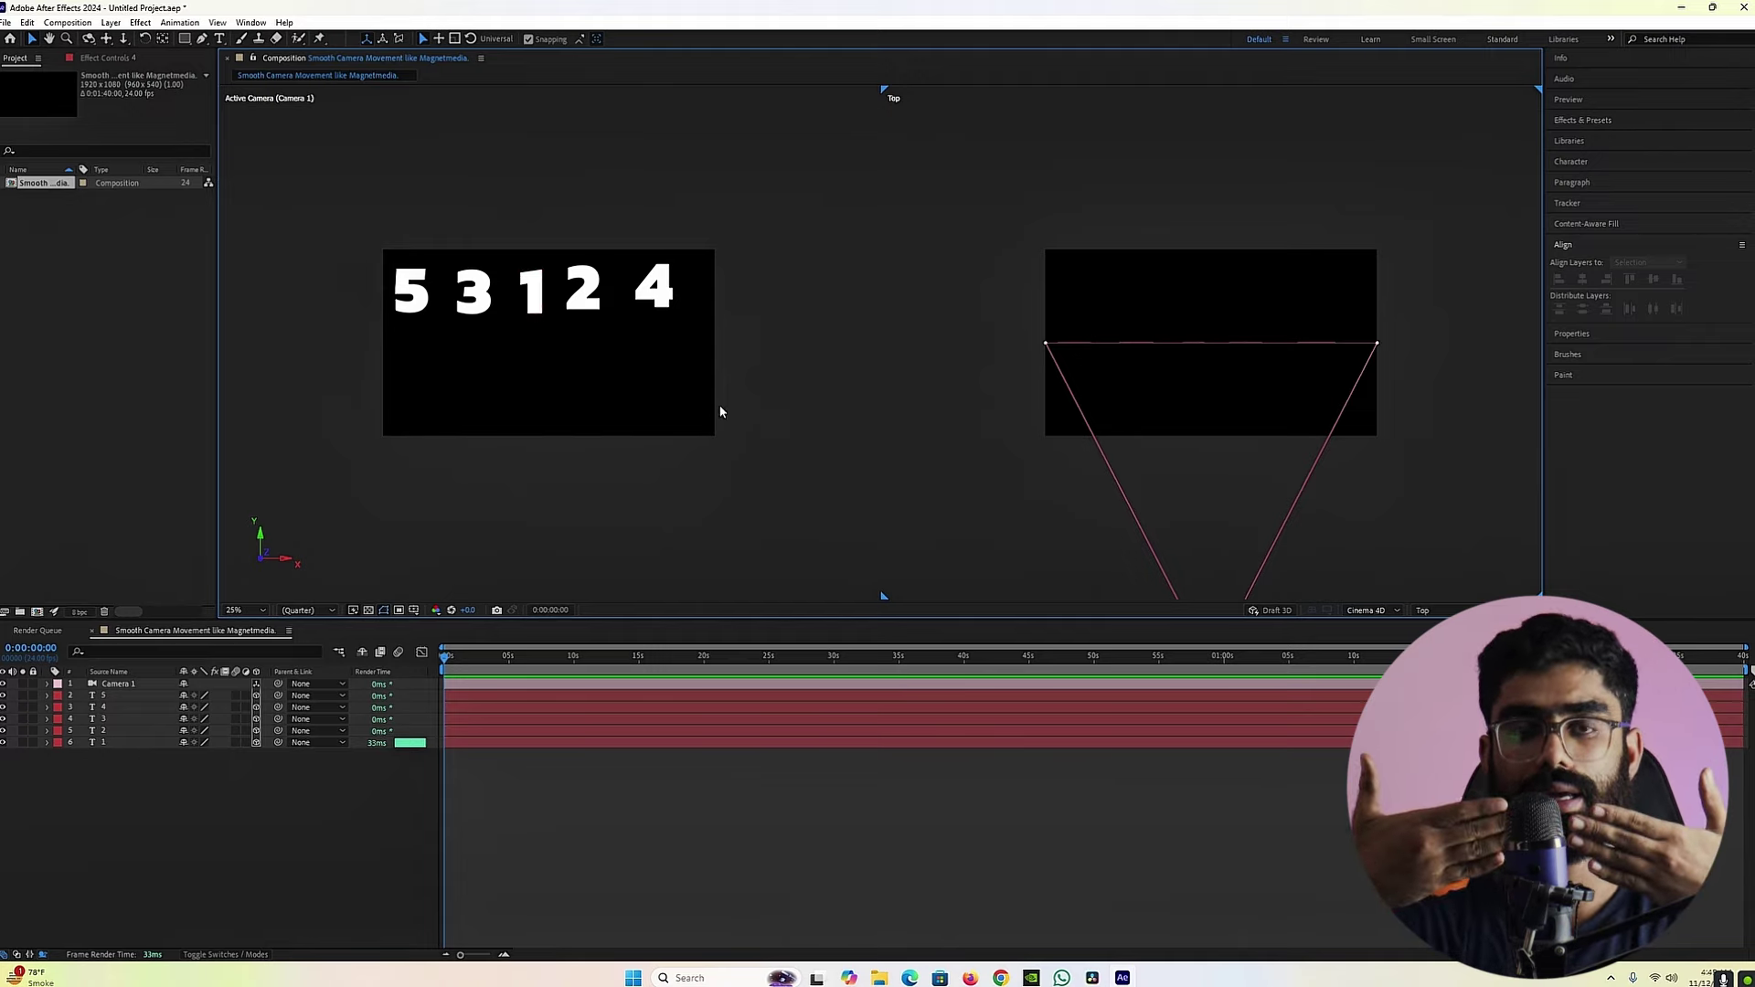
pyautogui.click(1427, 611)
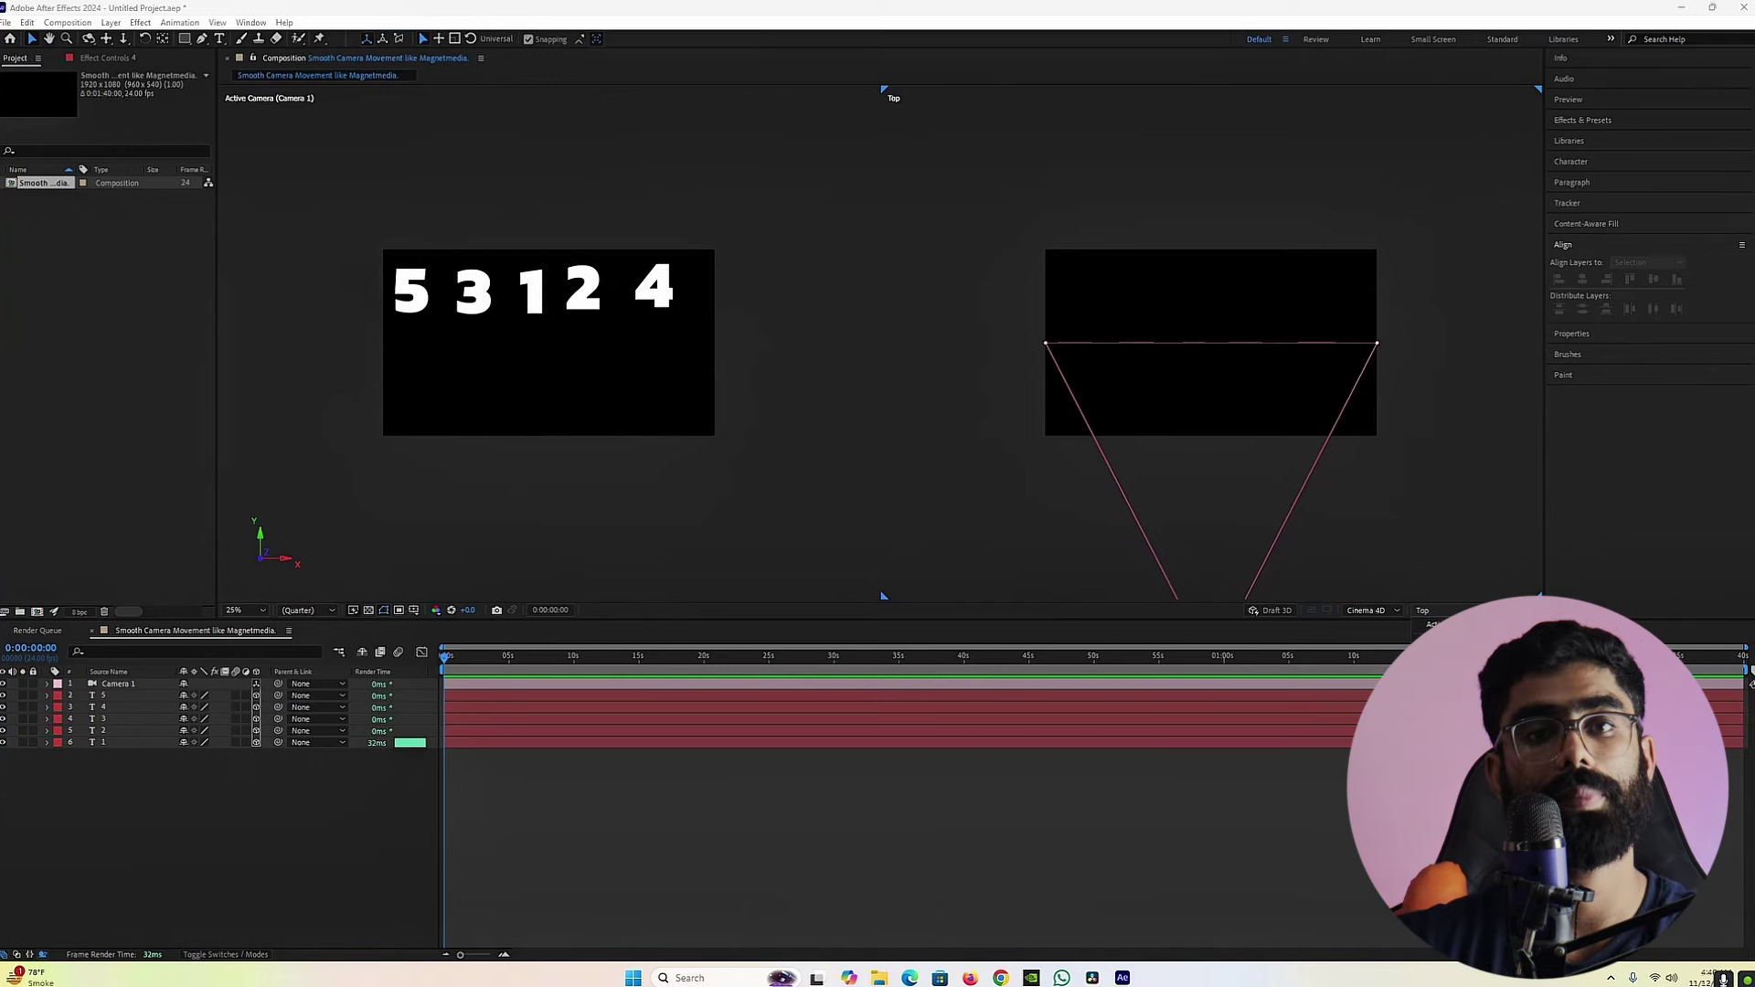
pyautogui.click(1463, 696)
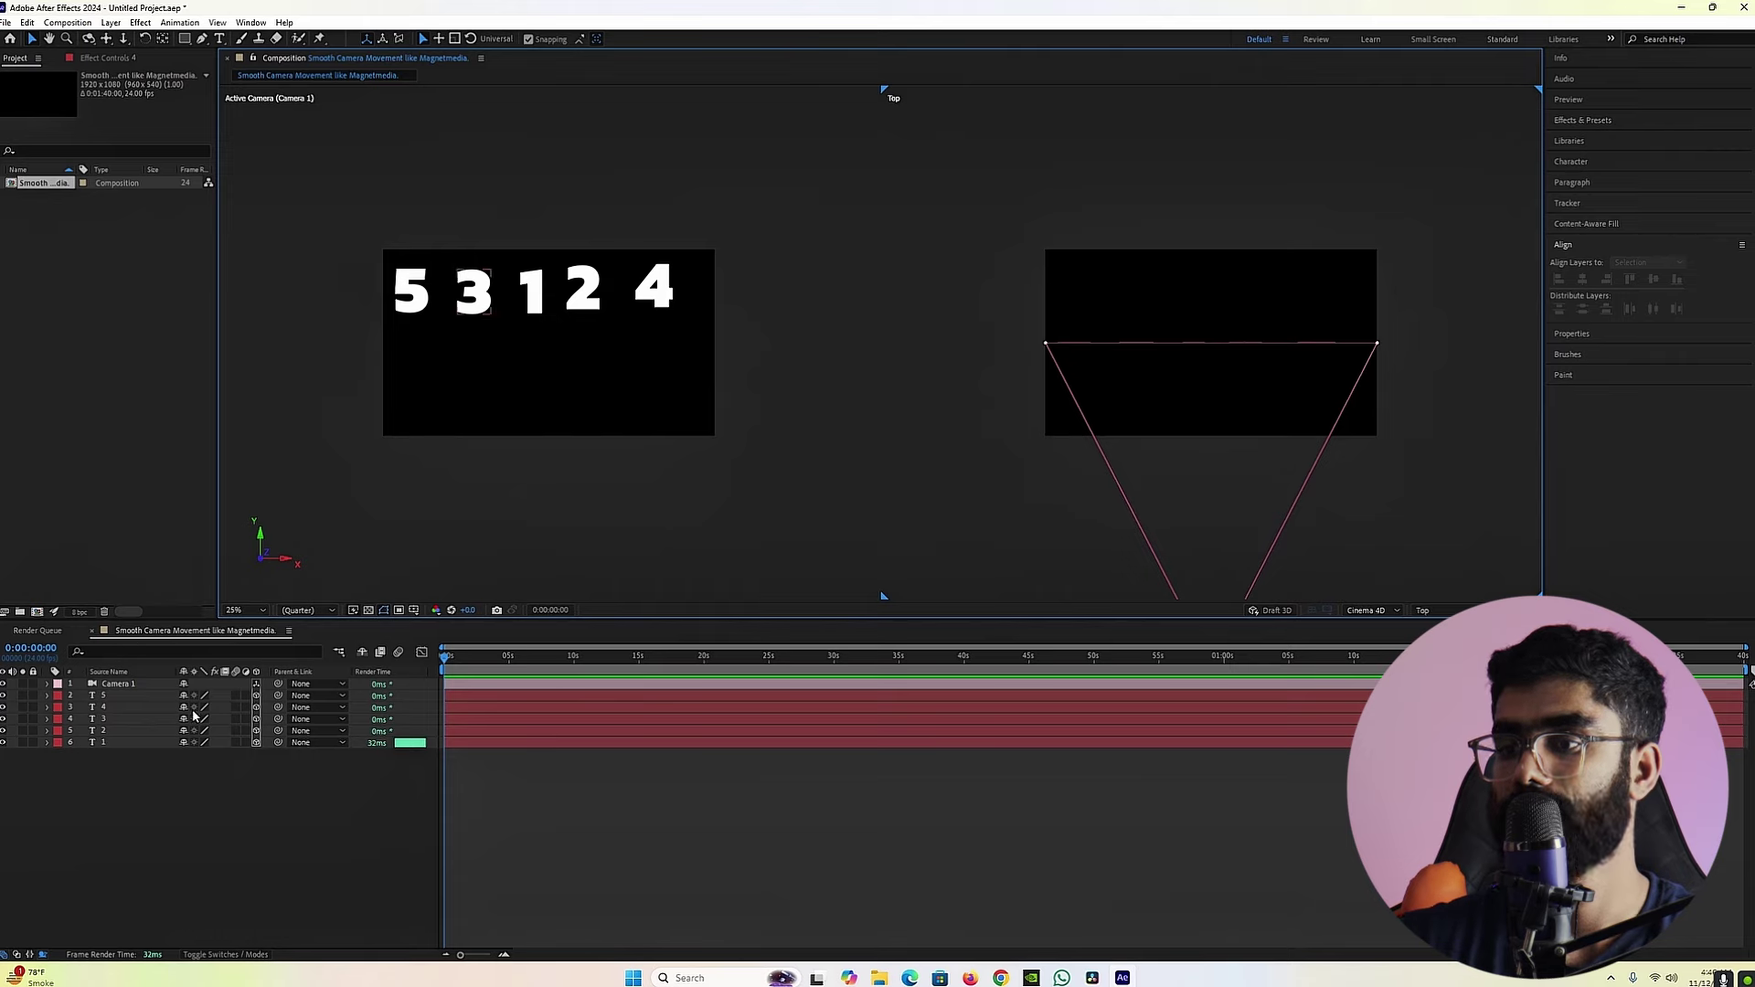
# Step: Hide the Camera 1 layer and select all five numbers in the Top view to identify them
pyautogui.click(128, 684)
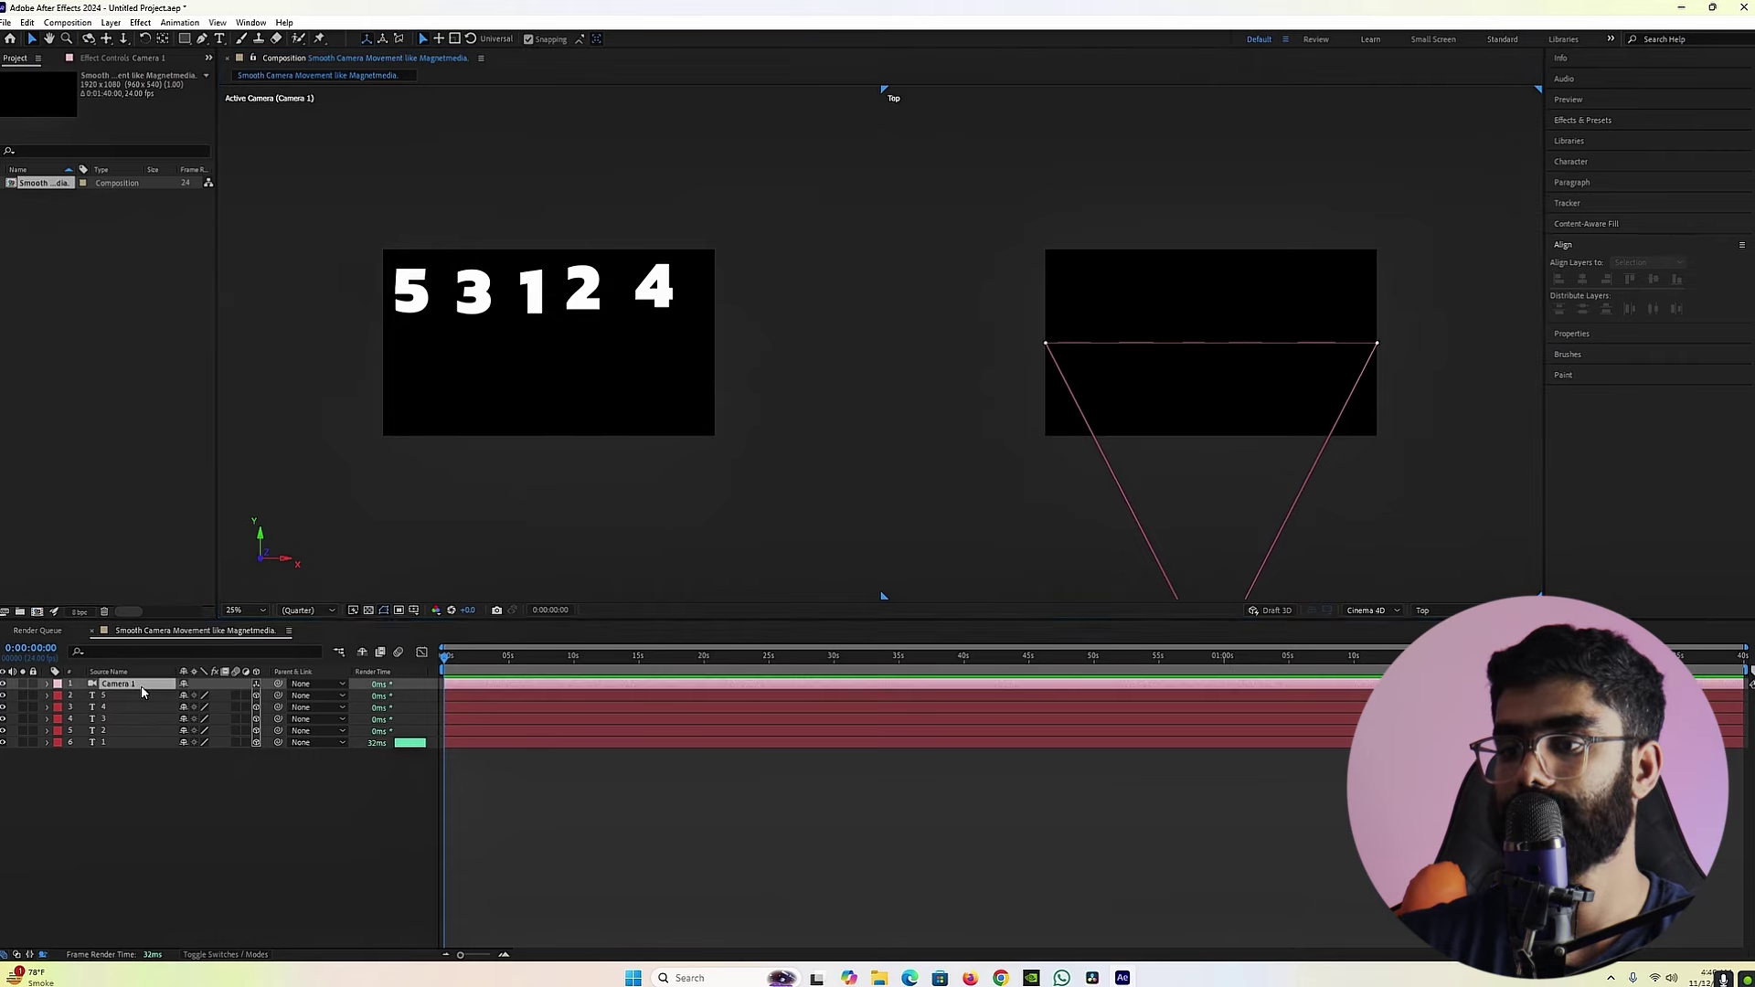
pyautogui.click(3, 683)
pyautogui.click(118, 783)
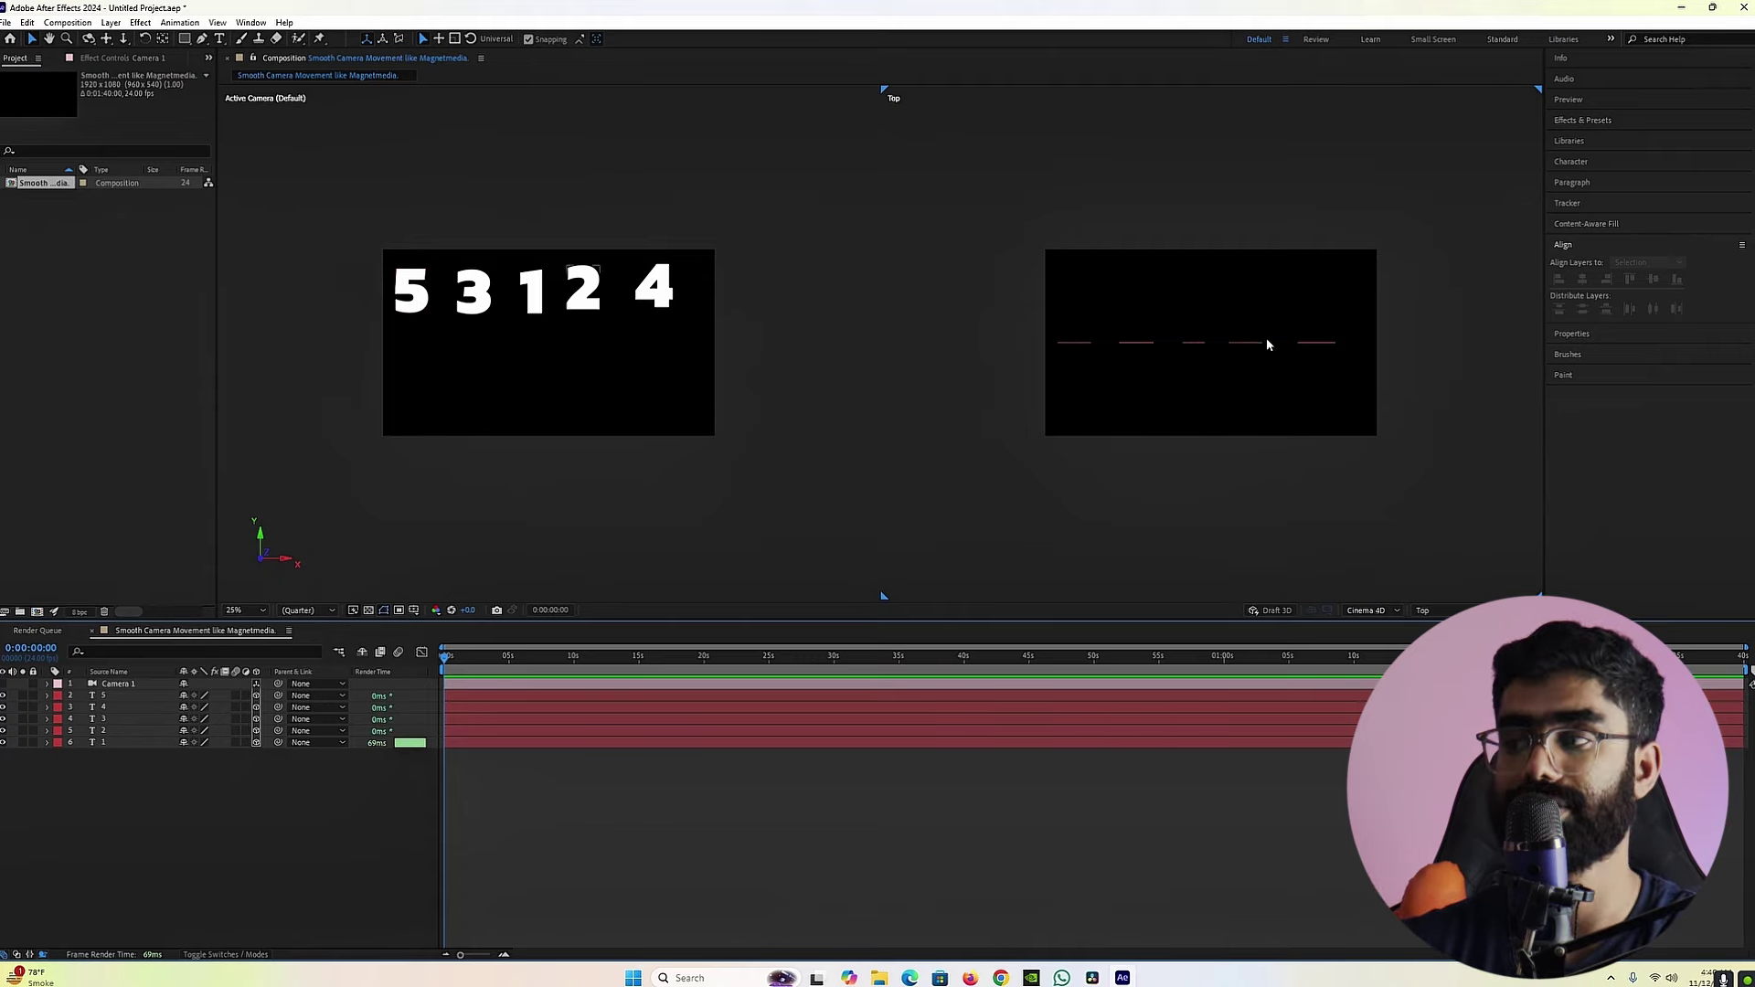
pyautogui.moveTo(1391, 312); pyautogui.dragTo(1006, 395)
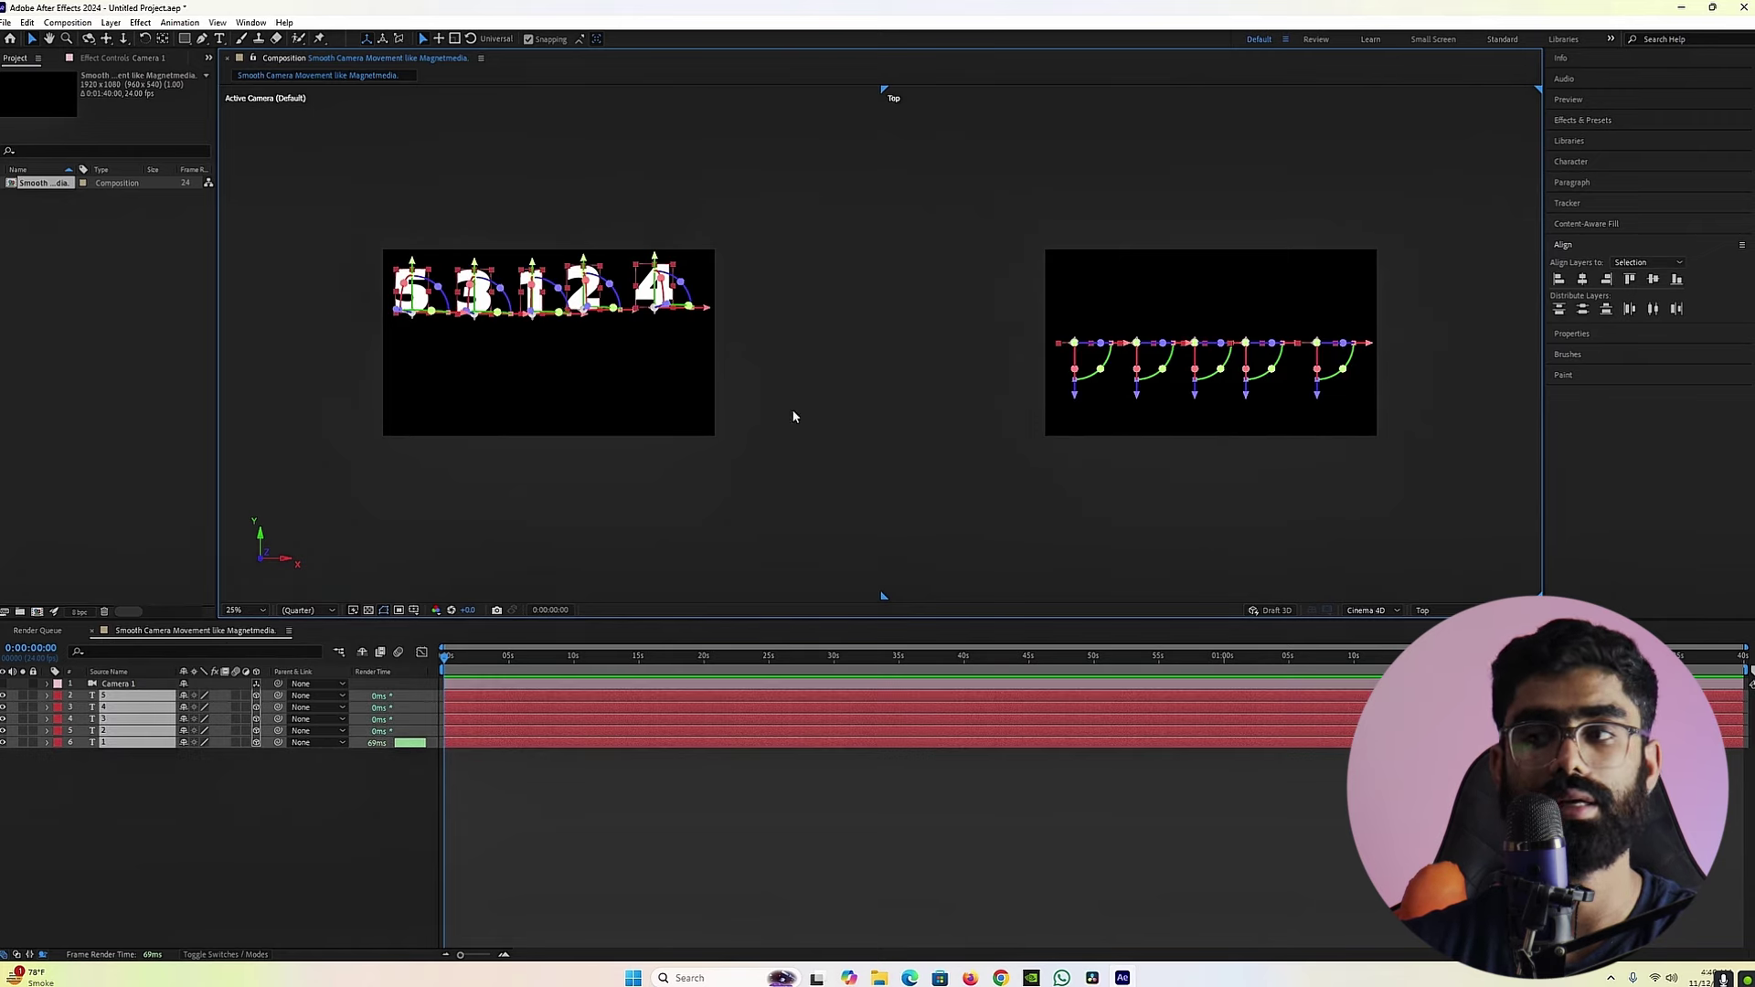
pyautogui.click(1327, 408)
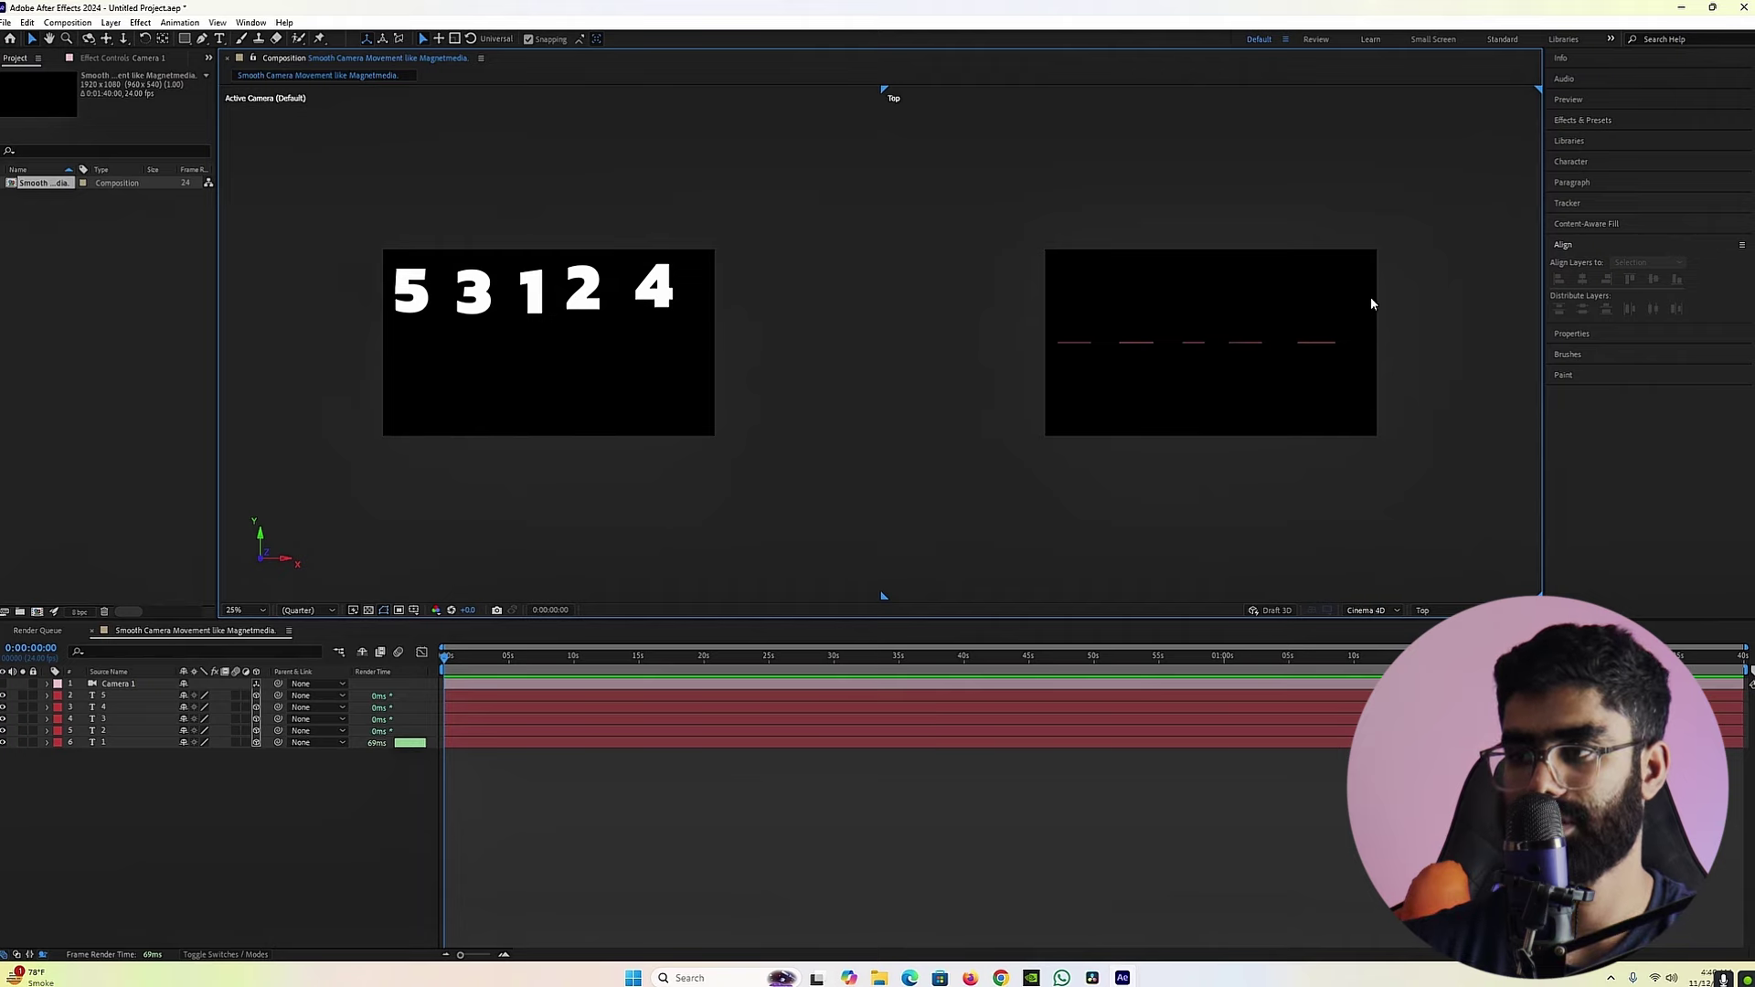
# Step: Try moving the number 4 along the Z axis and the X axis in the Top view, undoing each move
pyautogui.moveTo(1368, 309); pyautogui.dragTo(1297, 389)
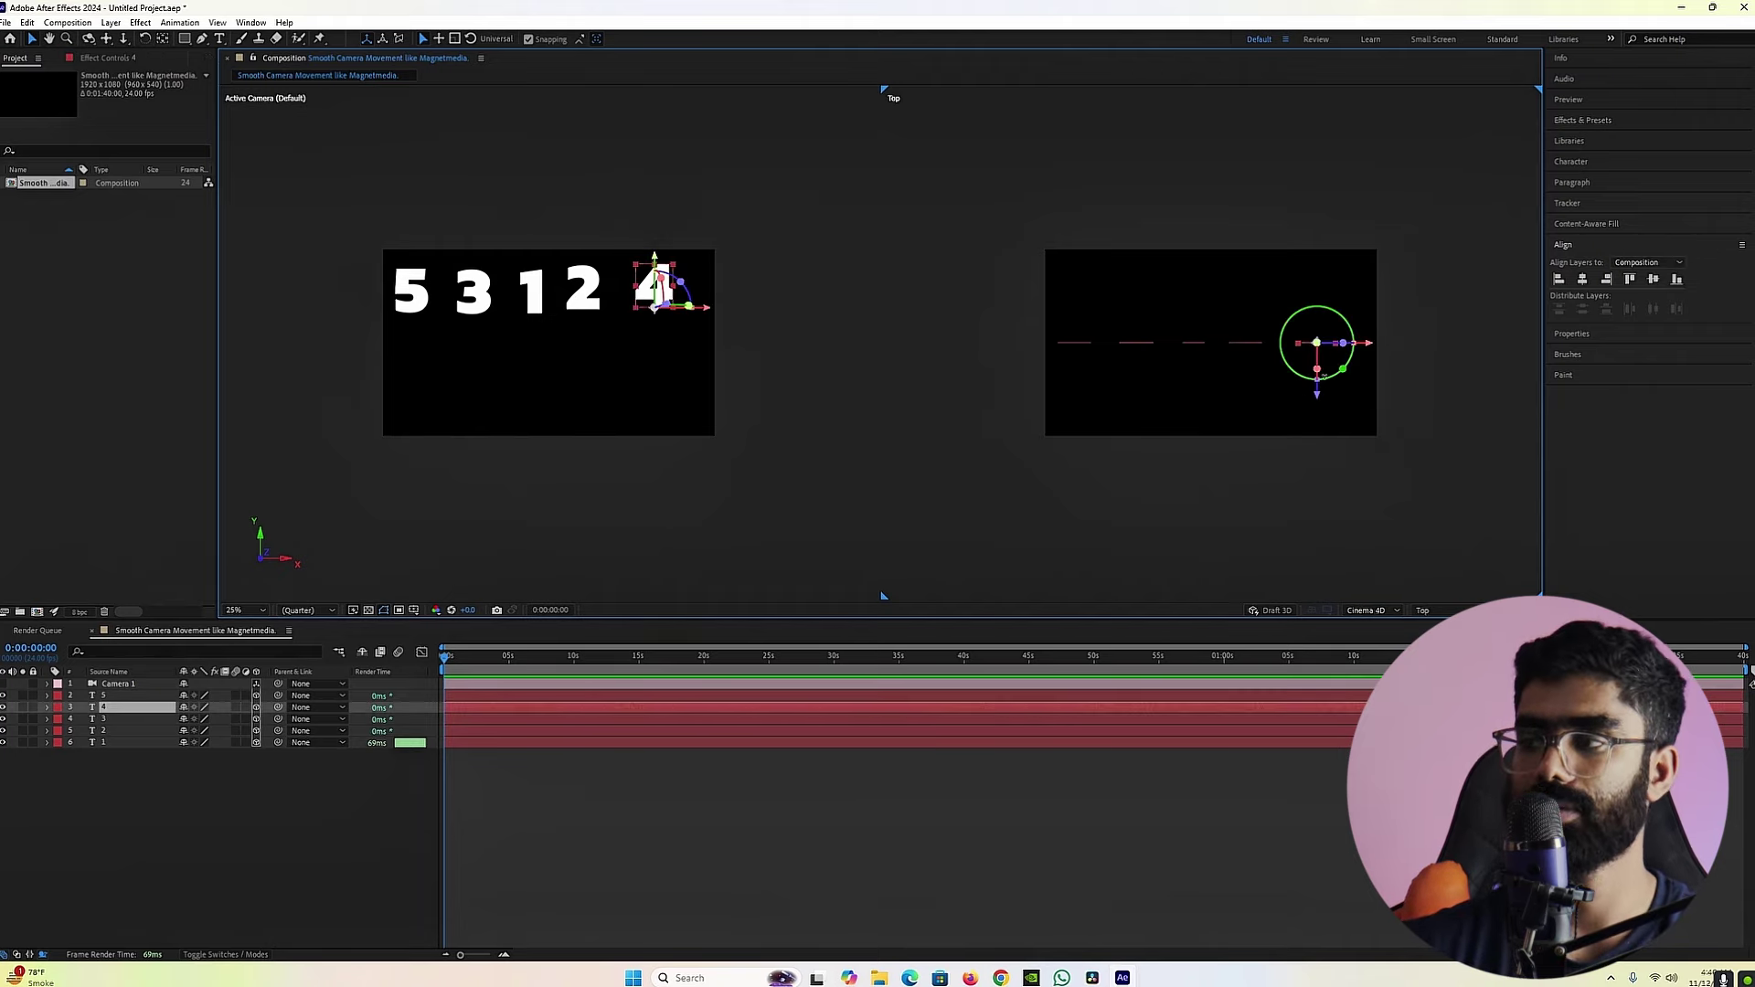
pyautogui.moveTo(1318, 395); pyautogui.dragTo(1329, 286)
pyautogui.hotkey('ctrl', 'z')
pyautogui.moveTo(1372, 344); pyautogui.dragTo(1434, 346)
pyautogui.hotkey('ctrl', 'z')
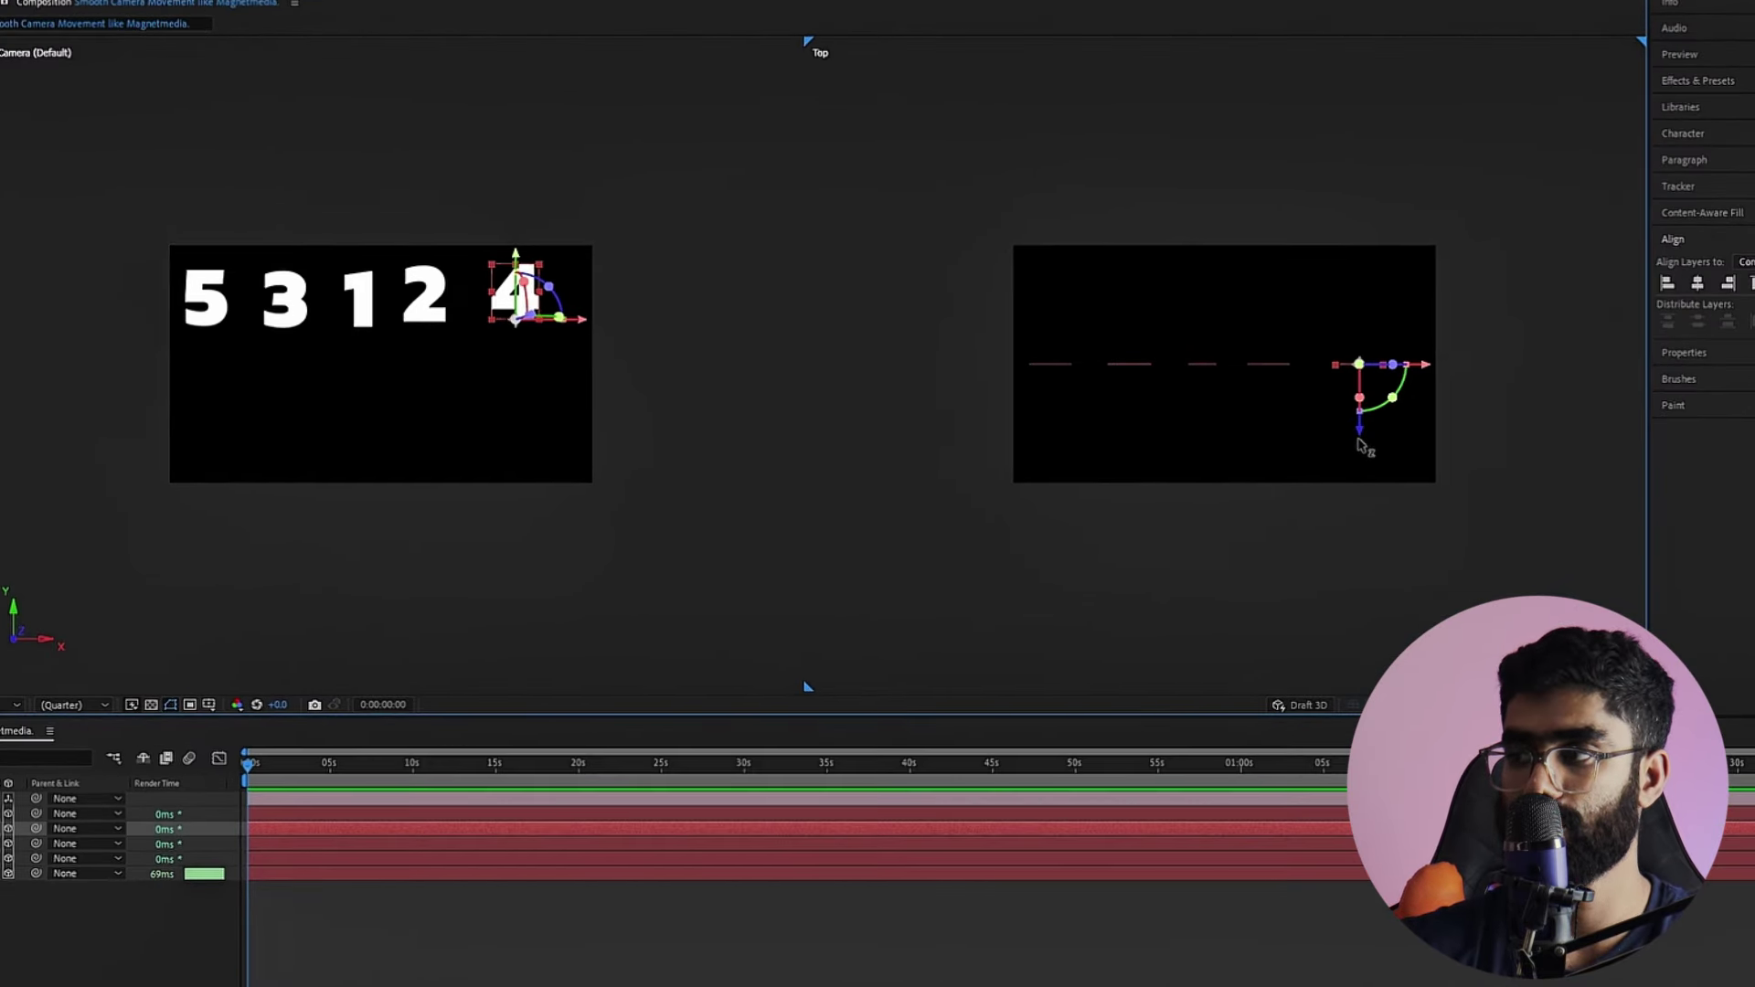
# Step: Push the numbers 4, 2, 1 and 3 back along Z in the Top view as a staggered diagonal behind 5
pyautogui.moveTo(1360, 441); pyautogui.dragTo(1359, 236)
pyautogui.click(706, 311)
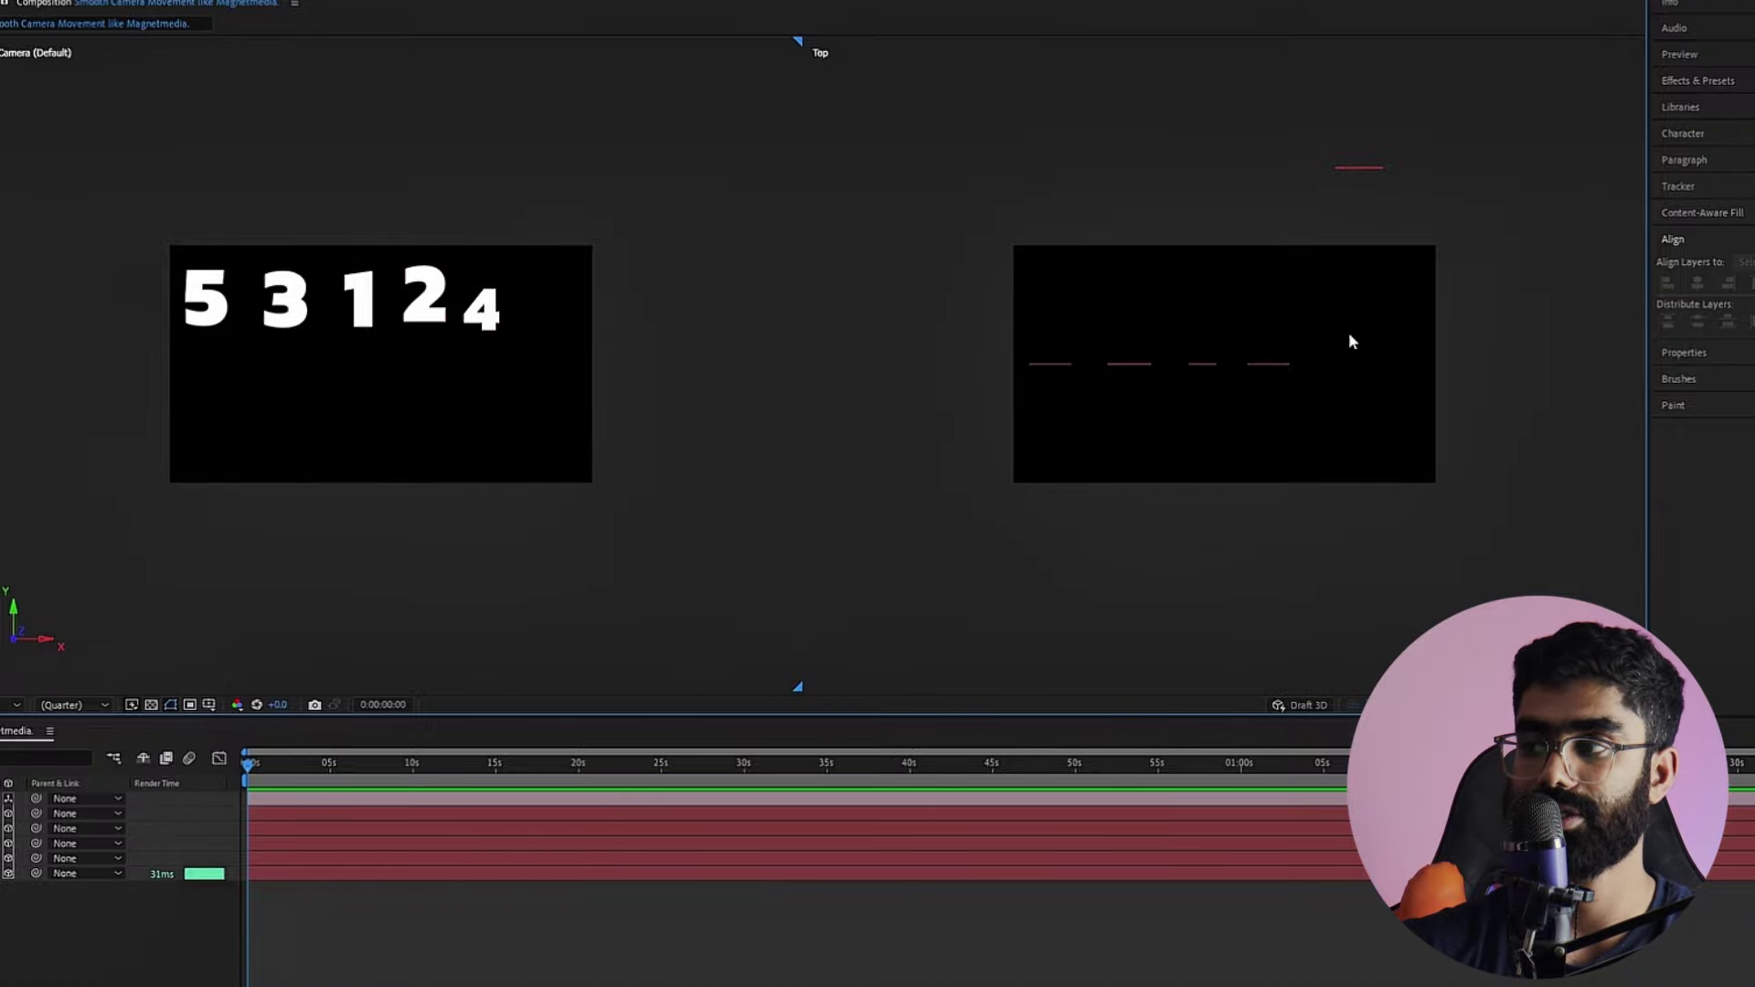
pyautogui.moveTo(1287, 331); pyautogui.dragTo(958, 428)
pyautogui.click(1177, 476)
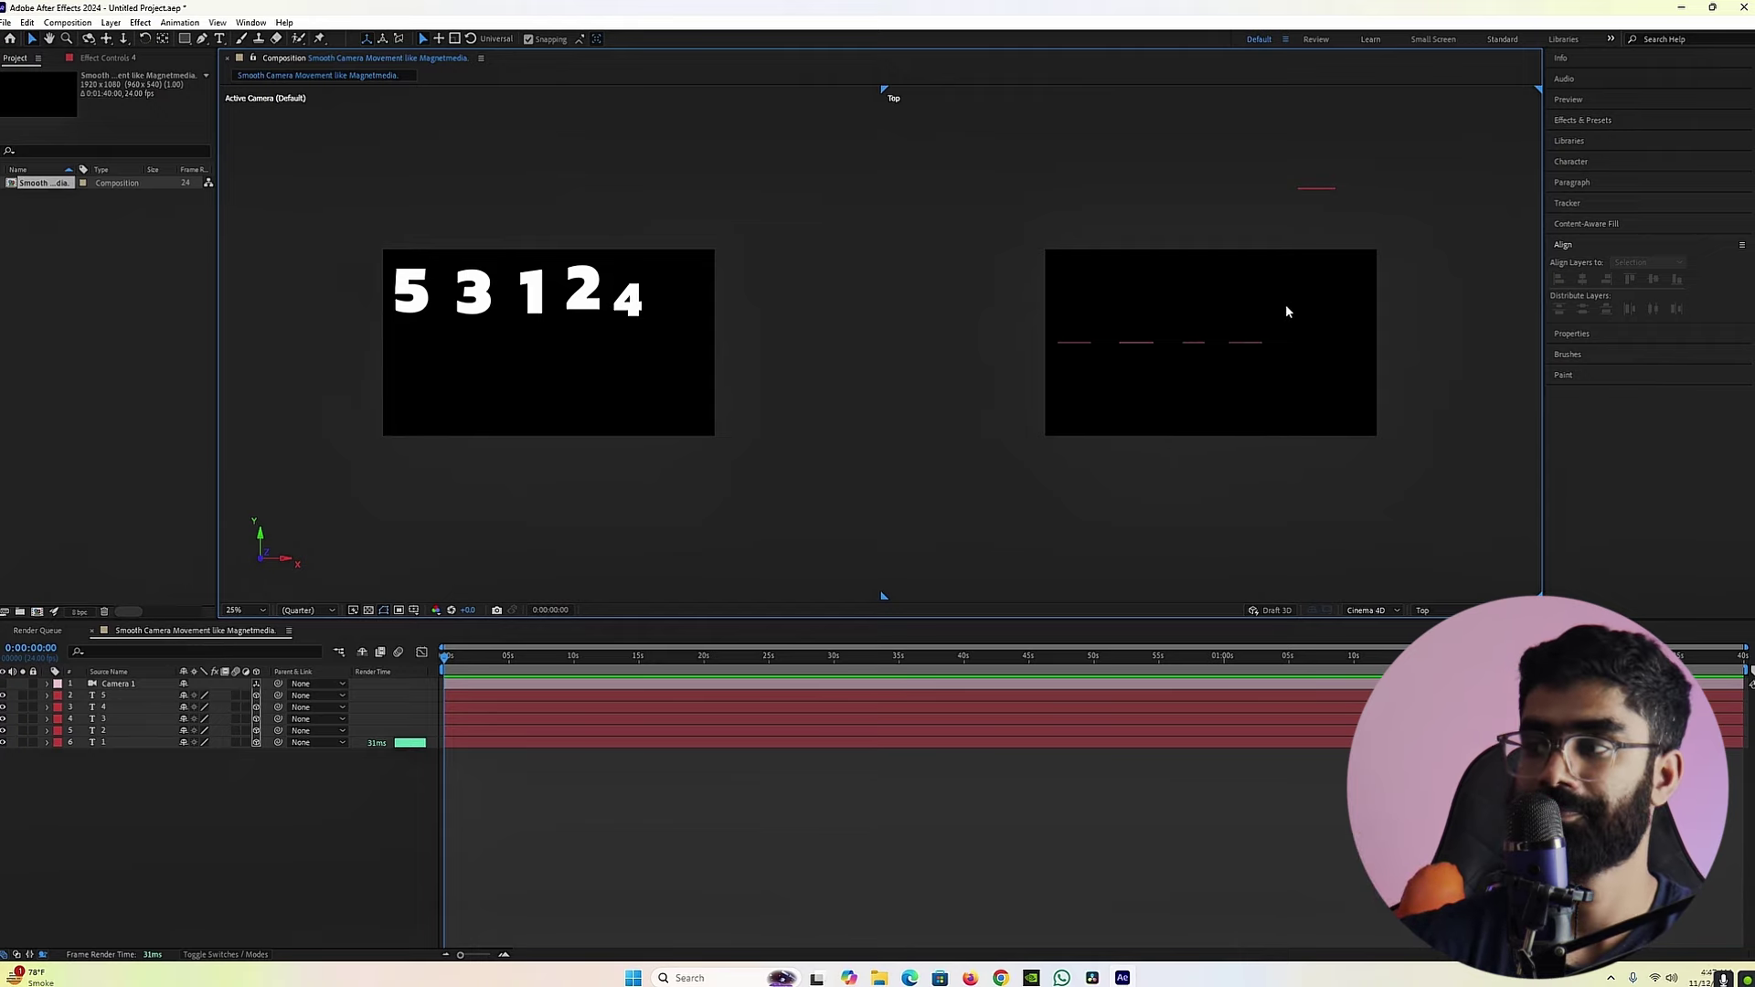
pyautogui.moveTo(1289, 280); pyautogui.dragTo(1231, 395)
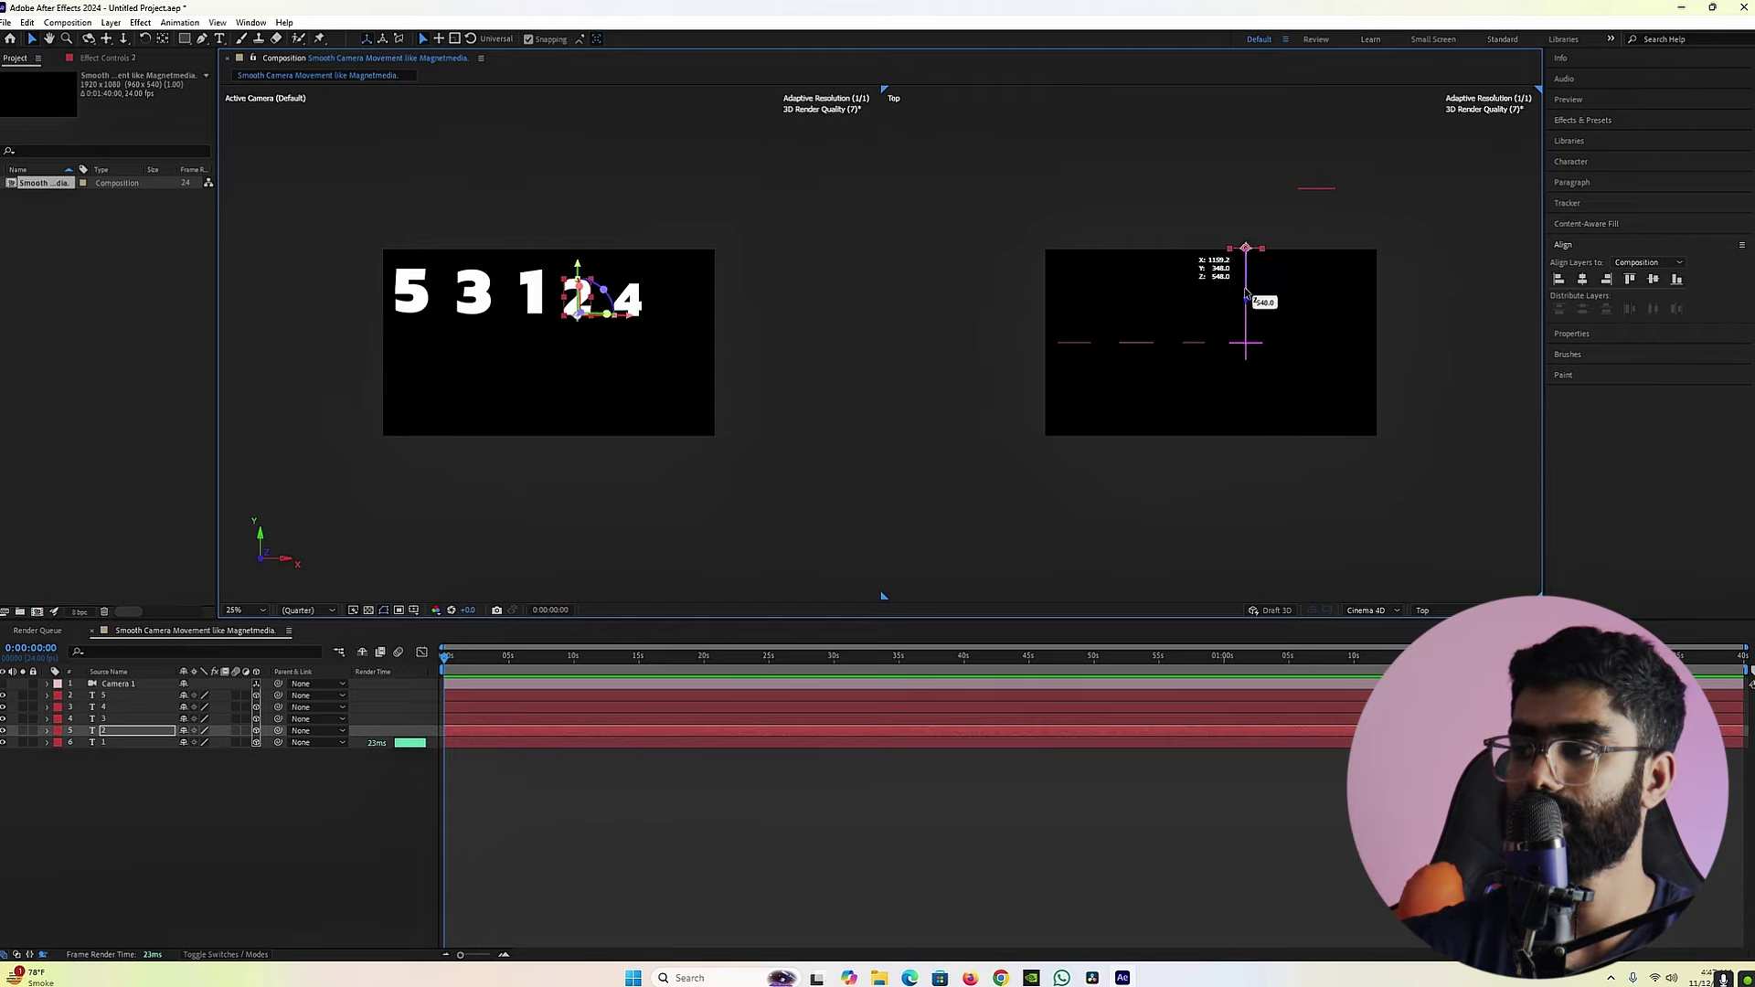
pyautogui.moveTo(1246, 292); pyautogui.dragTo(1143, 341)
pyautogui.click(1200, 380)
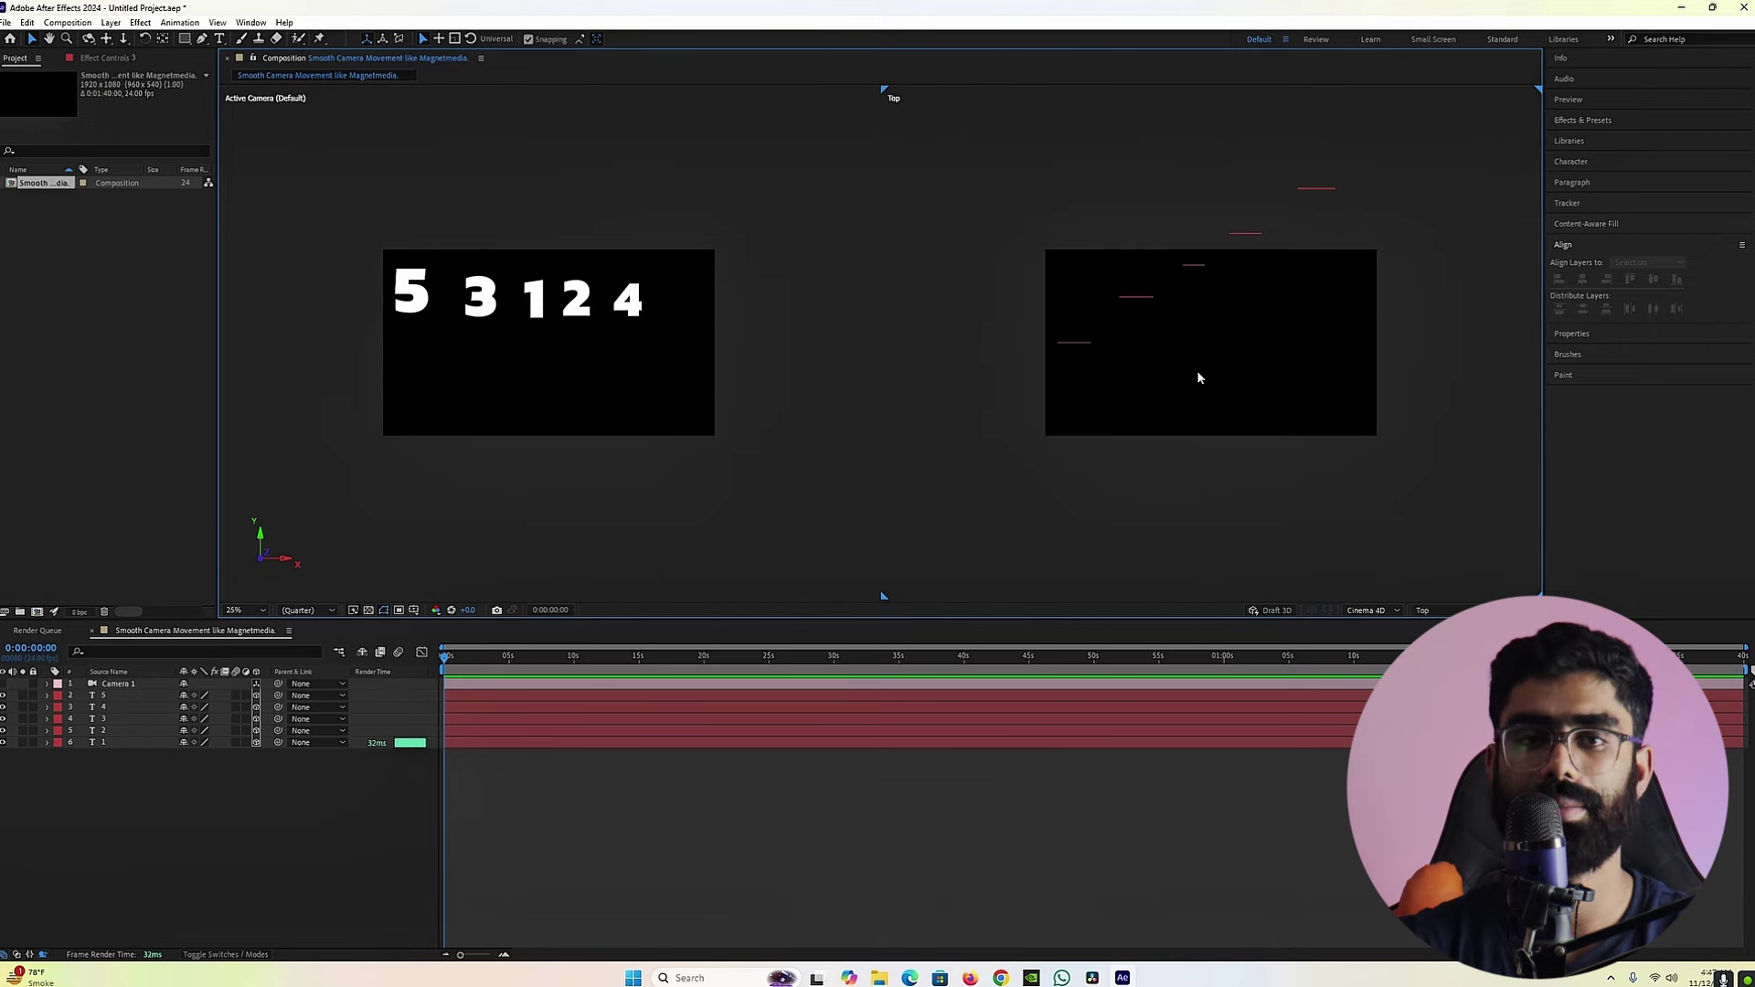
# Step: Push 3, 1, 2 and 4 farther back with wider depth gaps between them, placing 4 at a Z position of about 4148
pyautogui.moveTo(1372, 161); pyautogui.dragTo(1099, 353)
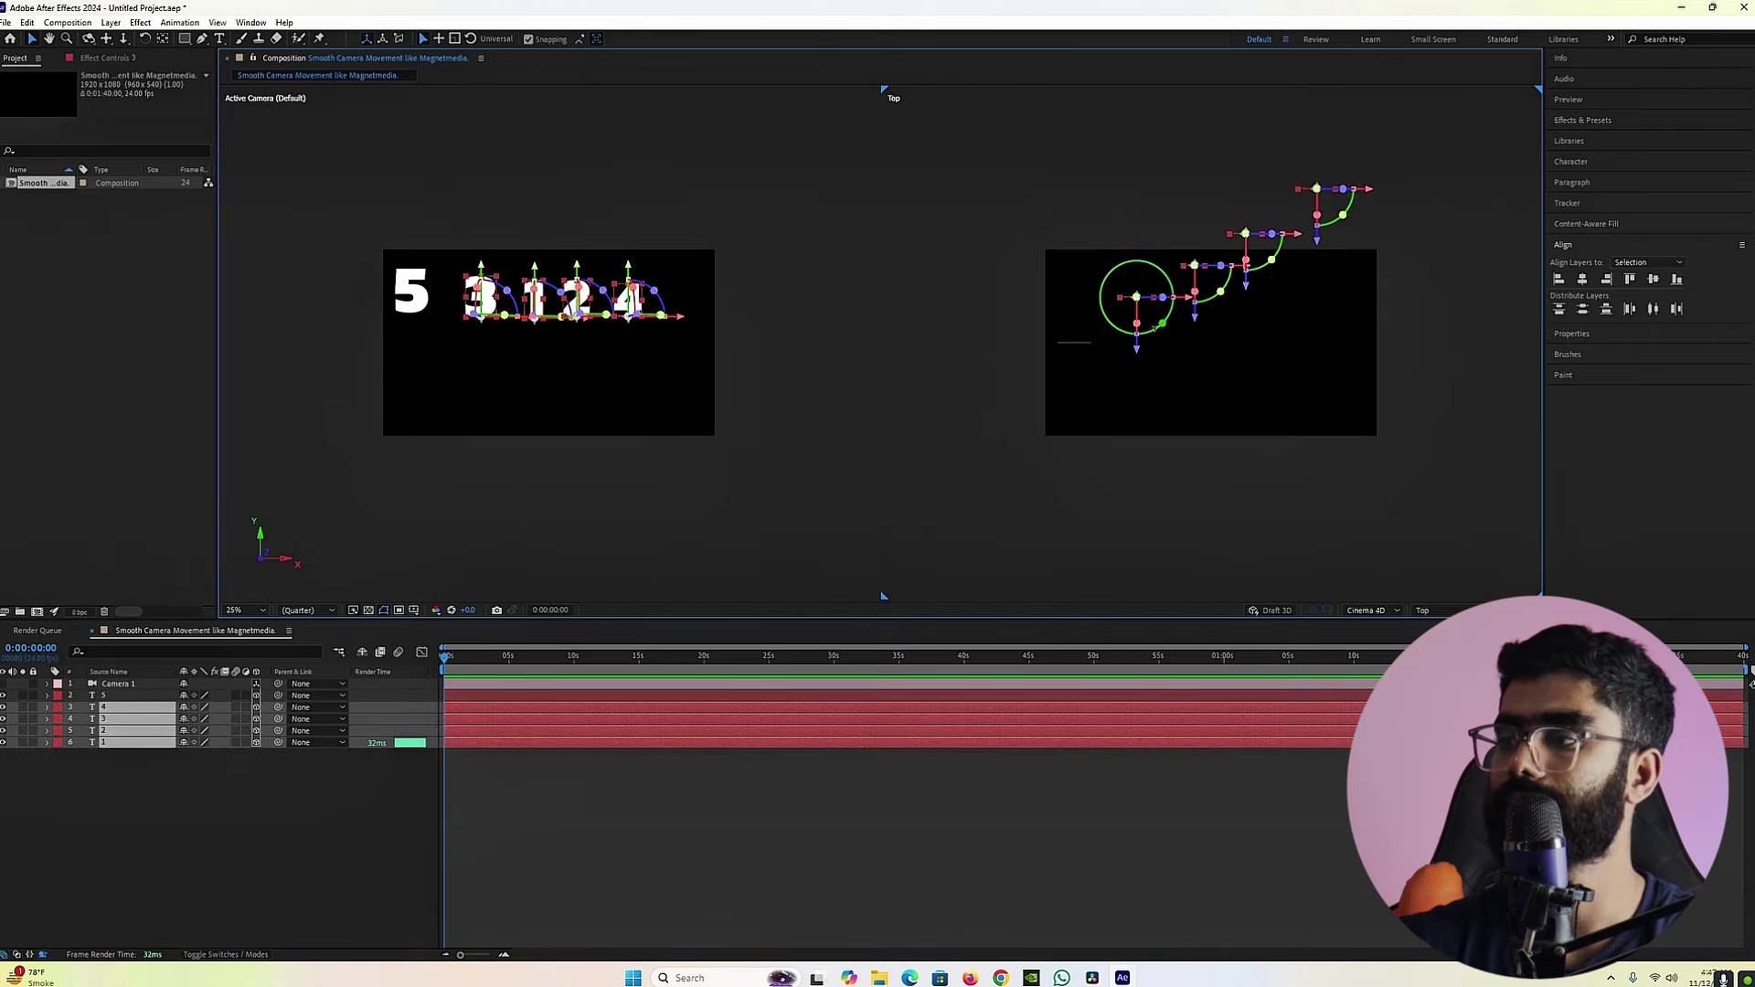
pyautogui.scroll(-1, 1313, 240)
pyautogui.moveTo(1322, 254)
pyautogui.mouseDown()
pyautogui.moveTo(1318, 172)
pyautogui.moveTo(1344, 293)
pyautogui.moveTo(1222, 402)
pyautogui.moveTo(1225, 329)
pyautogui.mouseUp()
pyautogui.click(1346, 191)
pyautogui.moveTo(1341, 217)
pyautogui.mouseDown()
pyautogui.moveTo(1252, 316)
pyautogui.moveTo(1251, 252)
pyautogui.mouseUp()
pyautogui.click(1342, 254)
pyautogui.moveTo(1336, 161); pyautogui.dragTo(1289, 161)
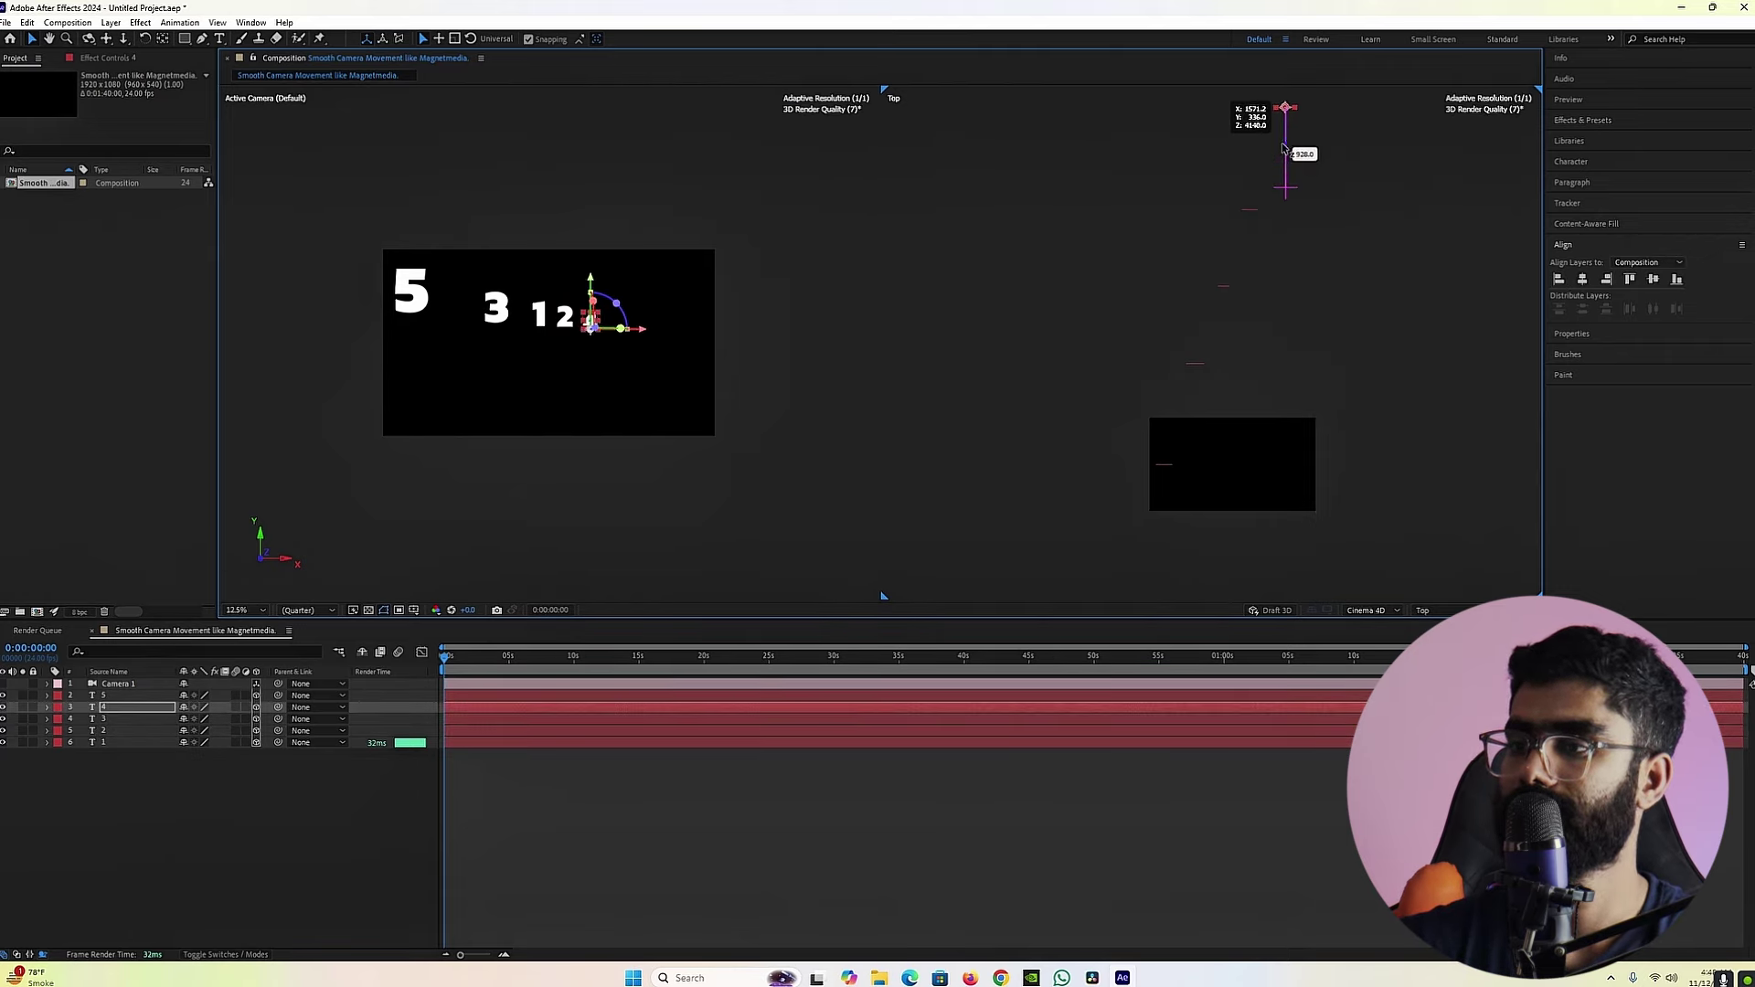
pyautogui.click(1342, 314)
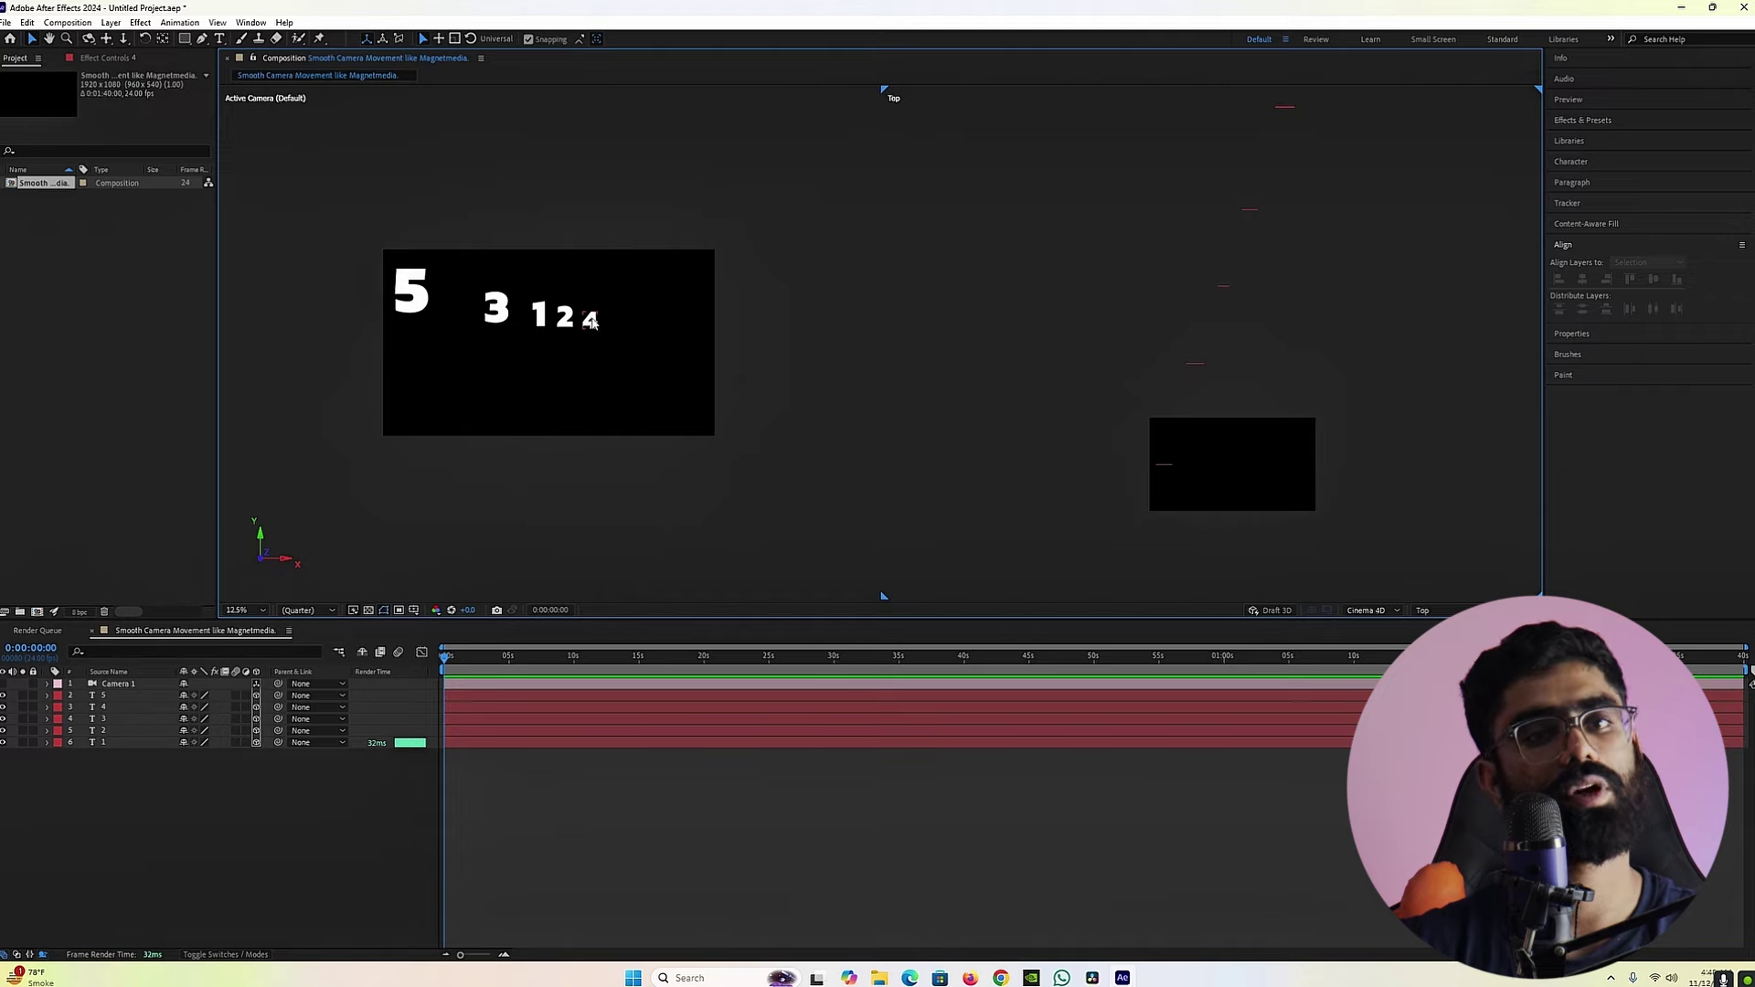
# Step: Locate the number 5 in the Top view and make the Camera 1 layer visible again
pyautogui.click(409, 297)
pyautogui.moveTo(1216, 414); pyautogui.dragTo(1132, 479)
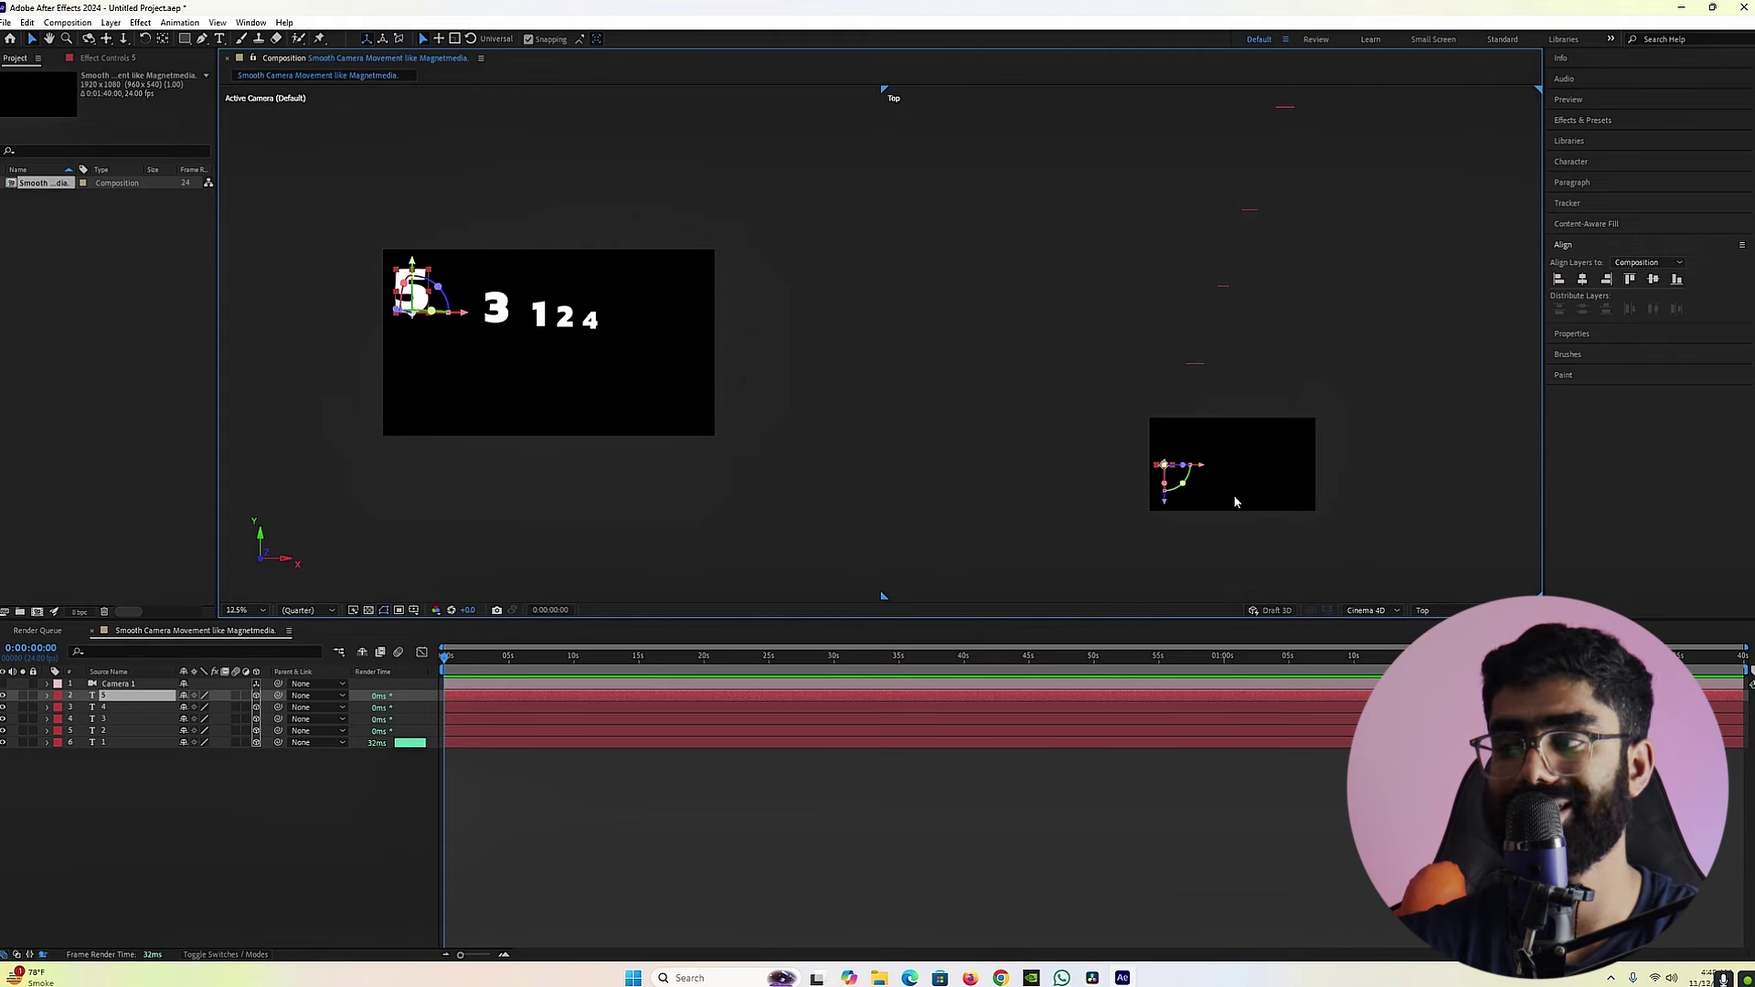
pyautogui.moveTo(1234, 502); pyautogui.dragTo(1189, 396)
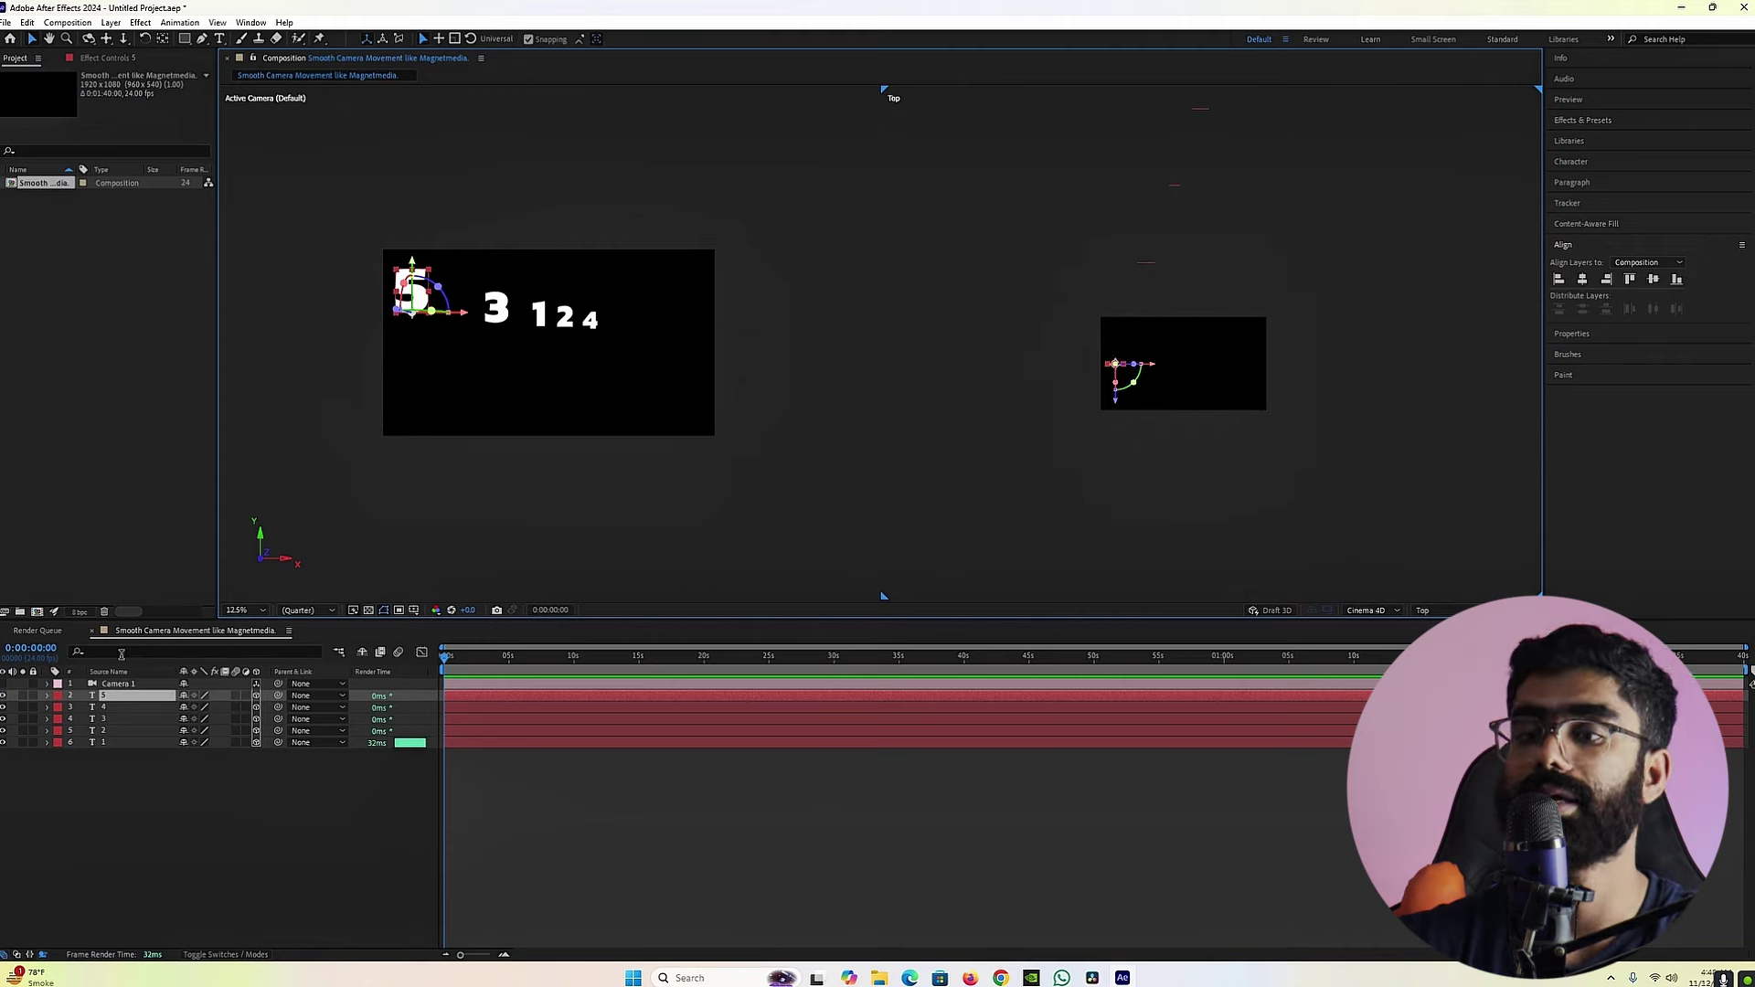
pyautogui.click(3, 684)
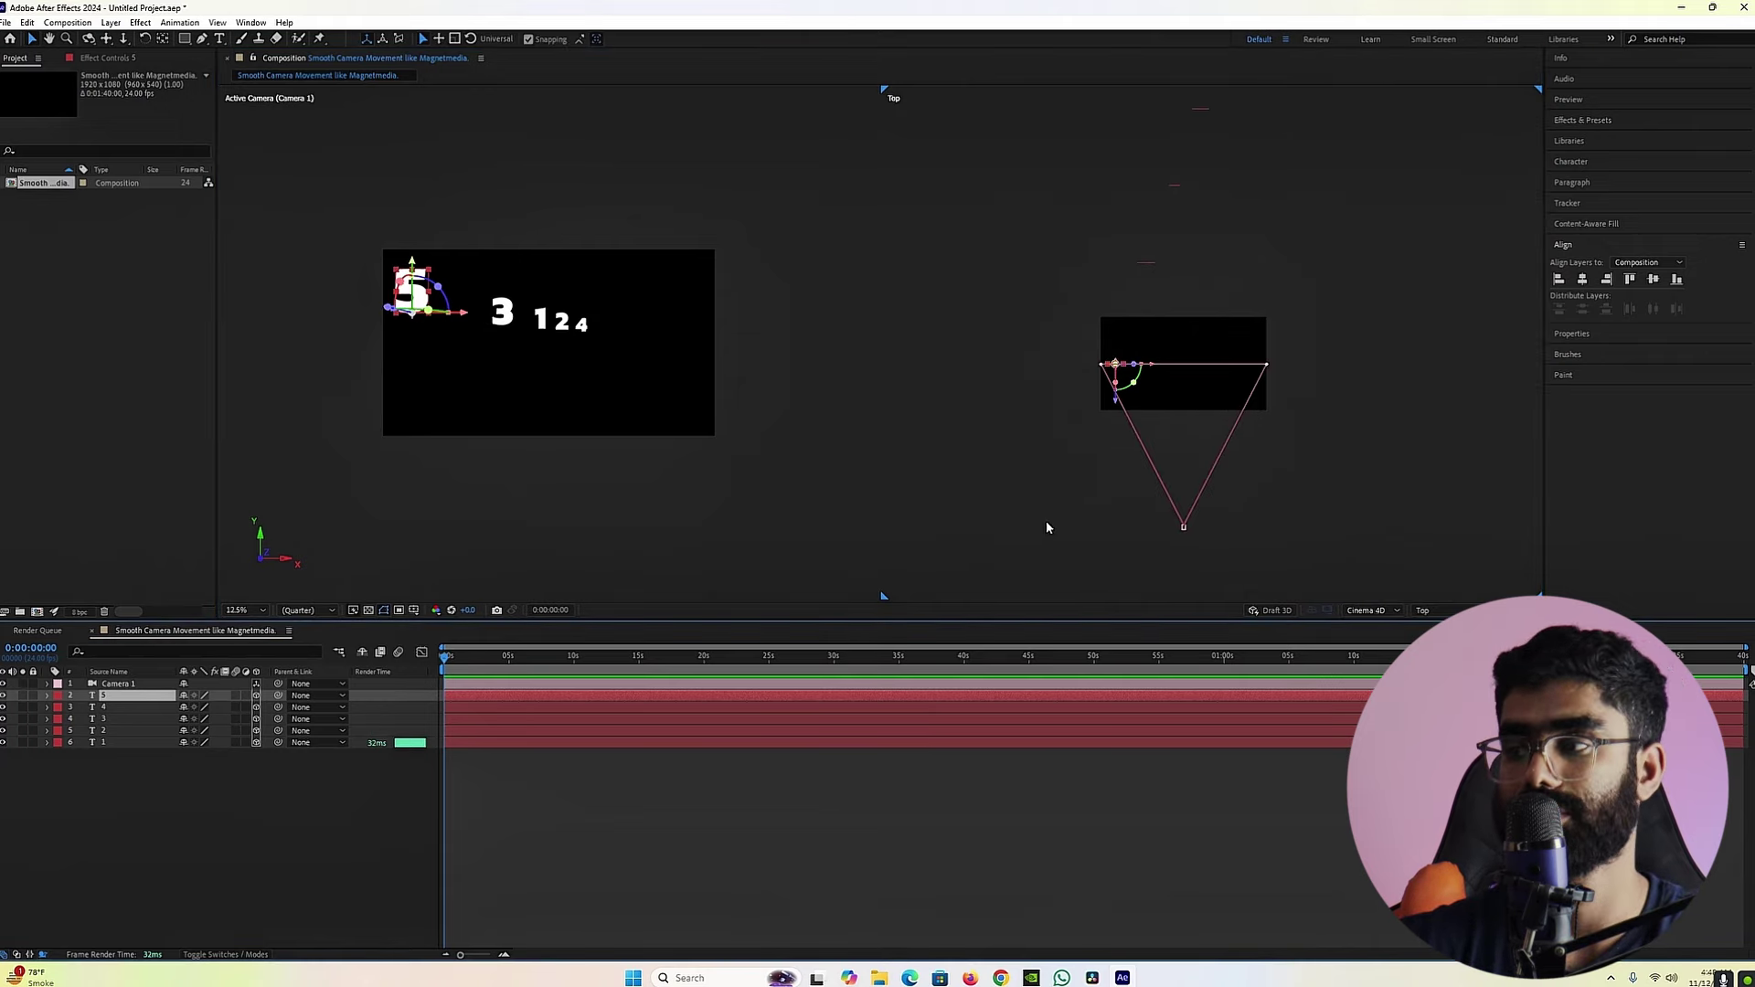
pyautogui.click(1286, 458)
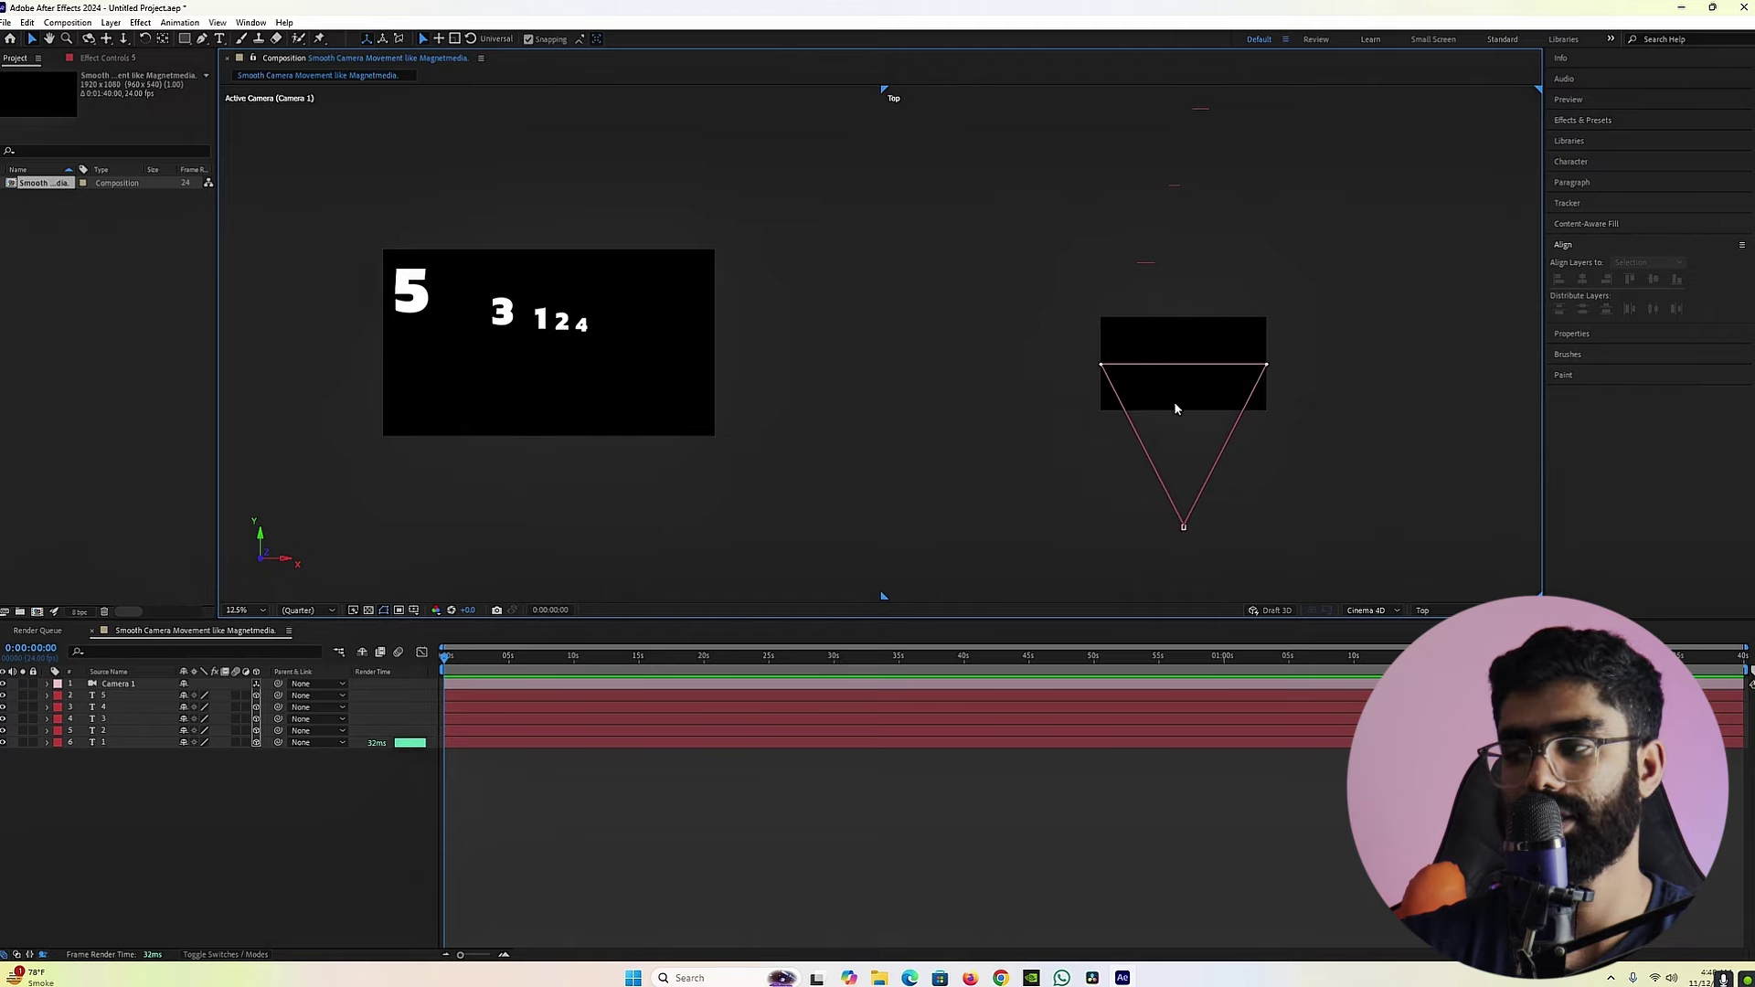
# Step: Select Camera 1 in the Top view with the playhead at 0:00:00:00
pyautogui.click(1194, 517)
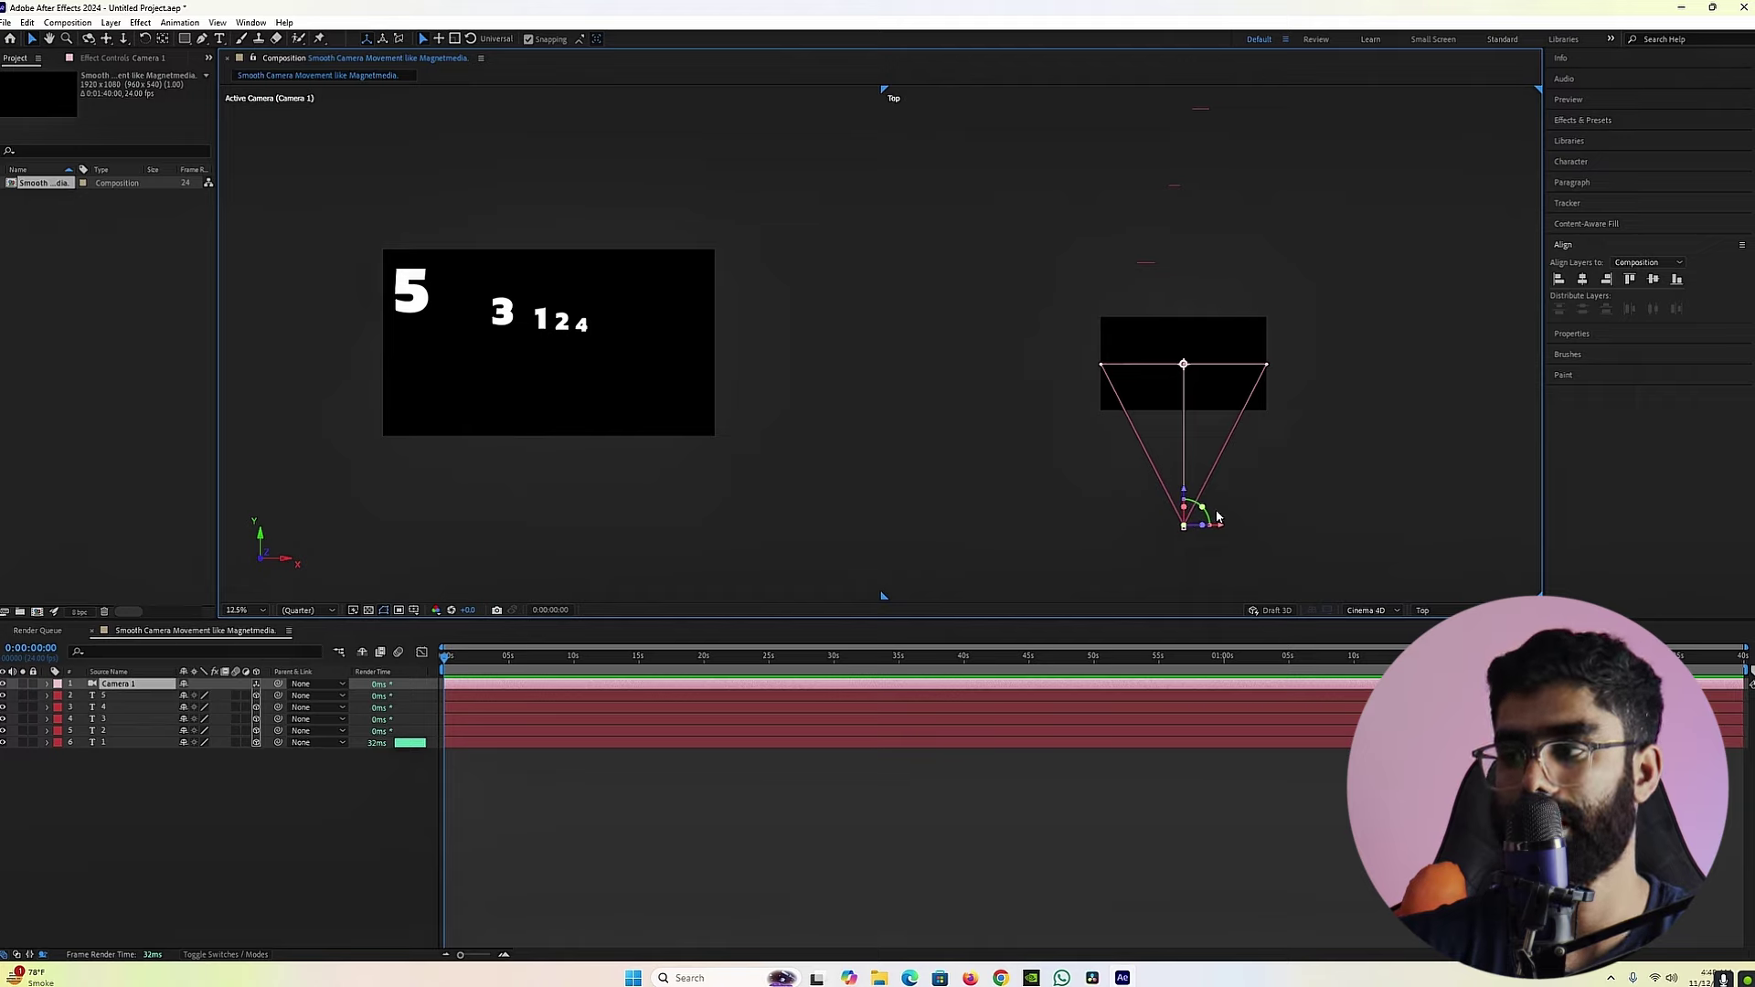
pyautogui.moveTo(1189, 499)
pyautogui.mouseDown()
pyautogui.moveTo(1193, 248)
pyautogui.moveTo(1193, 503)
pyautogui.mouseUp()
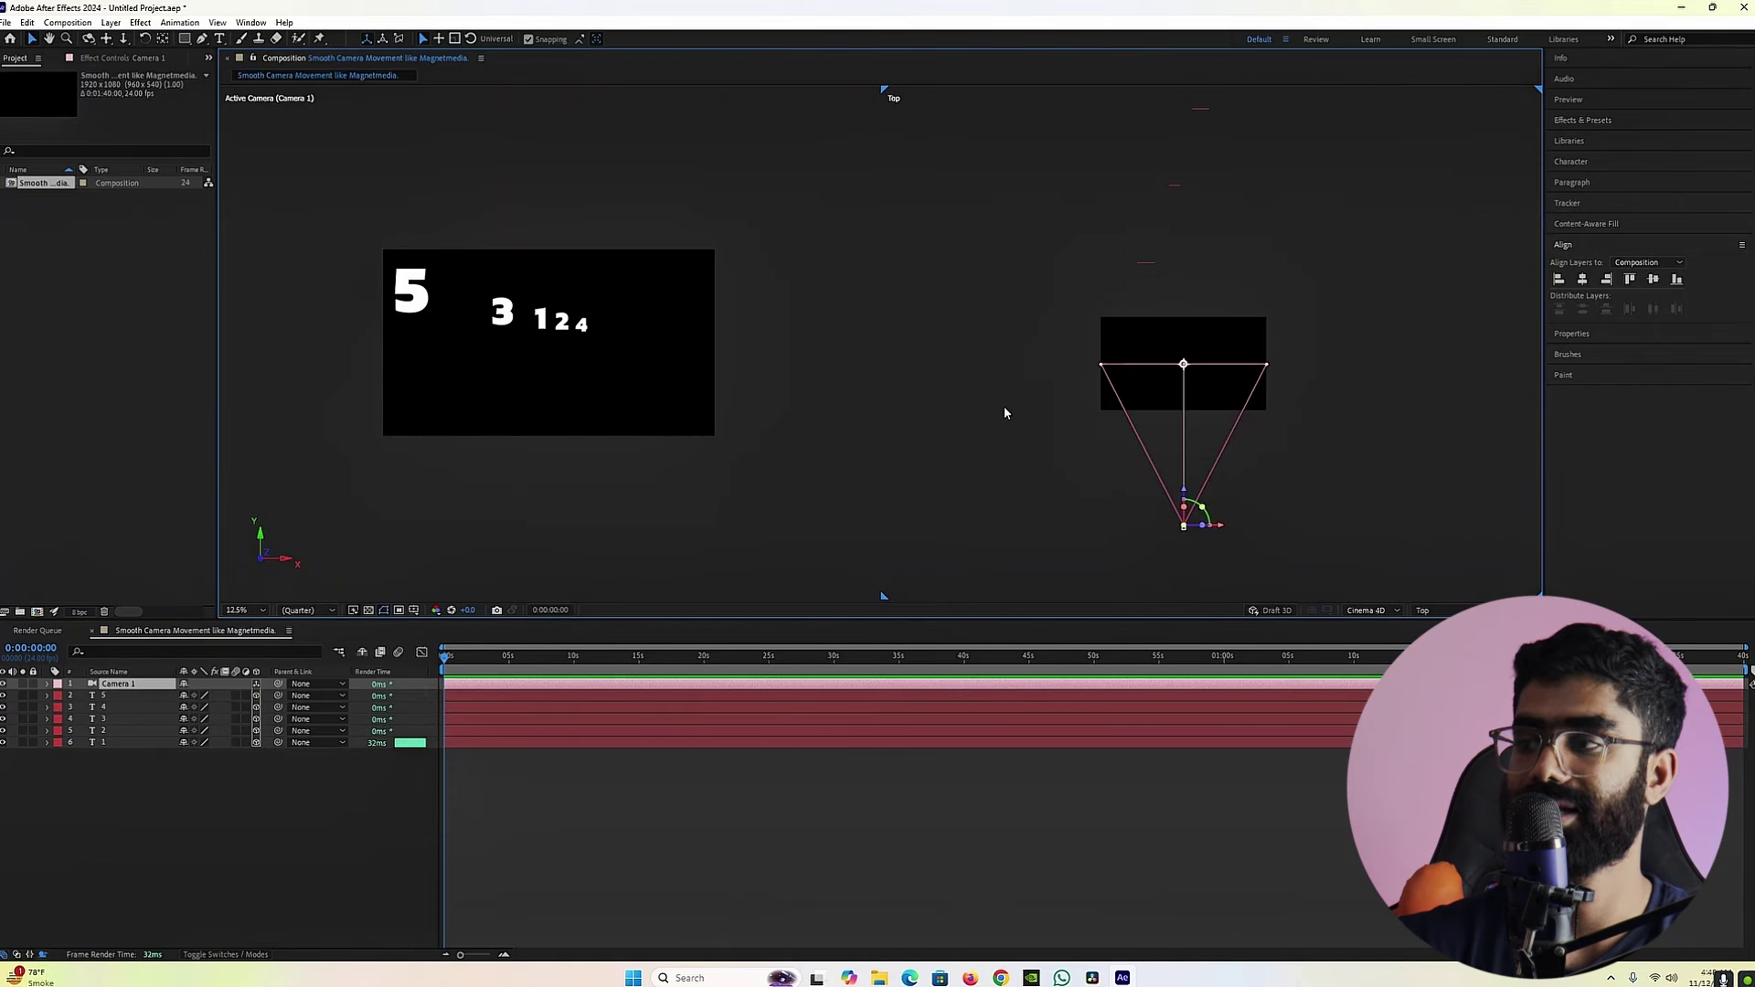
pyautogui.moveTo(458, 654); pyautogui.dragTo(411, 666)
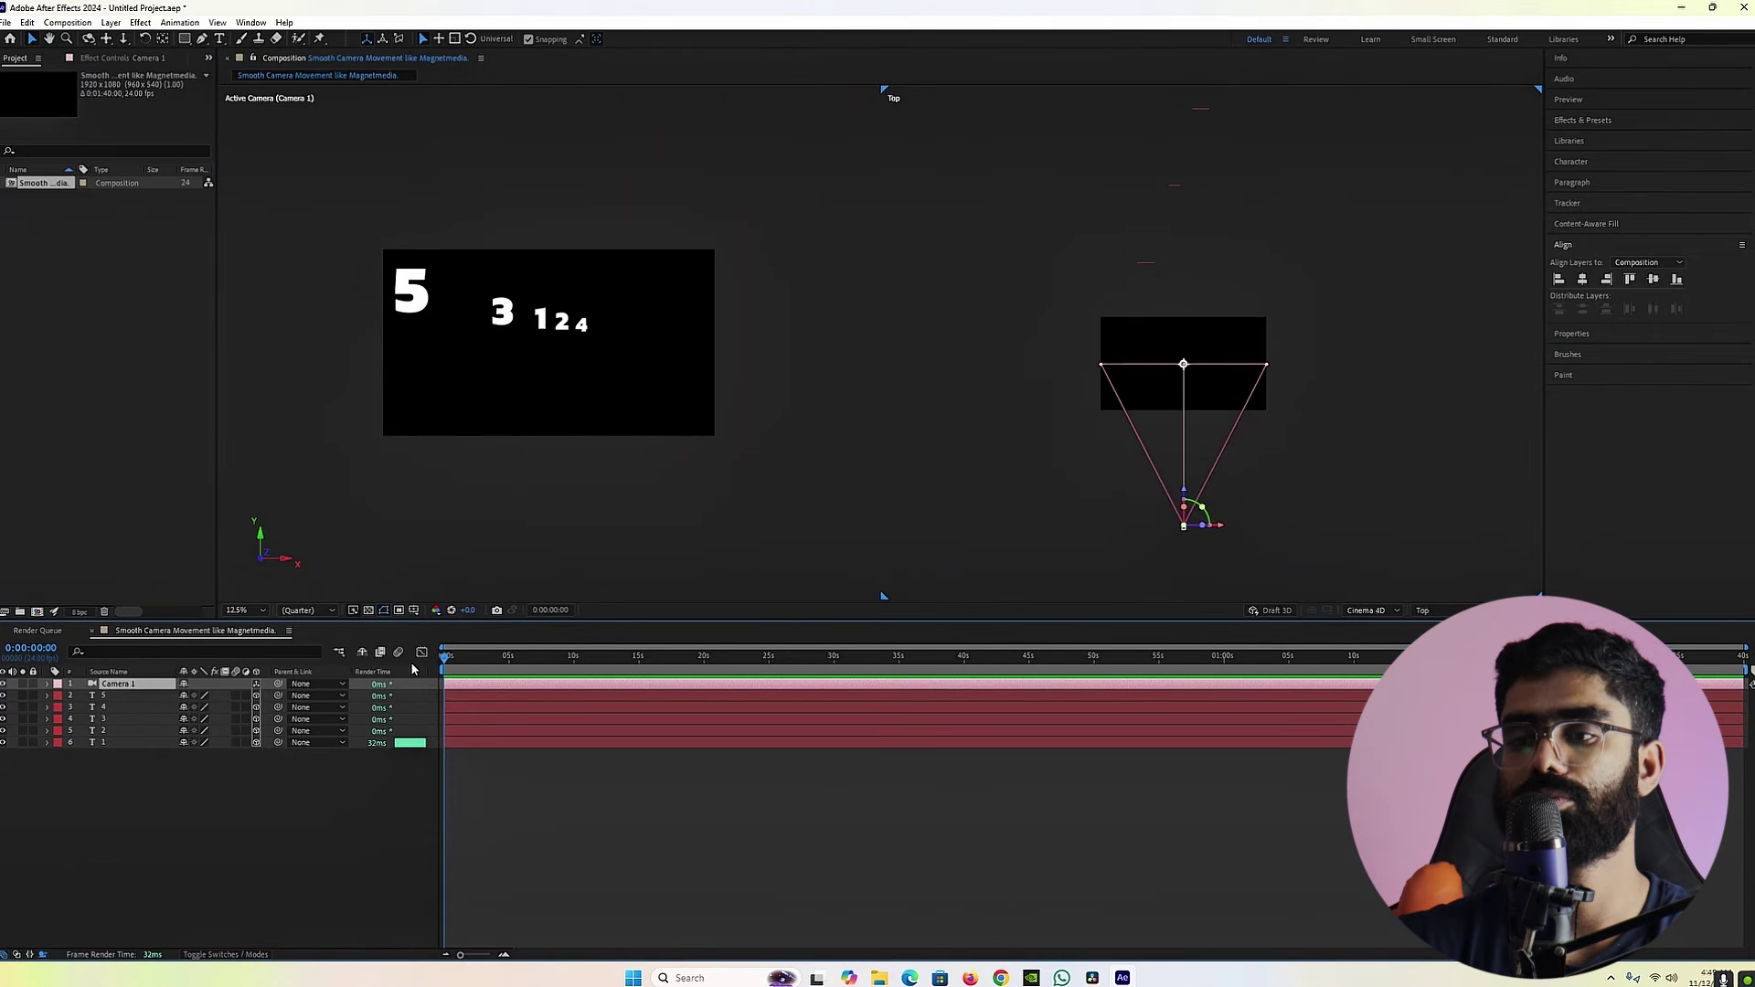
# Step: Create a null object, make it a 3D layer and parent Camera 1 to it
pyautogui.rightClick(122, 779)
pyautogui.moveTo(169, 794)
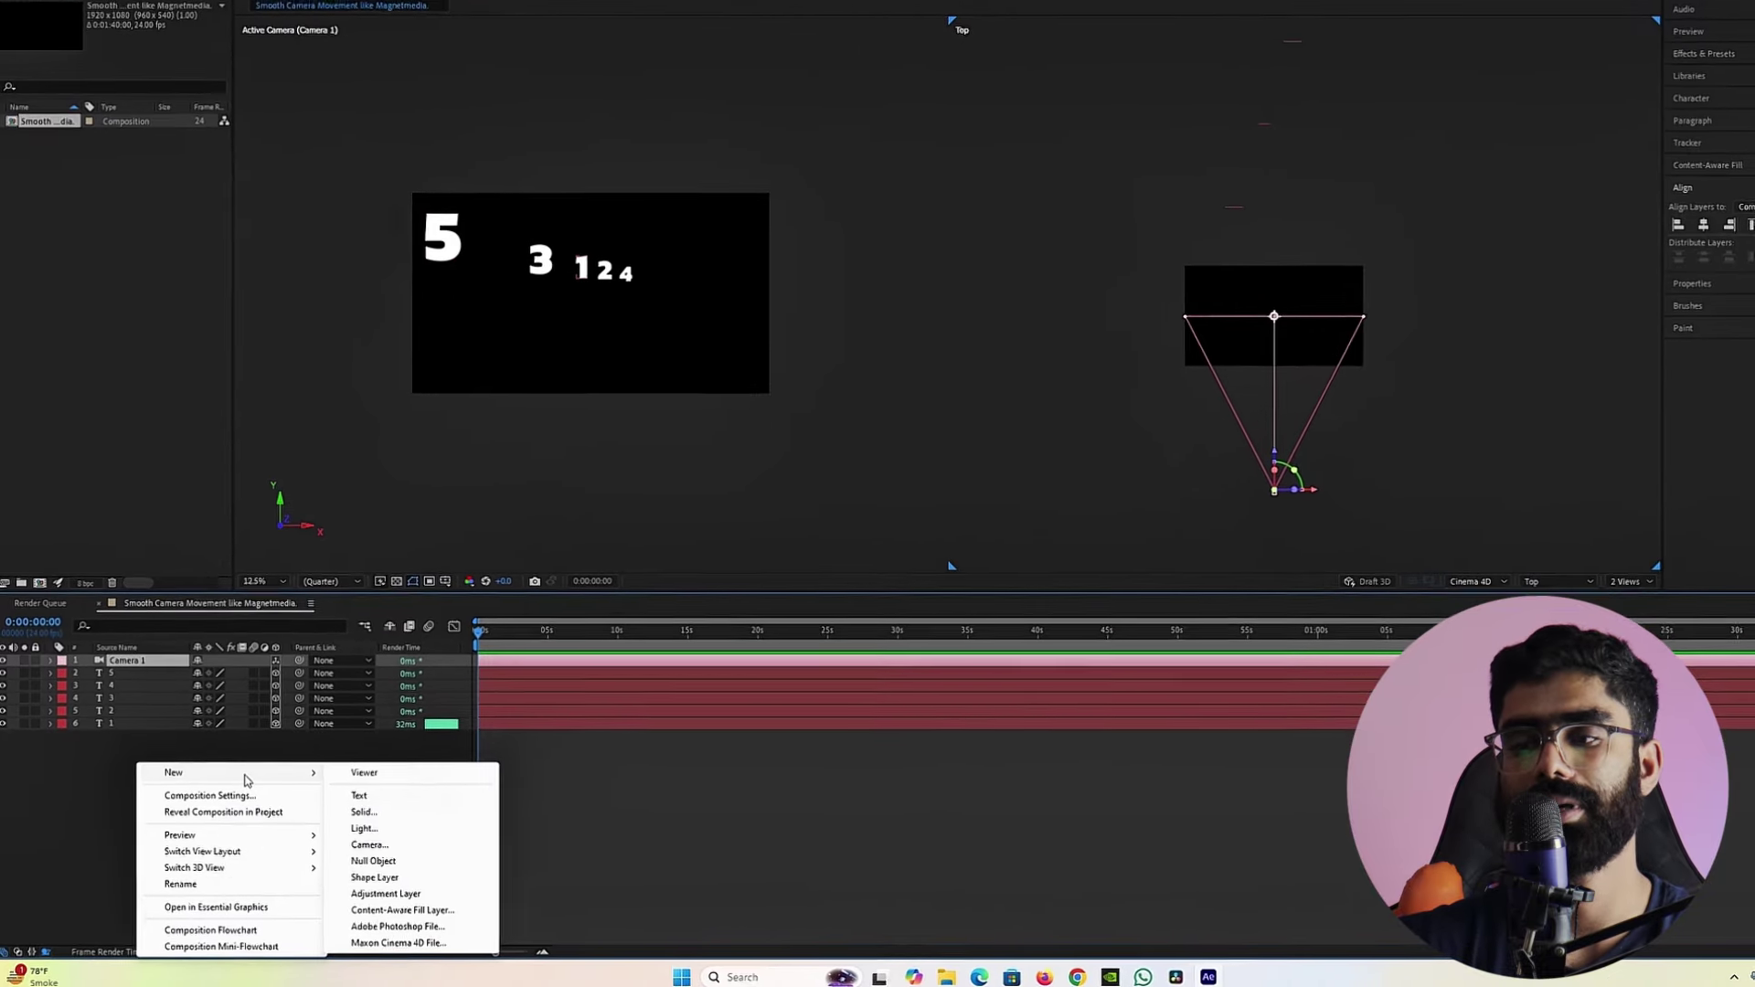
pyautogui.click(375, 862)
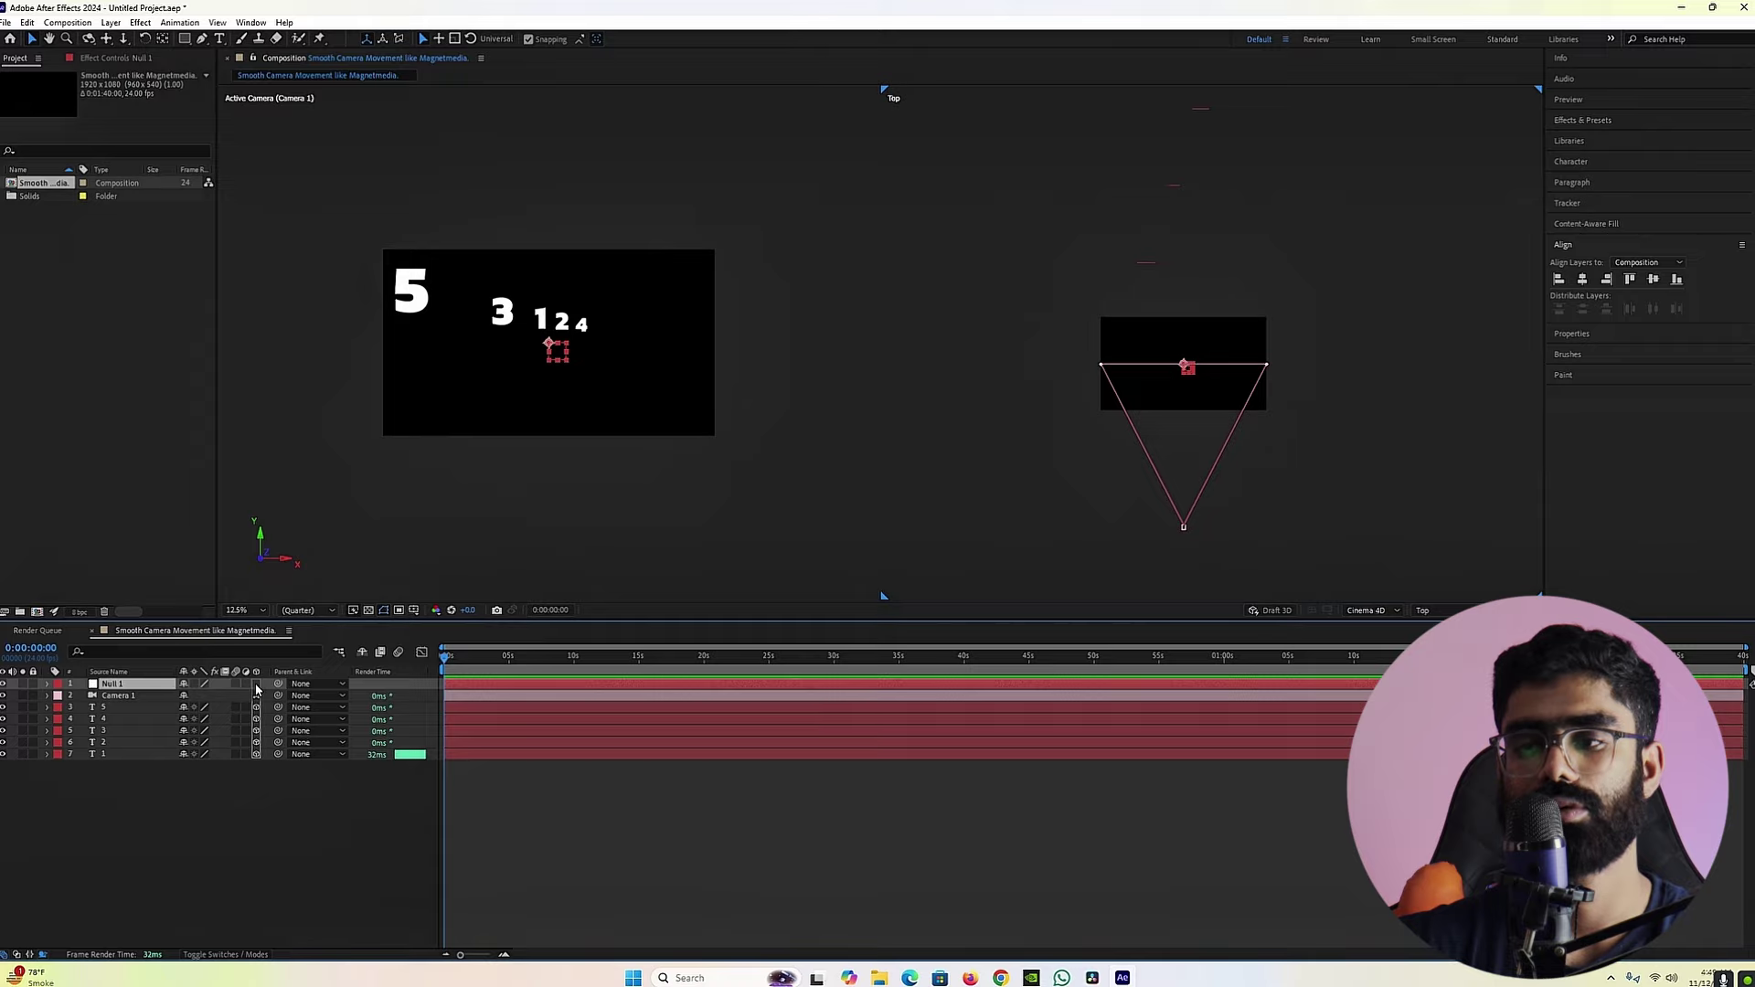
pyautogui.click(256, 684)
pyautogui.click(153, 696)
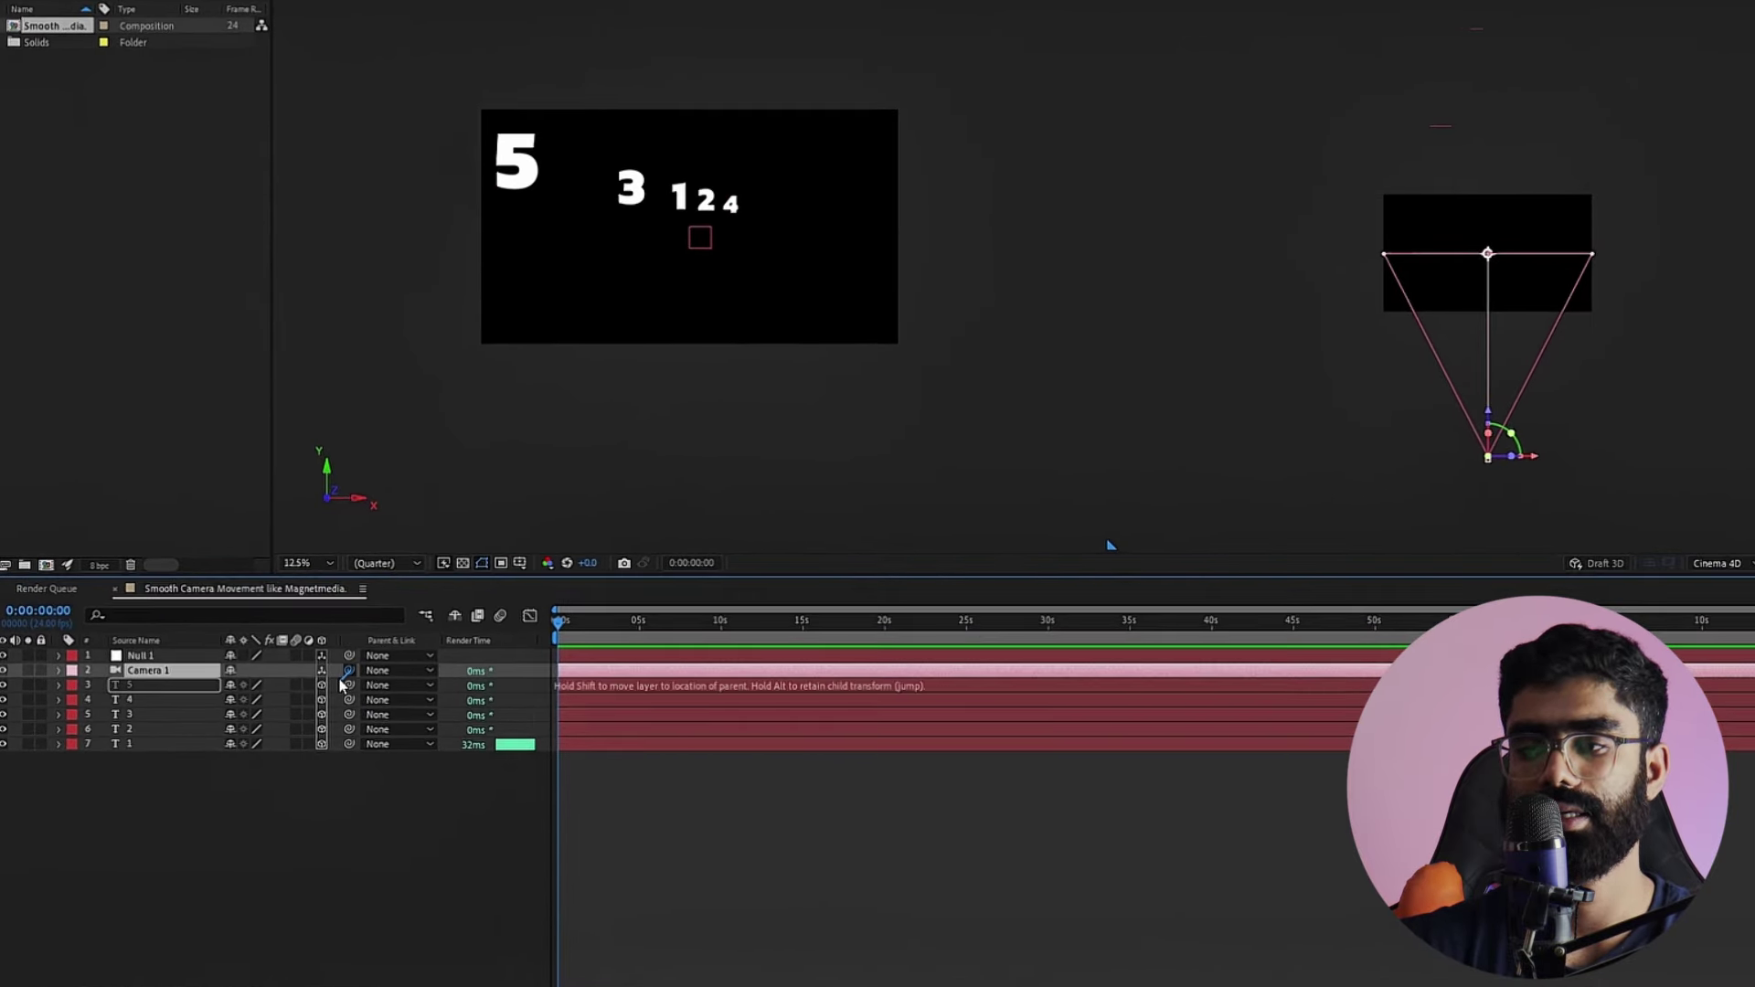
pyautogui.moveTo(348, 673); pyautogui.dragTo(176, 658)
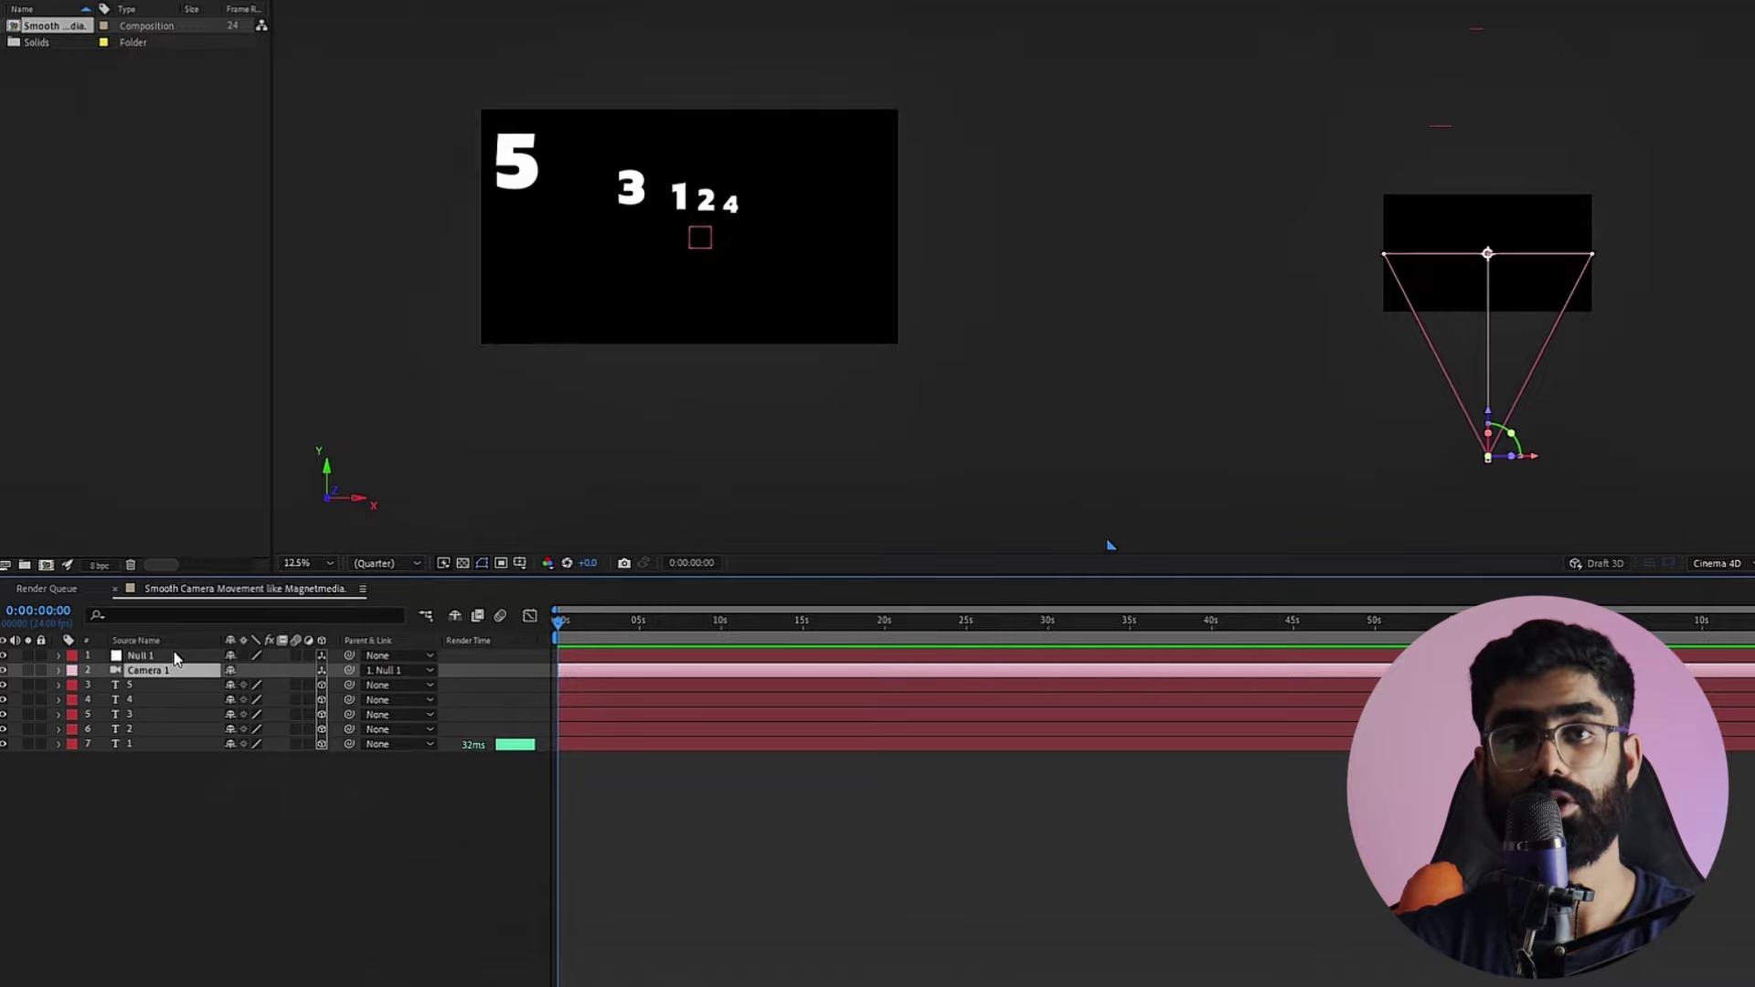
# Step: Reveal the null's Position and add Position keyframes at 0:00:00:00 and 0:00:05:23
pyautogui.click(159, 656)
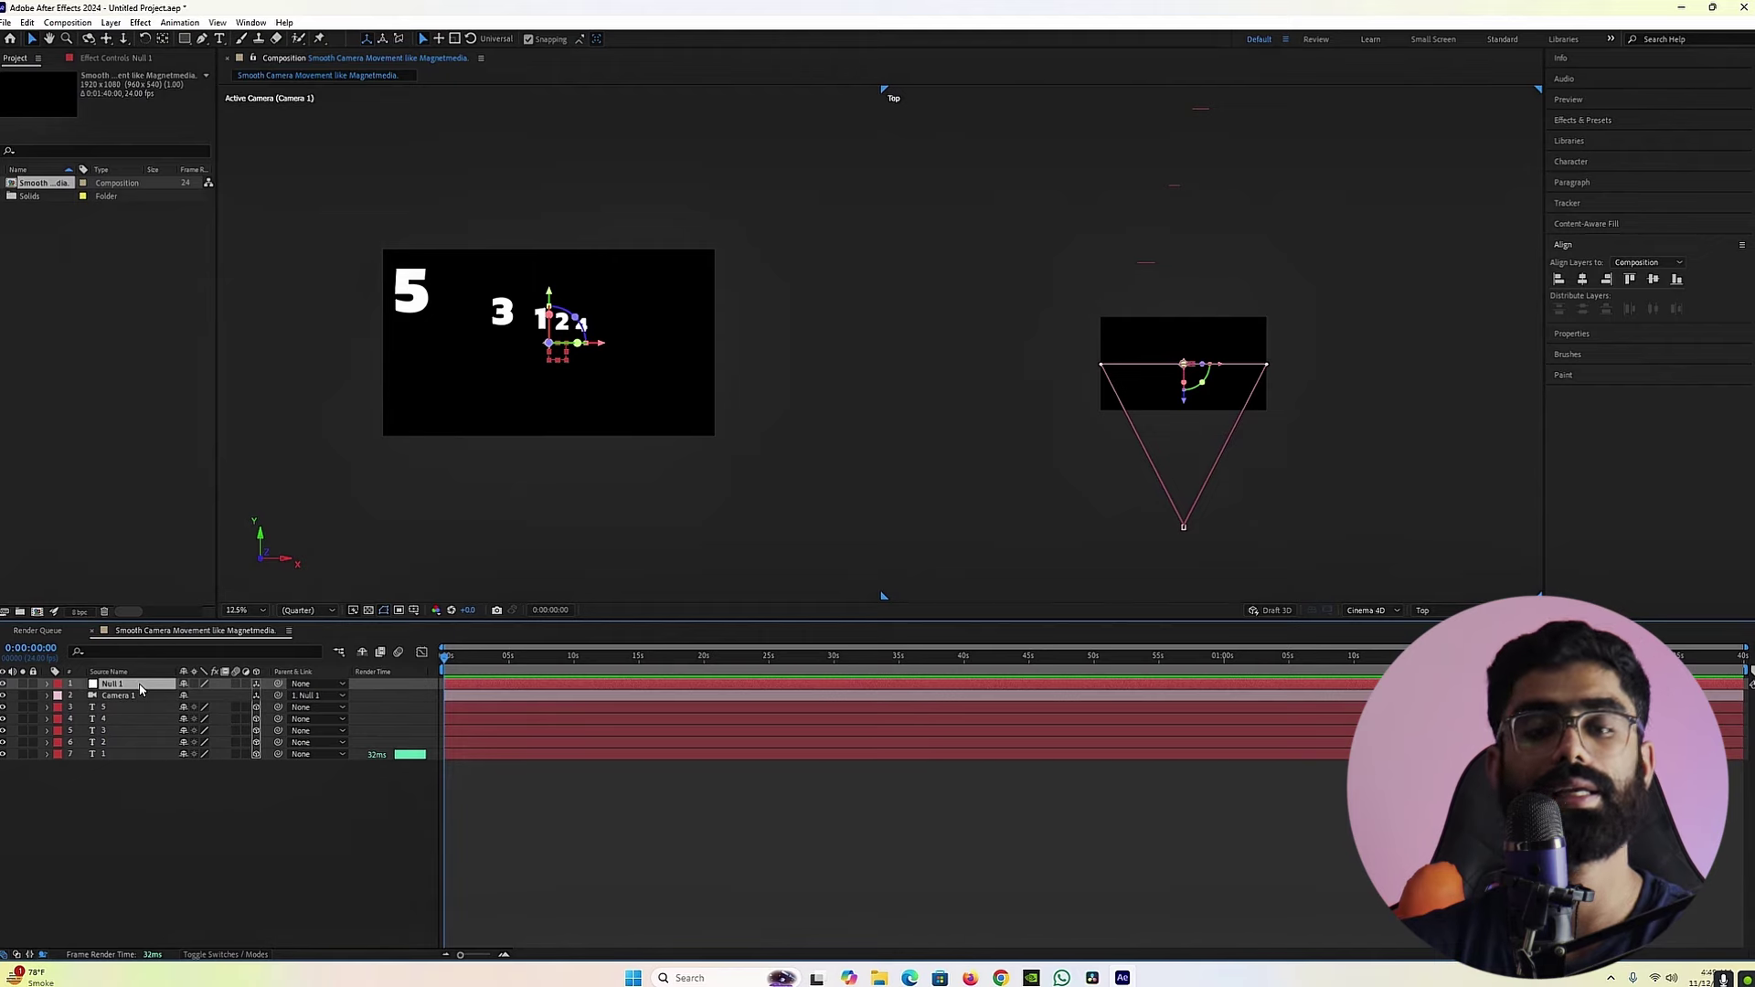
pyautogui.press('p')
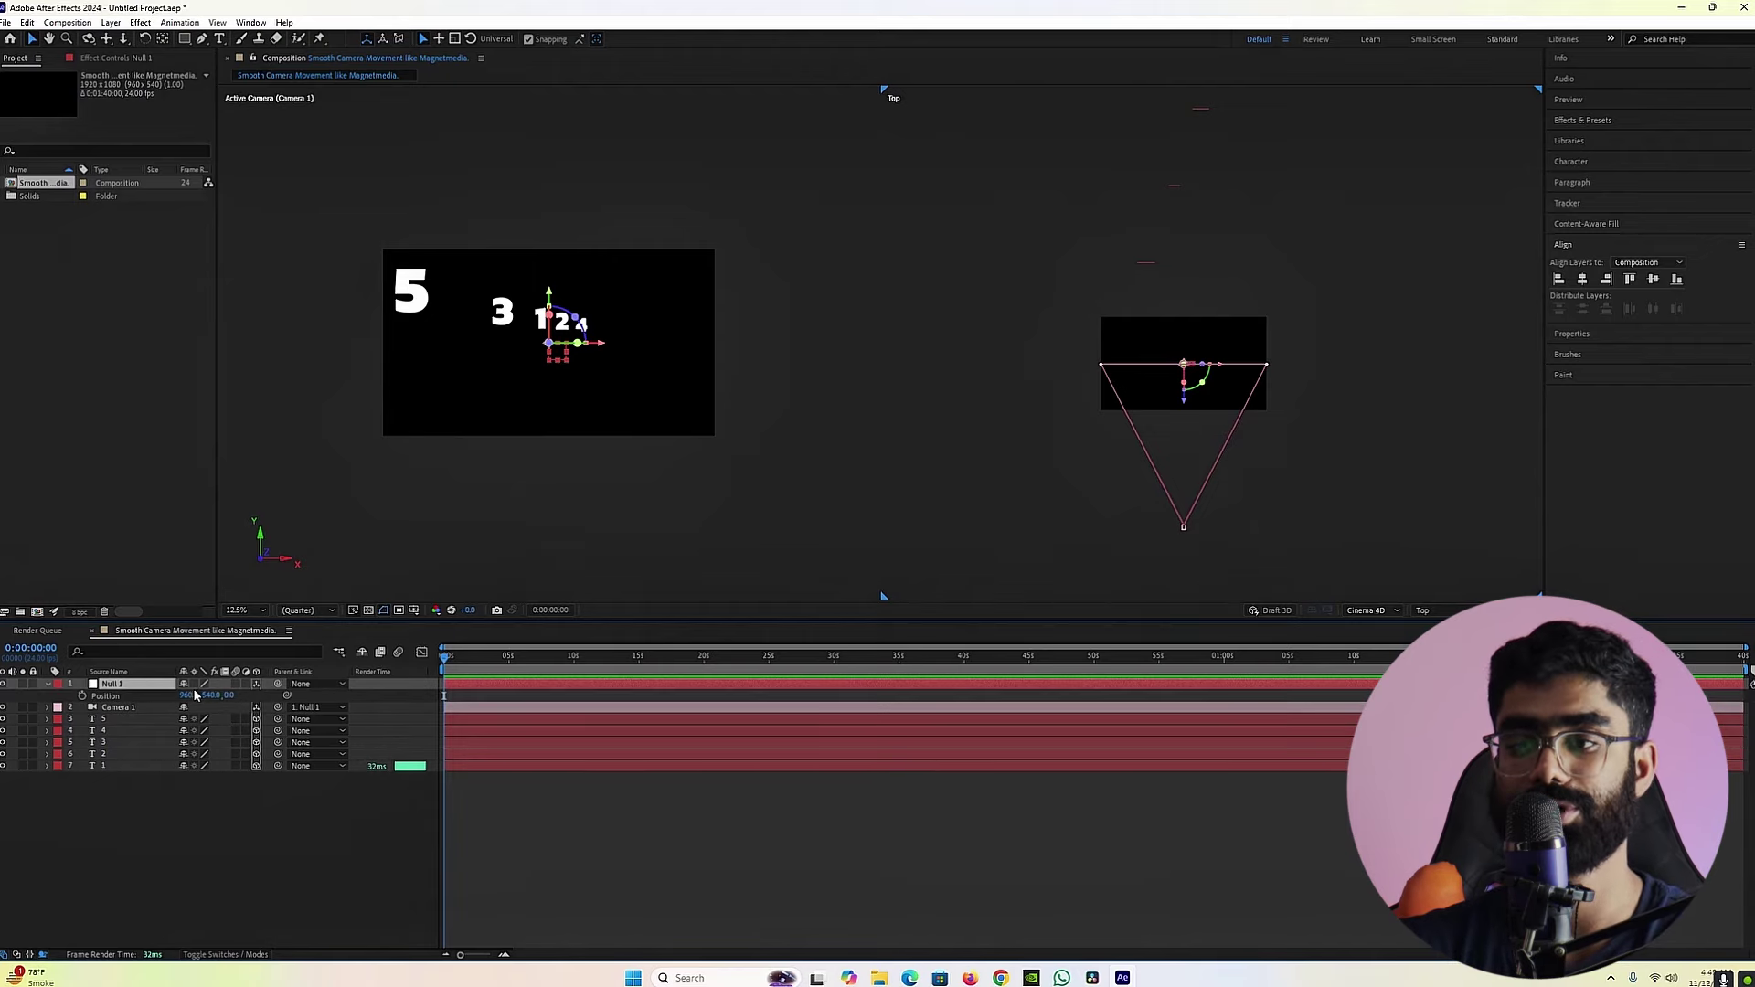
pyautogui.moveTo(213, 697); pyautogui.dragTo(628, 697)
pyautogui.hotkey('ctrl', 'z')
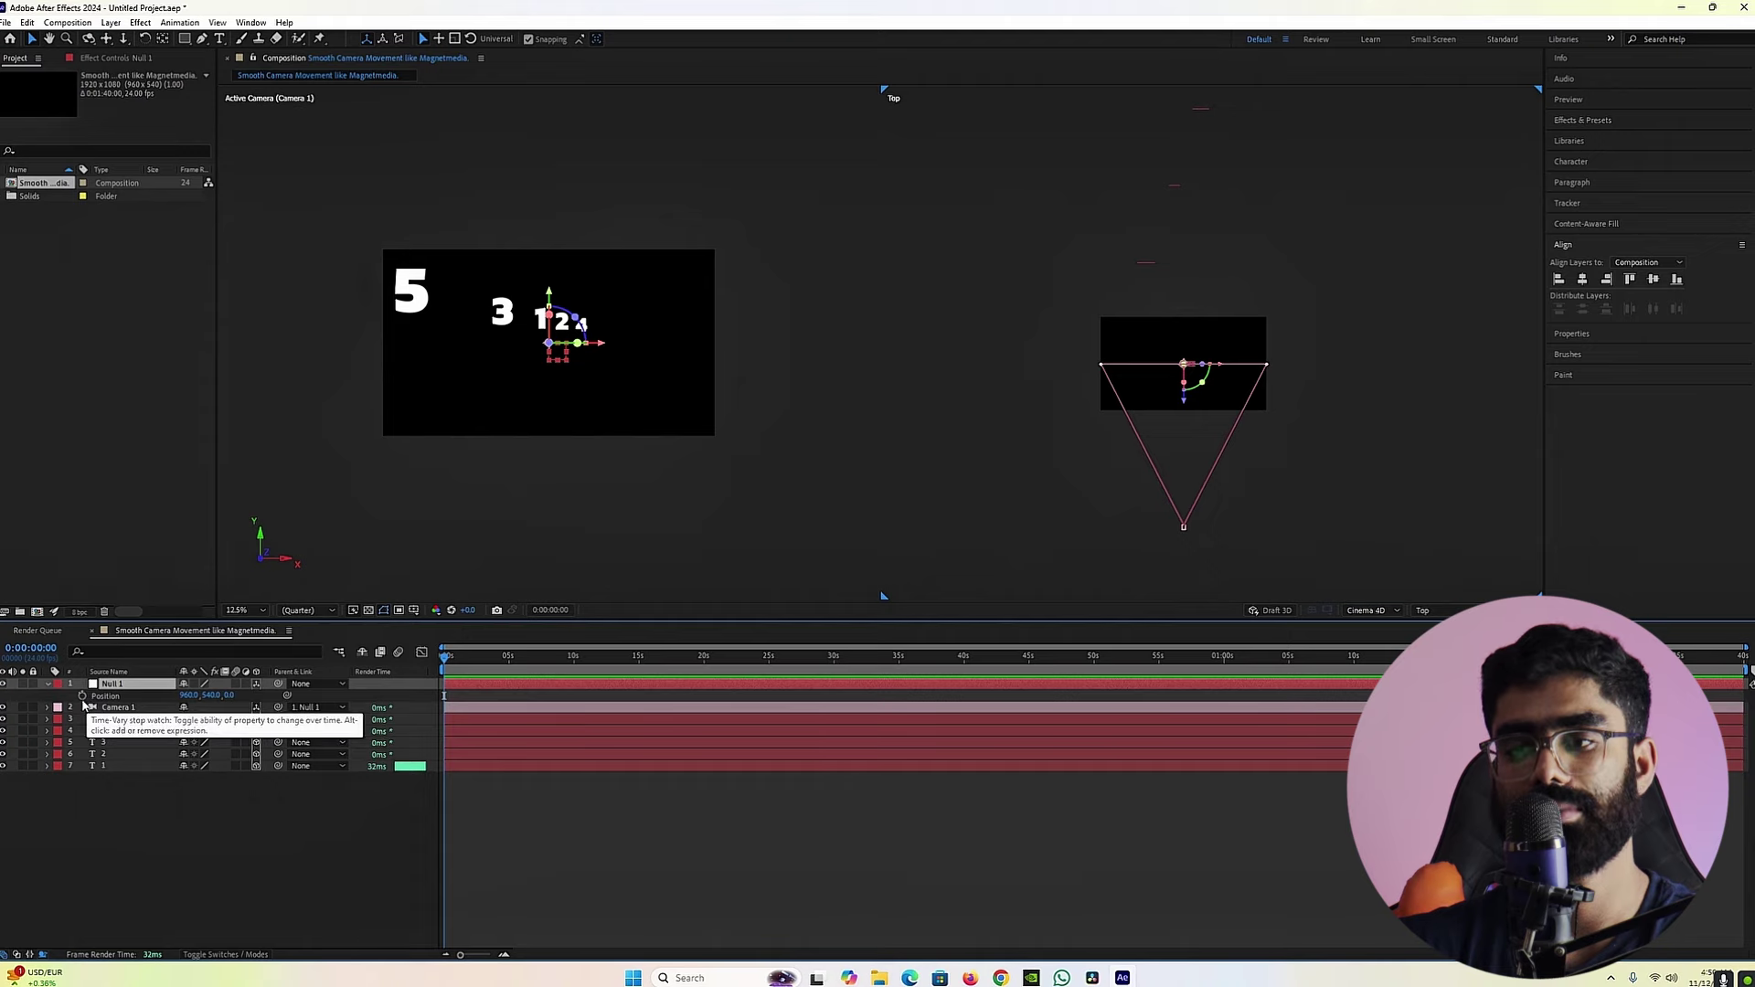
pyautogui.click(82, 697)
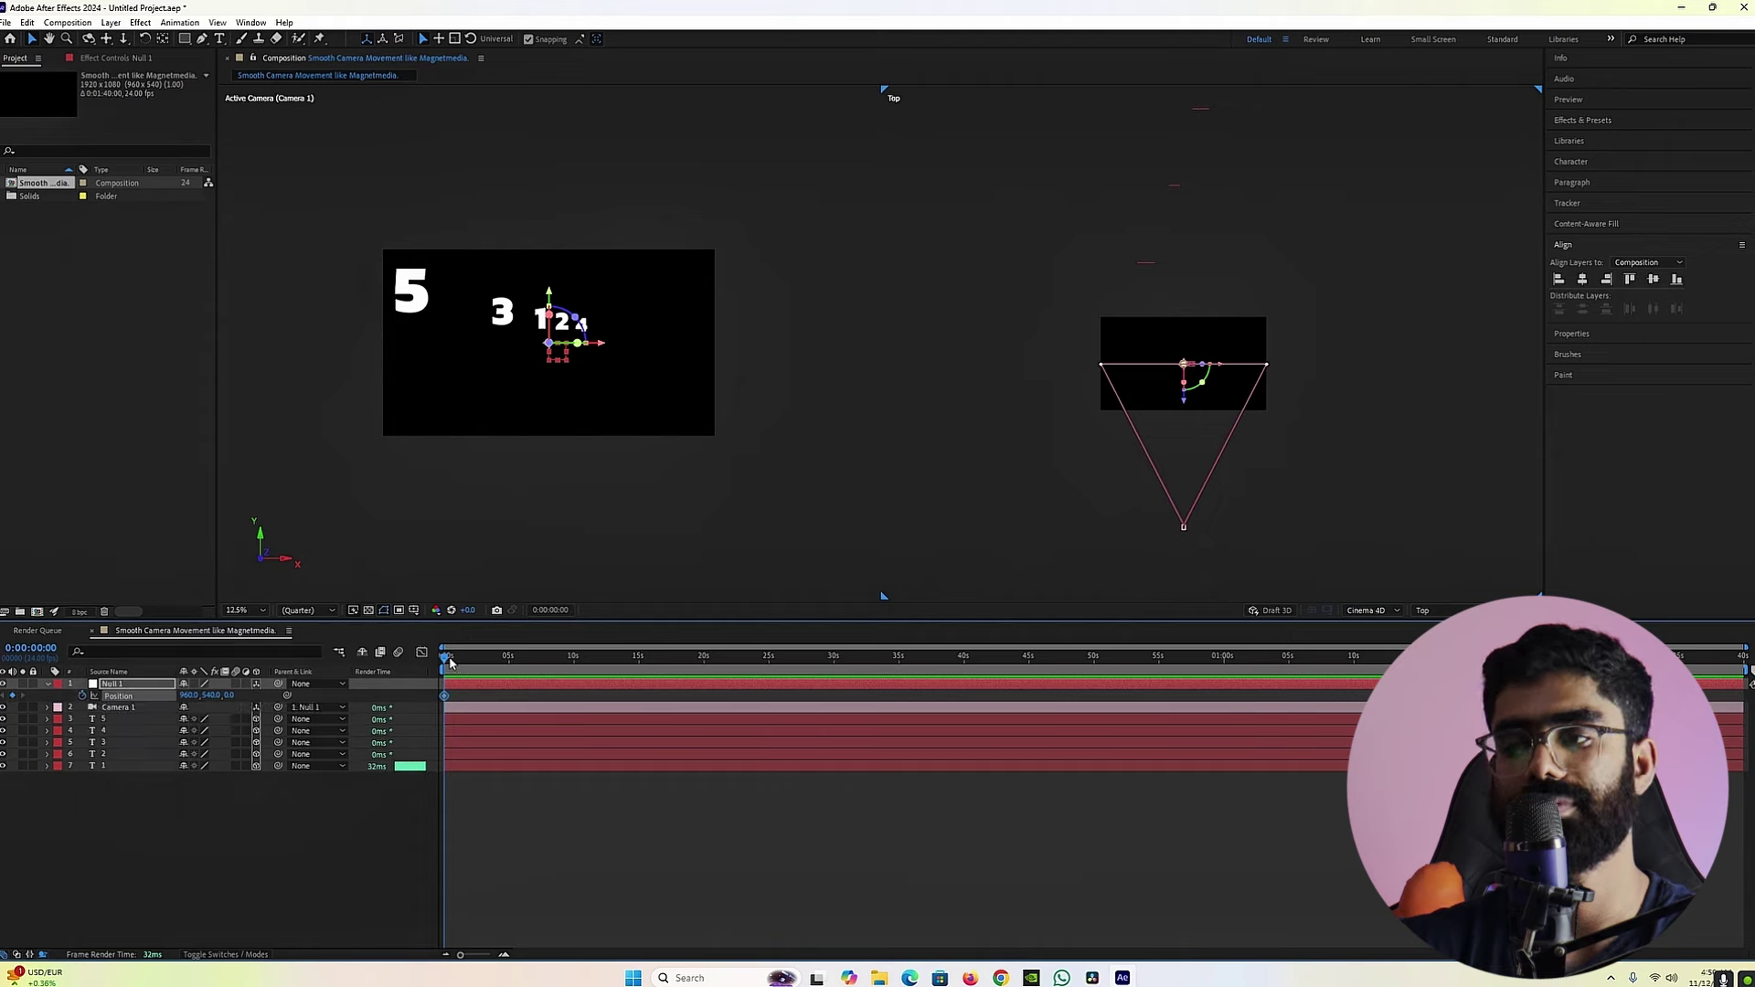
pyautogui.moveTo(446, 658); pyautogui.dragTo(522, 660)
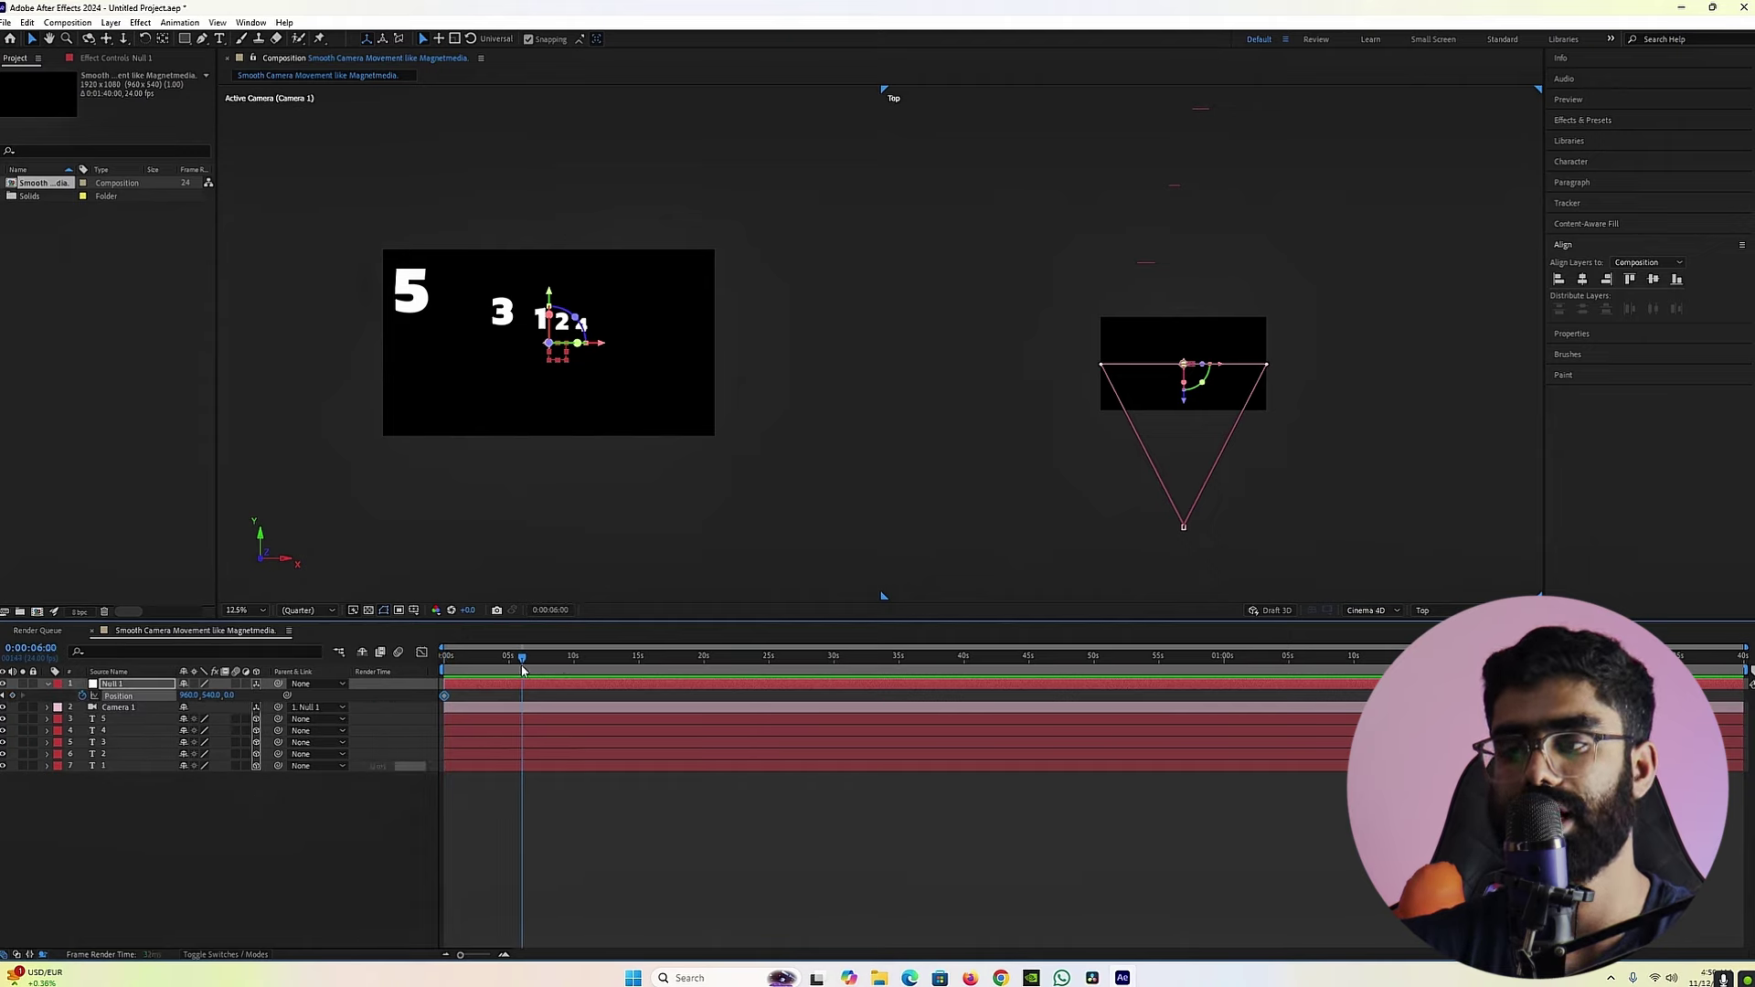
pyautogui.click(117, 685)
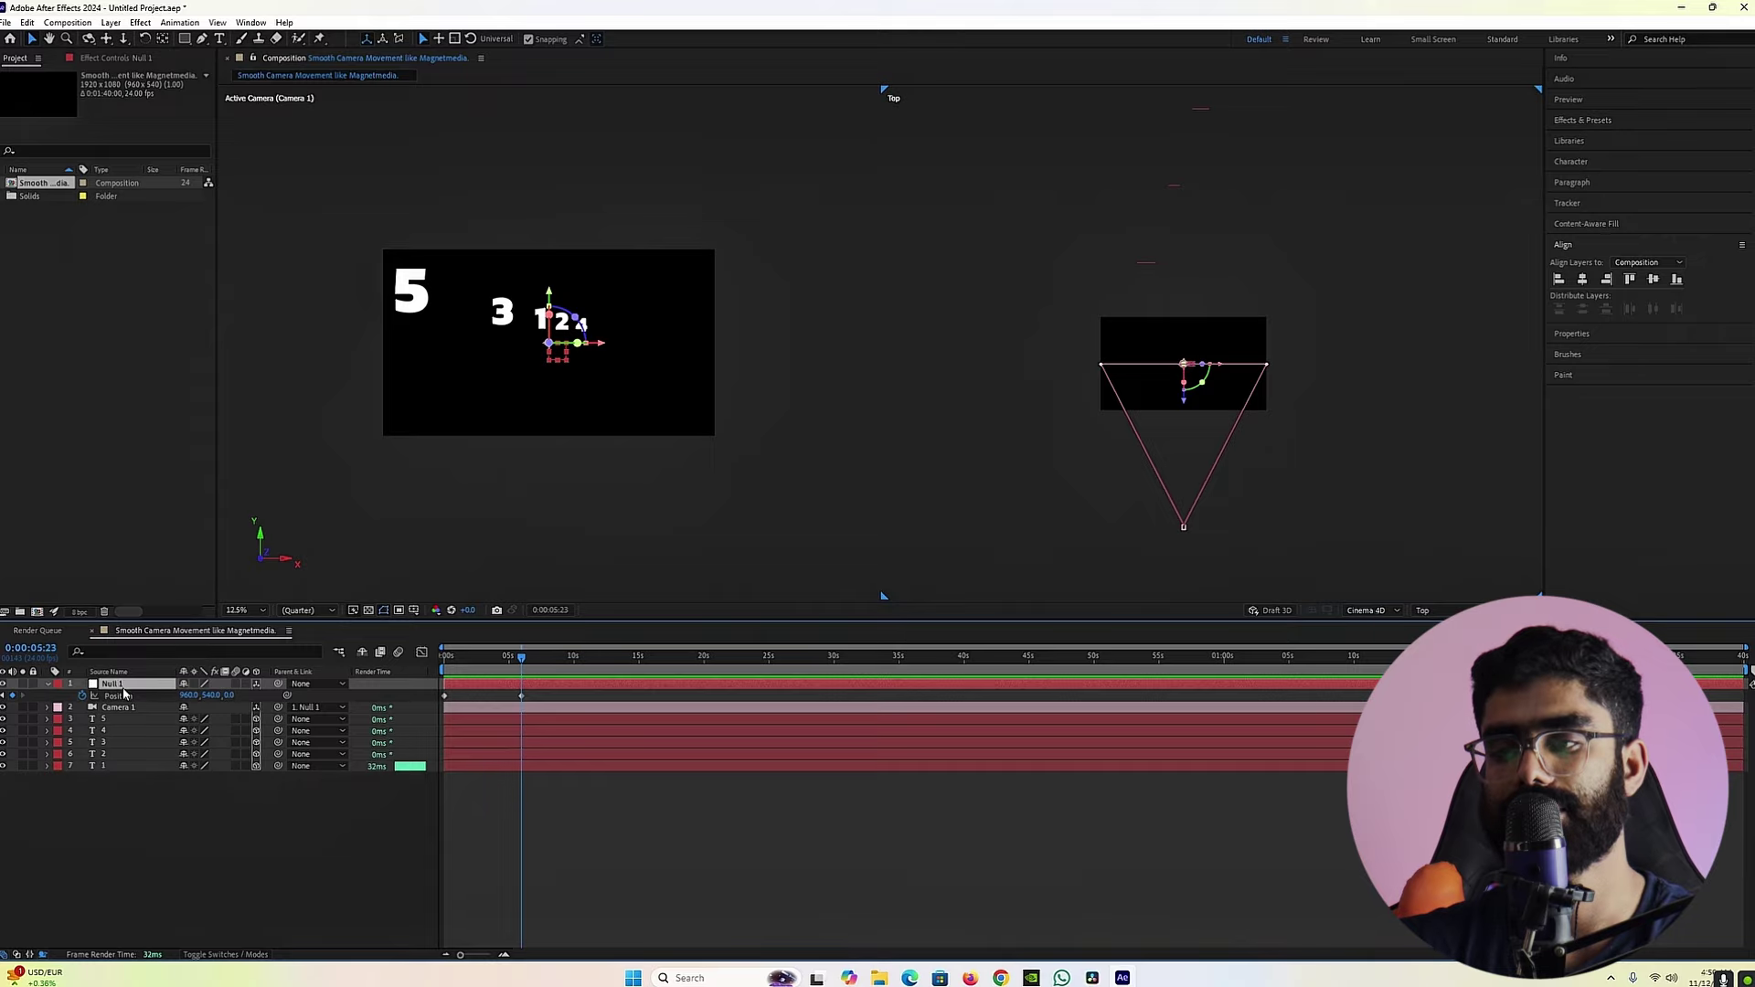
# Step: Show all of the null's transform properties and keyframe its Scale at 0:00:05:23 and 0:00:00:00
pyautogui.click(47, 684)
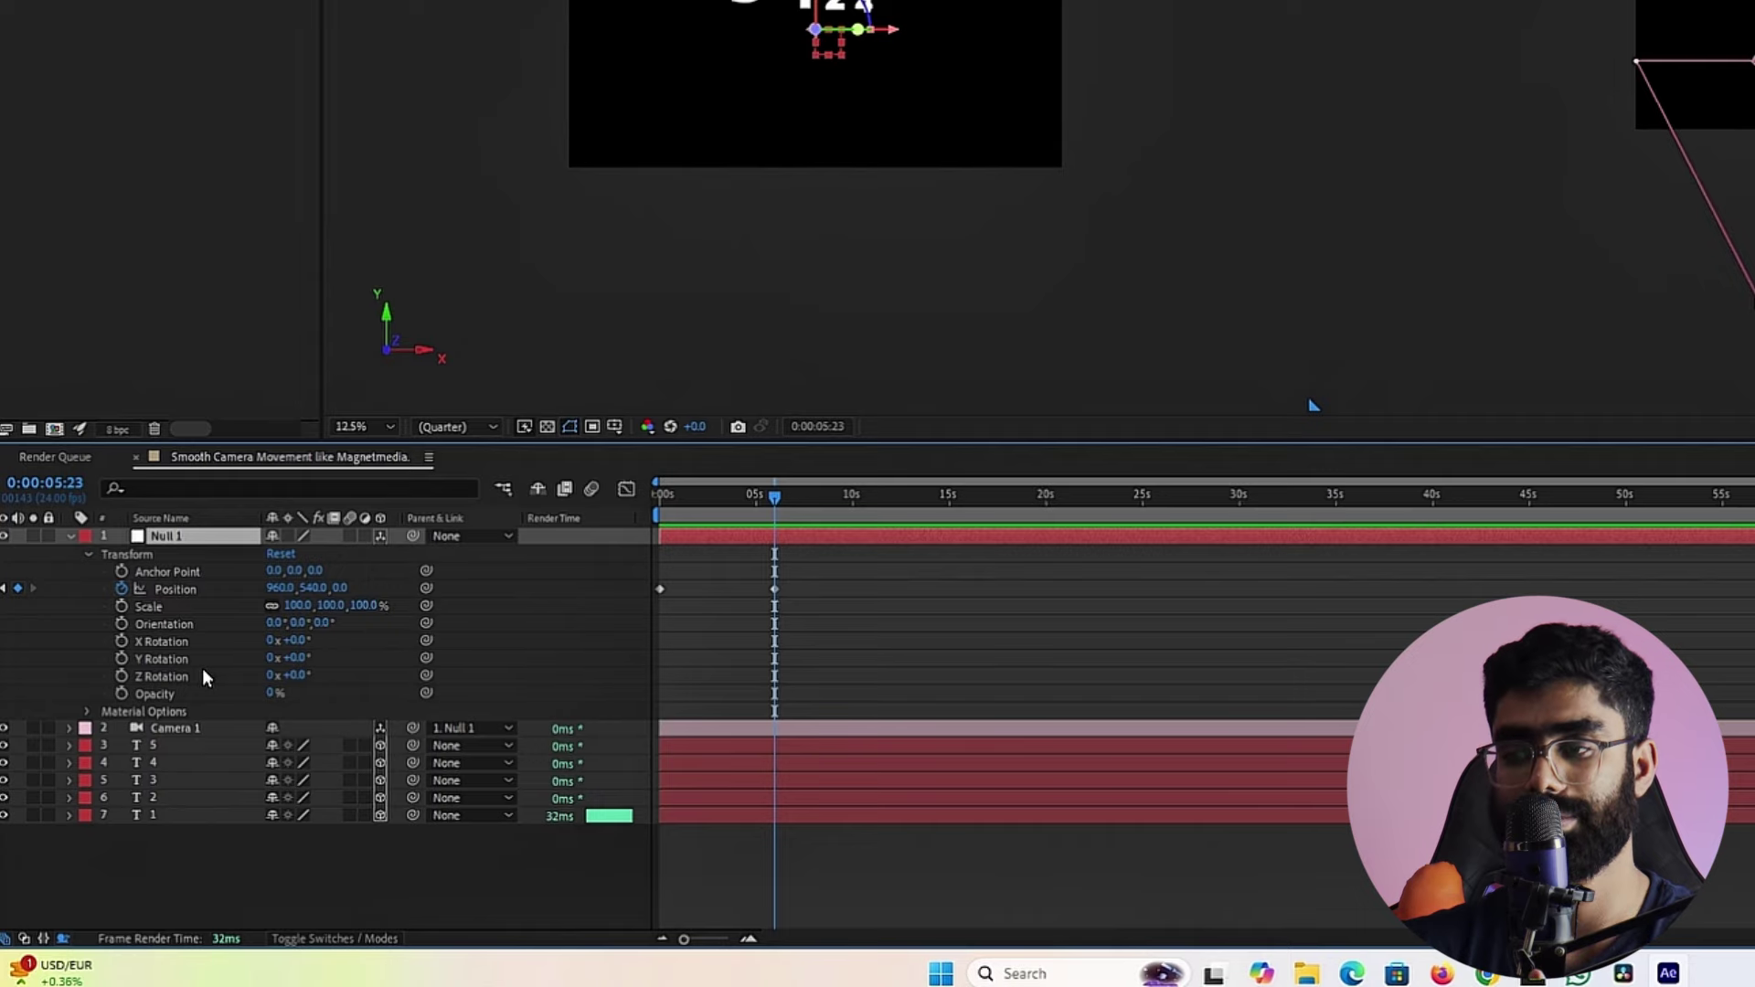
pyautogui.click(123, 609)
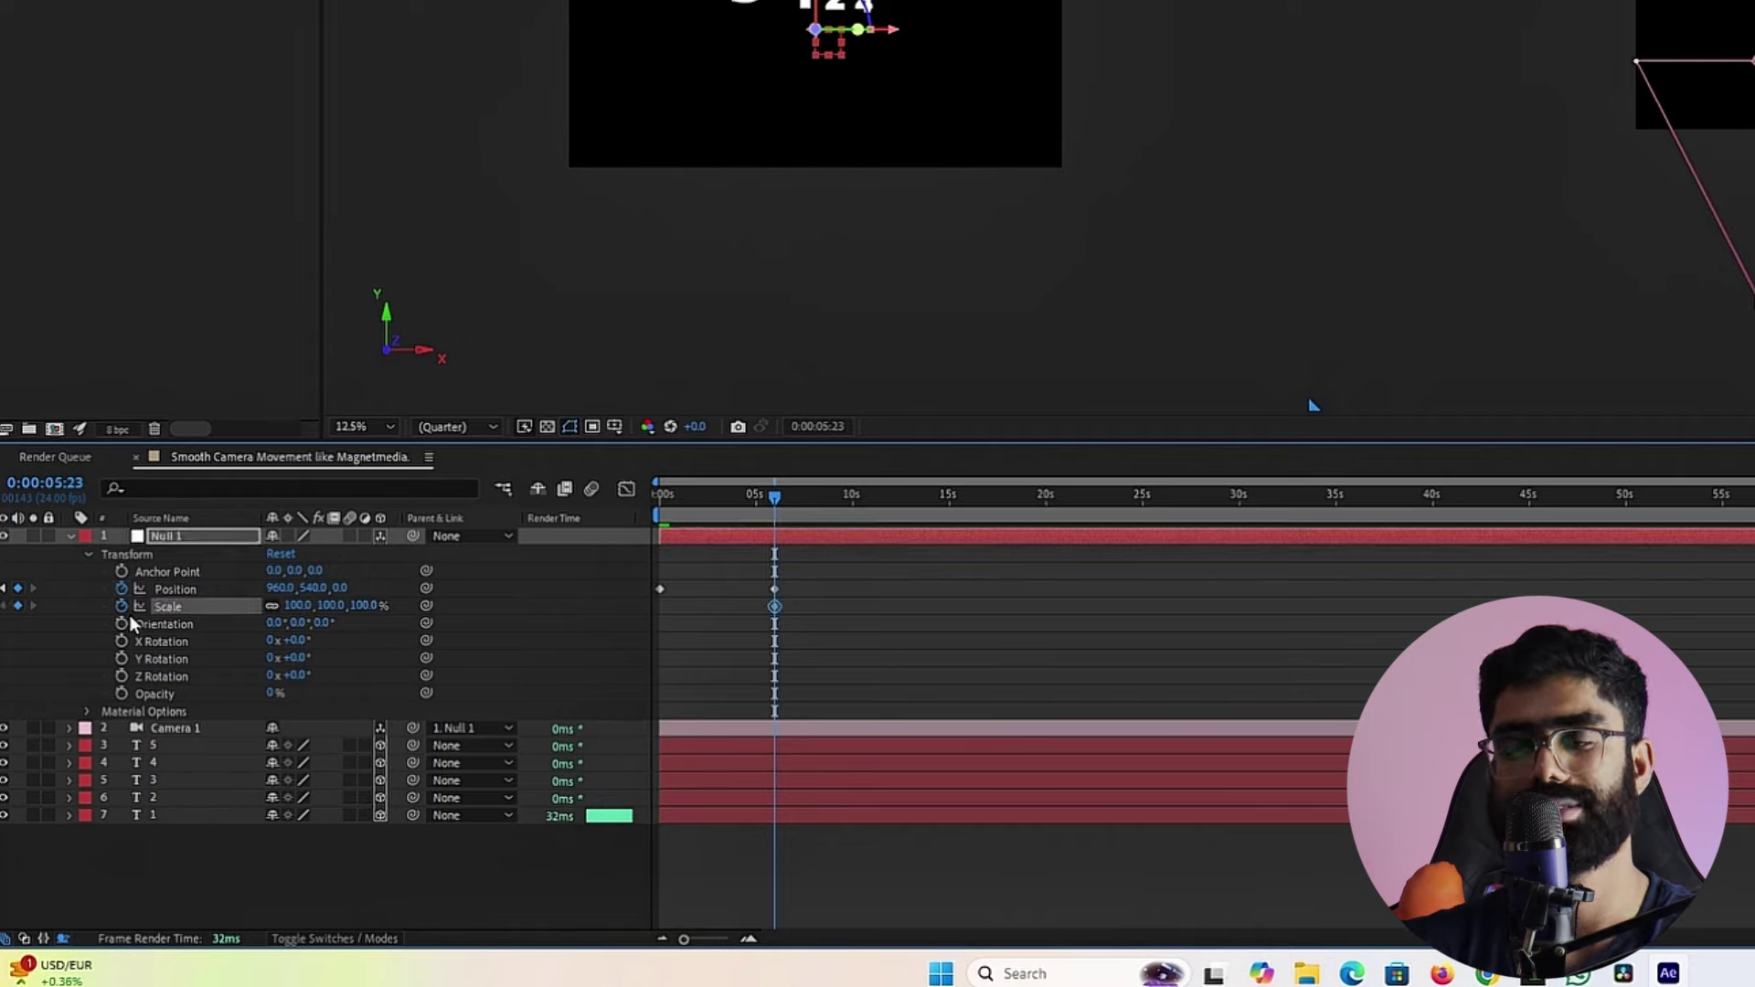
pyautogui.click(662, 494)
pyautogui.click(649, 502)
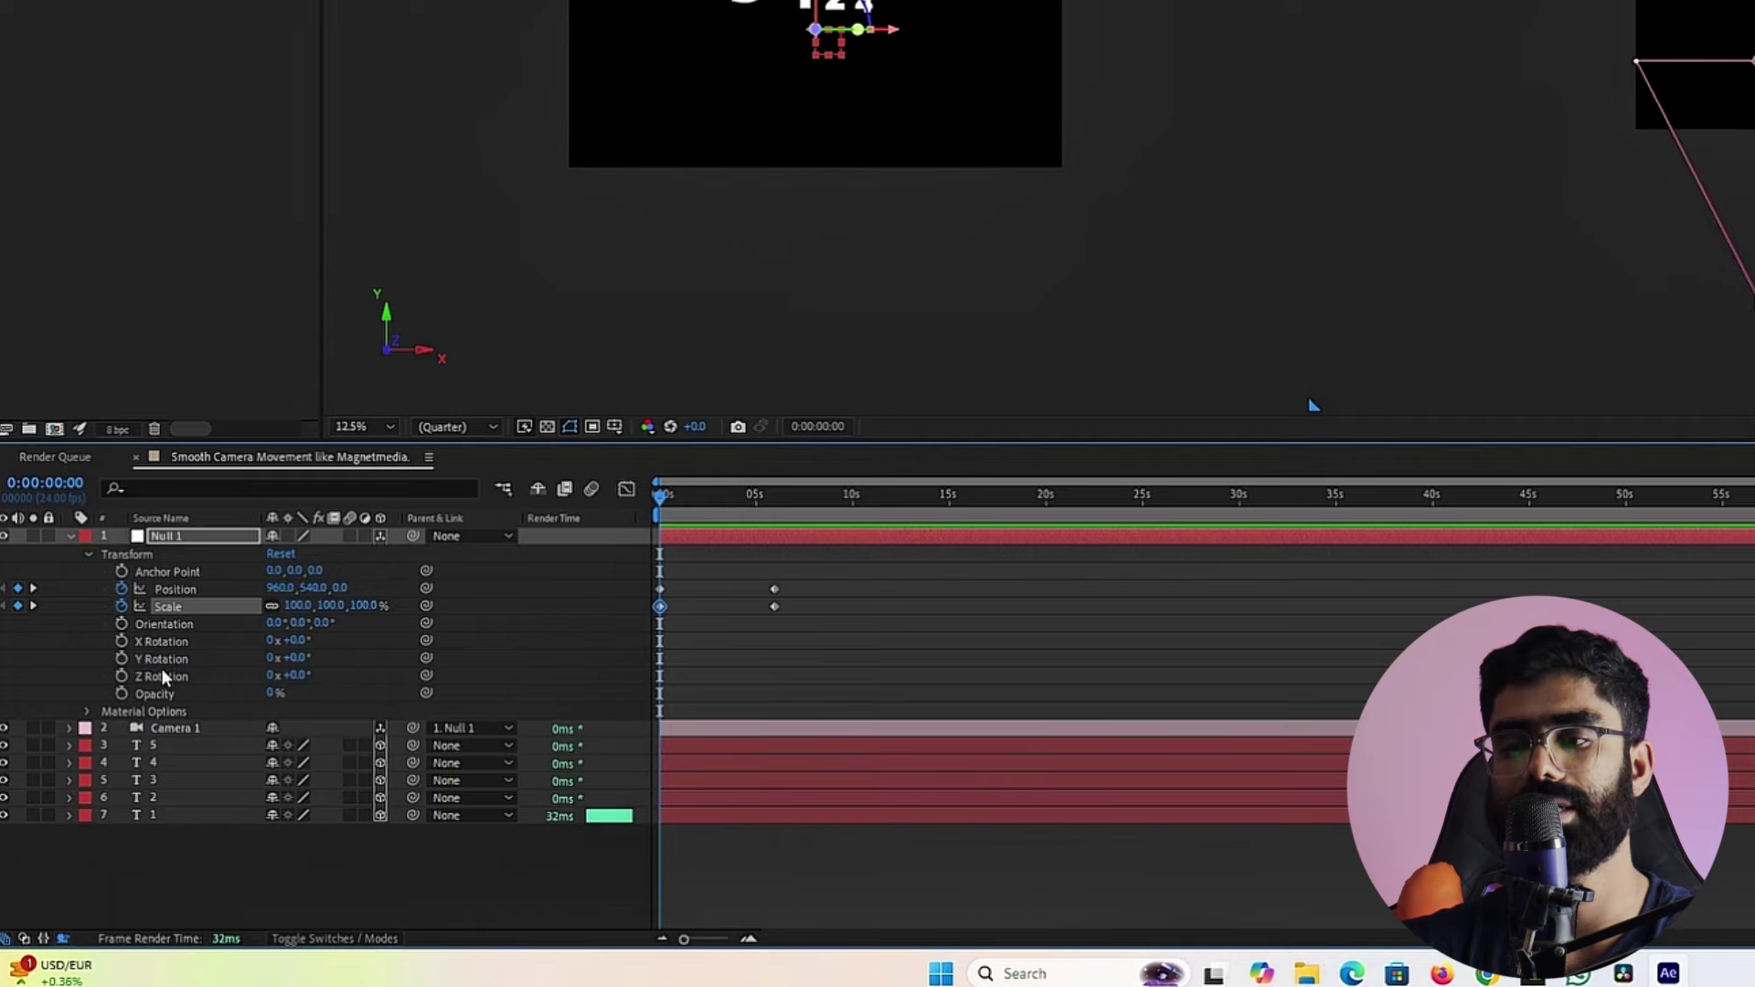
# Step: Keyframe the null's X Rotation and Y Rotation at 0:00:00:00 and 0:00:05:23, and return the playhead to the start
pyautogui.click(126, 658)
pyautogui.click(124, 641)
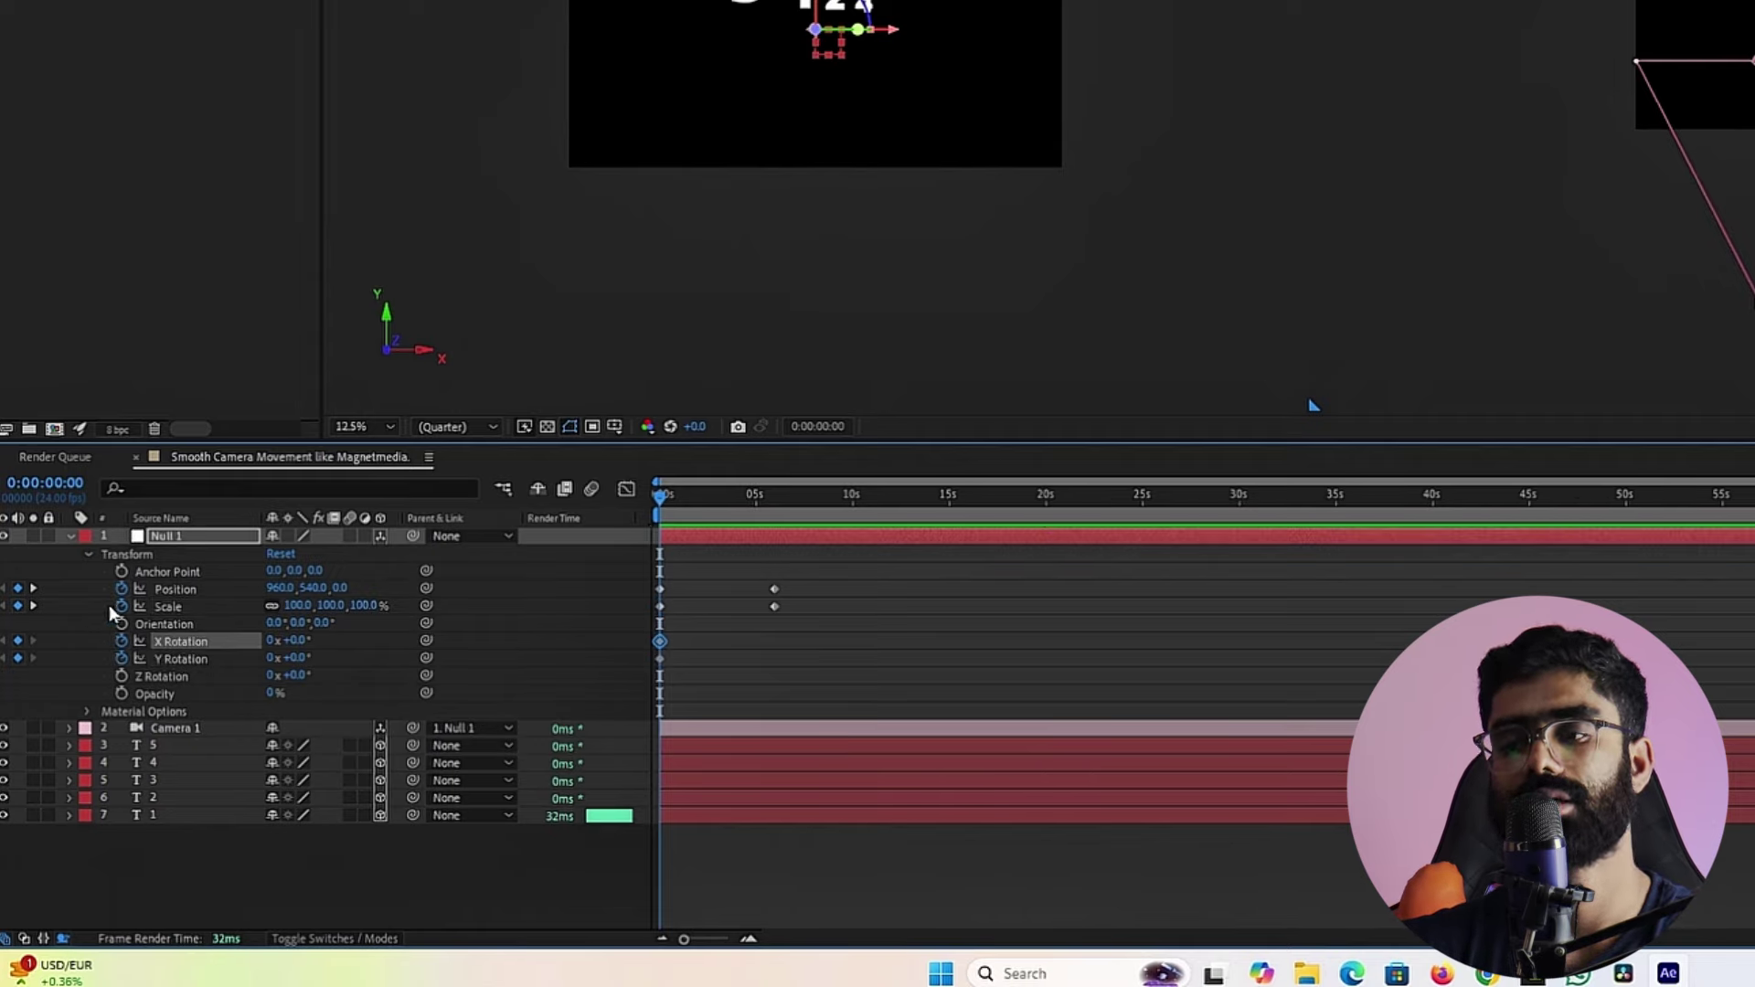
pyautogui.click(34, 605)
pyautogui.click(18, 659)
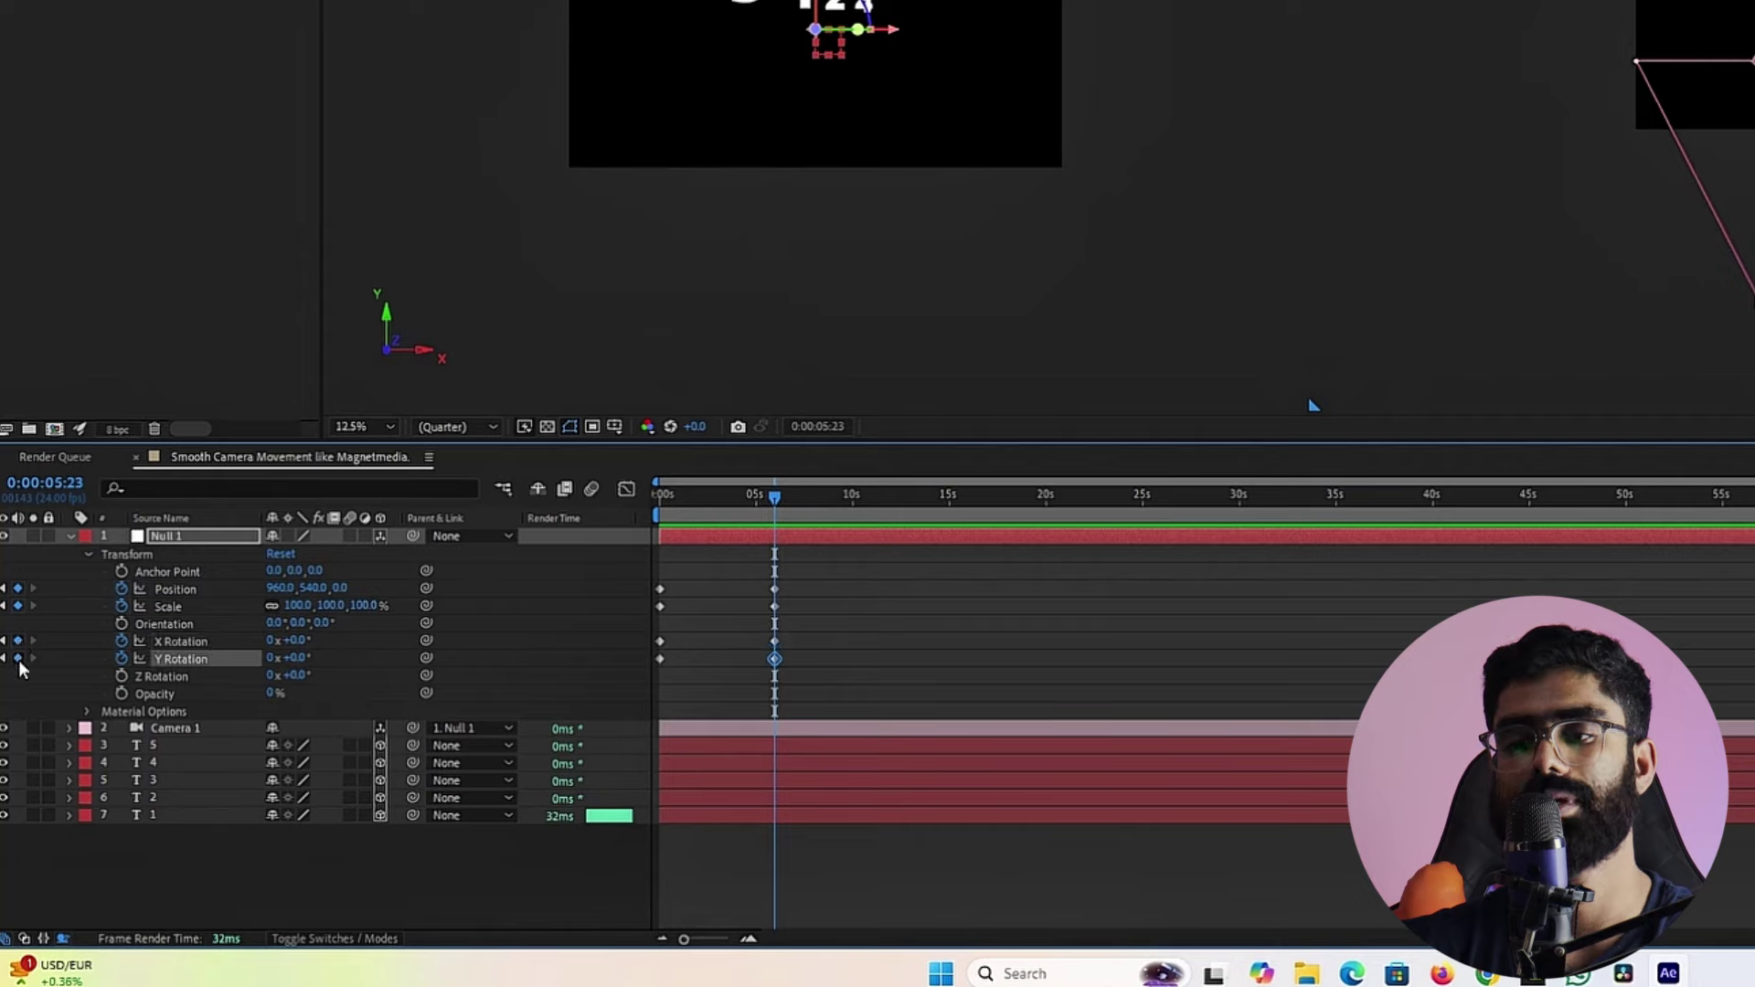
pyautogui.click(4, 603)
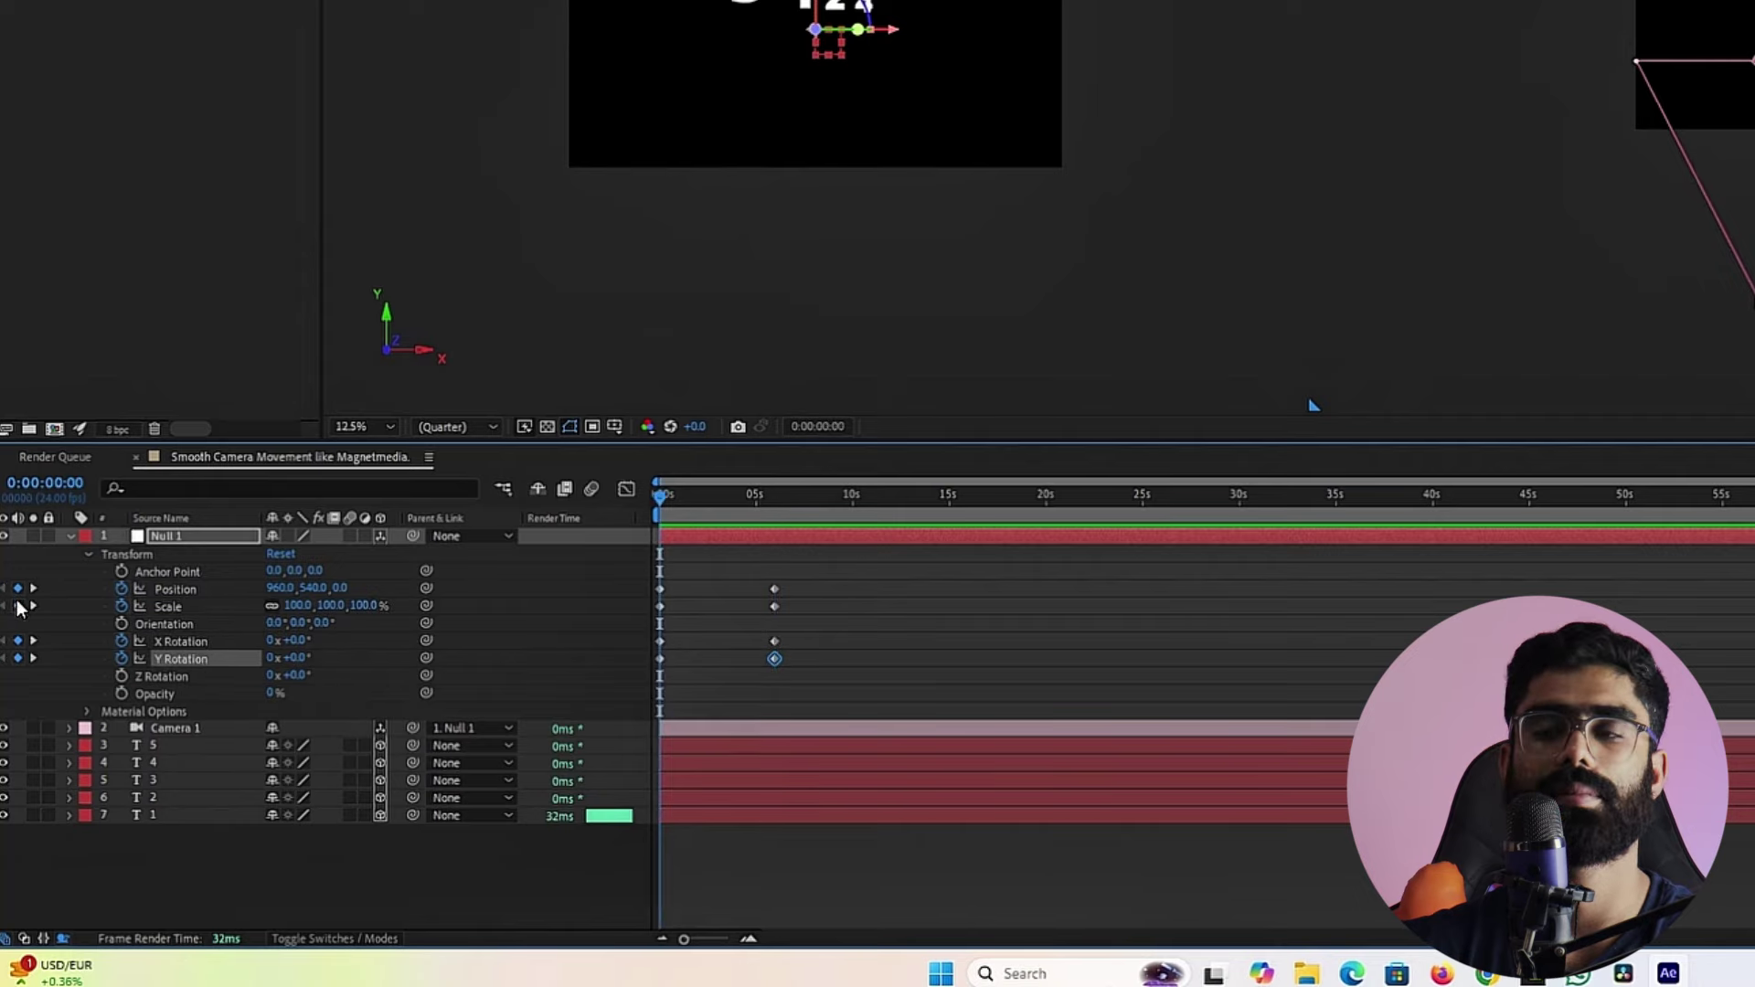
pyautogui.click(760, 565)
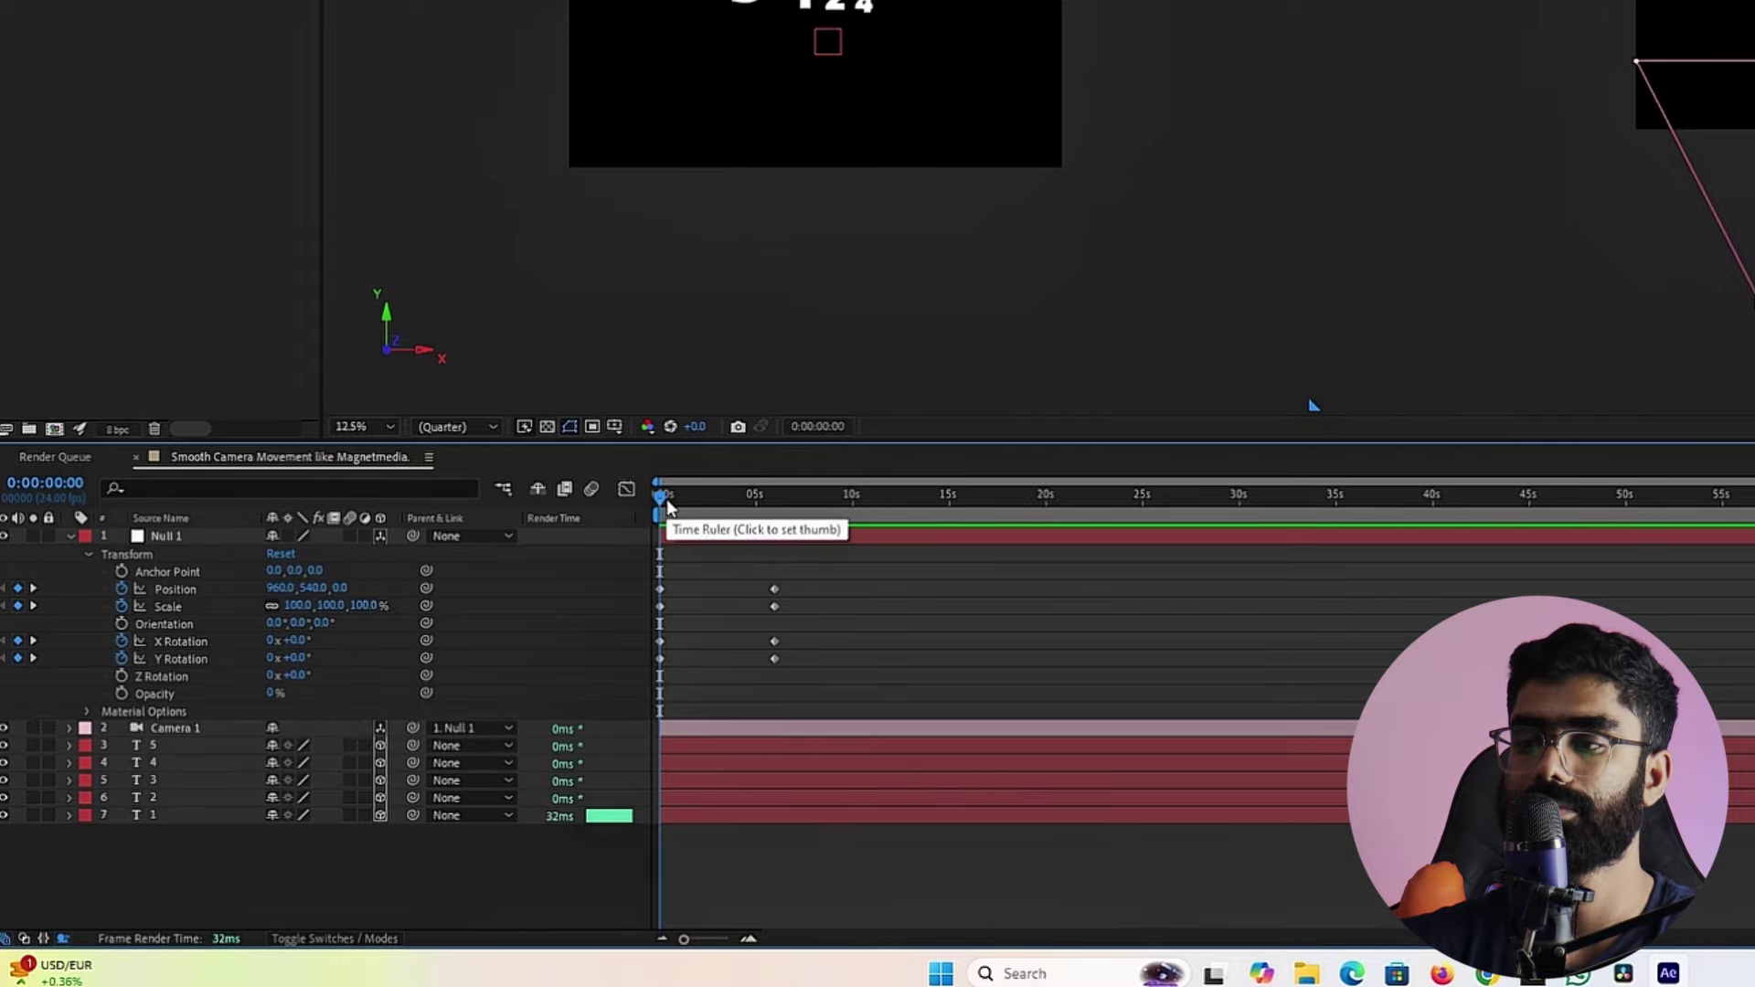
# Step: At the 0:00:05:23 keyframe, shift the null's Position forward in depth and sideways so the camera moves in on the number 5
pyautogui.moveTo(667, 503); pyautogui.dragTo(775, 507)
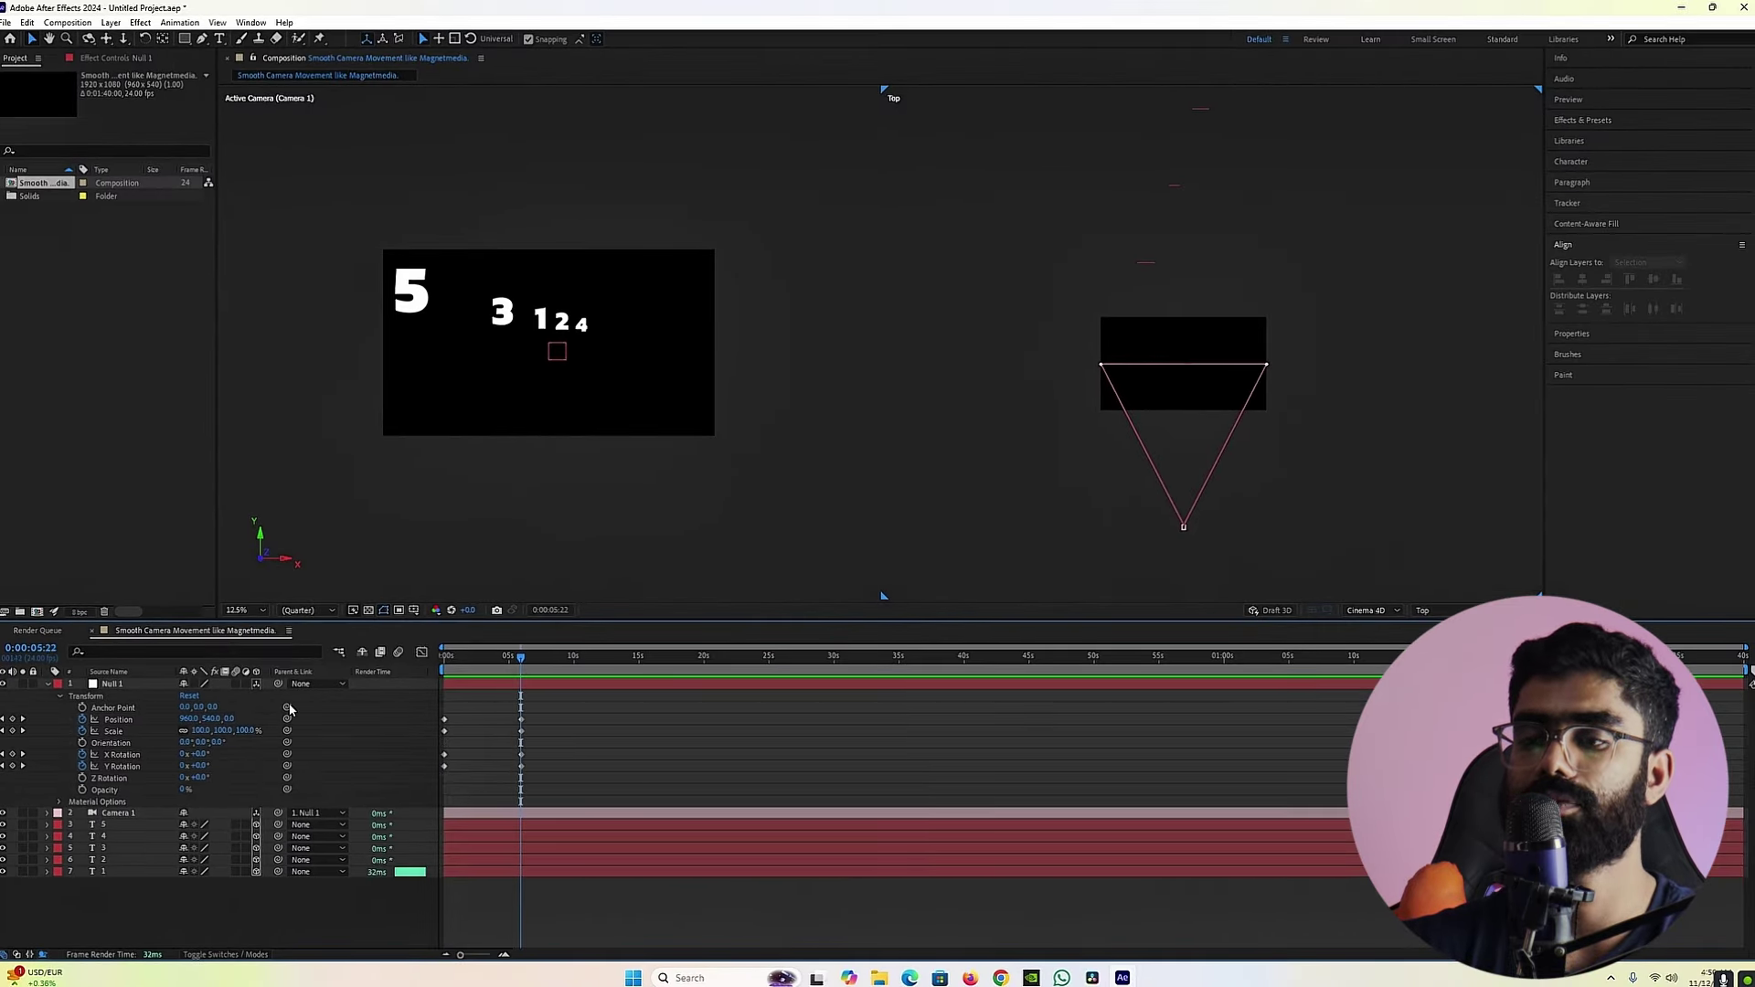
pyautogui.click(22, 720)
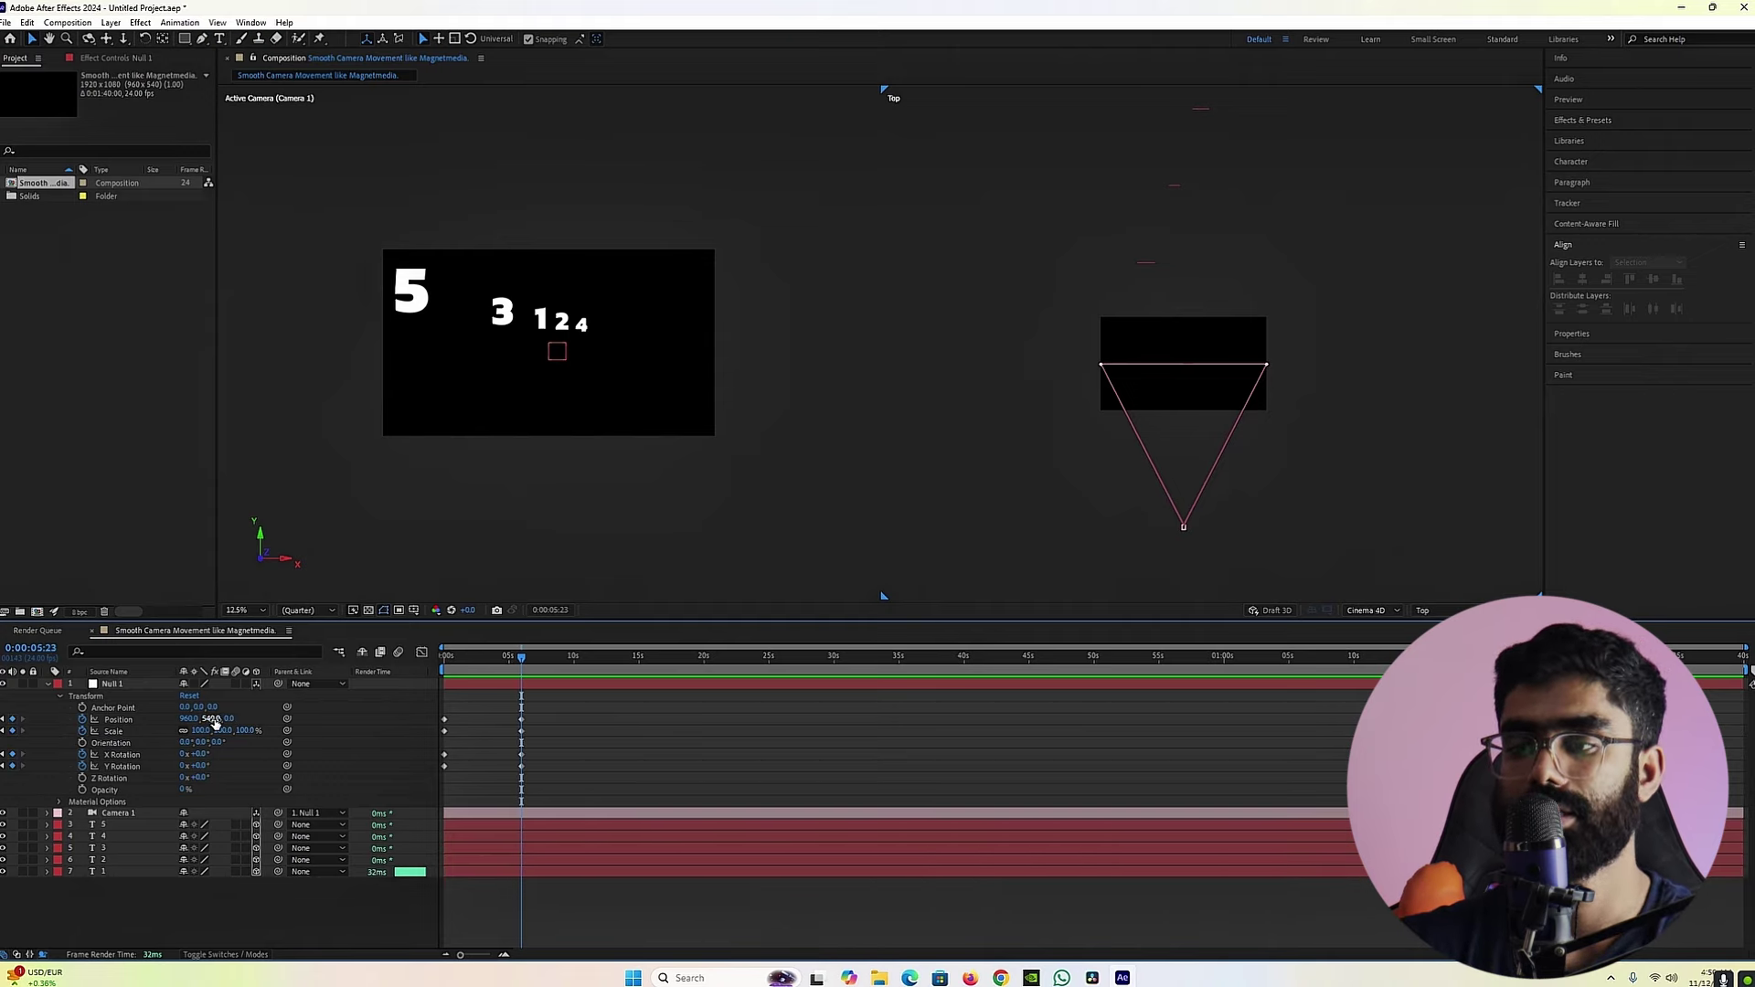
pyautogui.moveTo(228, 720); pyautogui.dragTo(1417, 715)
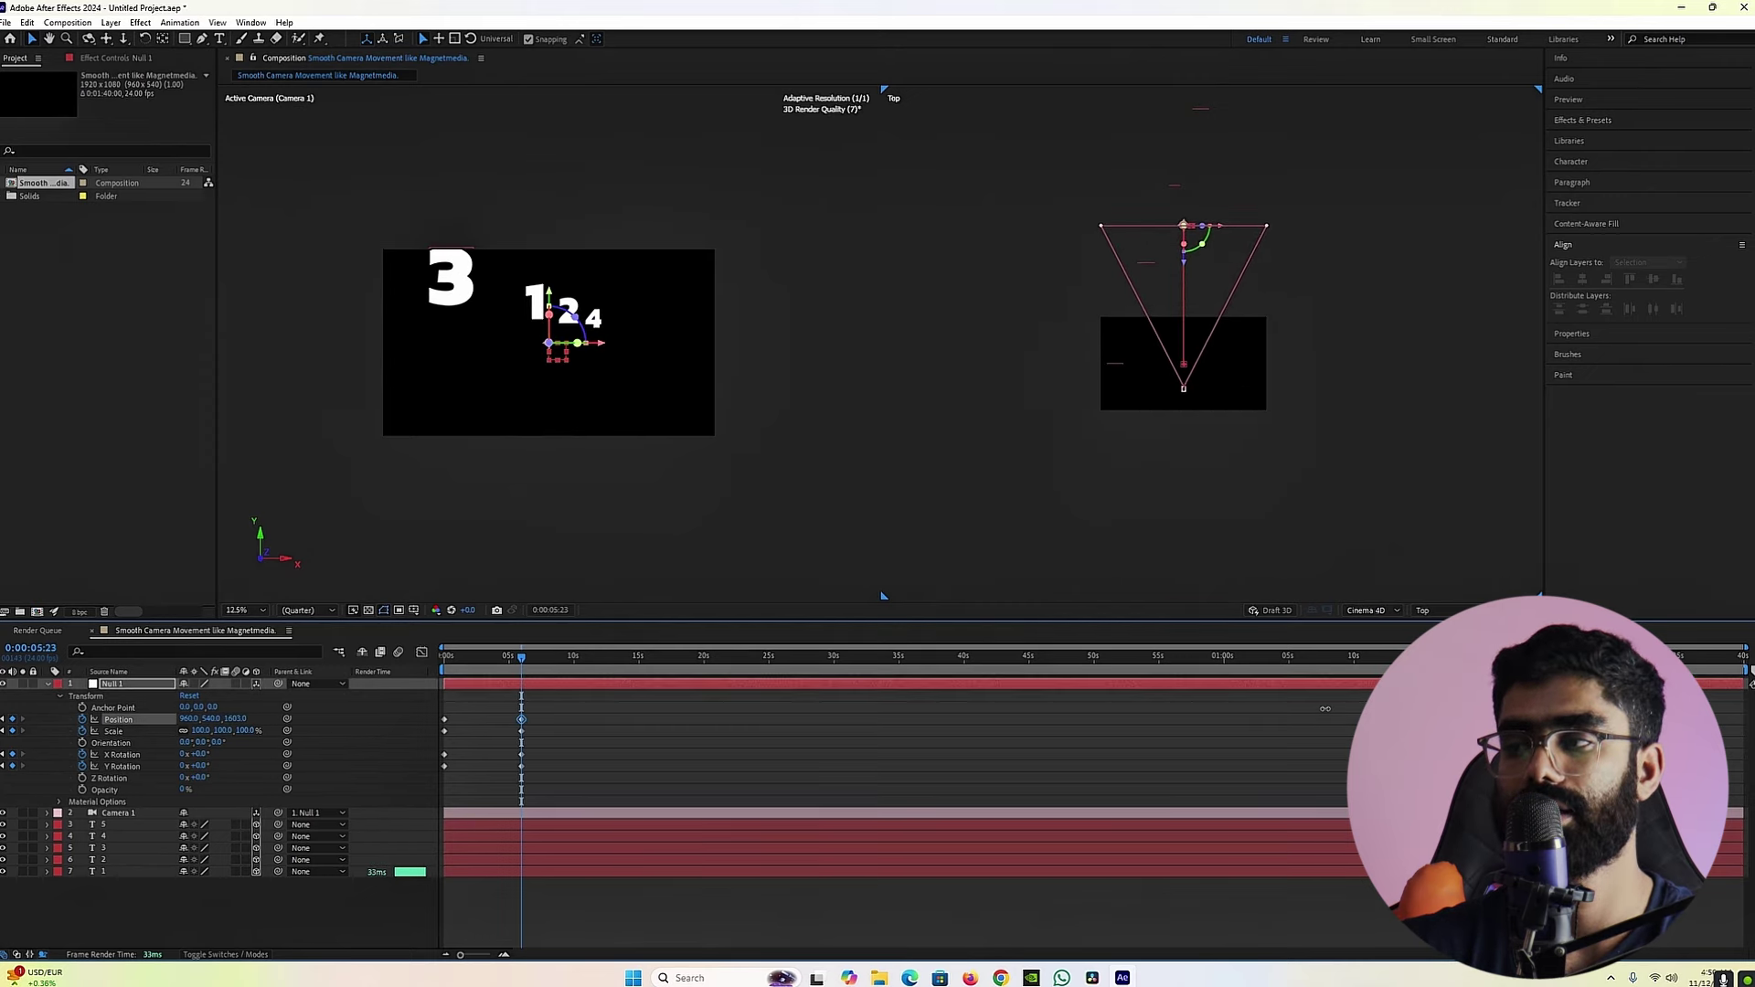
pyautogui.moveTo(186, 720); pyautogui.dragTo(41, 722)
pyautogui.click(201, 720)
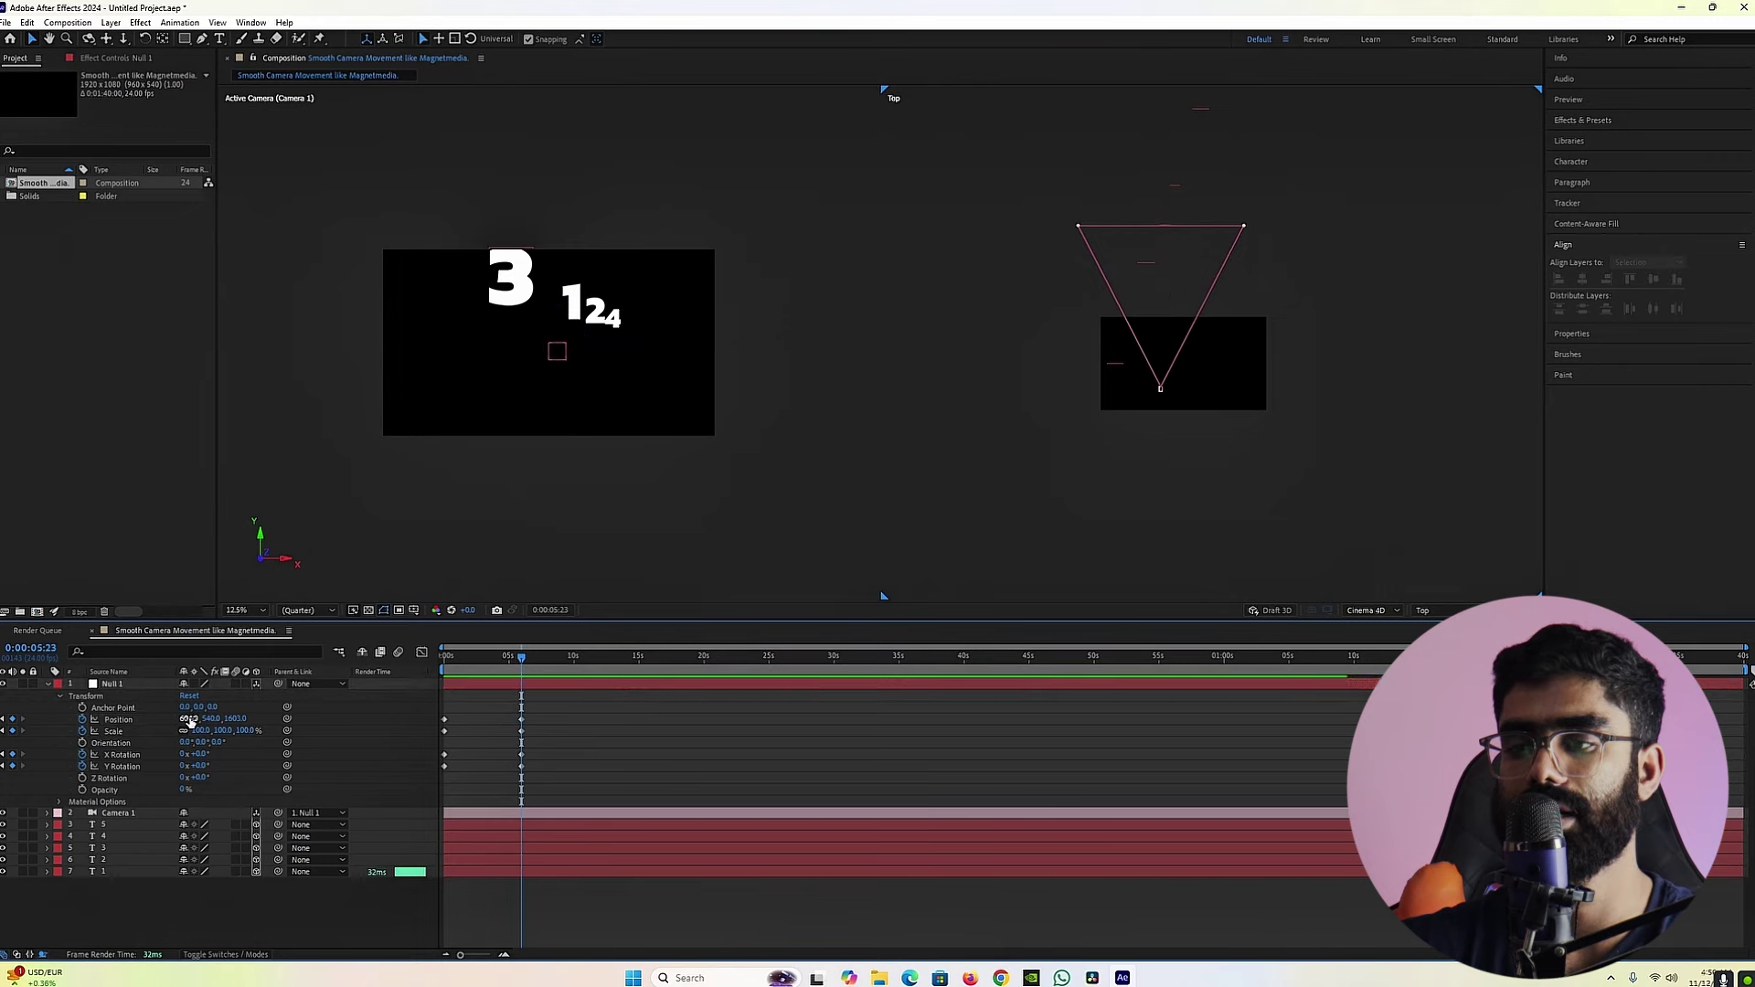
pyautogui.moveTo(189, 720); pyautogui.dragTo(19, 719)
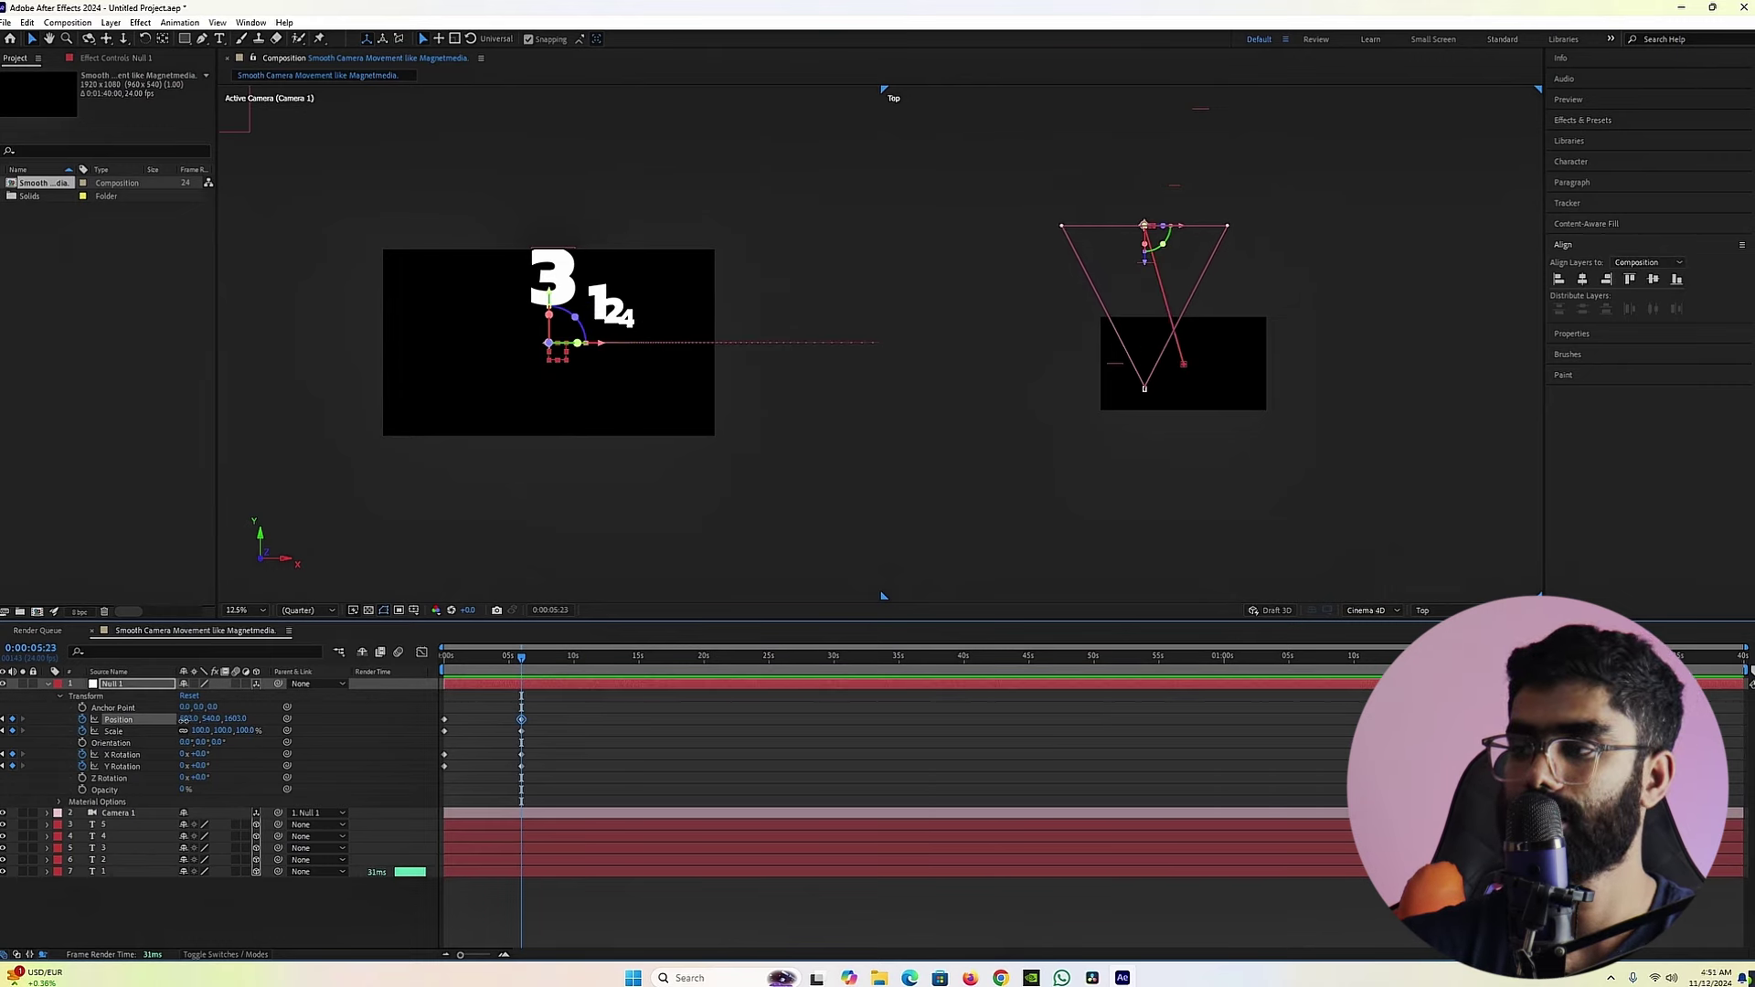
pyautogui.moveTo(188, 720)
pyautogui.mouseDown()
pyautogui.moveTo(132, 727)
pyautogui.moveTo(173, 727)
pyautogui.moveTo(156, 722)
pyautogui.mouseUp()
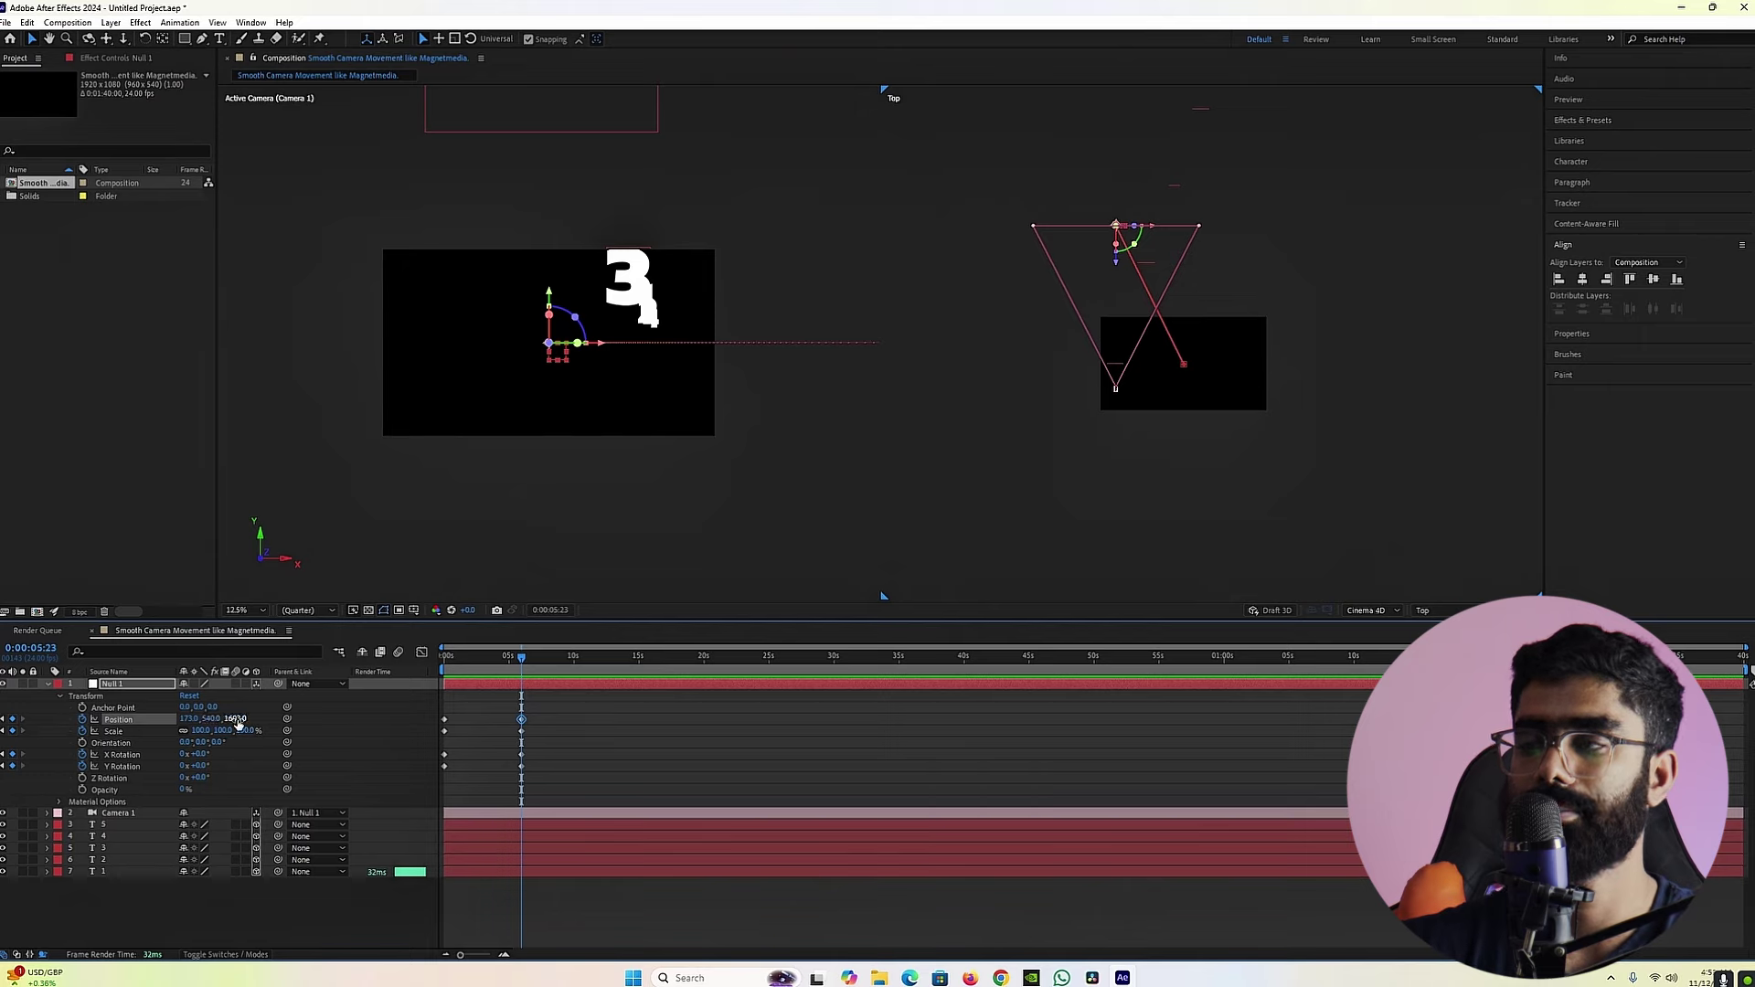
pyautogui.moveTo(240, 719)
pyautogui.mouseDown()
pyautogui.moveTo(187, 719)
pyautogui.moveTo(234, 722)
pyautogui.mouseUp()
# Step: Preview the linear camera move from 0:00:00:00
pyautogui.click(536, 698)
pyautogui.moveTo(508, 660); pyautogui.dragTo(444, 666)
pyautogui.press('space')
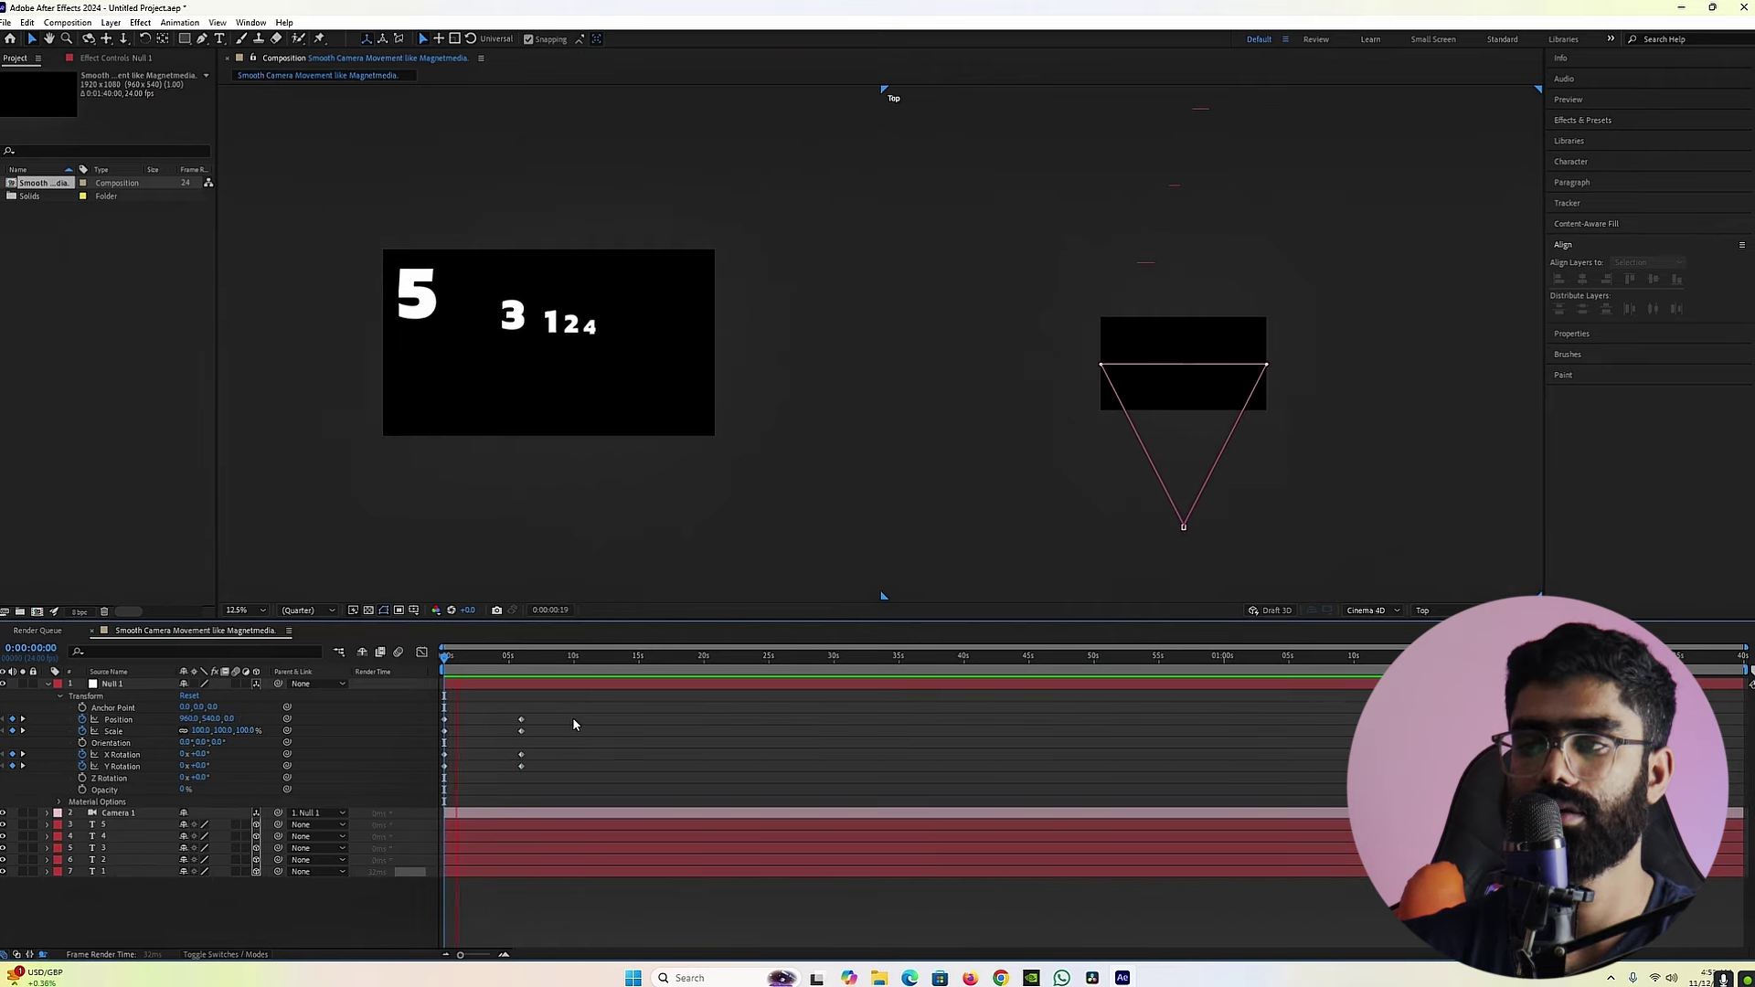
pyautogui.press('space')
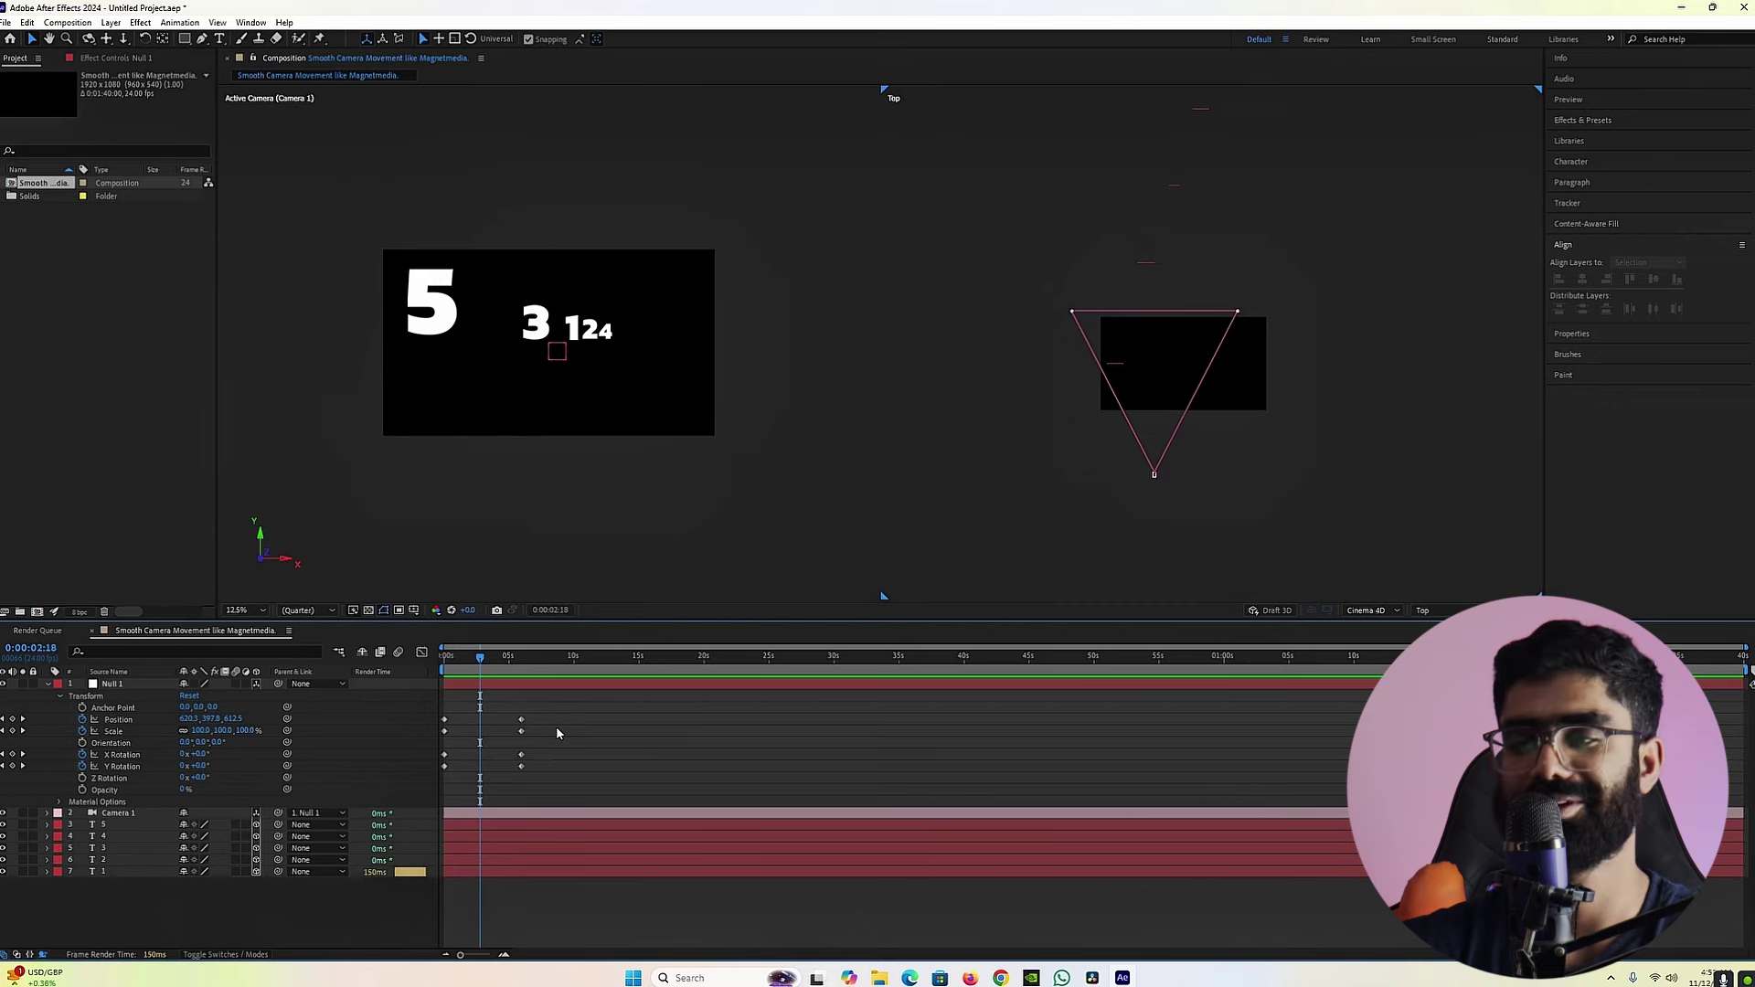
# Step: Apply Easy Ease to all of the null's Position, Scale and Rotation keyframes
pyautogui.moveTo(568, 705); pyautogui.dragTo(419, 786)
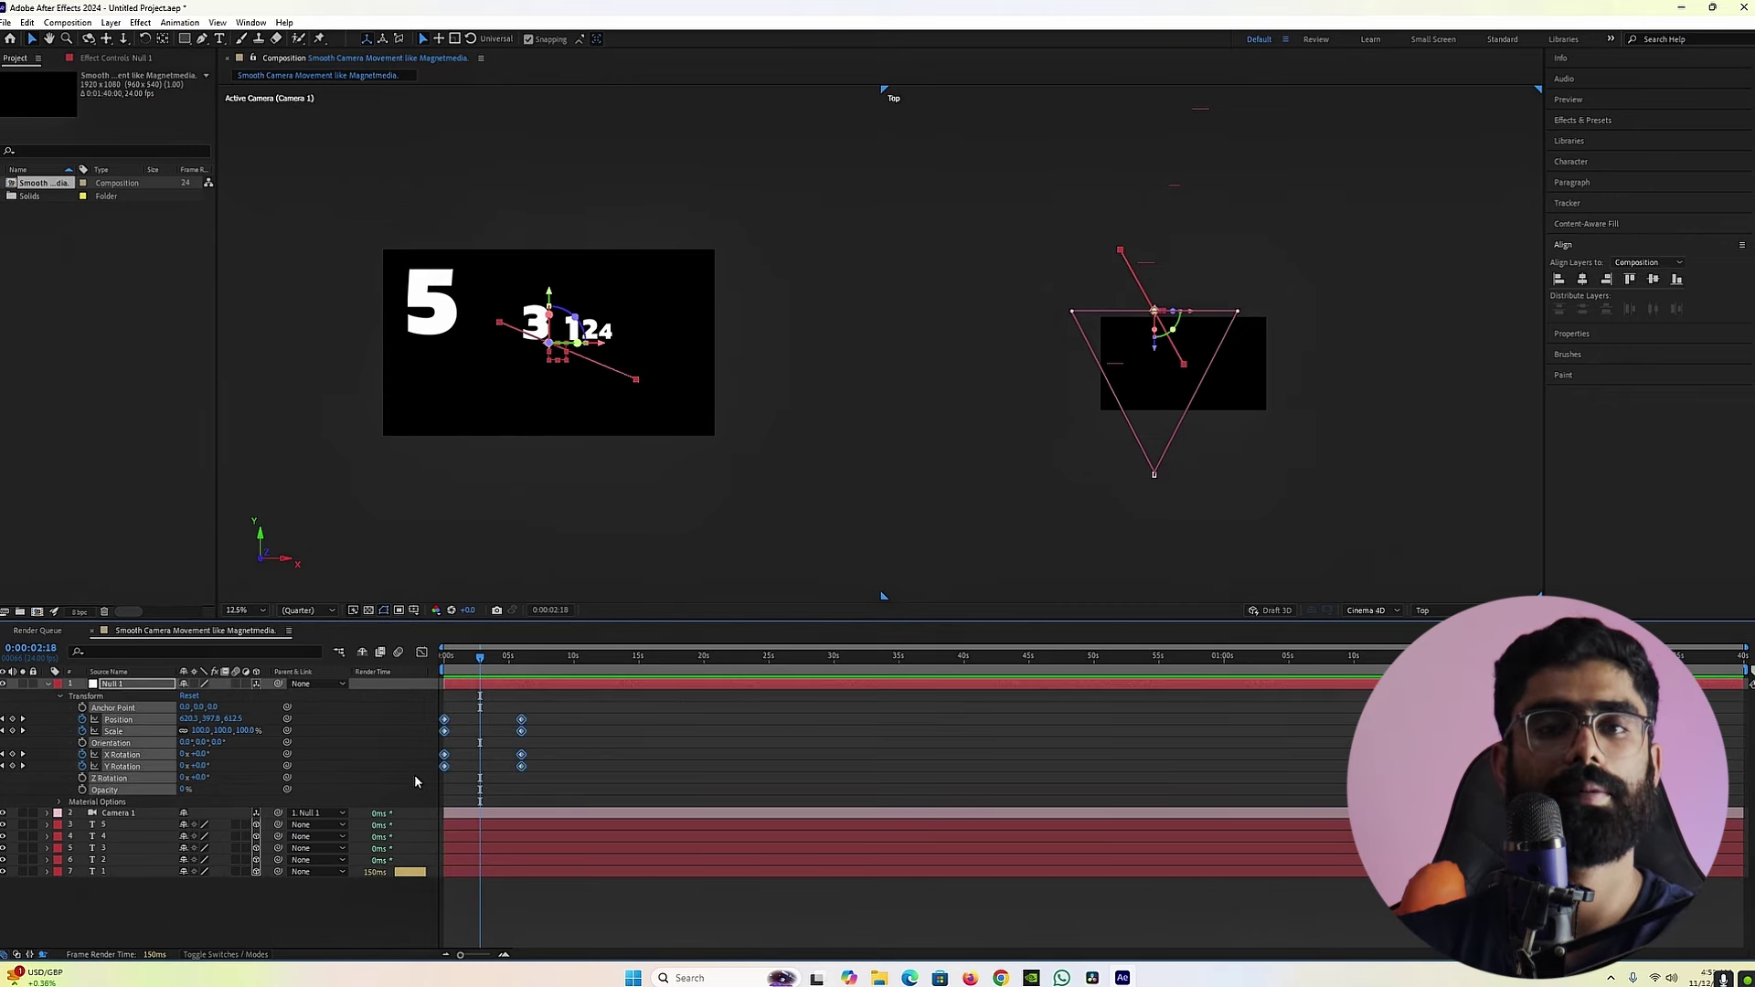
pyautogui.press('F9')
pyautogui.click(412, 771)
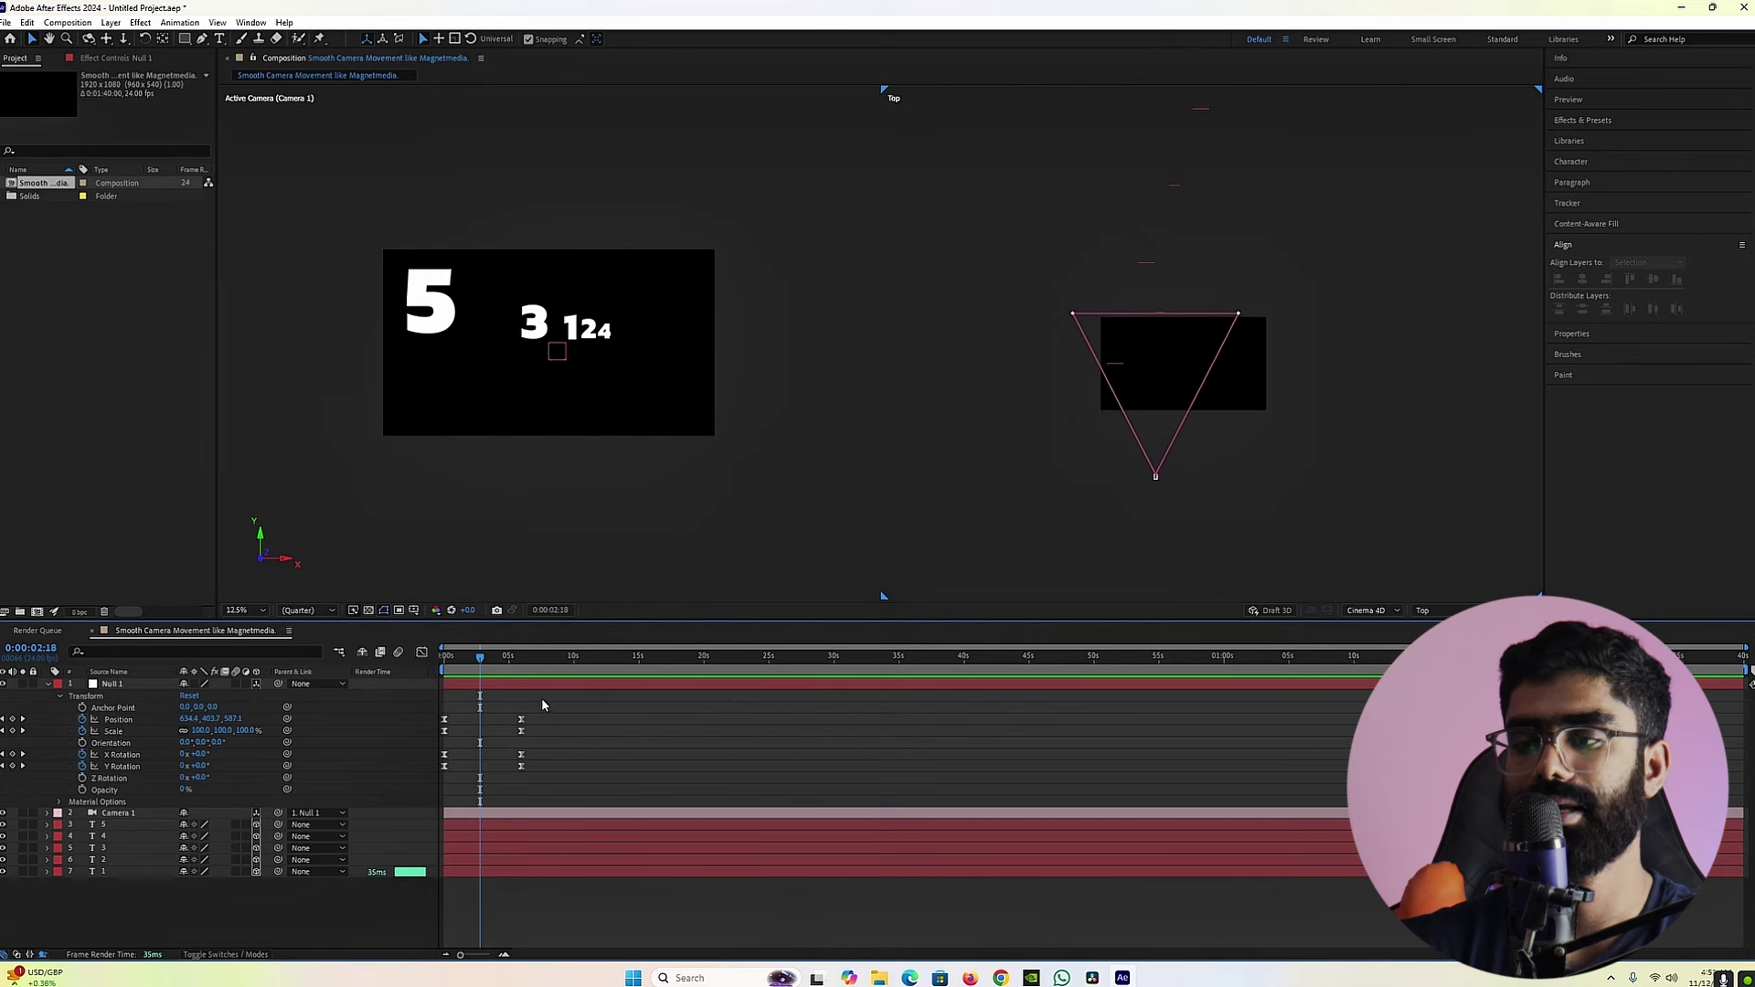
# Step: In the speed graph, stretch the last keyframe's ease so the null's speed peaks early and slows down gradually
pyautogui.moveTo(541, 699); pyautogui.dragTo(437, 786)
pyautogui.click(424, 654)
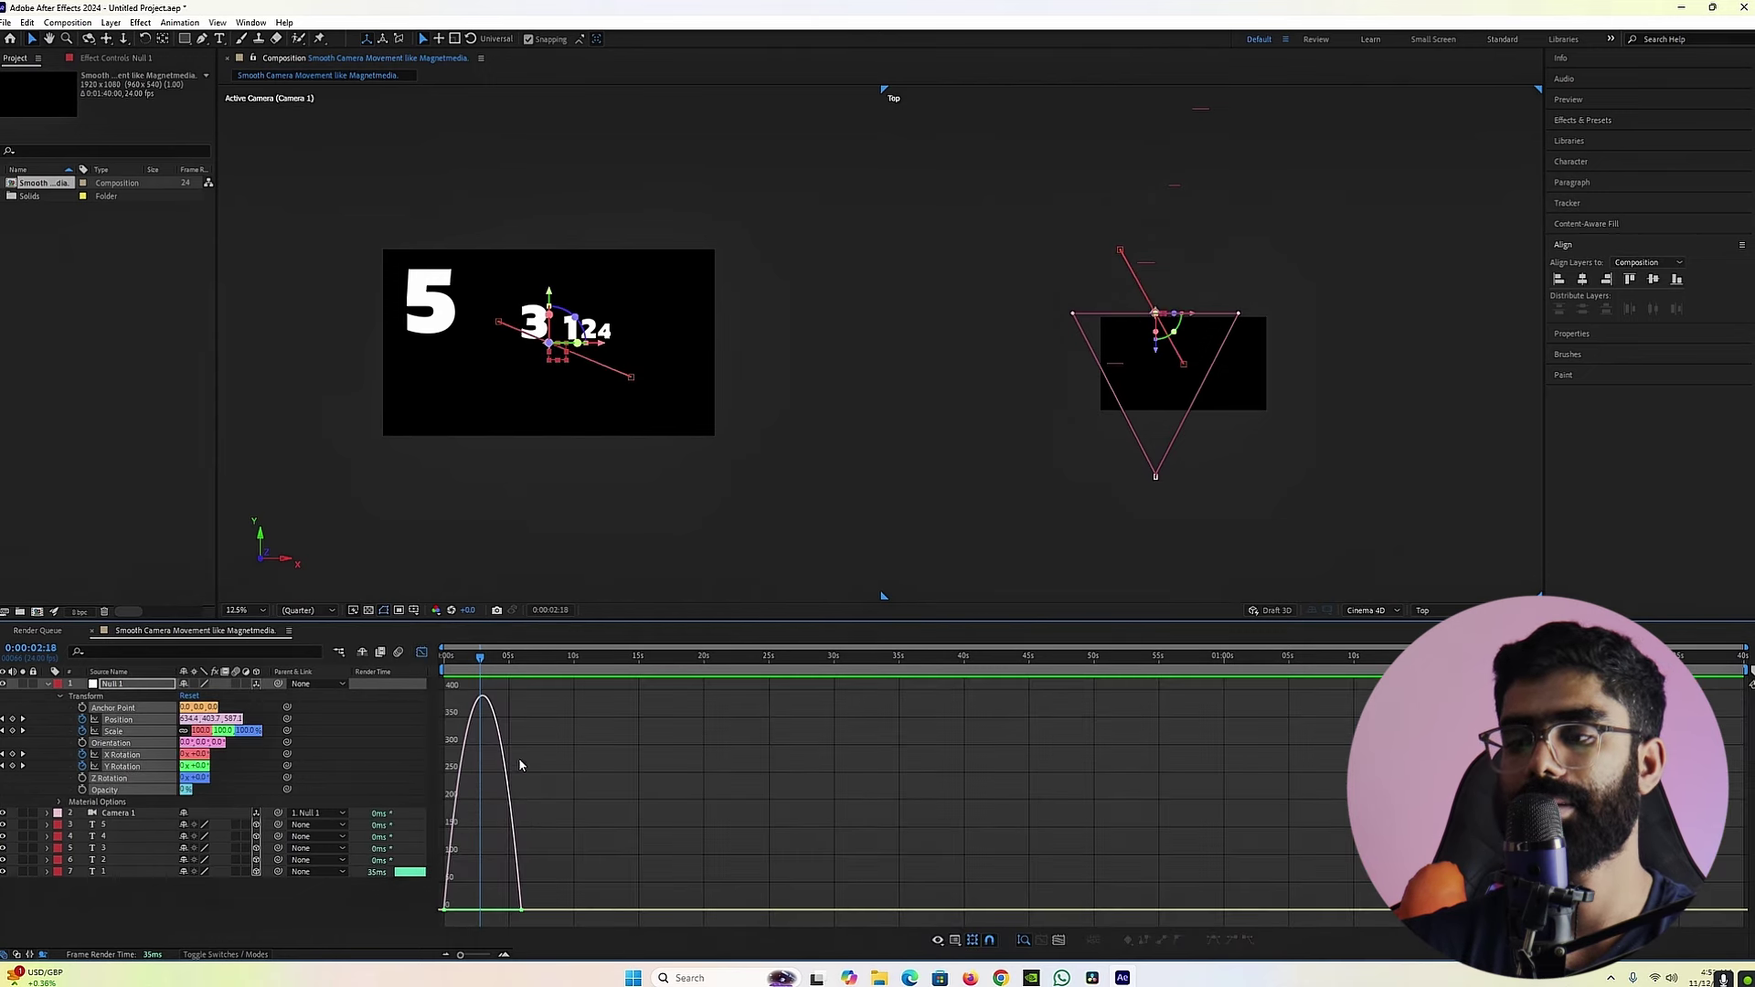
pyautogui.moveTo(592, 801); pyautogui.dragTo(439, 927)
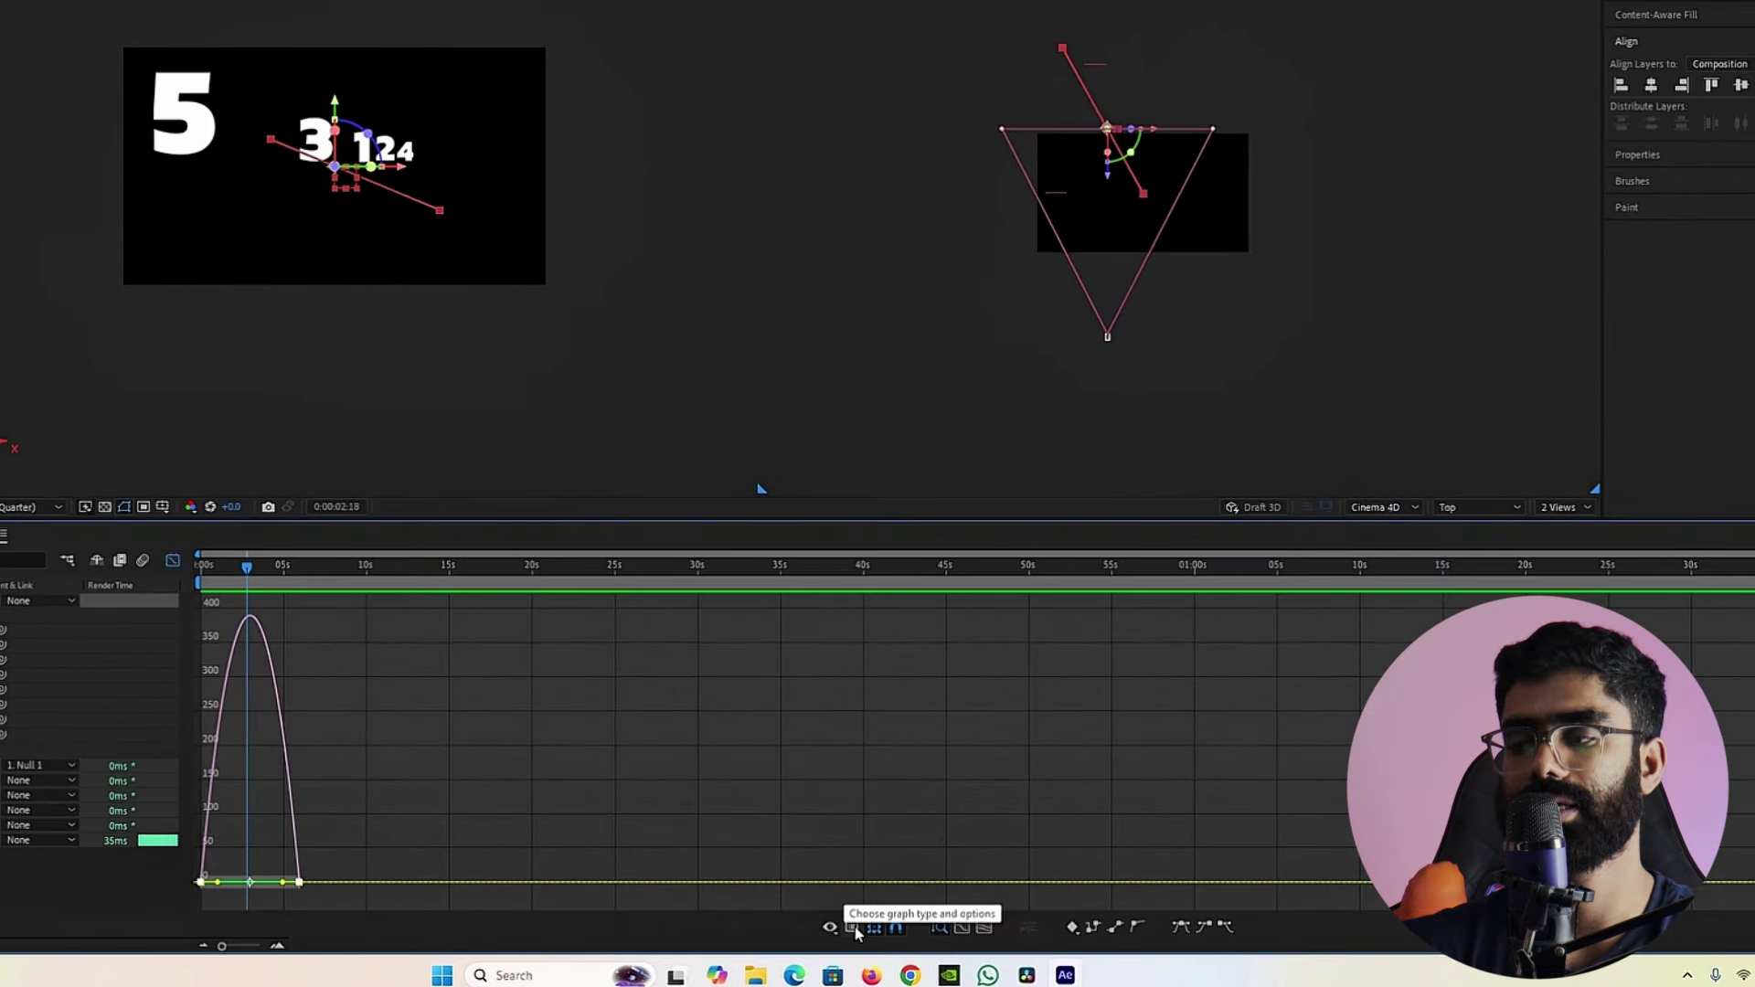
pyautogui.click(856, 929)
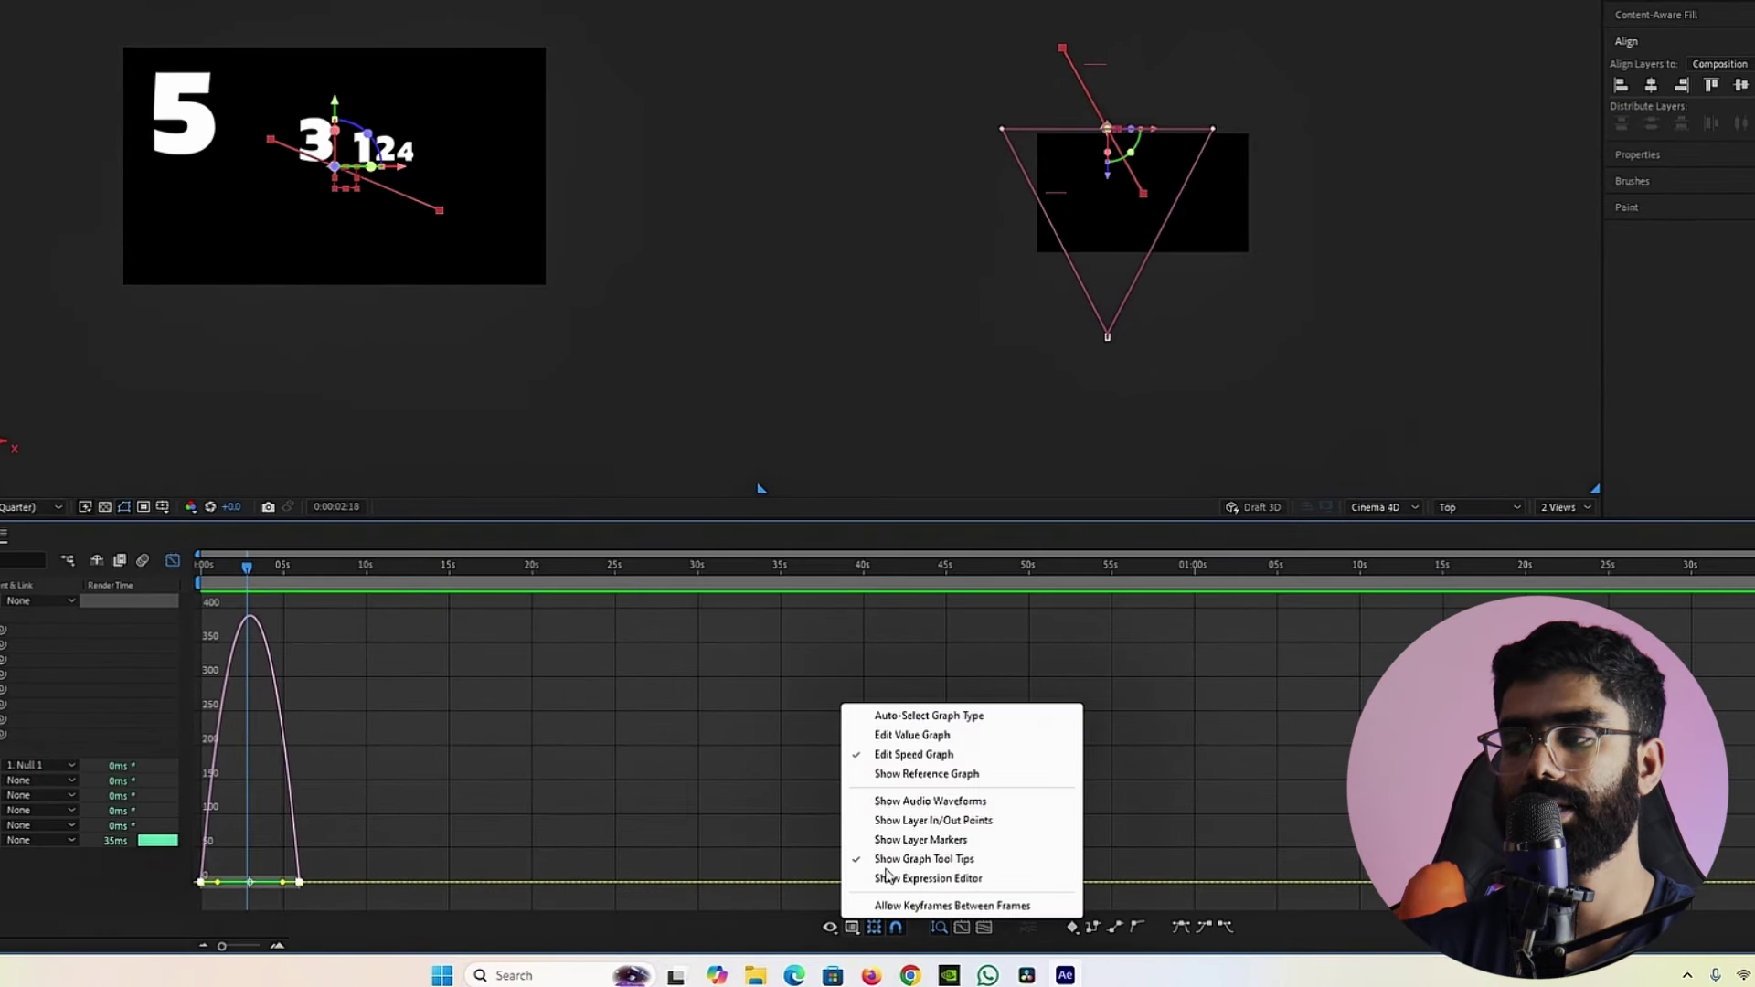
pyautogui.click(924, 736)
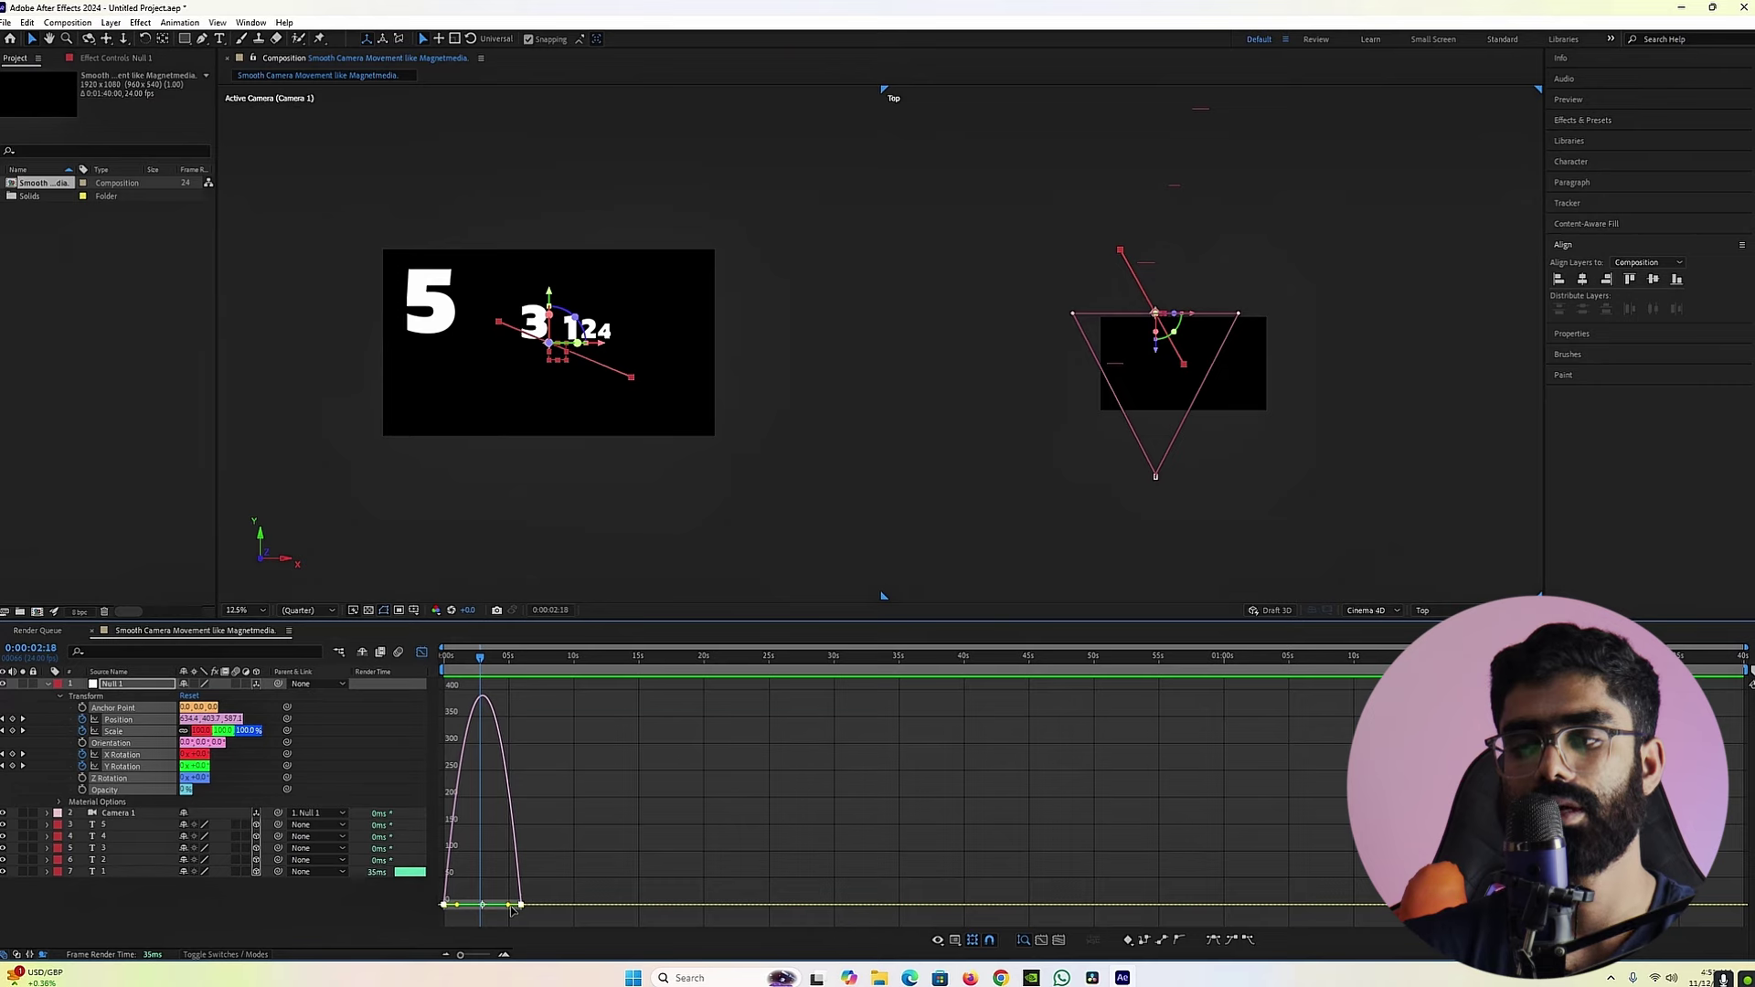
pyautogui.moveTo(511, 908); pyautogui.dragTo(464, 913)
# Step: Preview the eased camera move from the start and close the Graph Editor
pyautogui.click(444, 659)
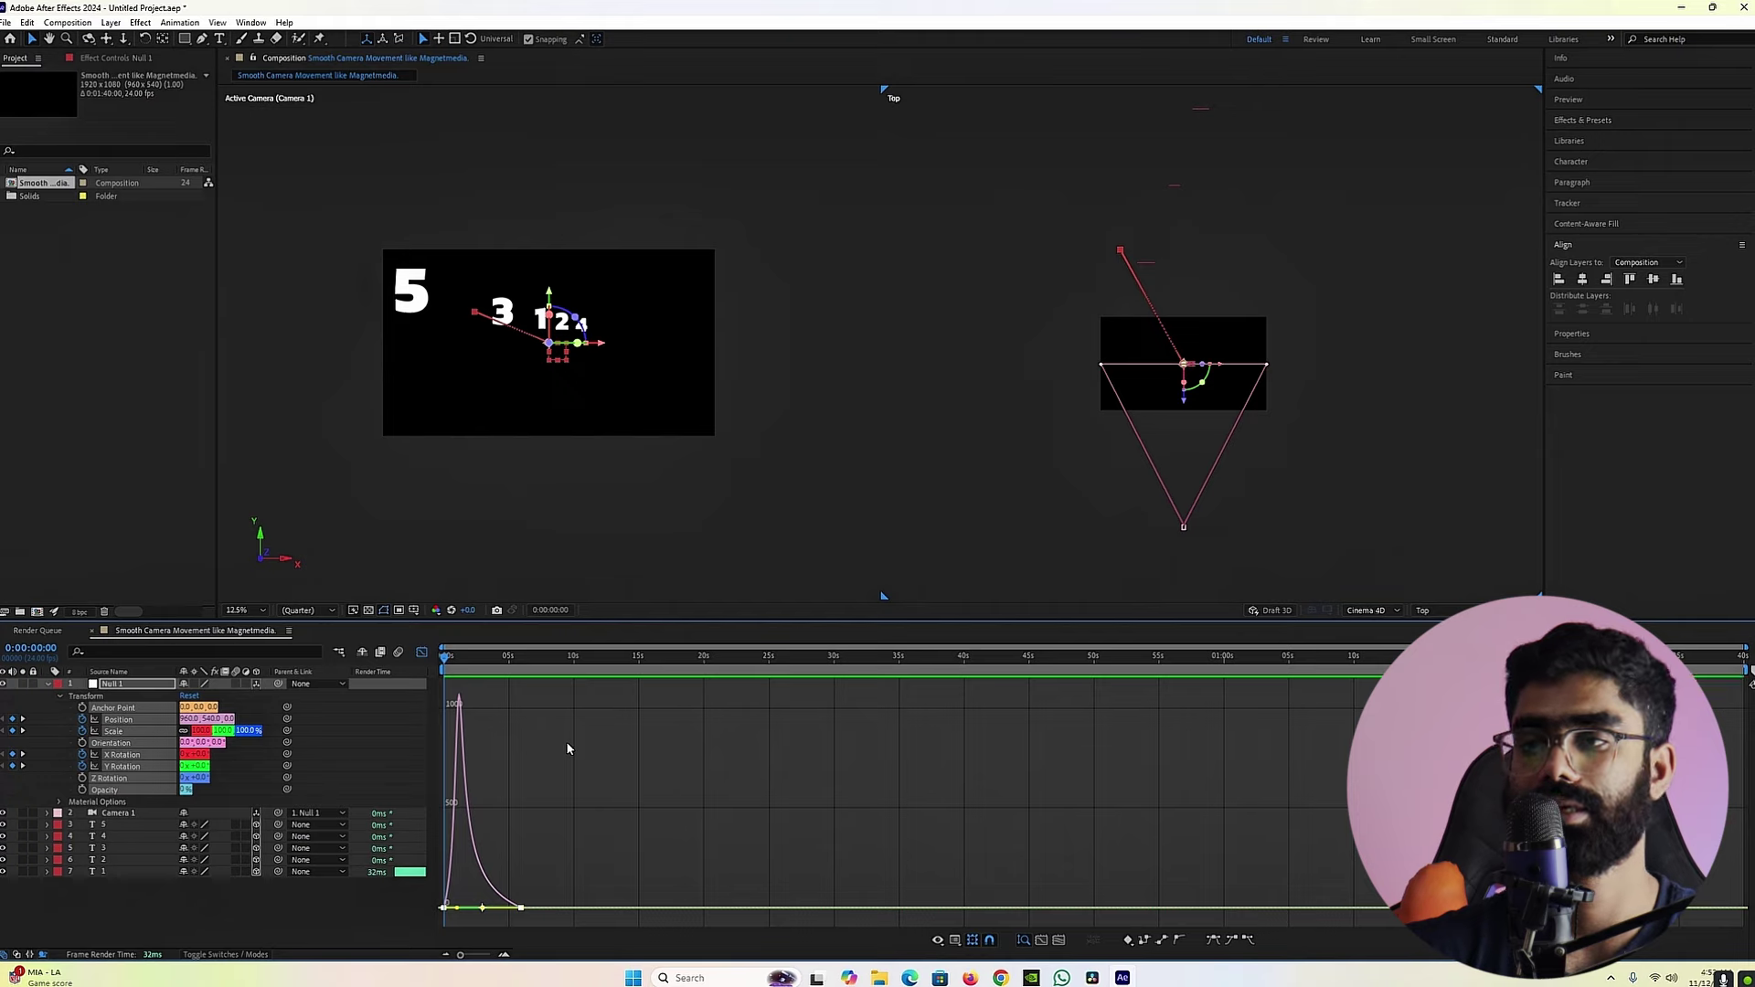
pyautogui.press('space')
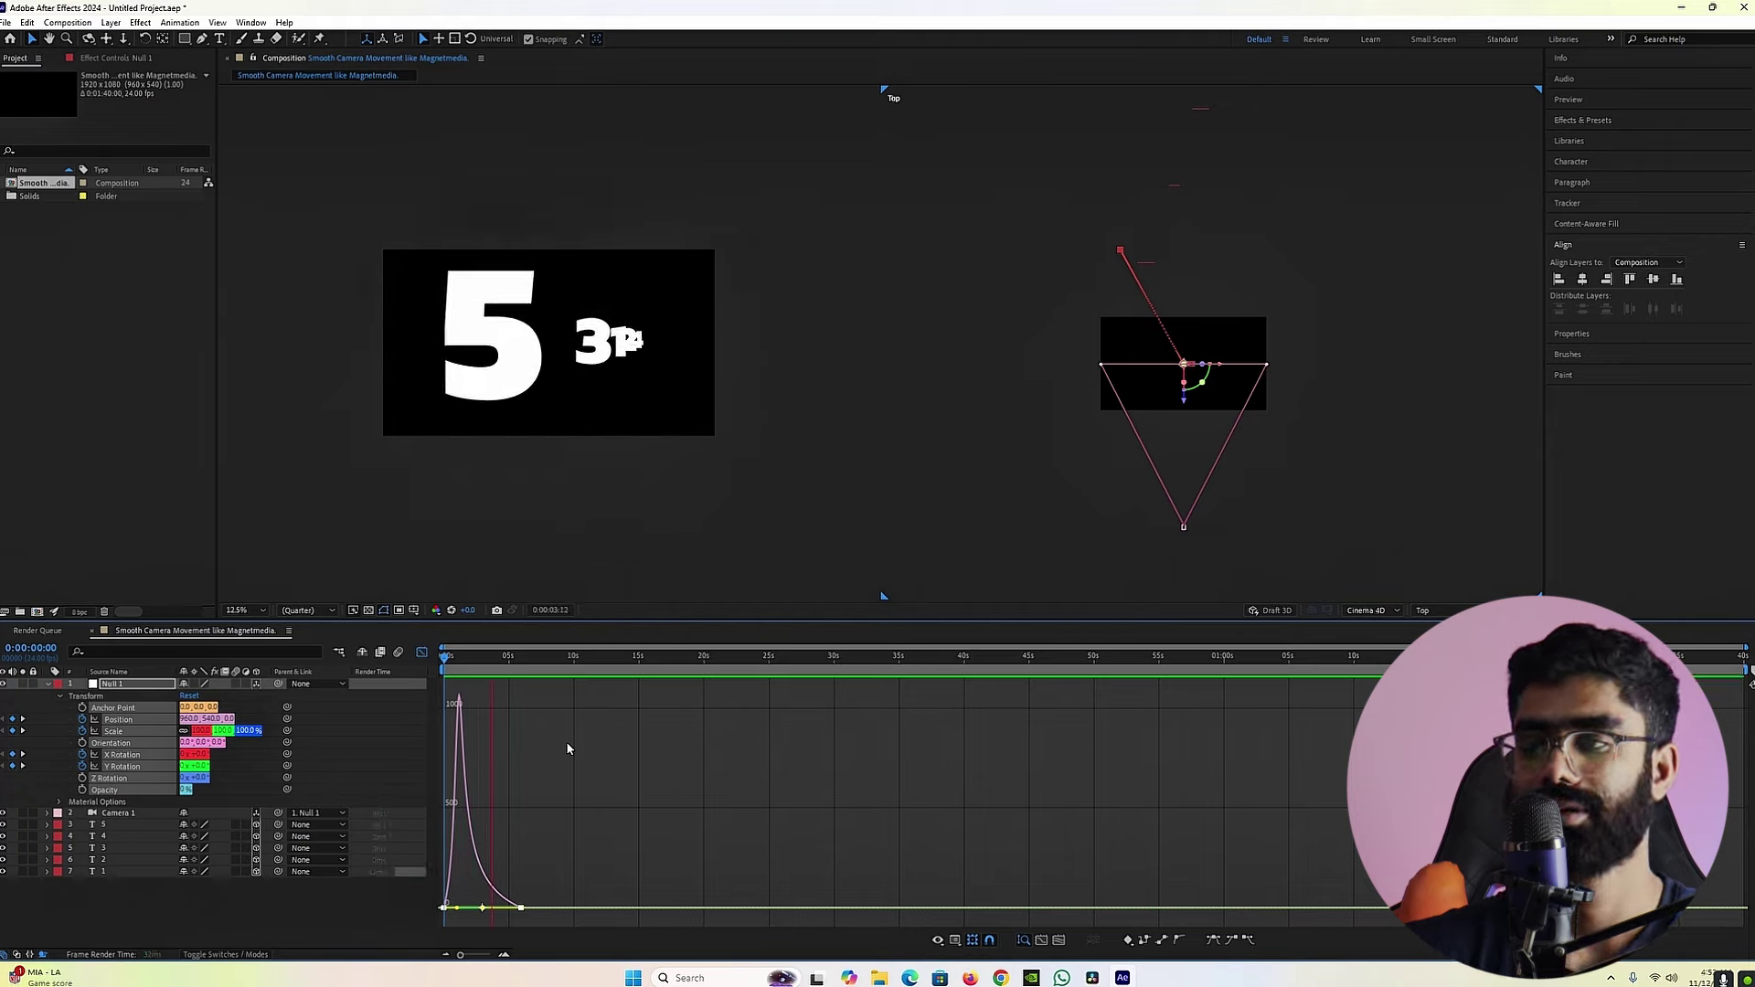
pyautogui.press('space')
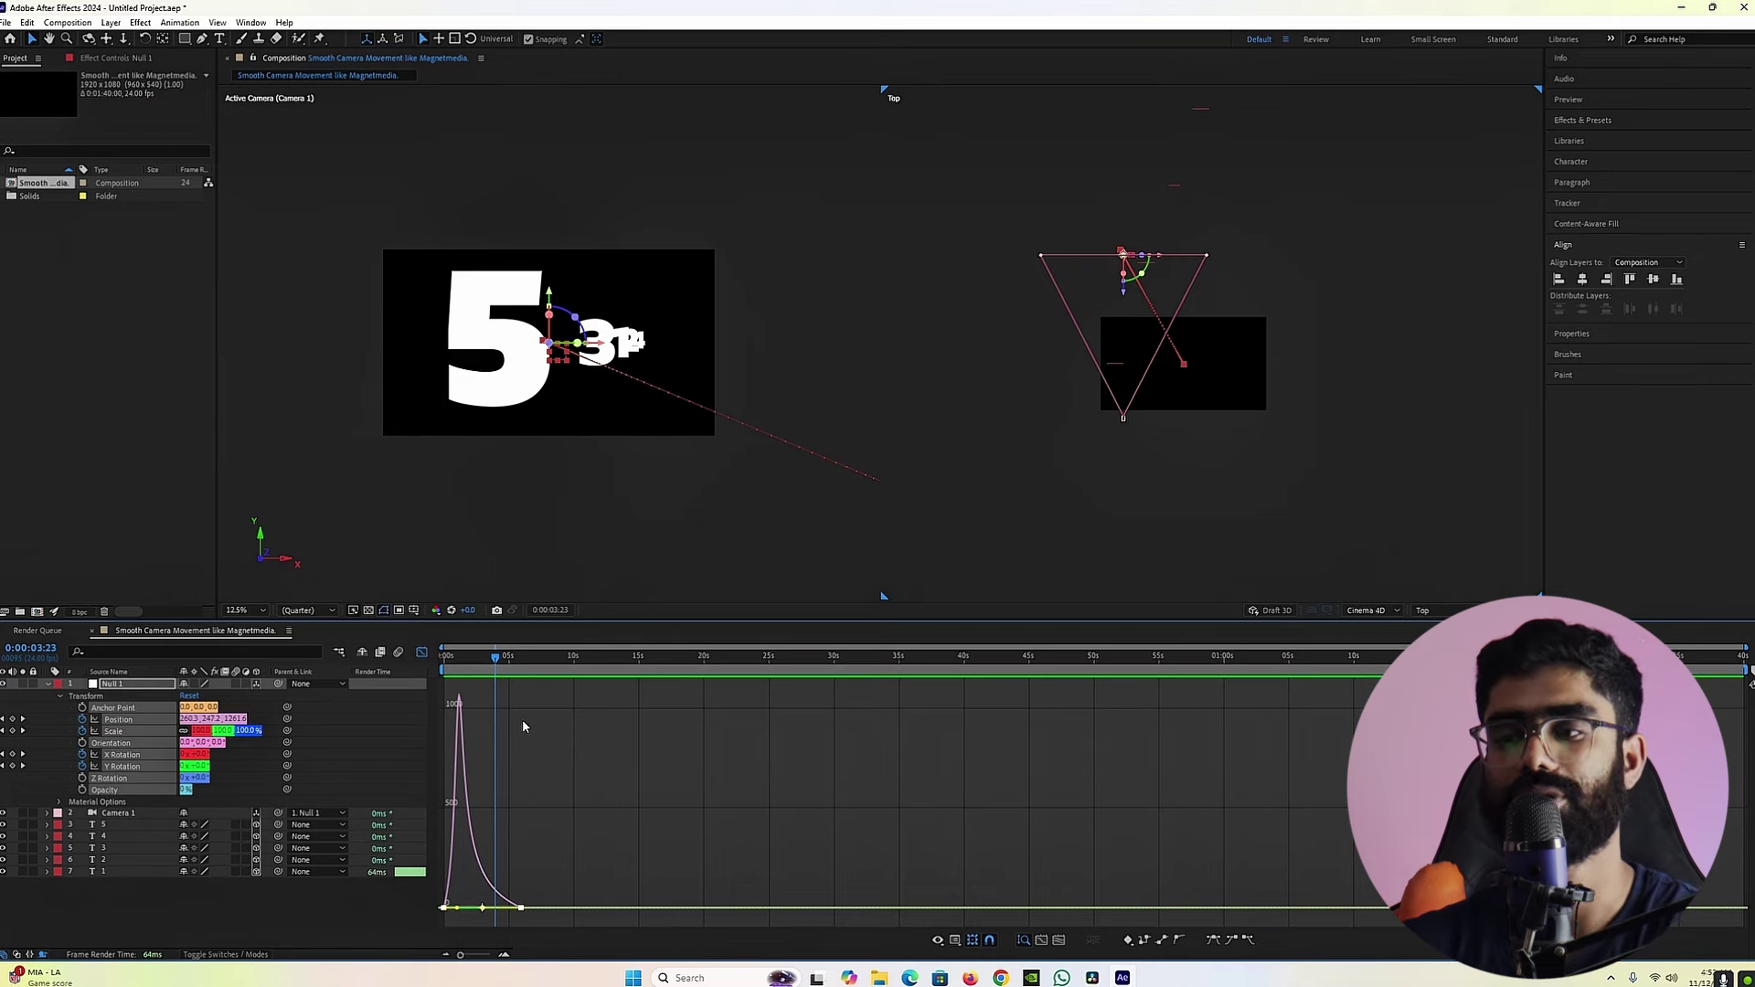
pyautogui.click(423, 653)
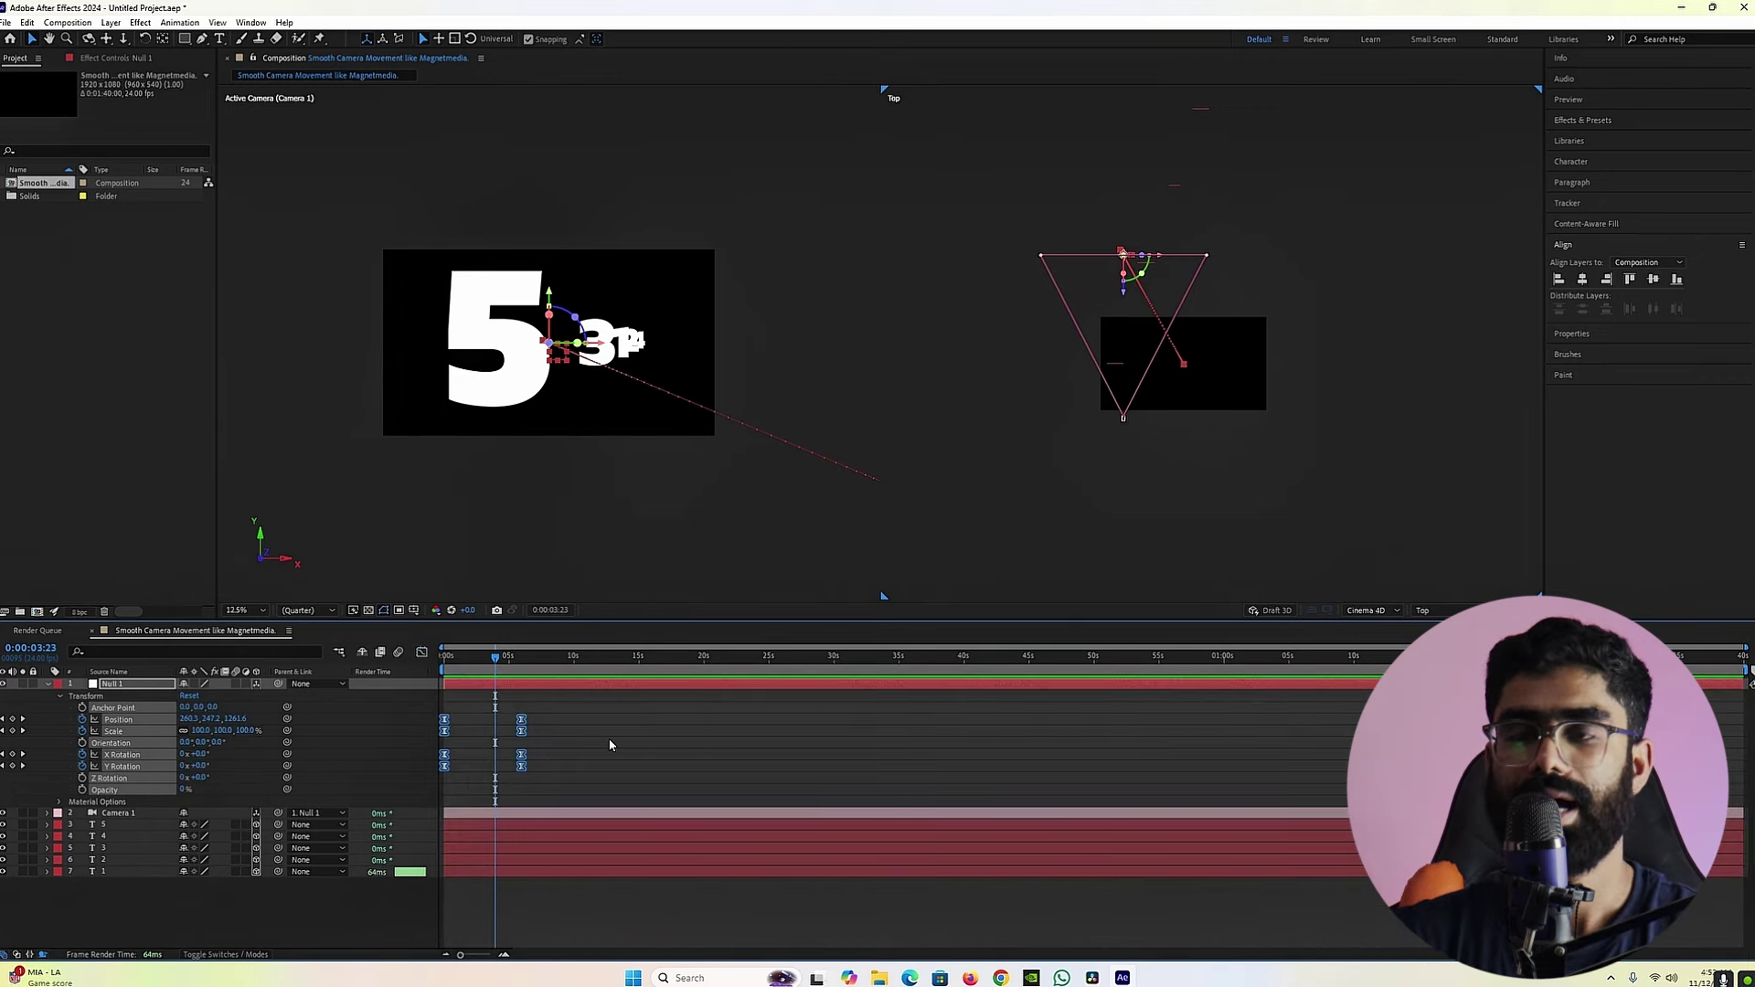
# Step: Replay the eased camera move from 0:00:00:00 with the keyframes deselected
pyautogui.click(447, 670)
pyautogui.click(474, 704)
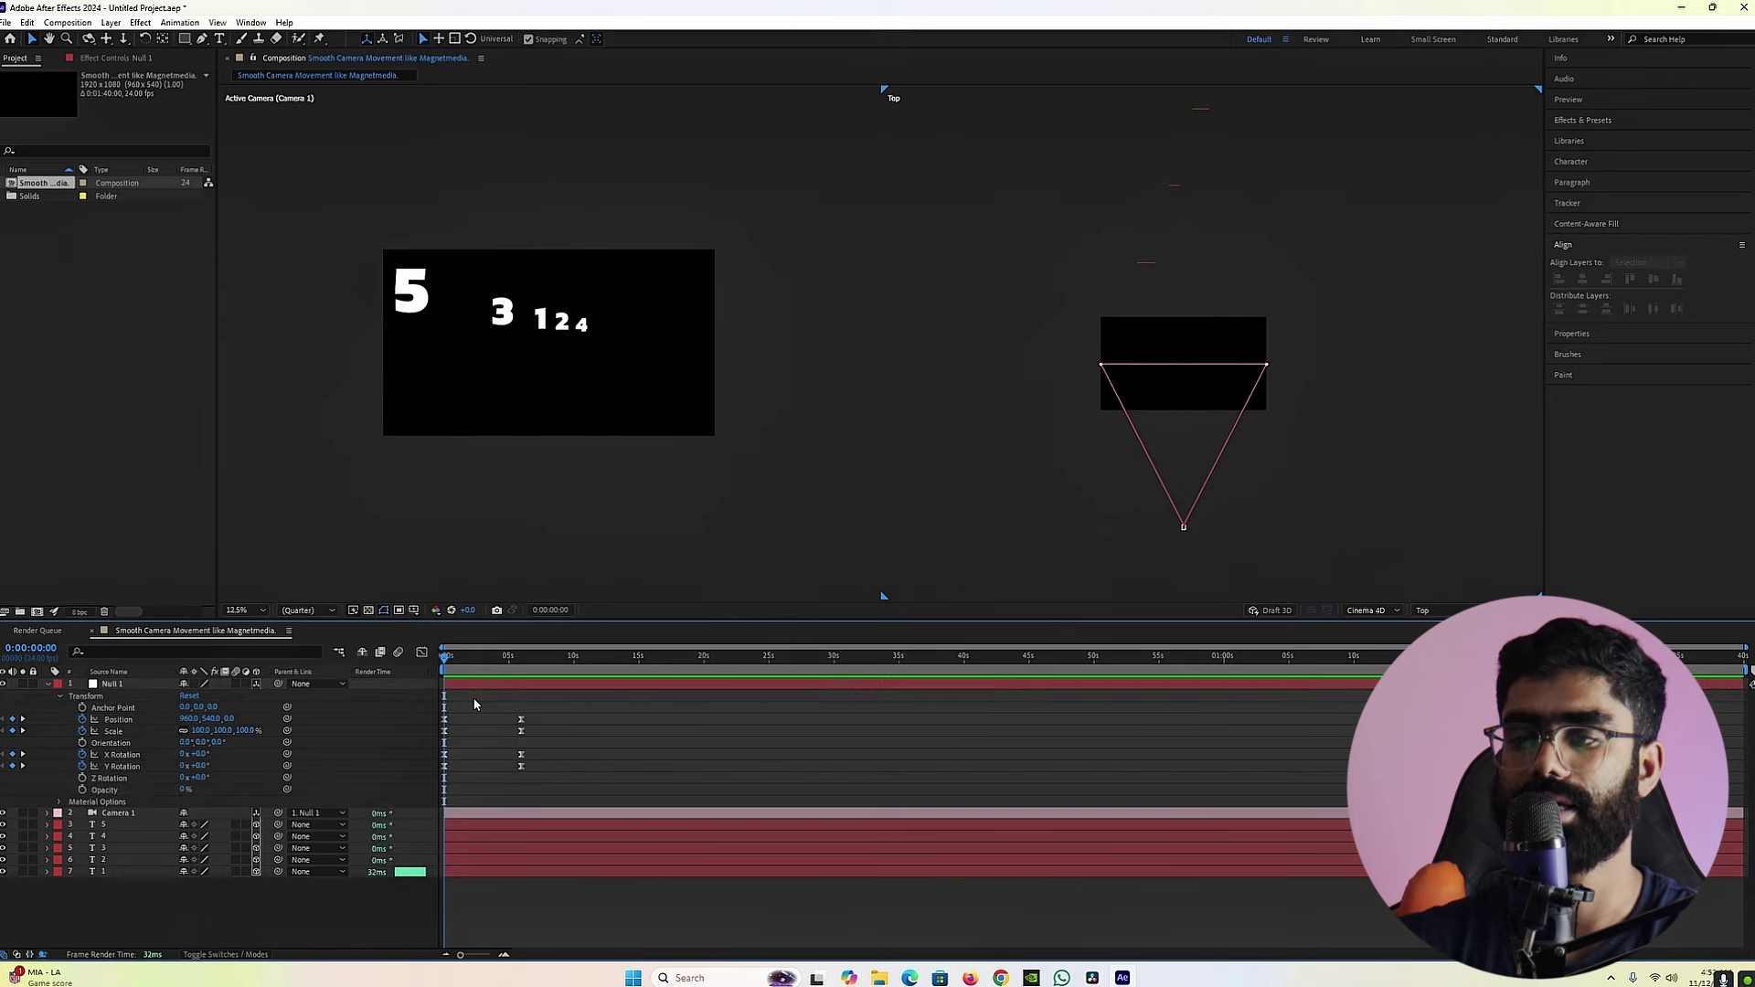
pyautogui.press('space')
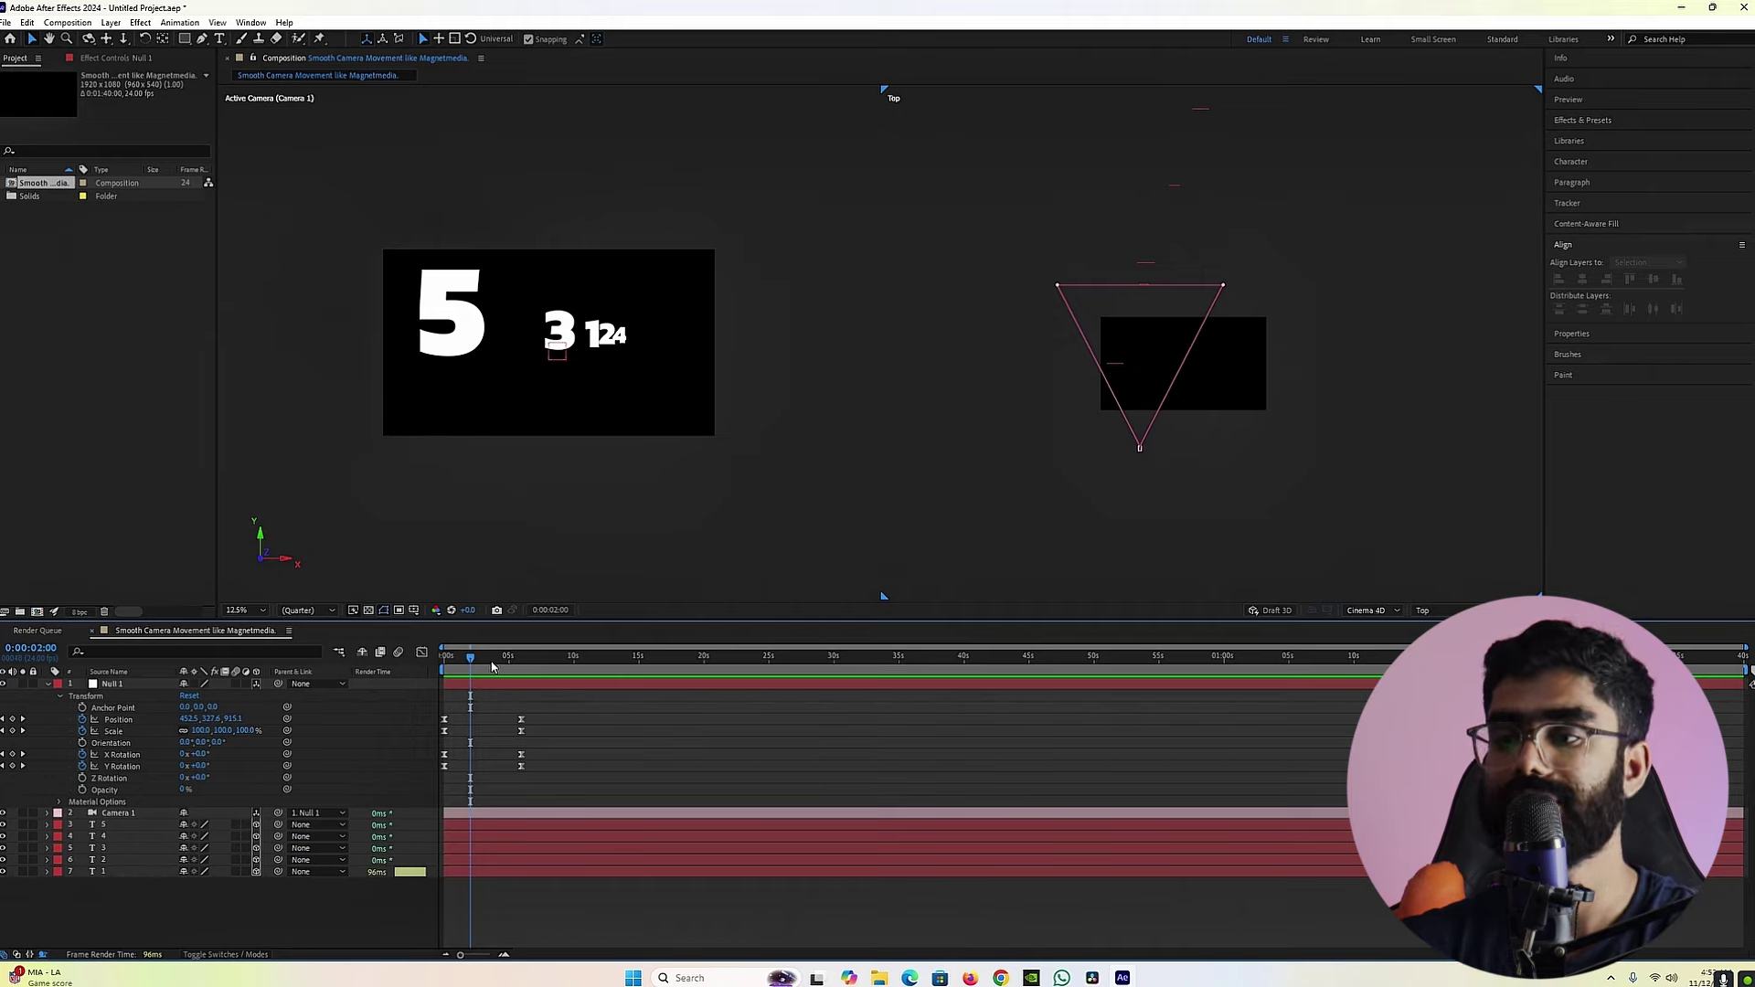
# Step: At 0:00:04:01, add a second null object as a 3D layer and parent Null 1 to it
pyautogui.moveTo(492, 667); pyautogui.dragTo(498, 668)
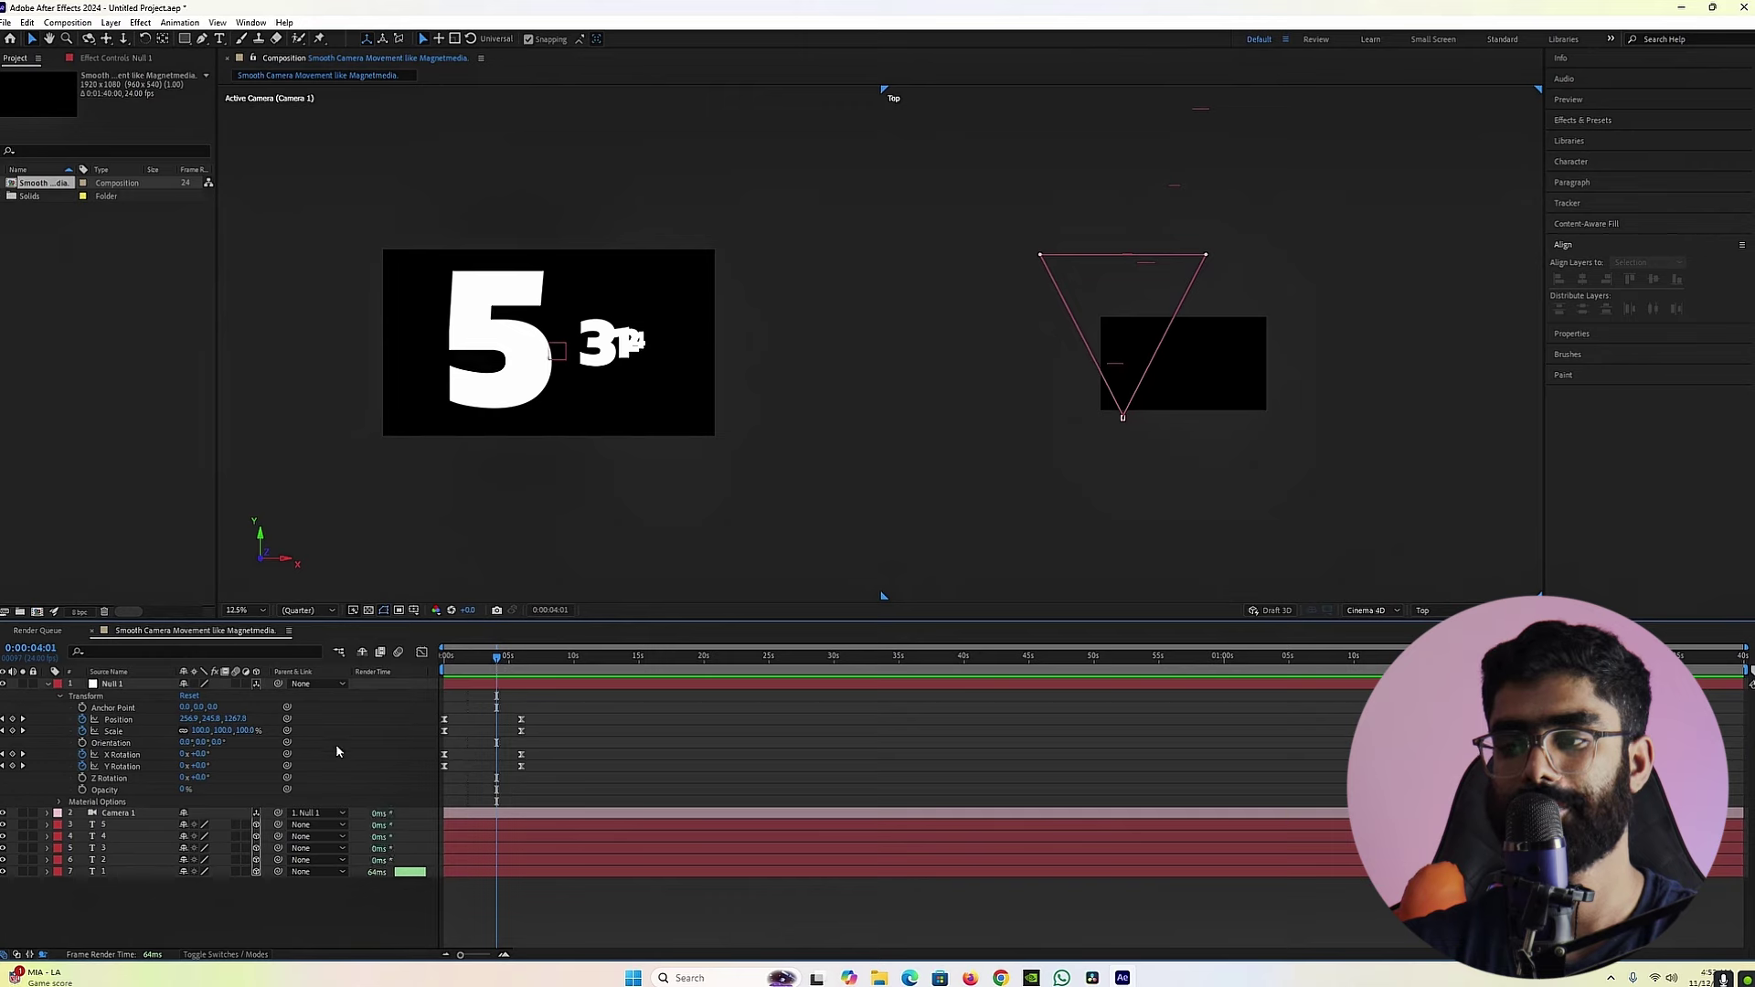
pyautogui.click(49, 685)
pyautogui.rightClick(136, 788)
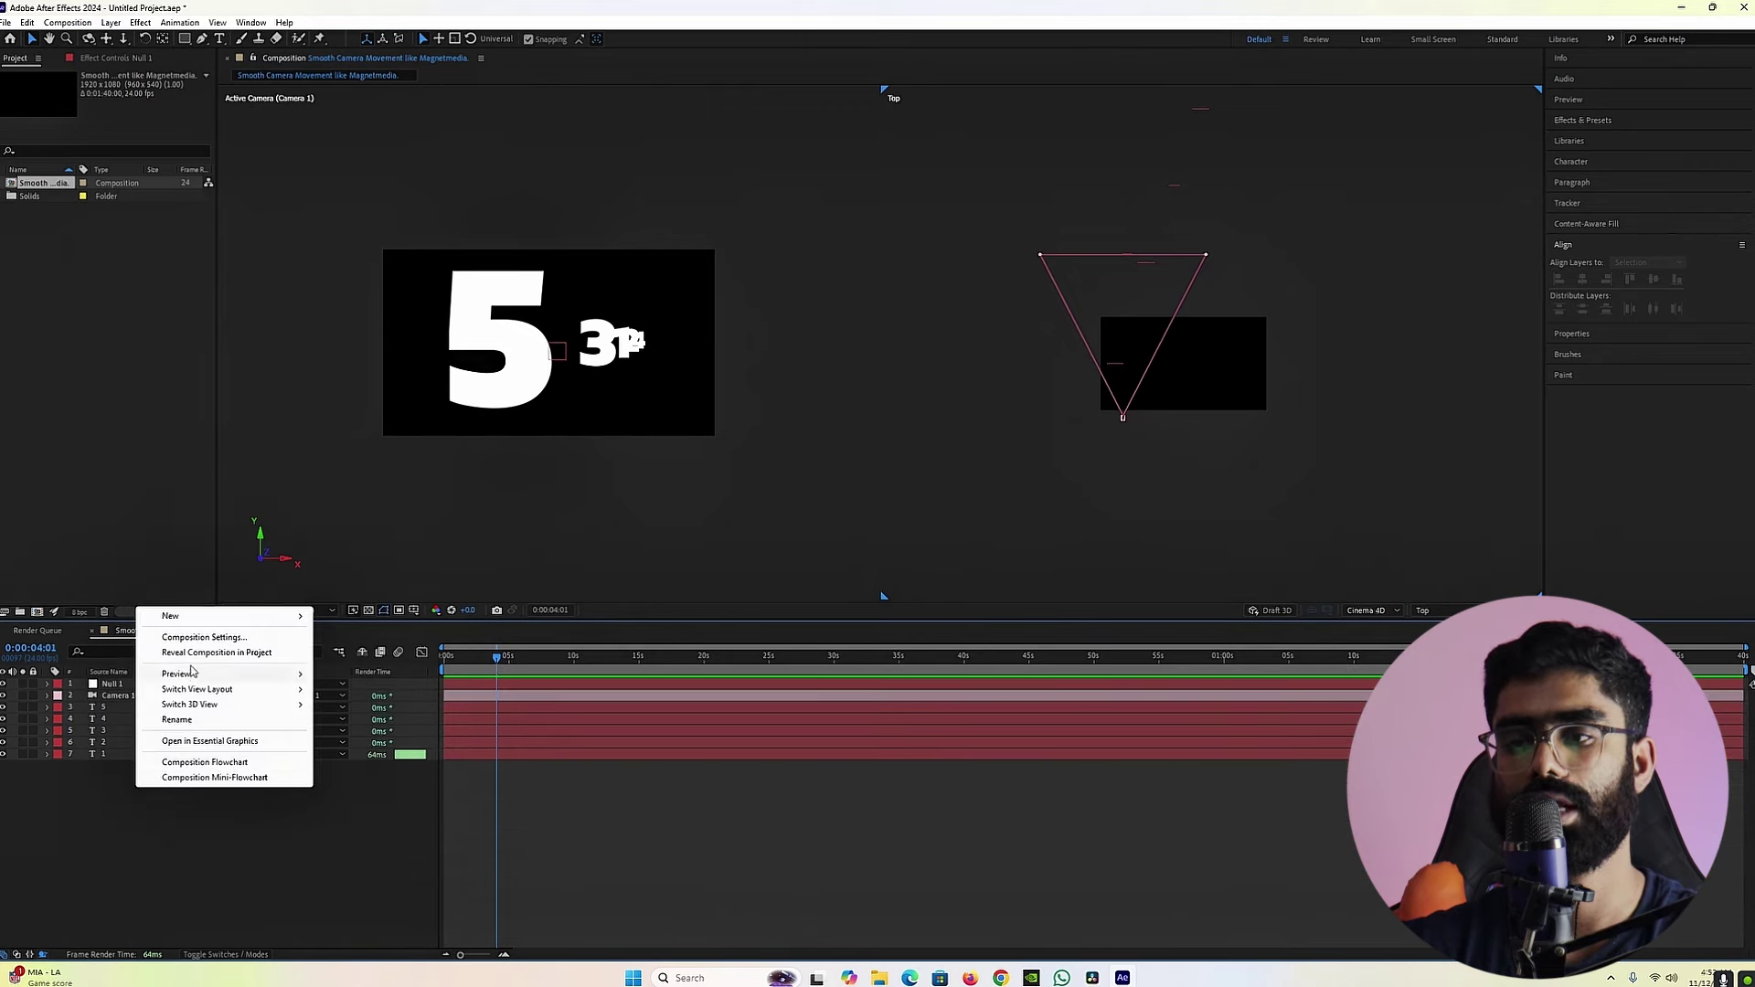
pyautogui.moveTo(229, 616)
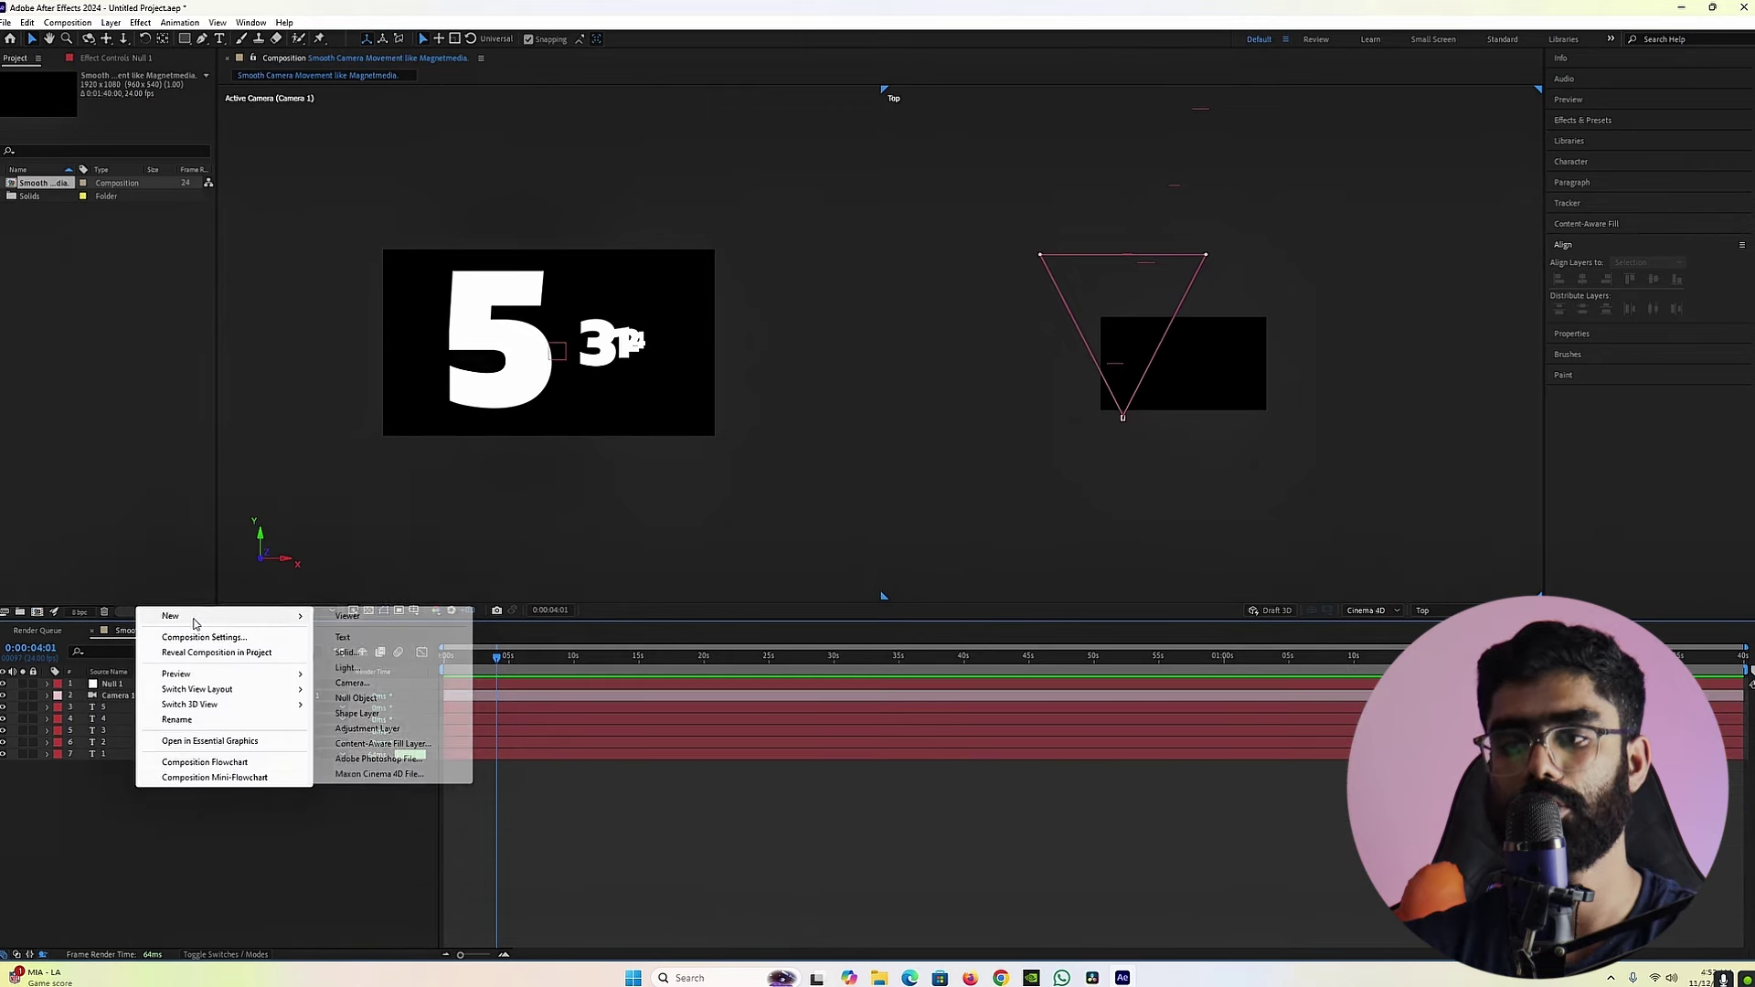
pyautogui.click(357, 697)
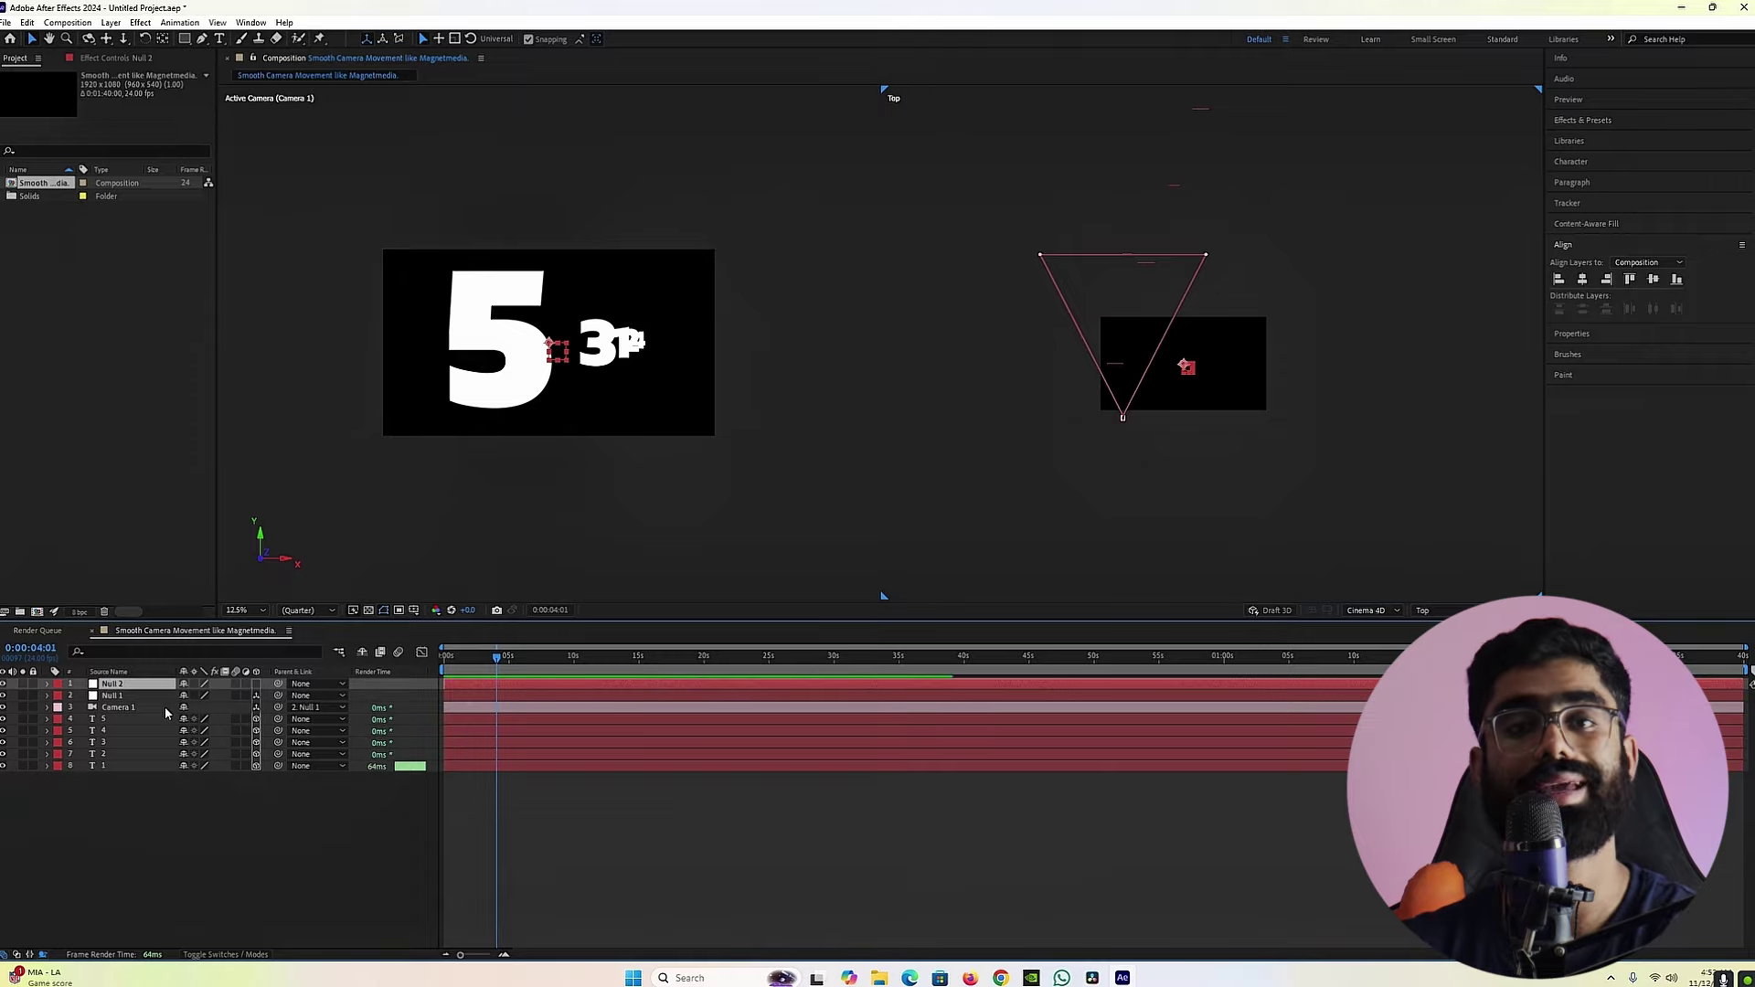
pyautogui.click(257, 685)
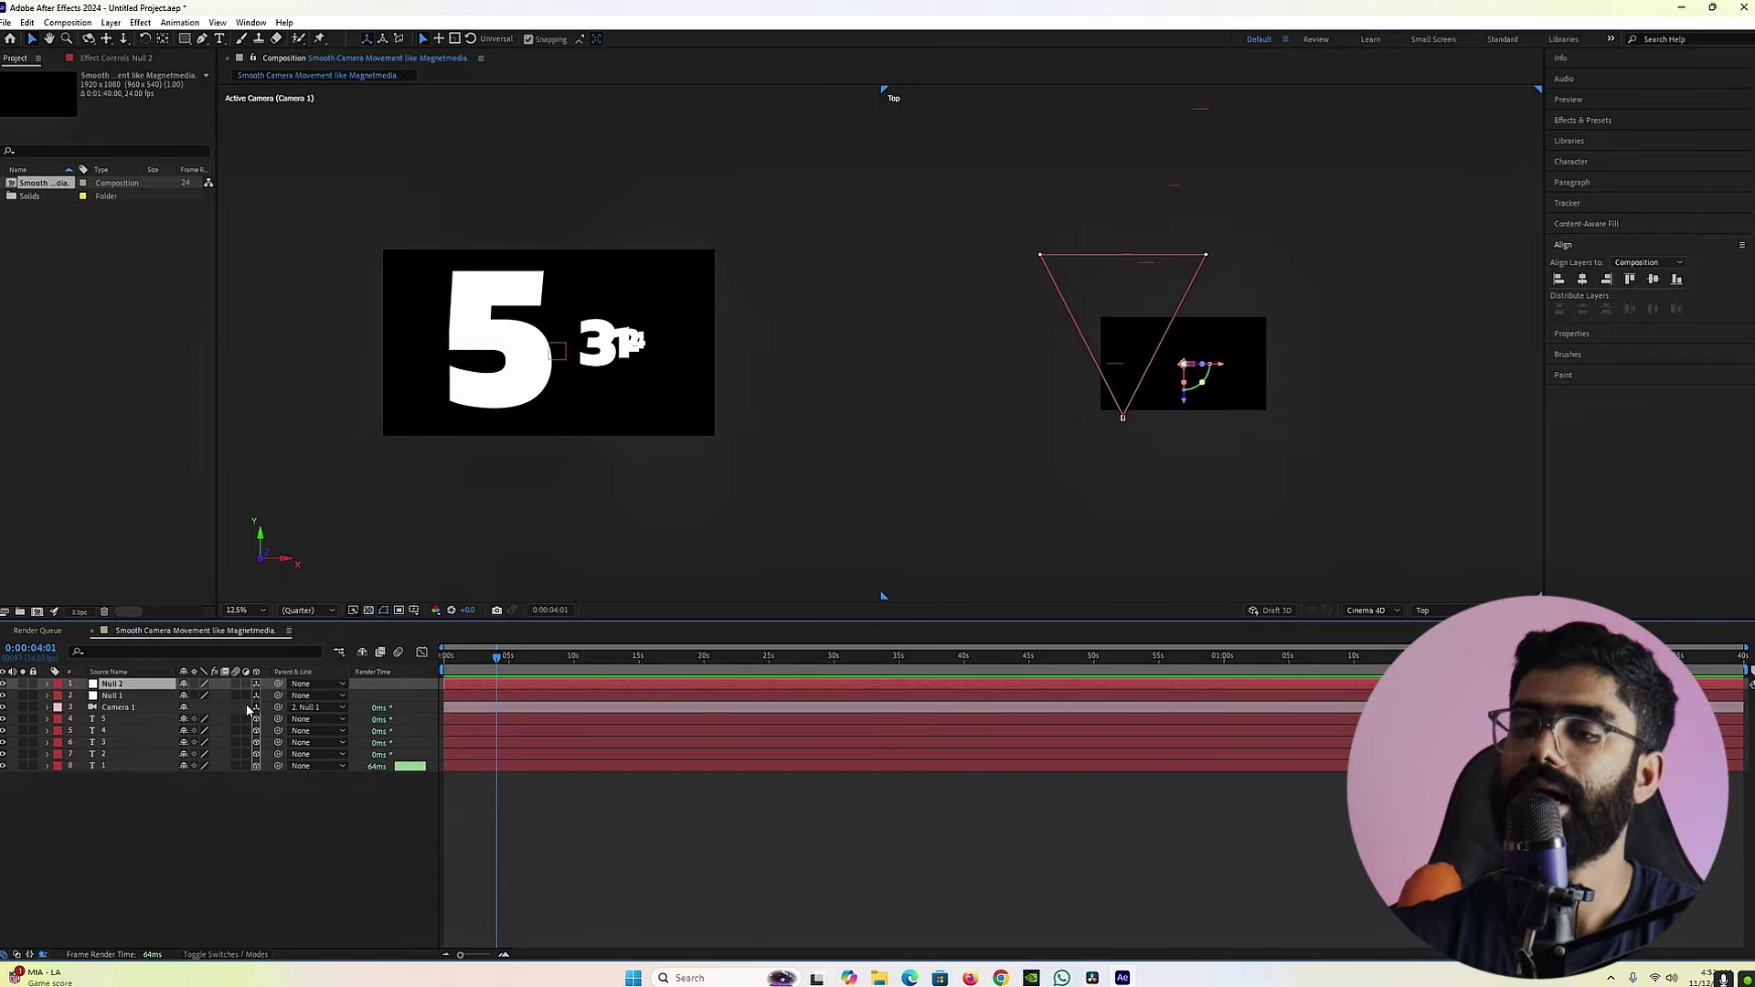
pyautogui.click(126, 696)
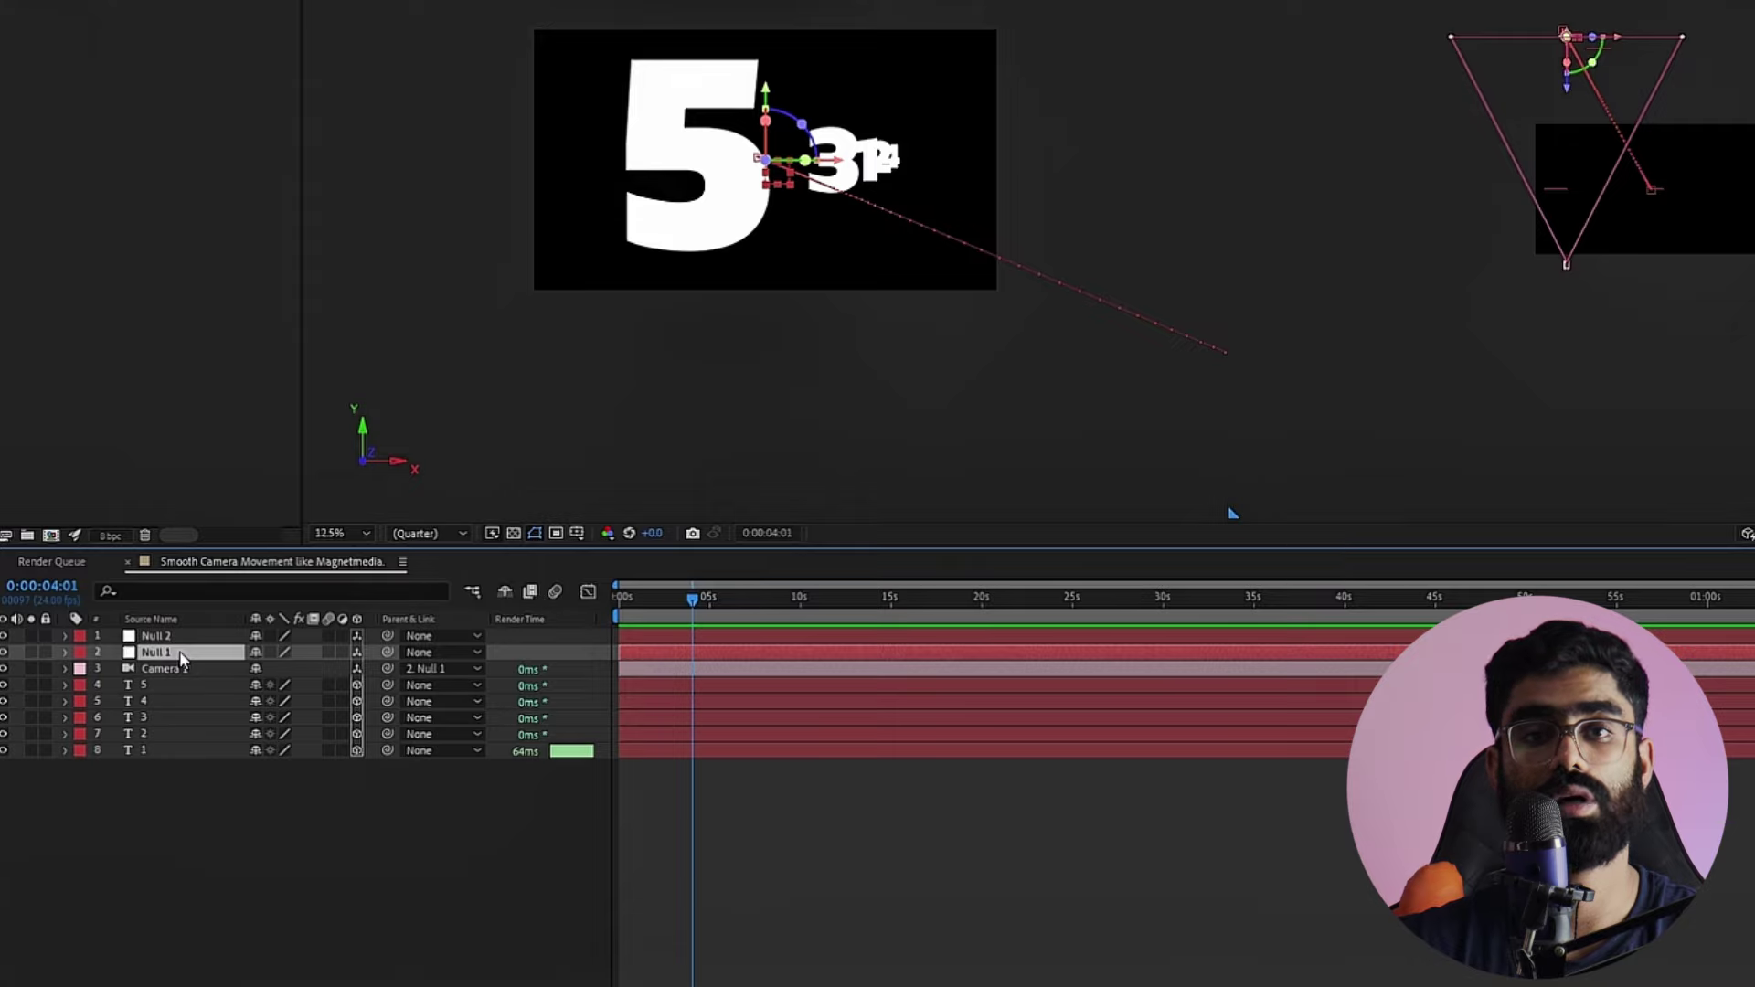
pyautogui.moveTo(323, 650); pyautogui.dragTo(191, 638)
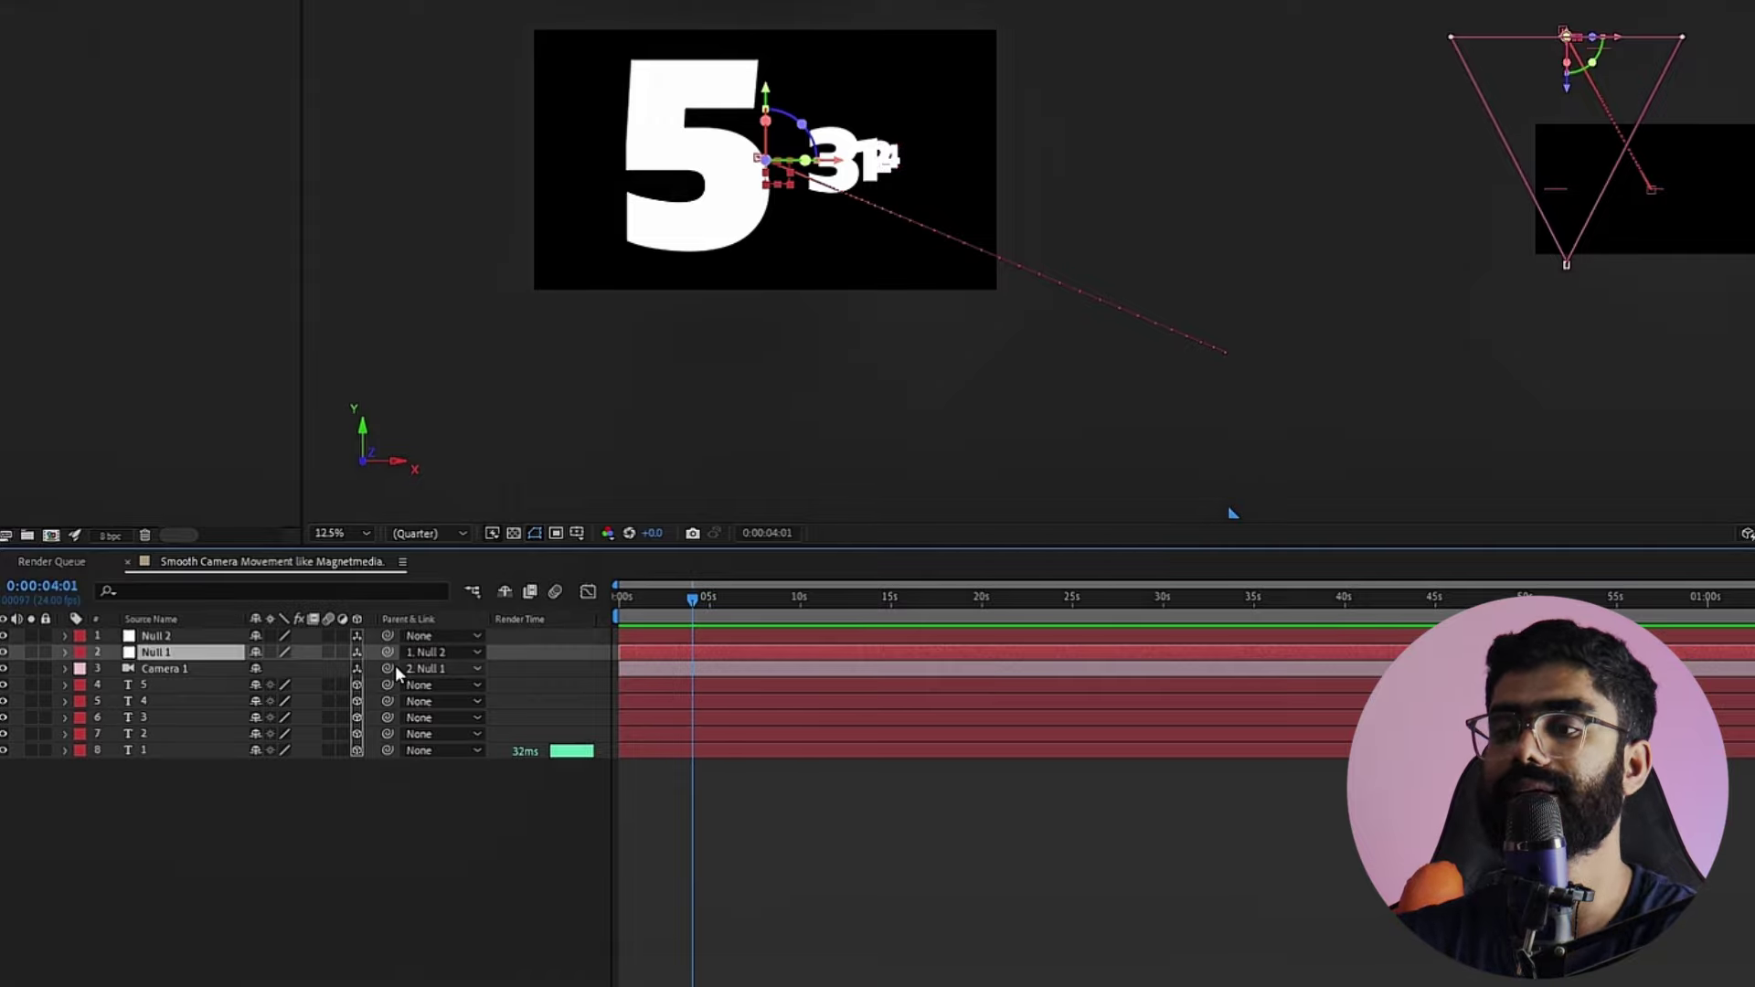
# Step: Set starting keyframes on Null 2's Position, Scale, X Rotation and Y Rotation at 0:00:04:01
pyautogui.click(163, 637)
pyautogui.press('p')
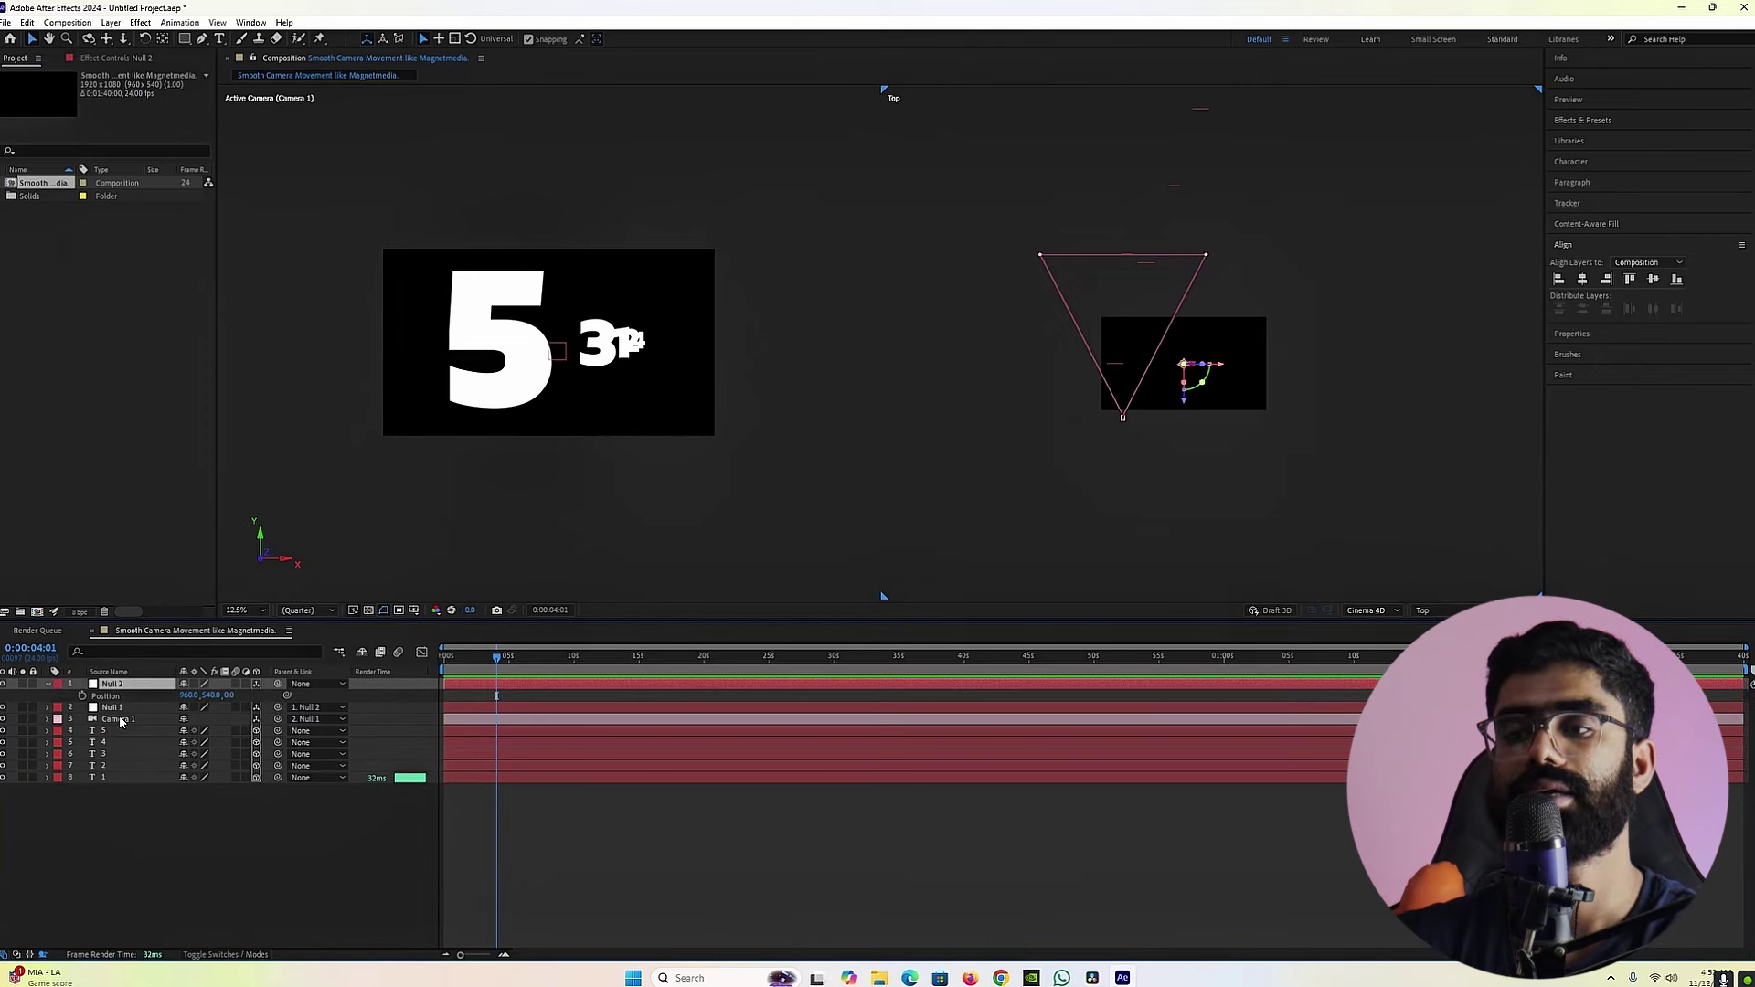
pyautogui.click(49, 685)
pyautogui.click(49, 685)
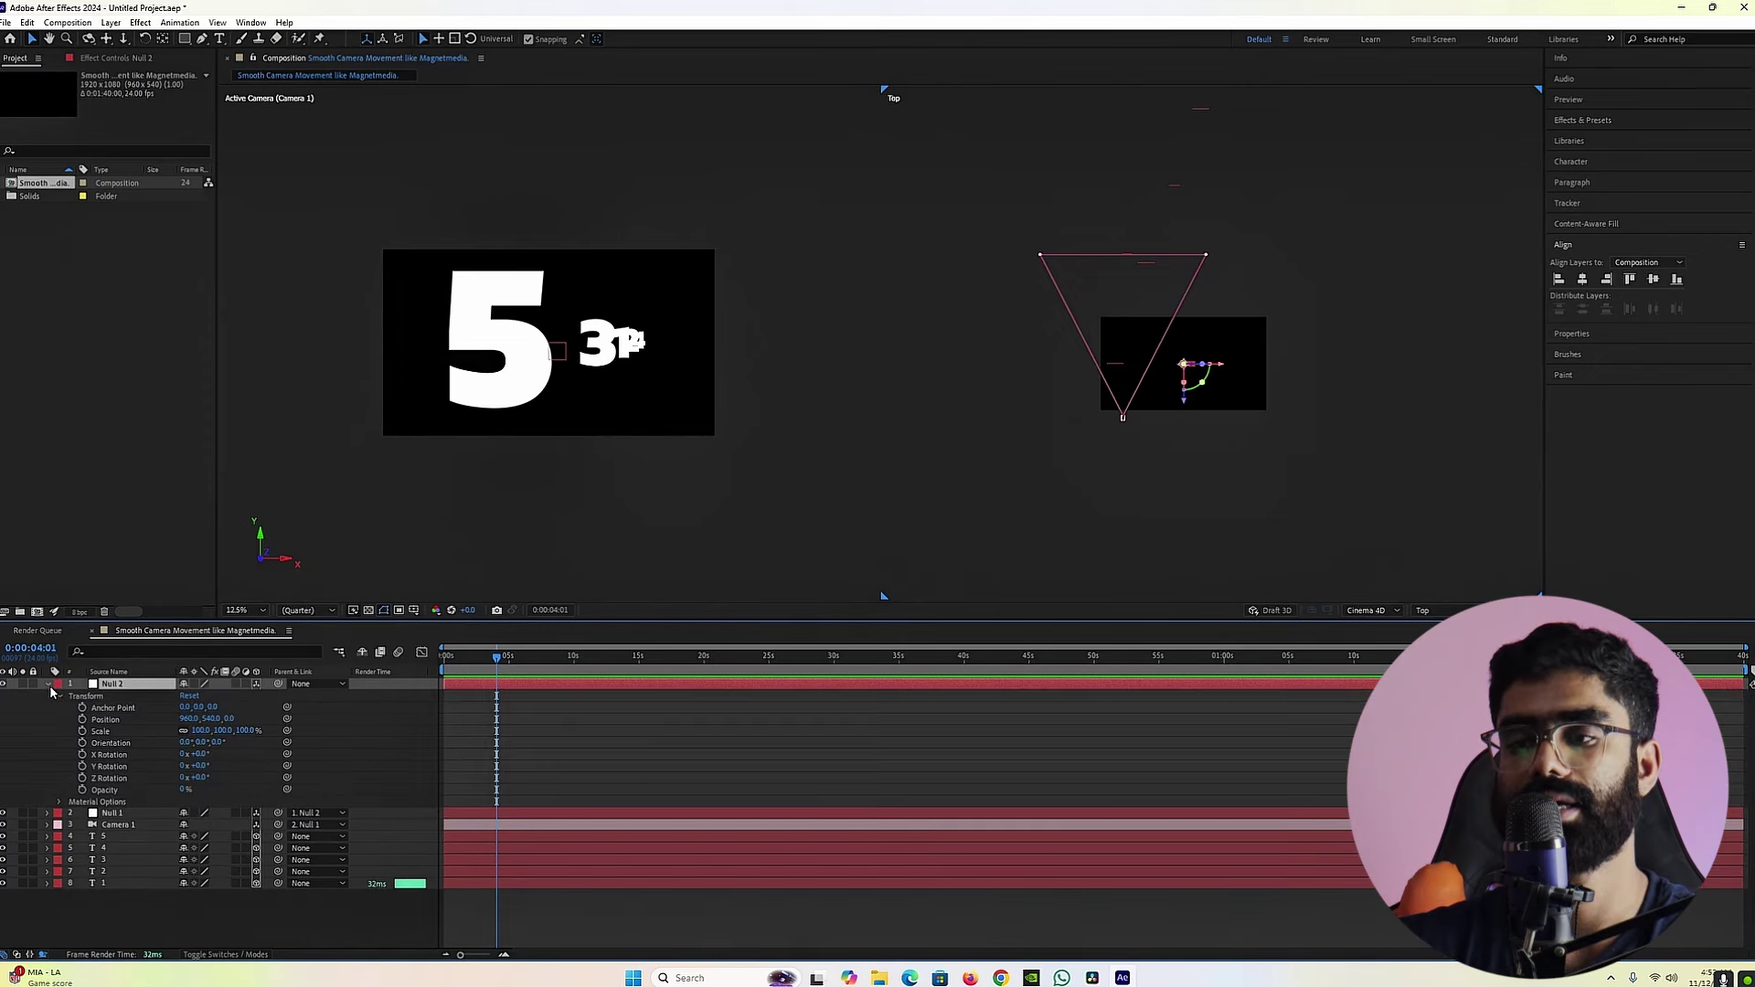
pyautogui.click(82, 720)
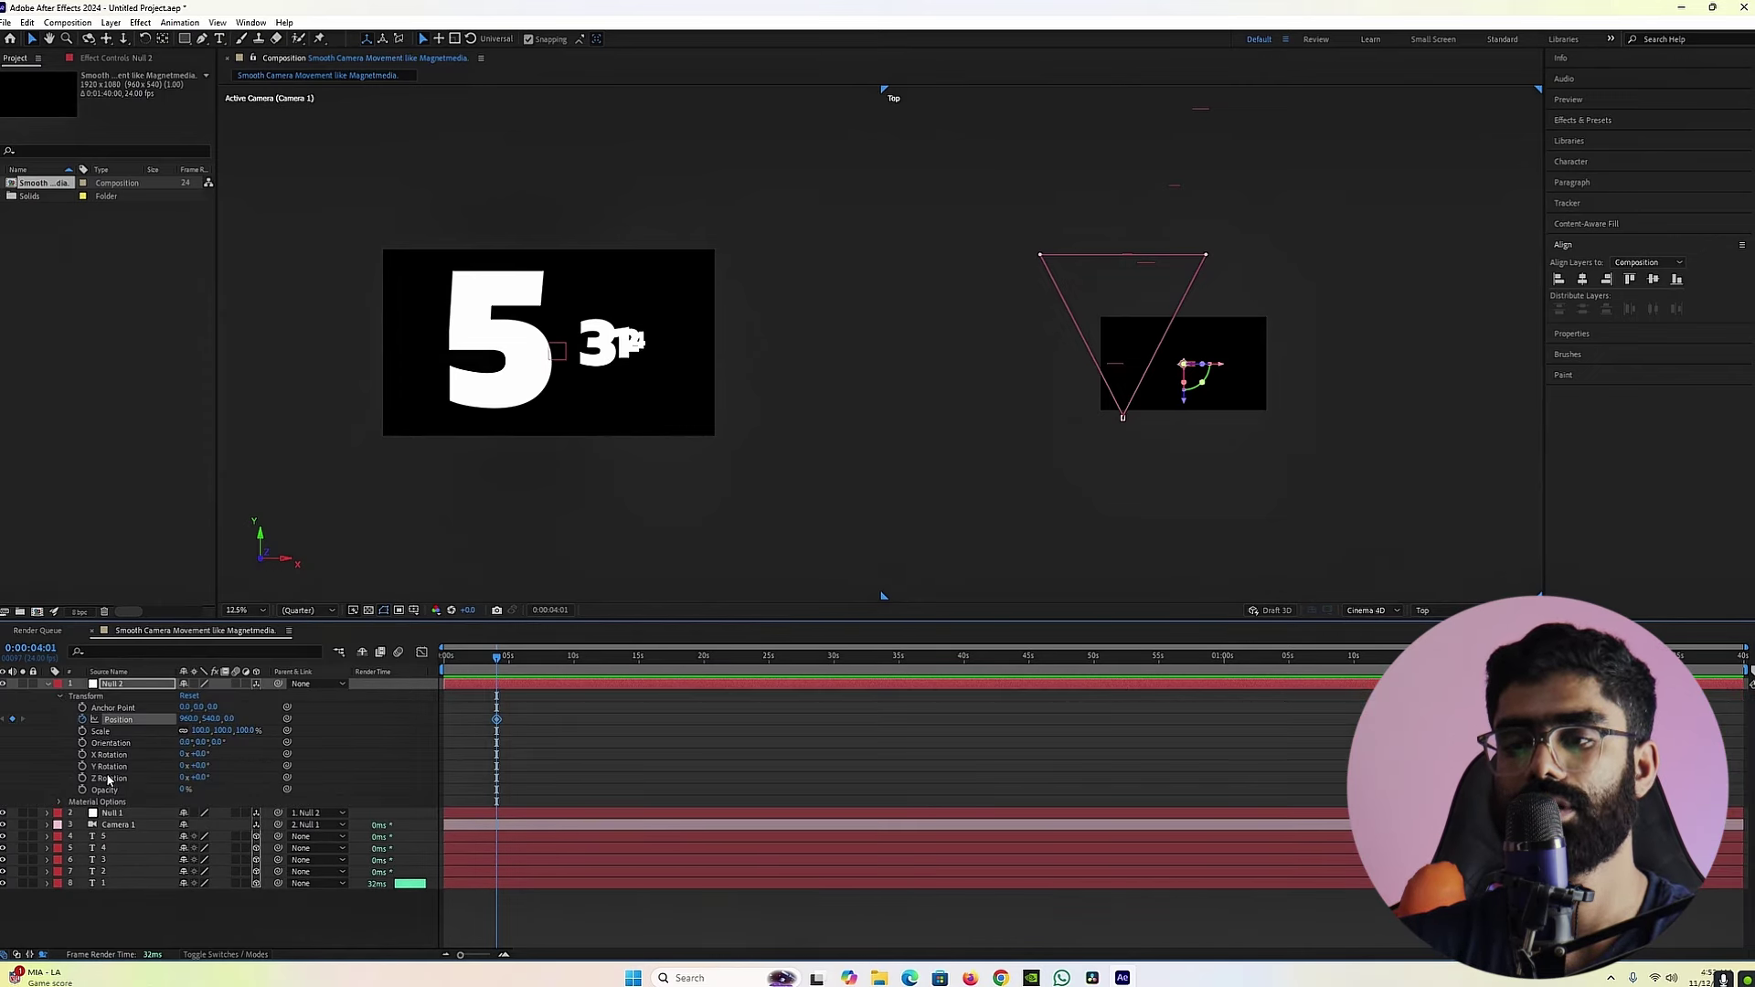
pyautogui.click(83, 755)
pyautogui.click(82, 766)
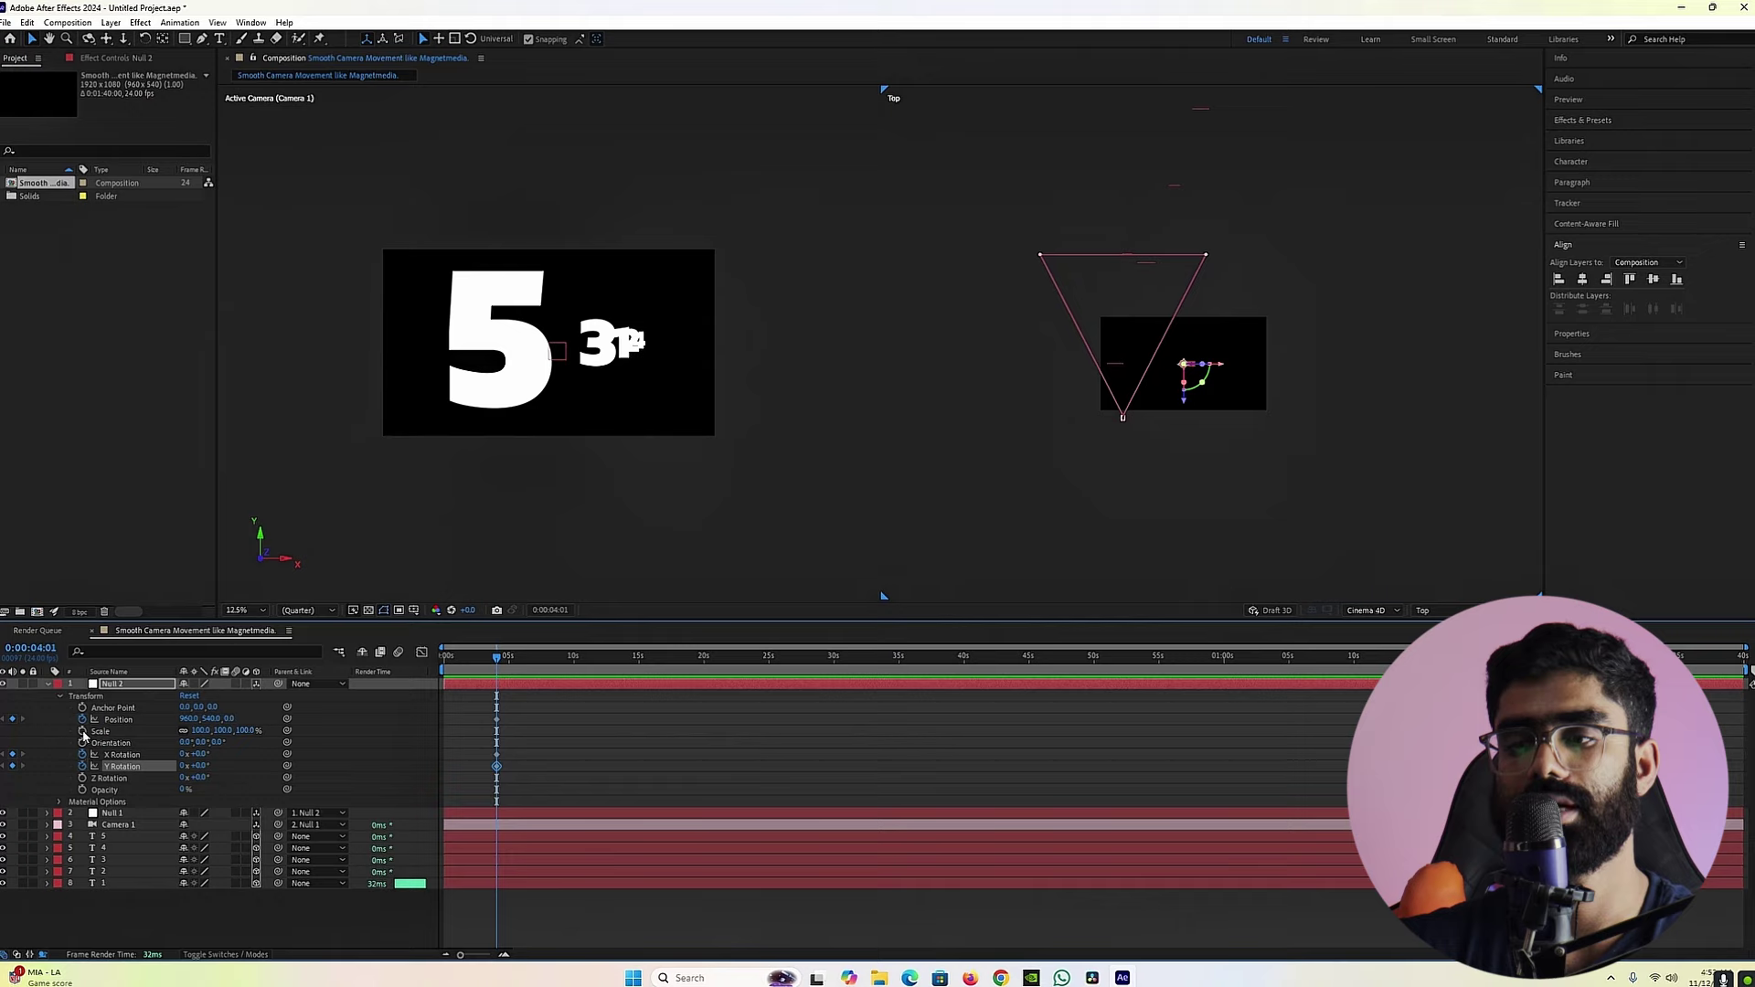
pyautogui.click(82, 731)
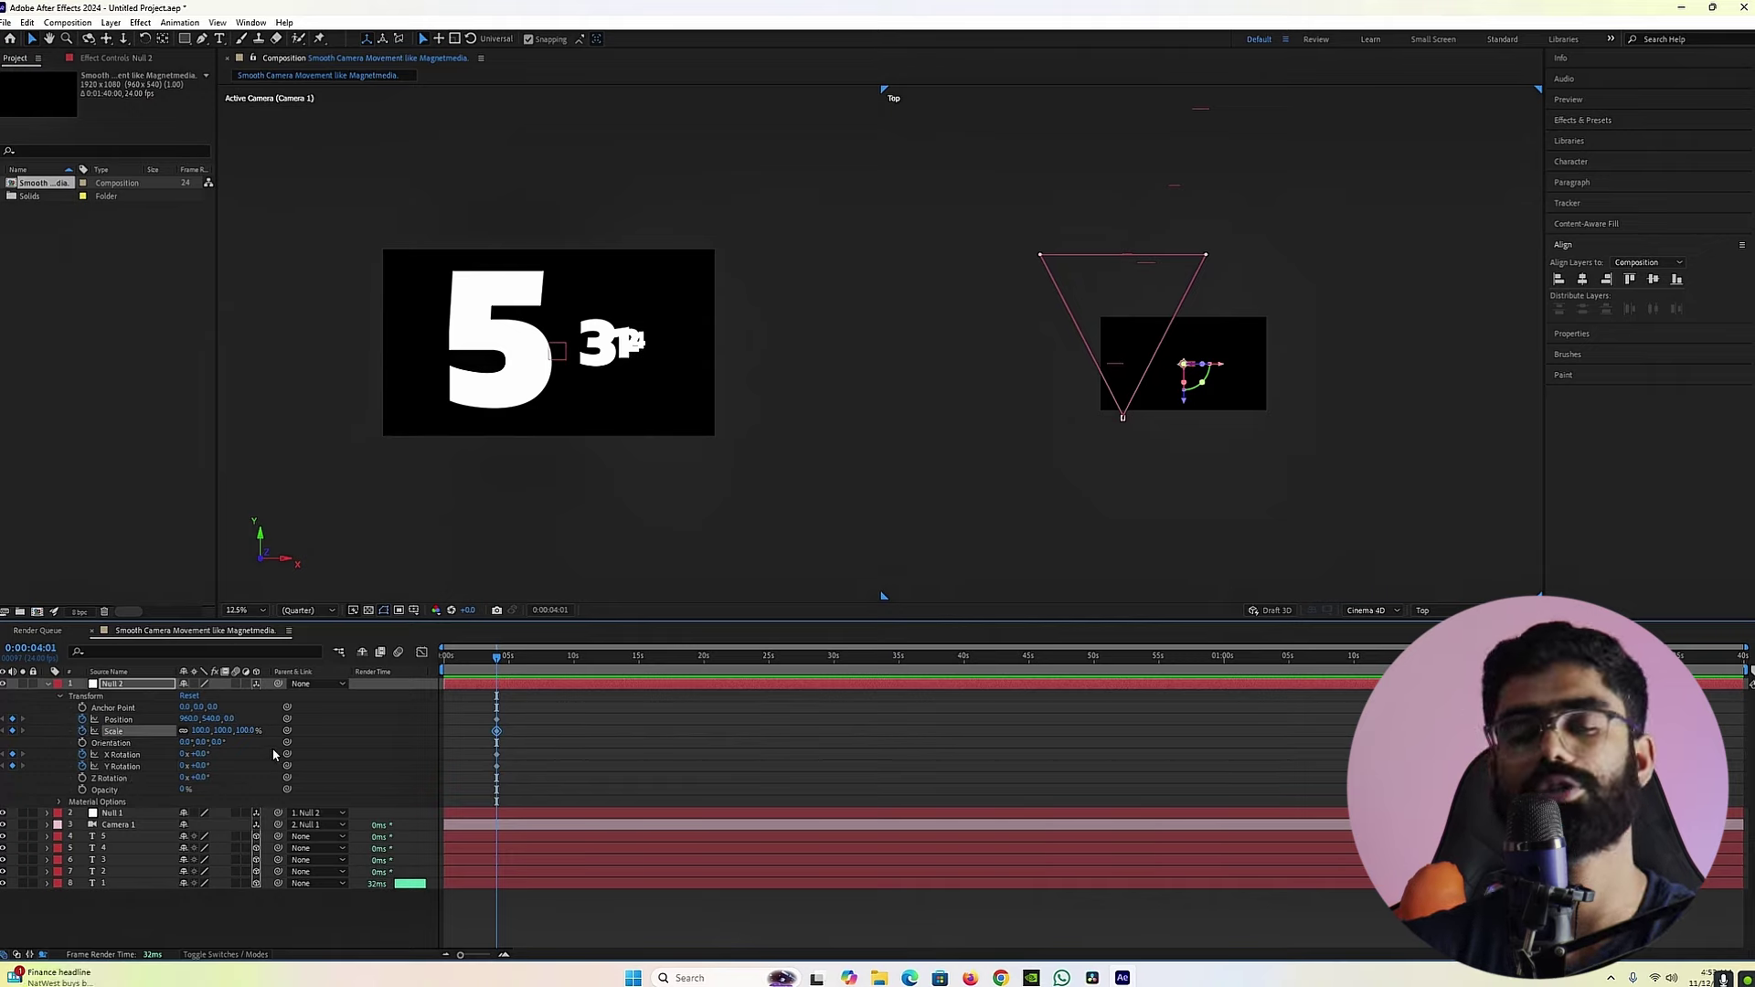
# Step: Add matching Position, Scale, X Rotation and Y Rotation keyframes to Null 2 at 0:00:09:19
pyautogui.moveTo(510, 666); pyautogui.dragTo(577, 660)
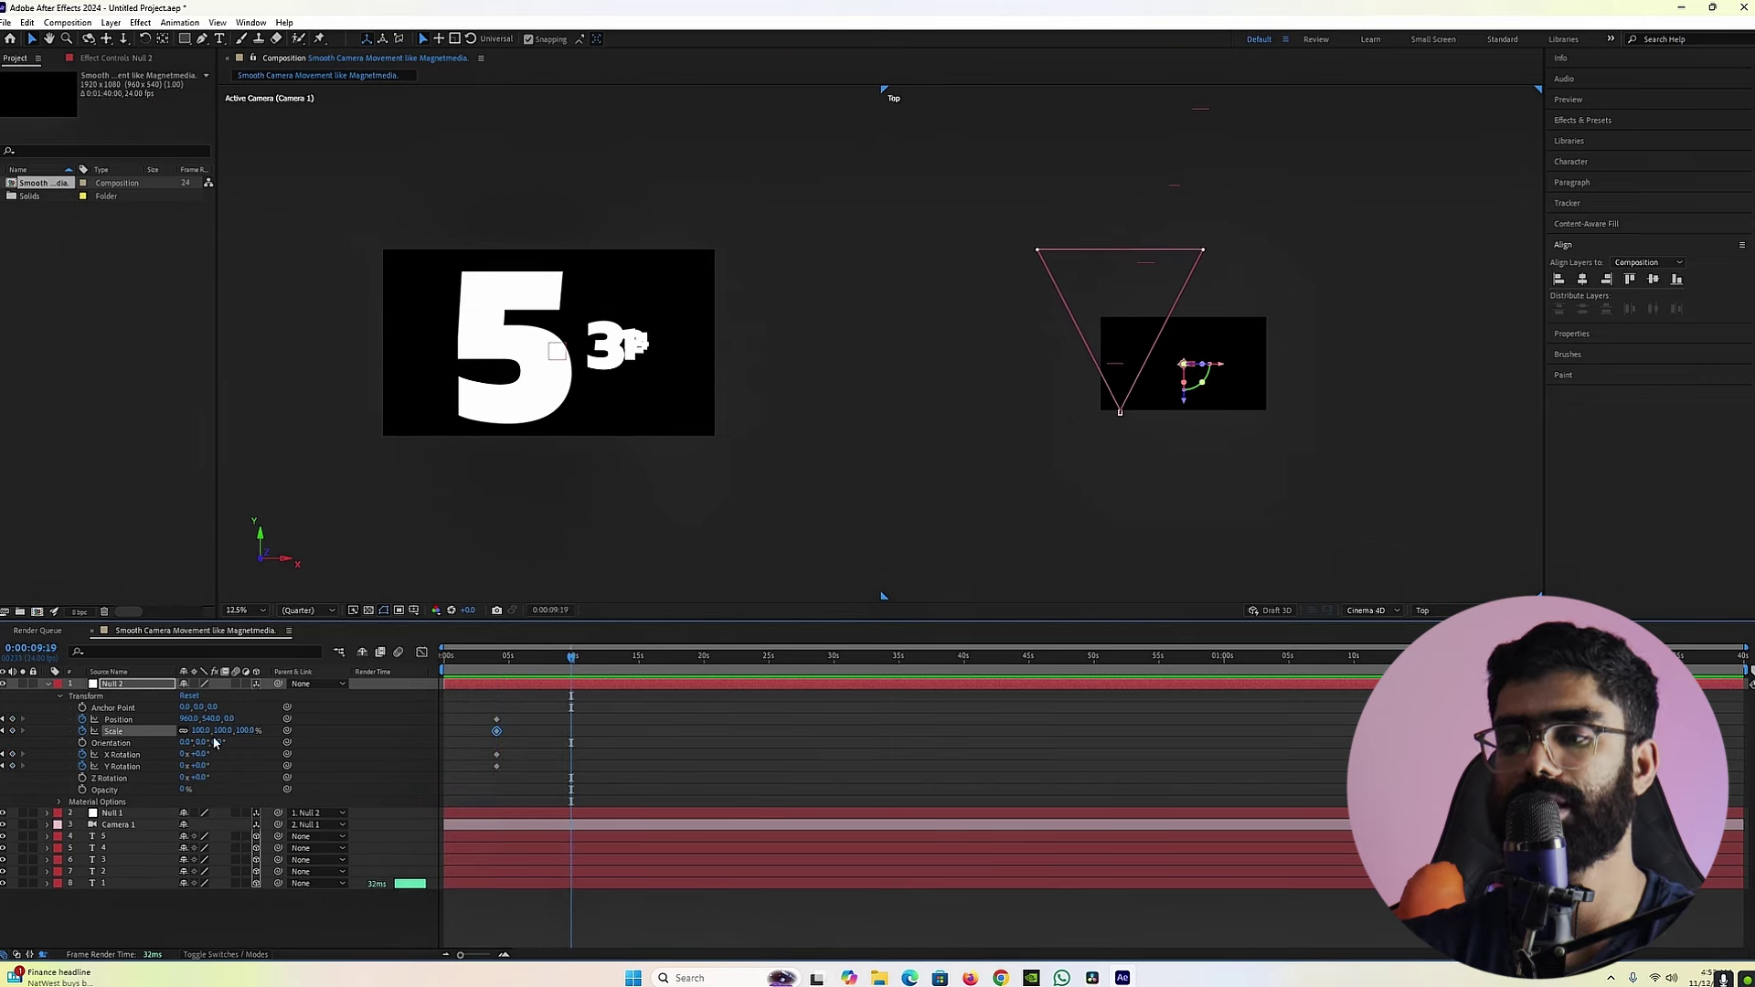
pyautogui.click(12, 731)
pyautogui.click(12, 719)
pyautogui.click(12, 754)
pyautogui.click(12, 766)
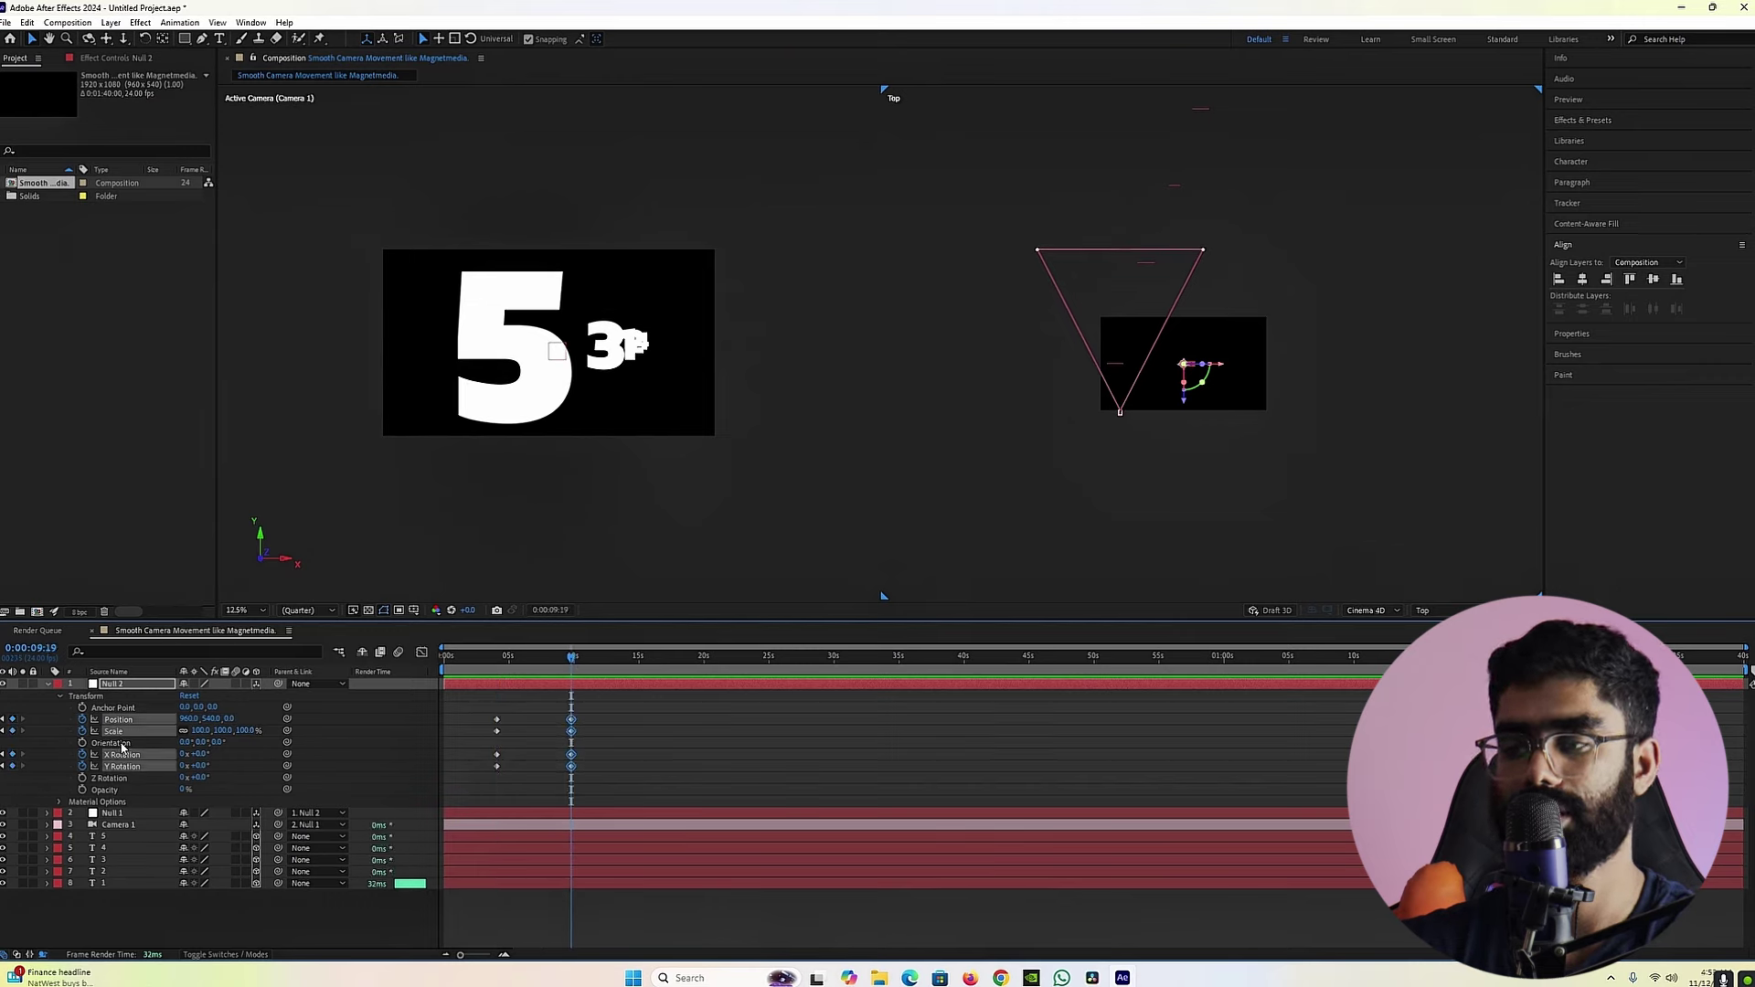
pyautogui.click(588, 727)
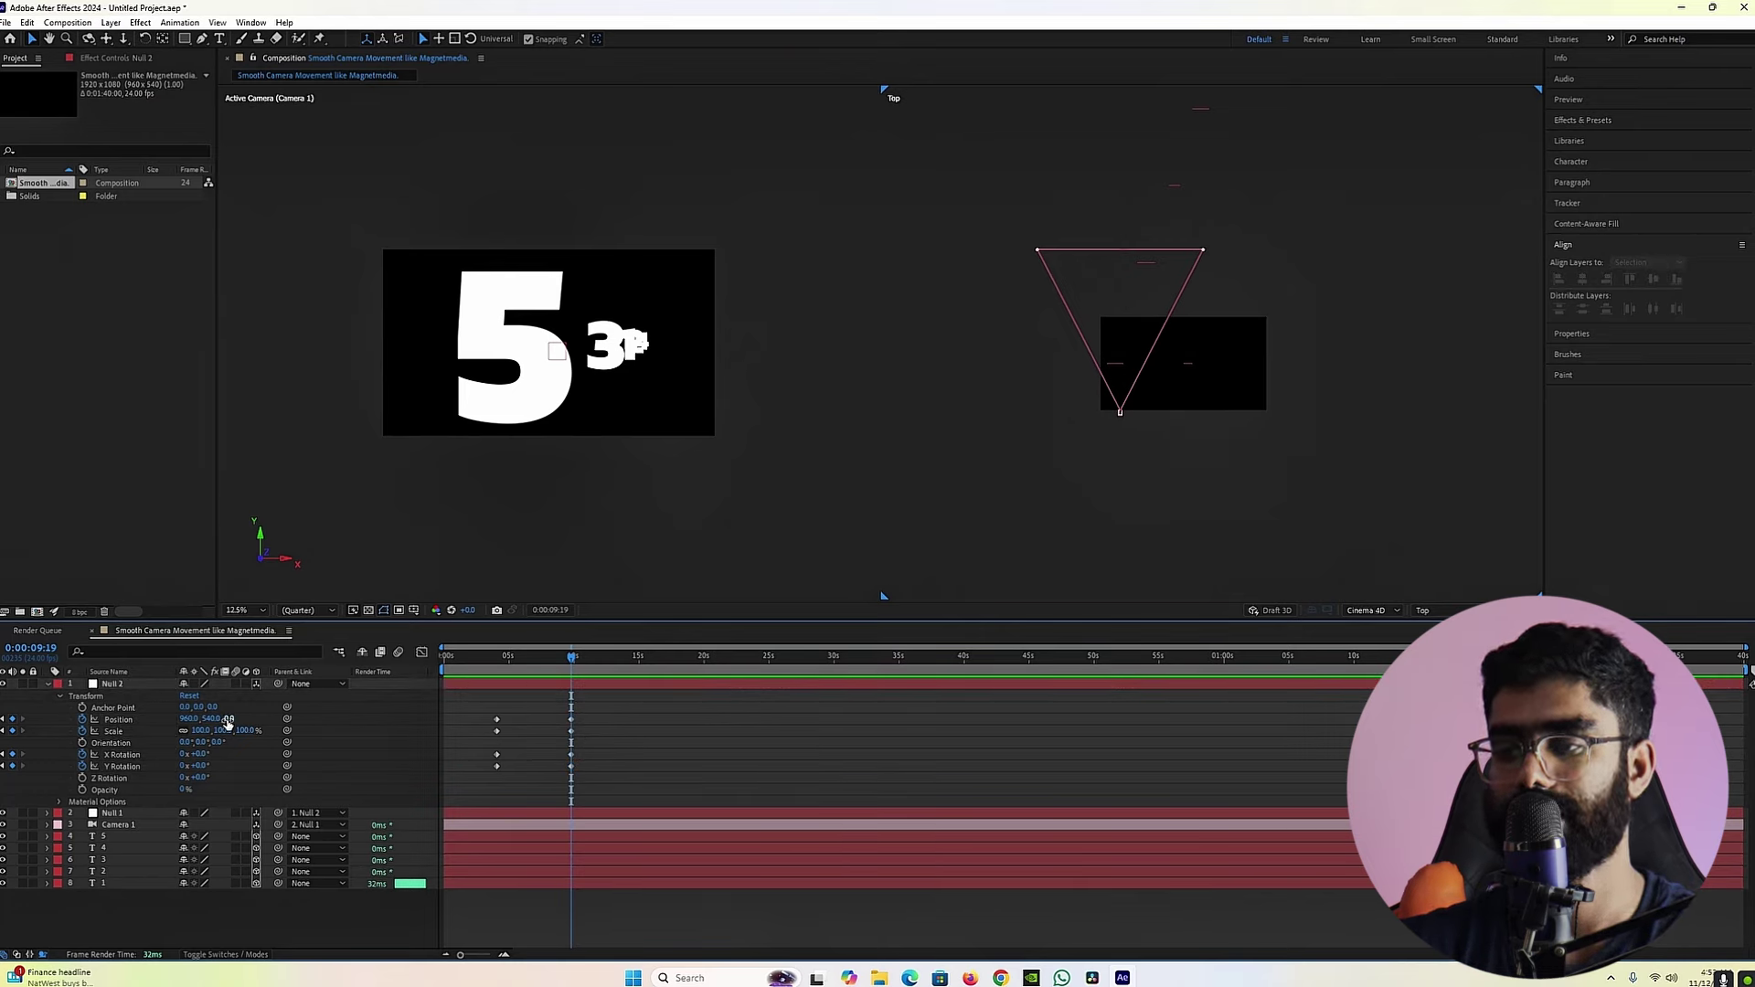
# Step: Set Null 2's end Position to about 1450 in X and 1060 in Z, moving the camera past the 5 toward the 3
pyautogui.moveTo(229, 720); pyautogui.dragTo(547, 741)
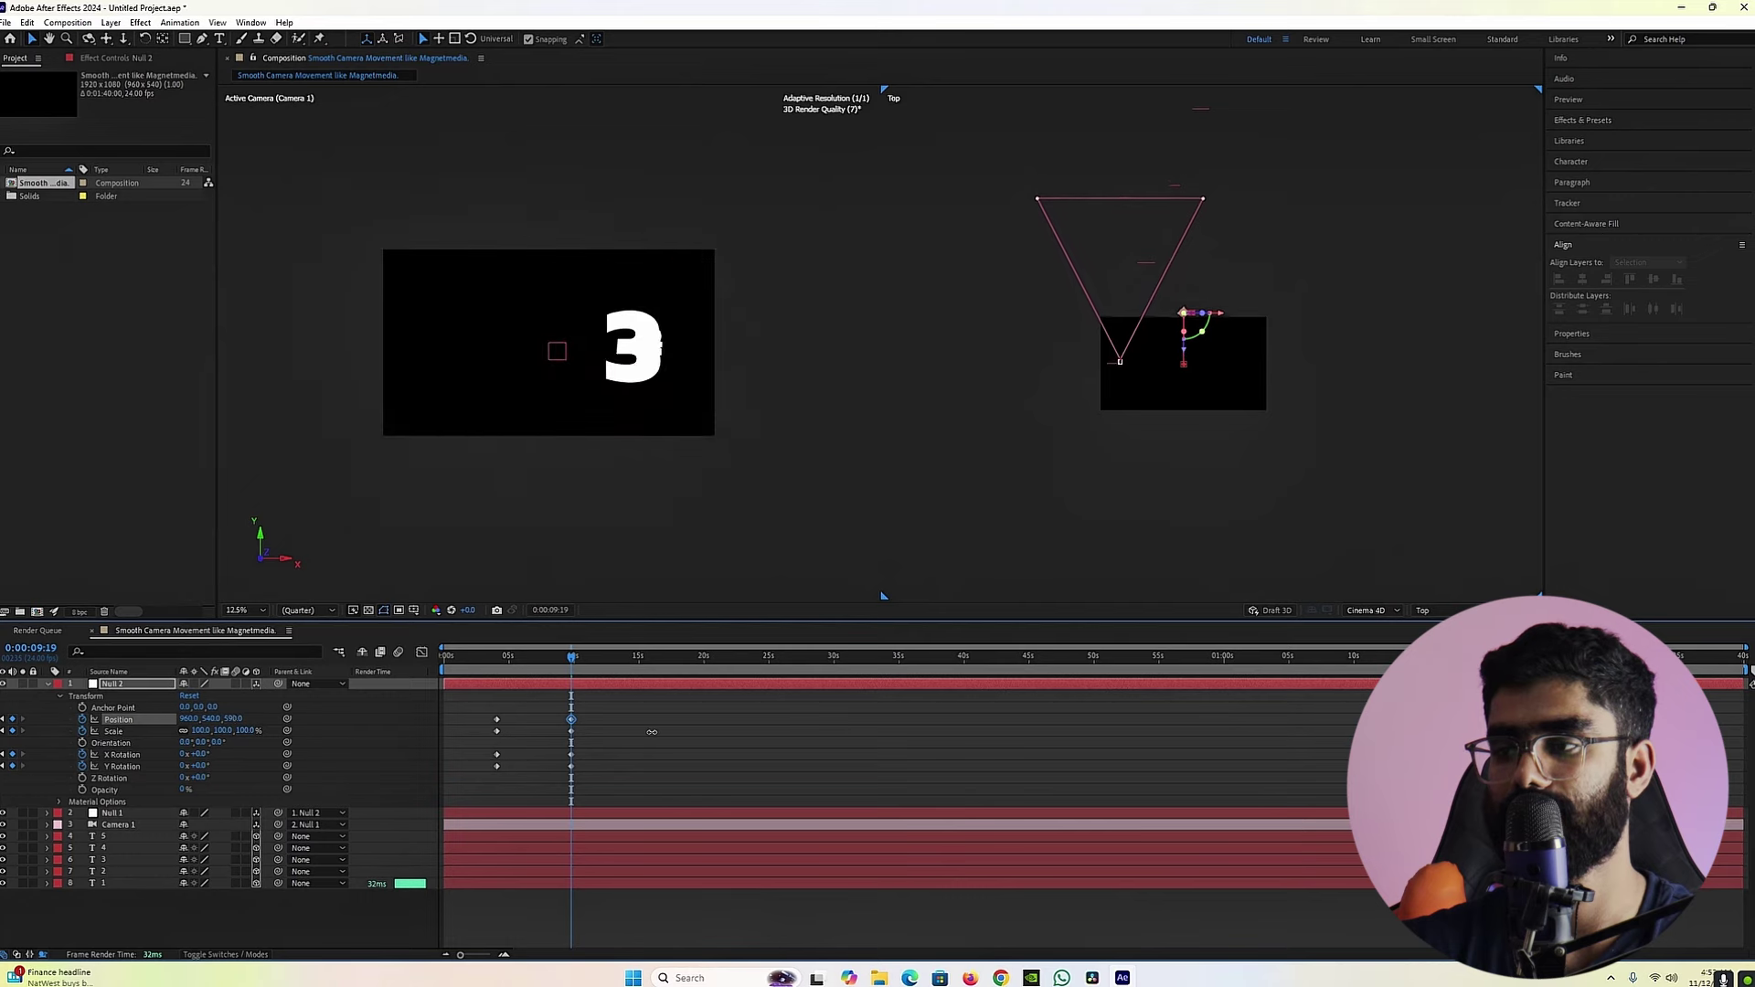
pyautogui.moveTo(235, 719); pyautogui.dragTo(555, 718)
pyautogui.moveTo(190, 720); pyautogui.dragTo(444, 659)
# Step: Preview the combined move of both nulls from the start, then scrub to 0:00:06:08
pyautogui.click(613, 732)
pyautogui.press('space')
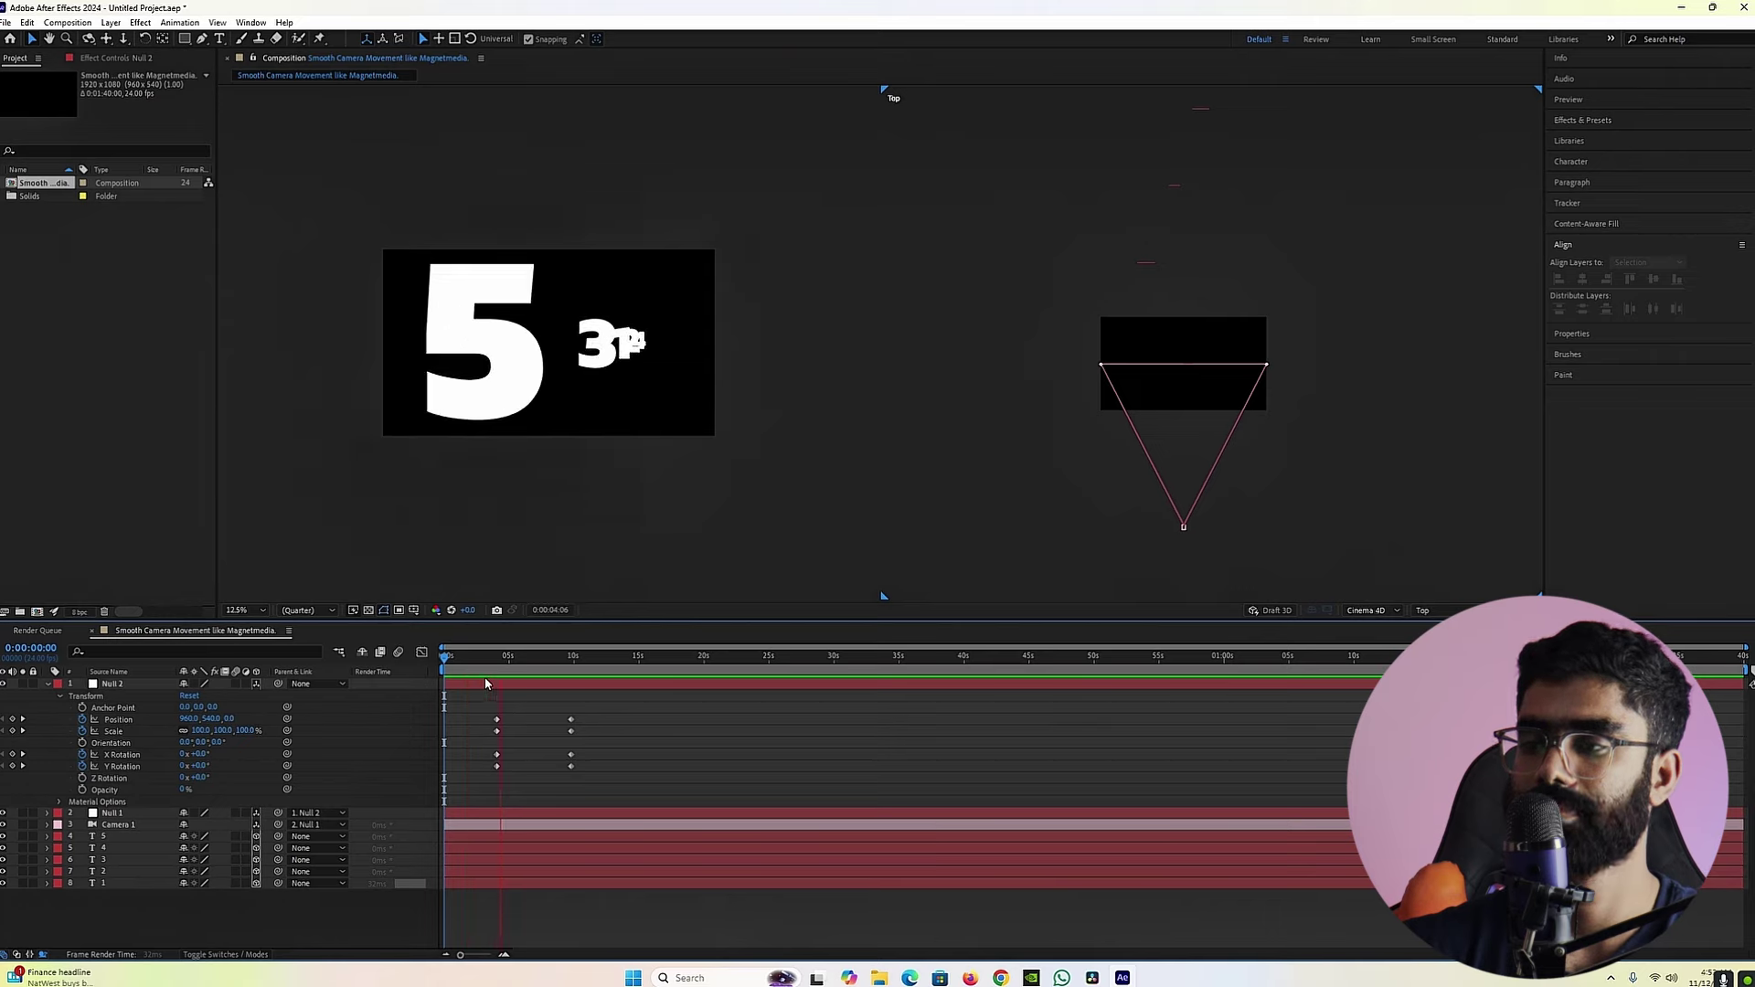
pyautogui.click(494, 665)
pyautogui.moveTo(494, 665); pyautogui.dragTo(527, 673)
# Step: Apply Easy Ease to all of Null 2's keyframes and stretch the first keyframe's outgoing ease so the speed peaks late
pyautogui.moveTo(615, 709); pyautogui.dragTo(479, 785)
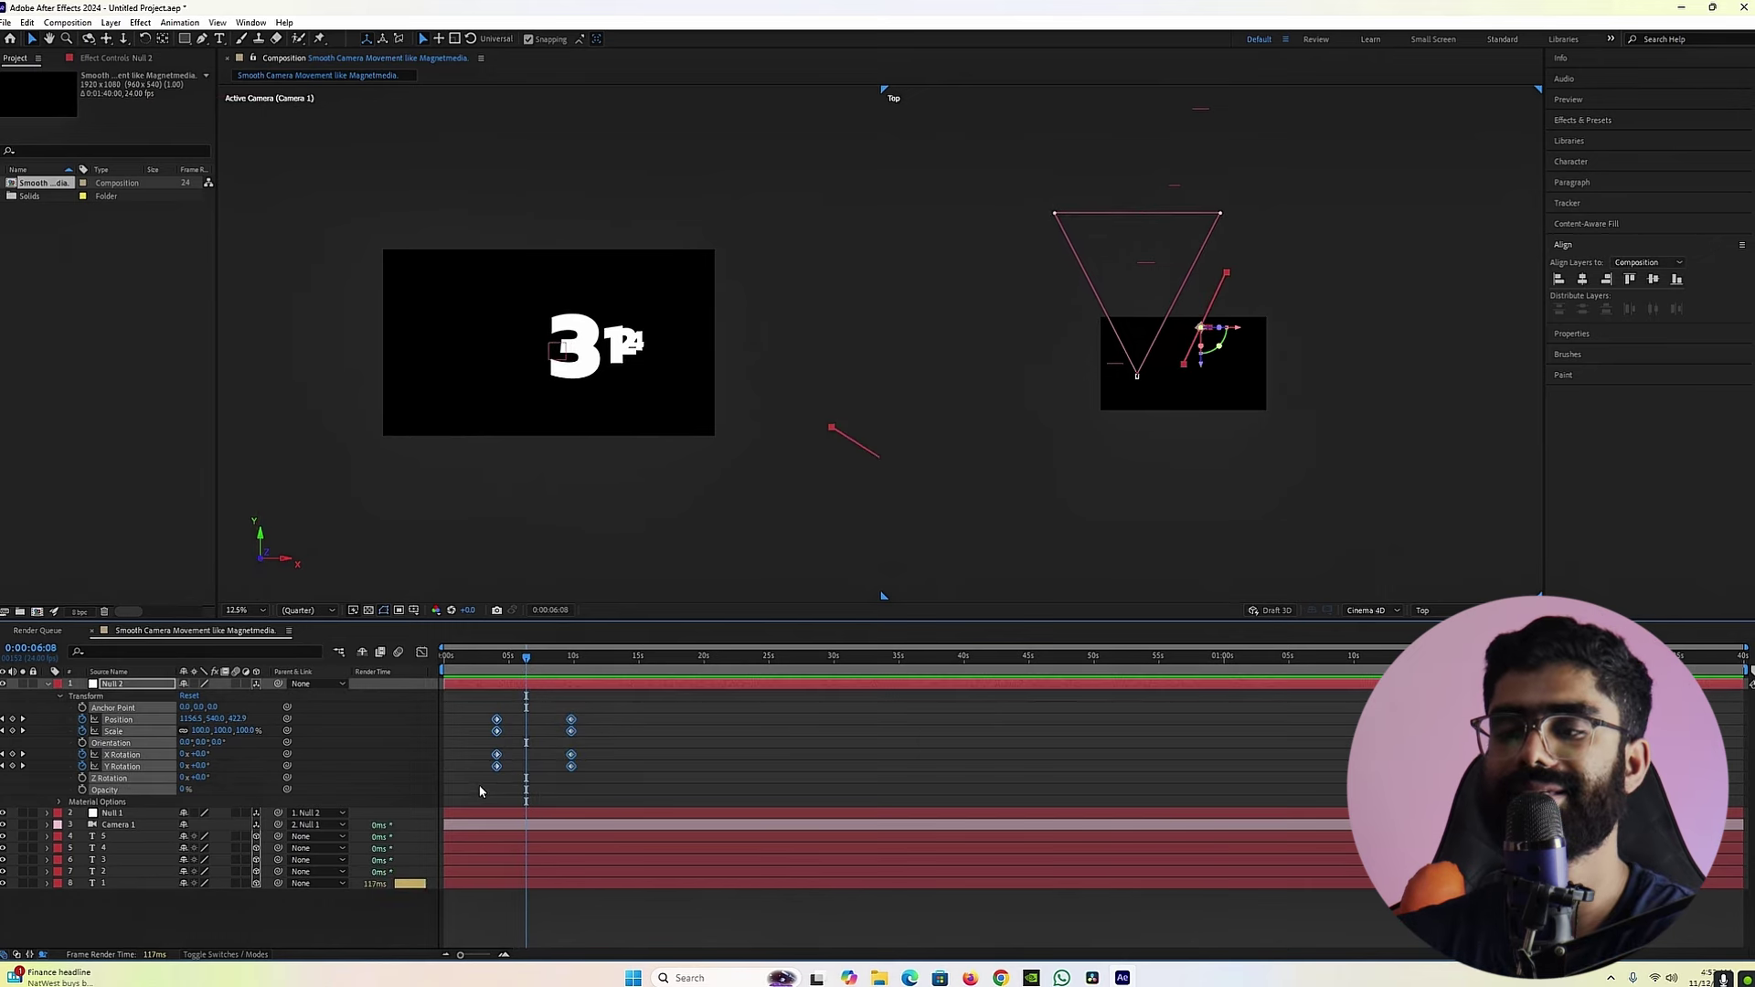
pyautogui.click(421, 652)
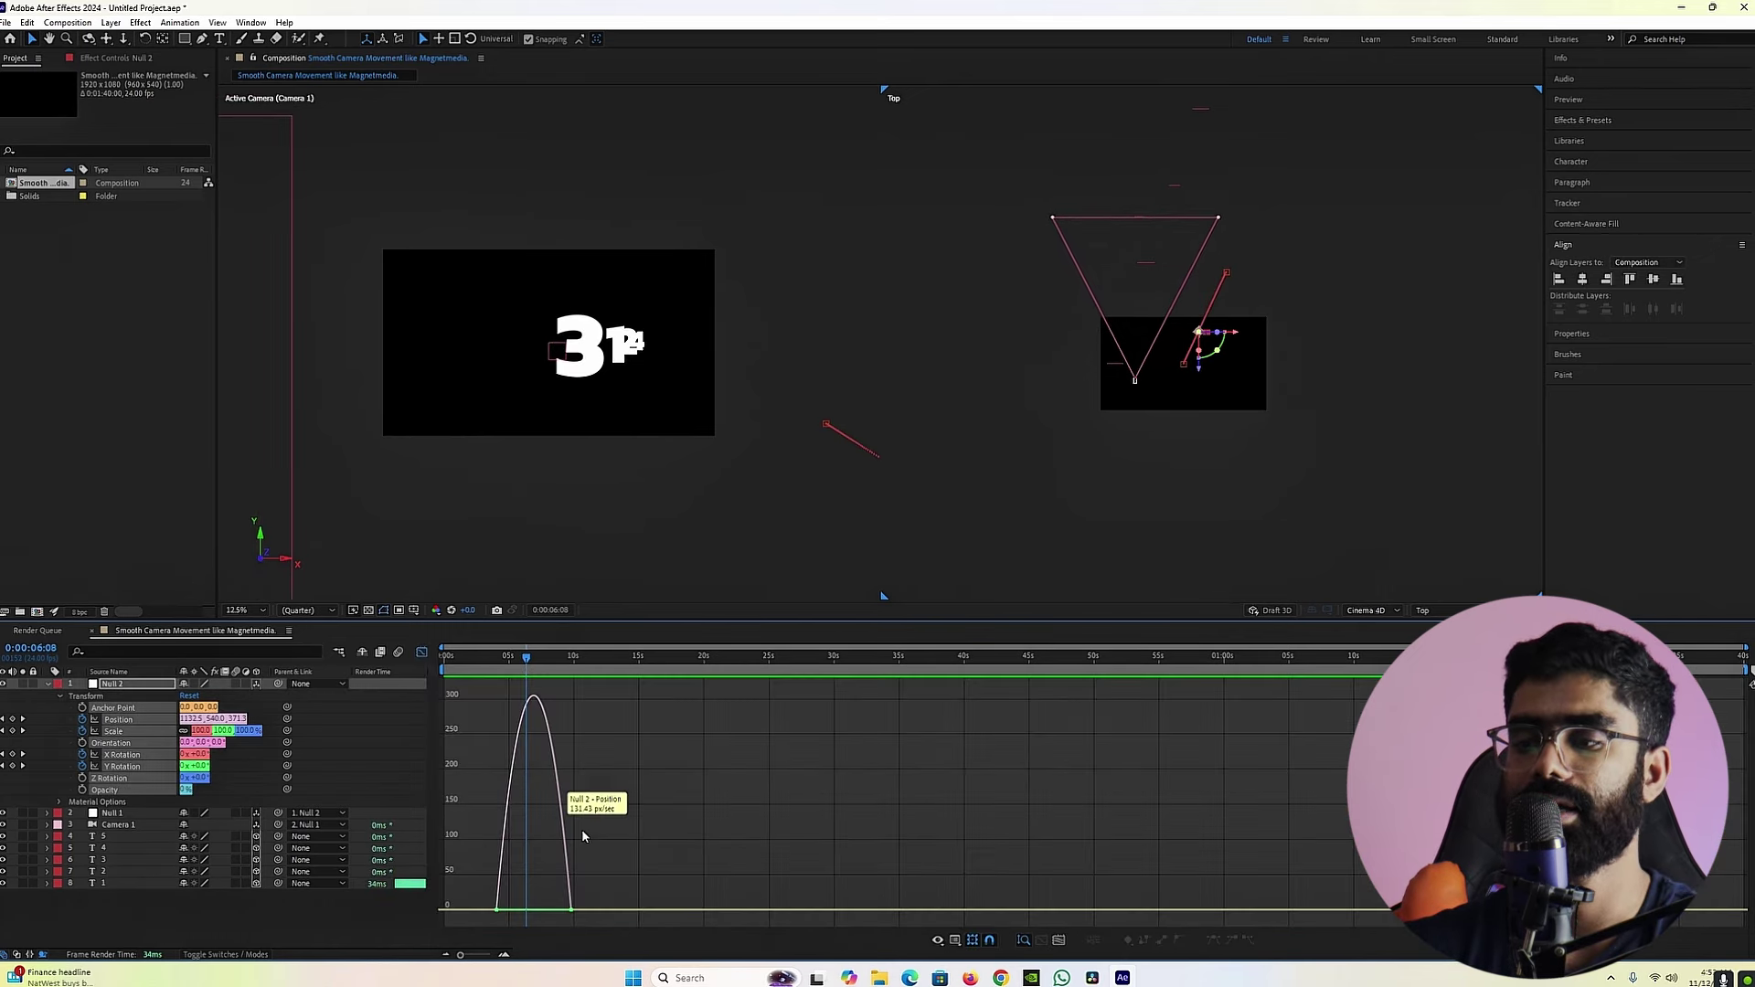
pyautogui.moveTo(581, 831); pyautogui.dragTo(530, 907)
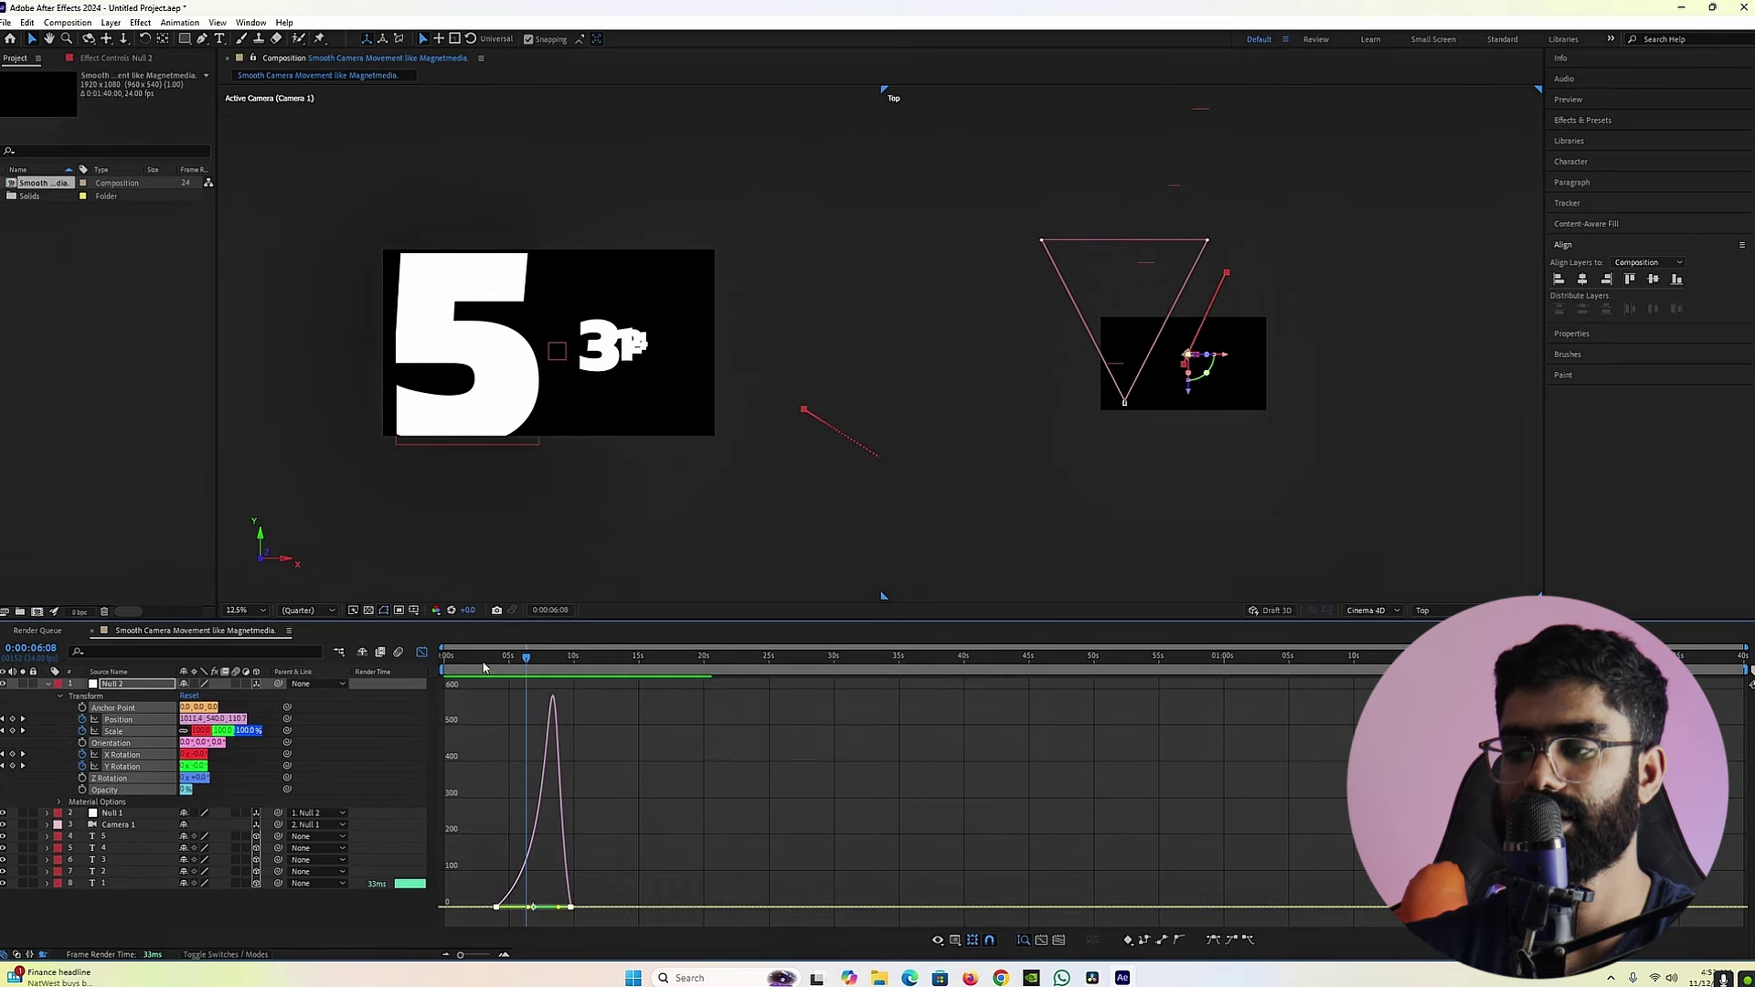
# Step: Preview Null 2's eased move from the start and close the Graph Editor
pyautogui.press('Home')
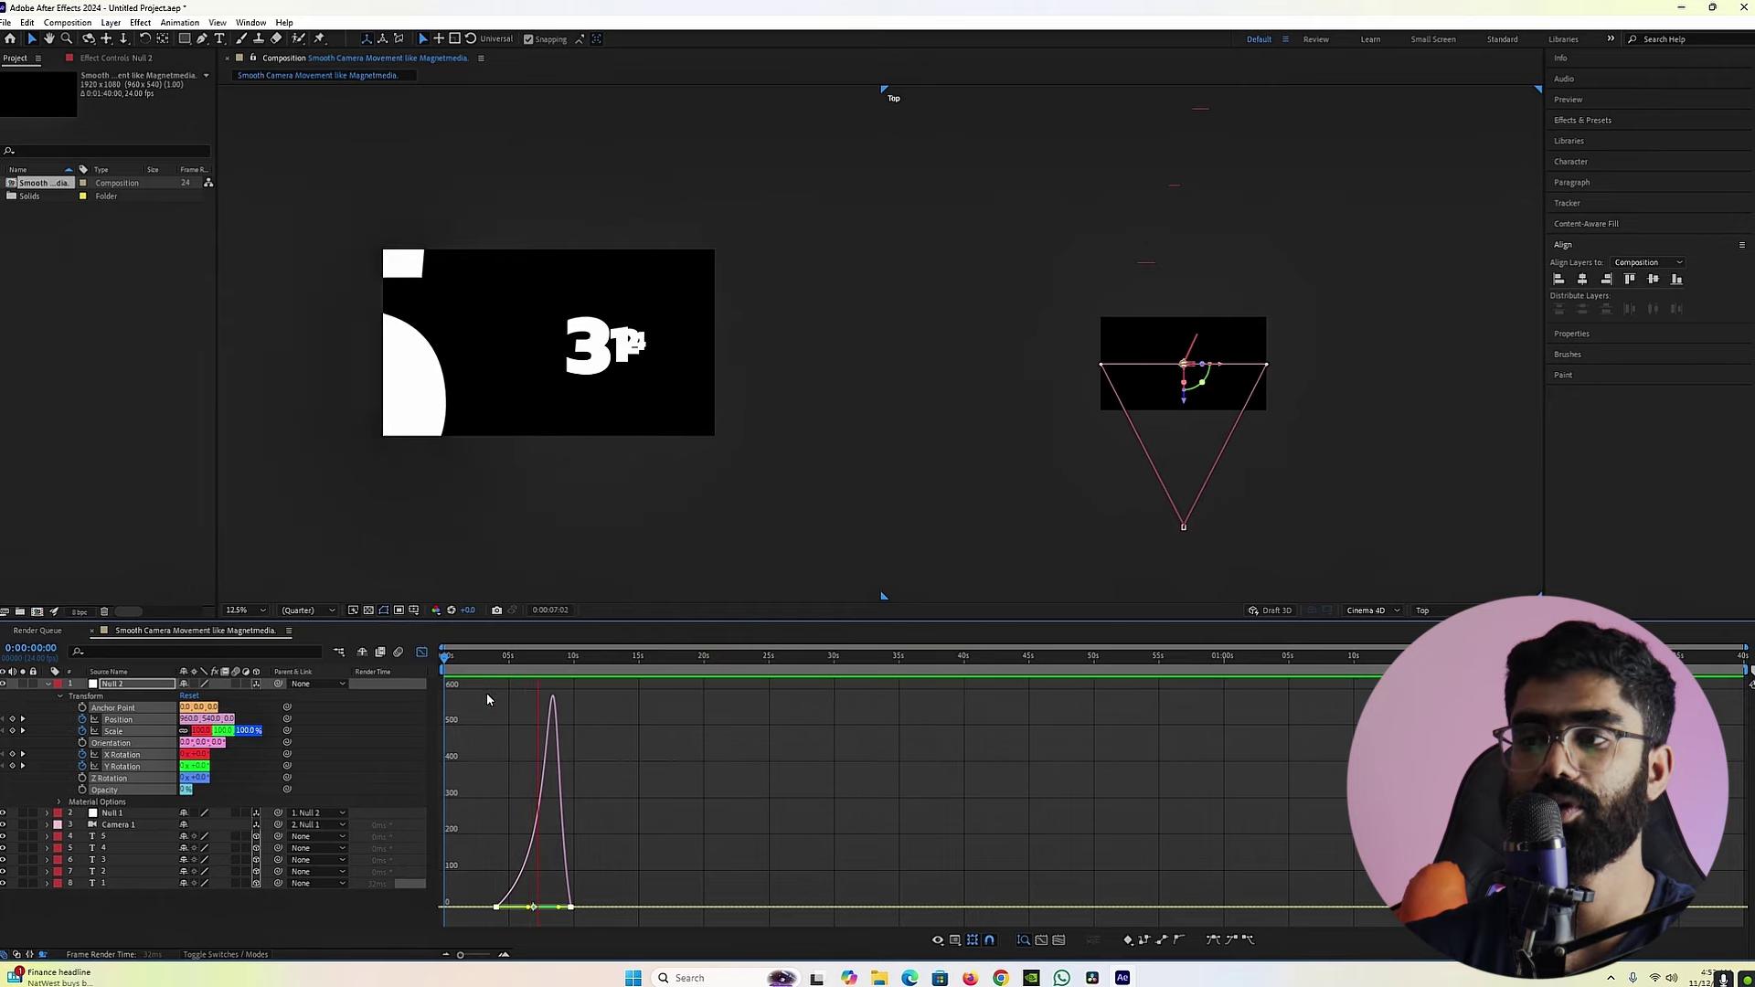
pyautogui.press('space')
pyautogui.click(422, 653)
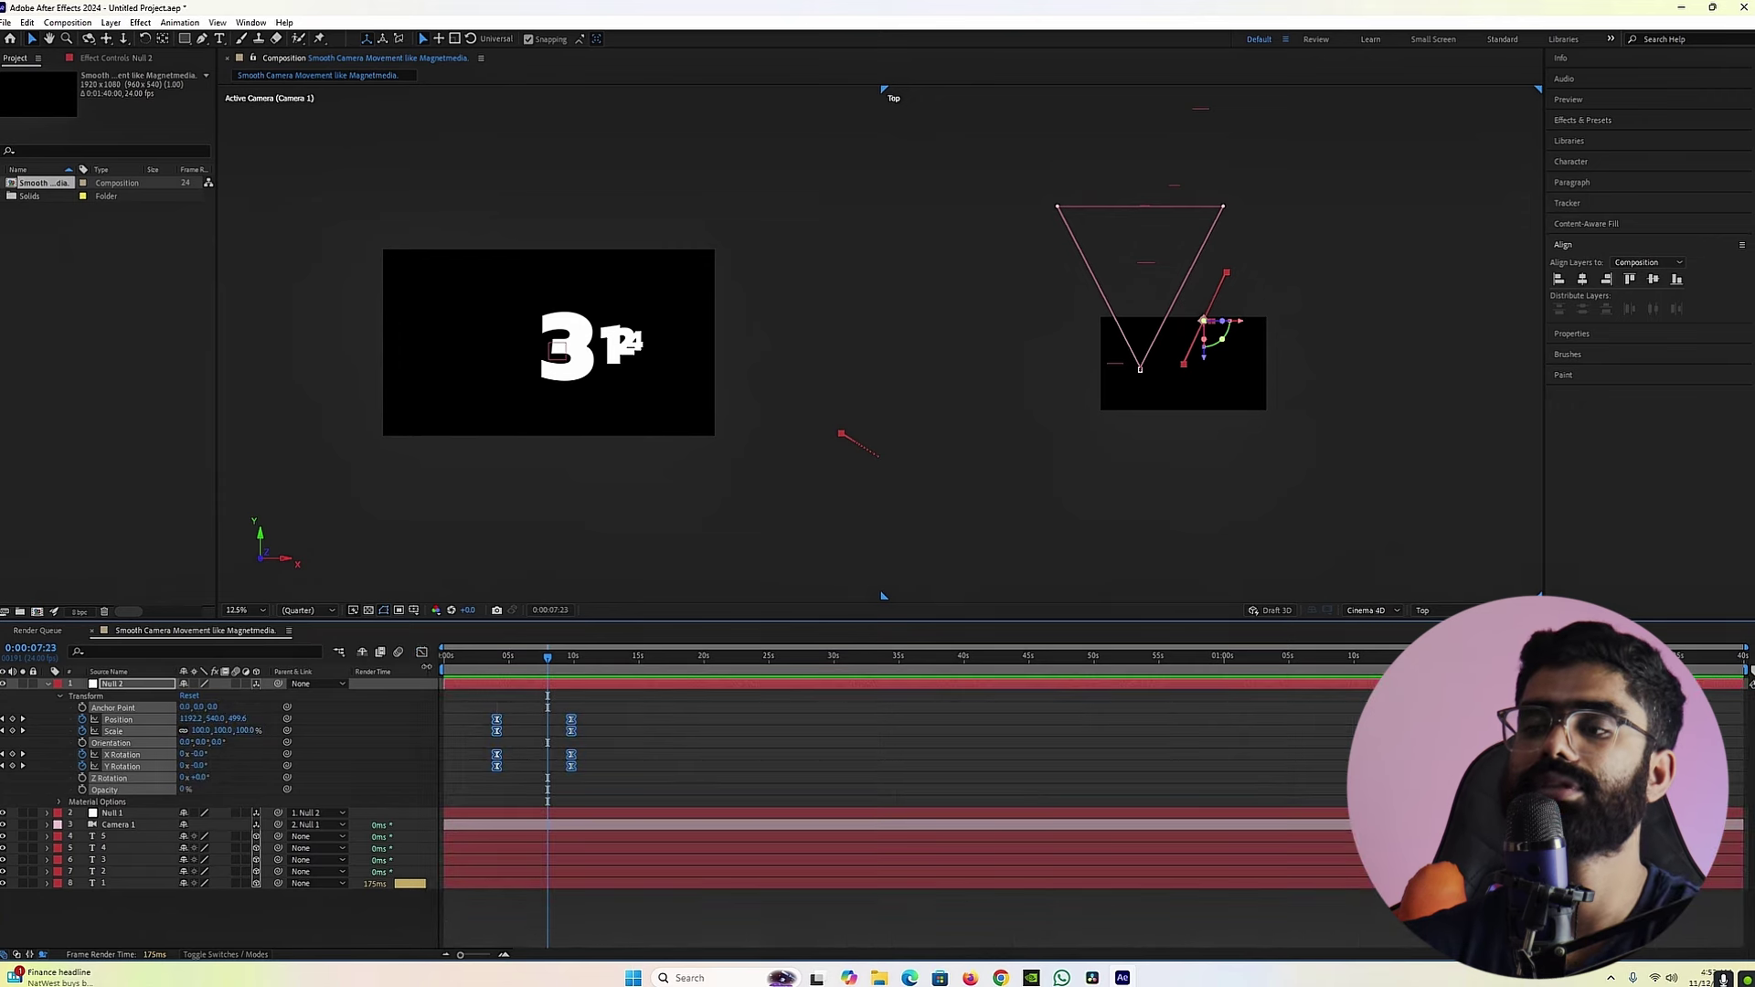
pyautogui.click(542, 731)
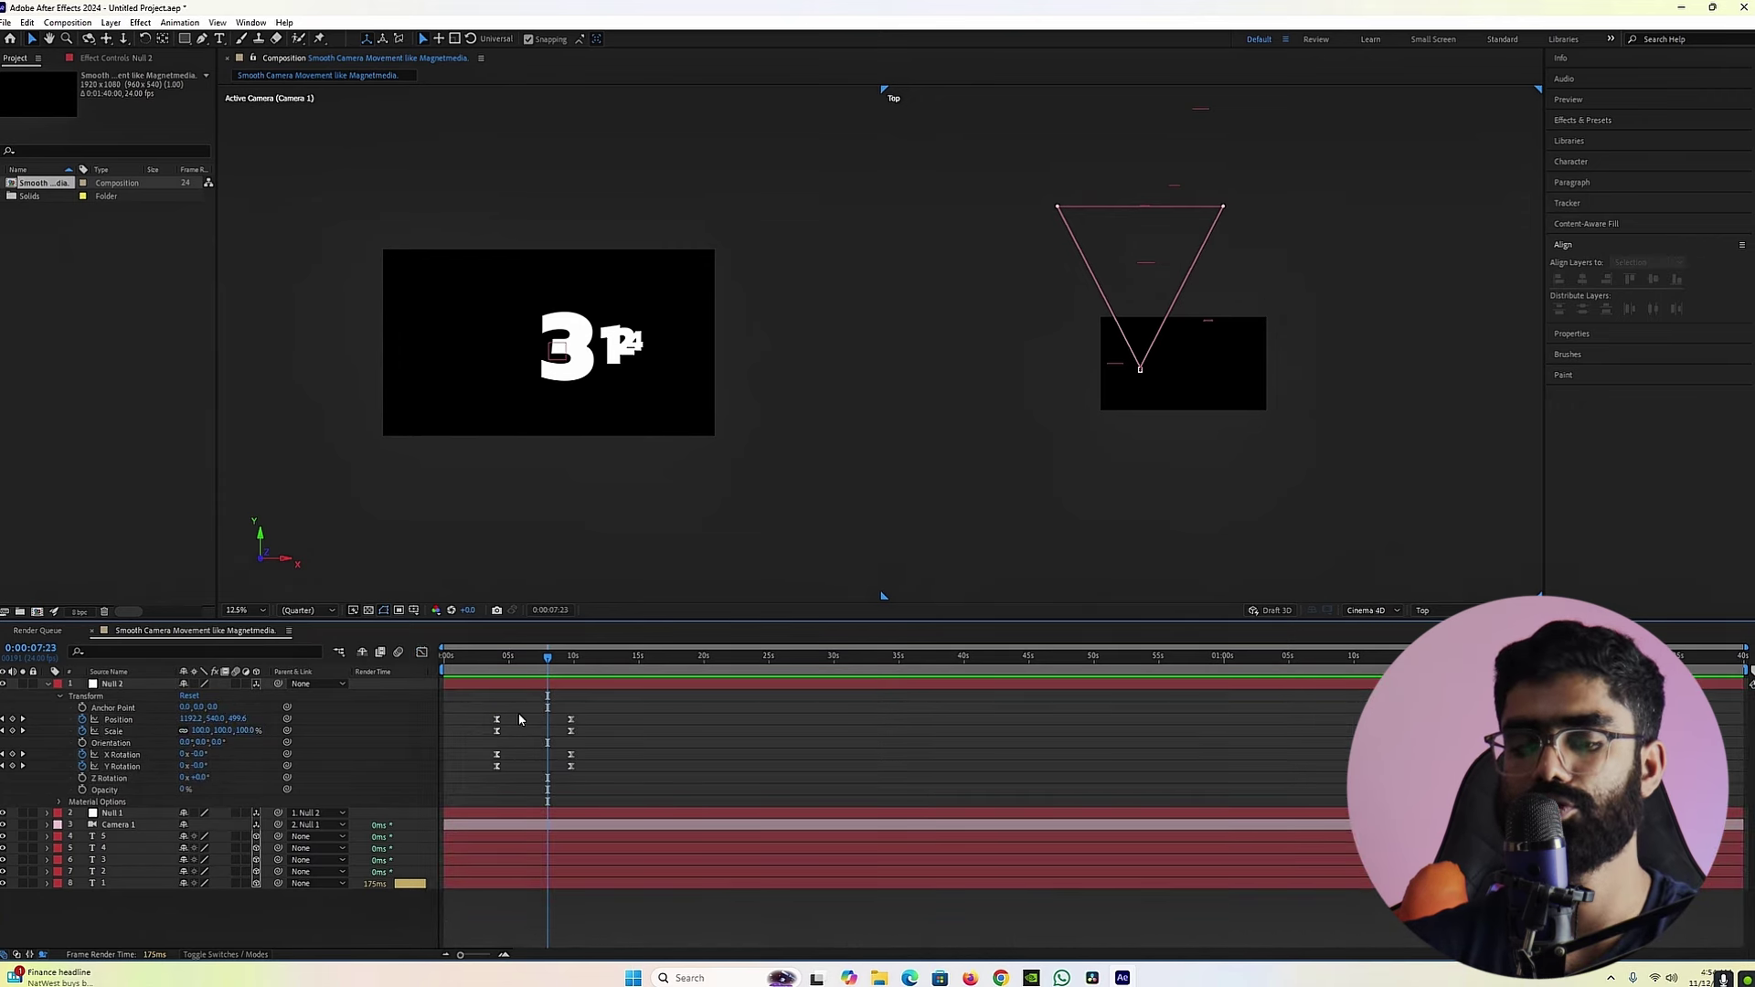
# Step: Reveal both nulls' keyframes and shift all of Null 2's keyframes earlier so they start at 0:00:03:05
pyautogui.press('u')
pyautogui.press('u')
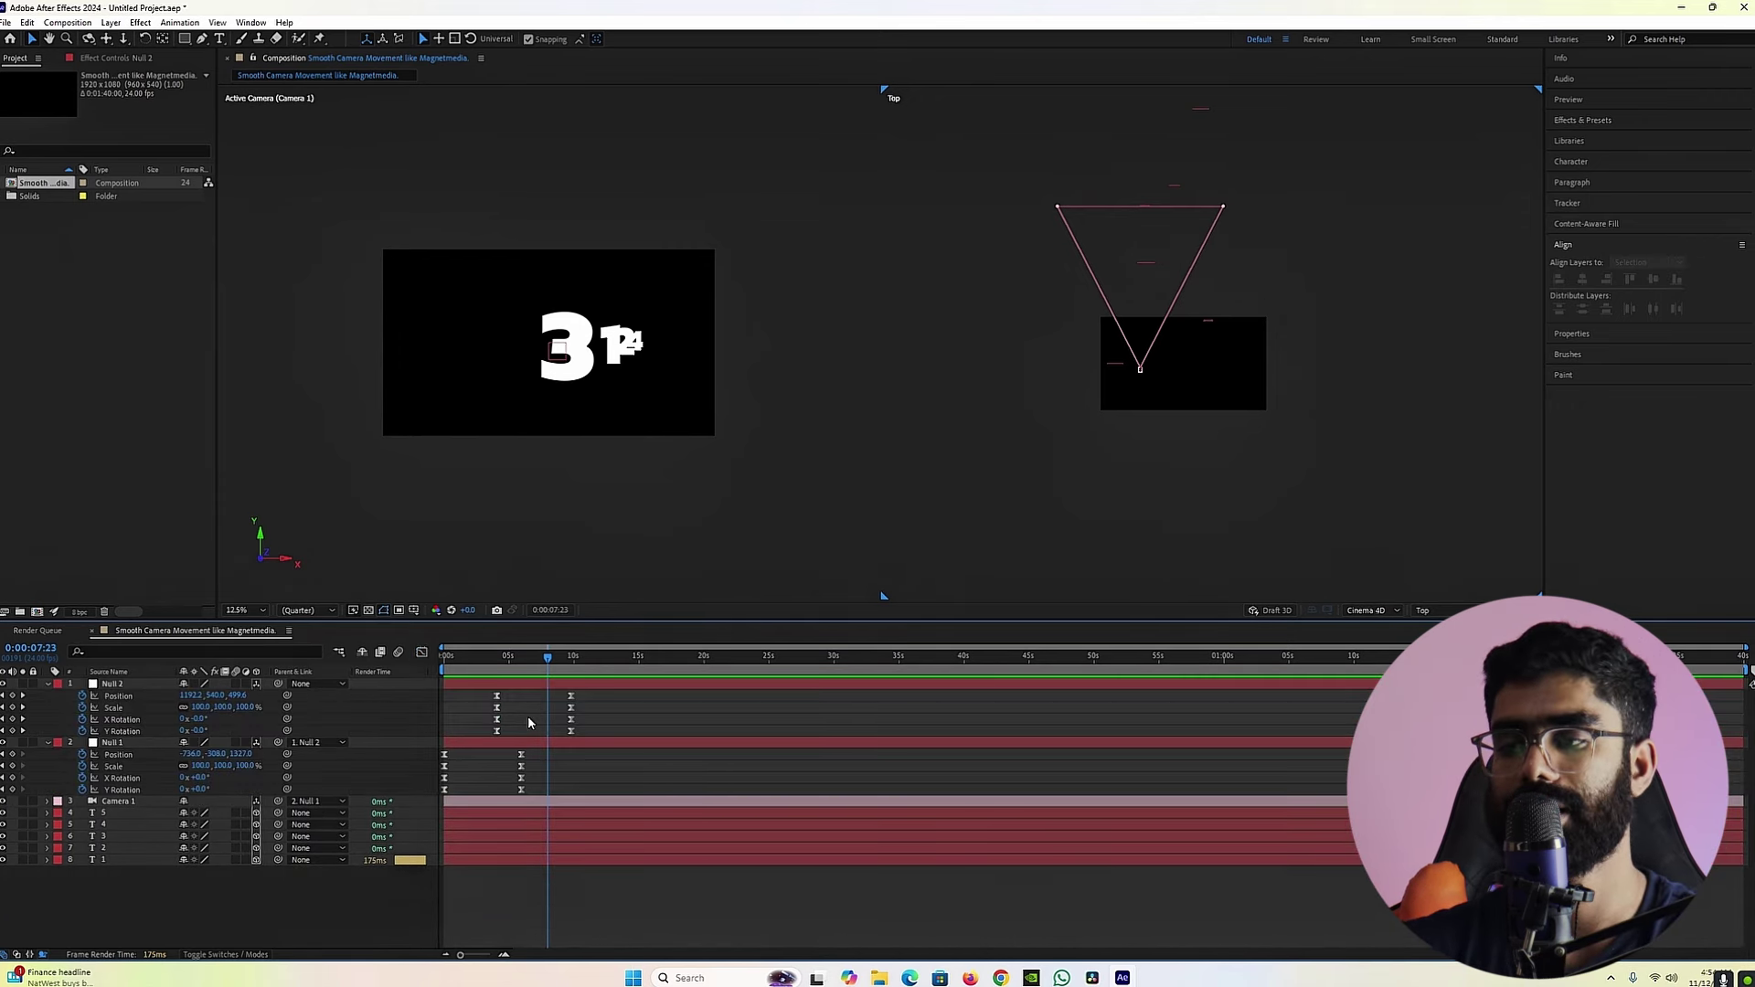
pyautogui.moveTo(520, 657); pyautogui.dragTo(497, 658)
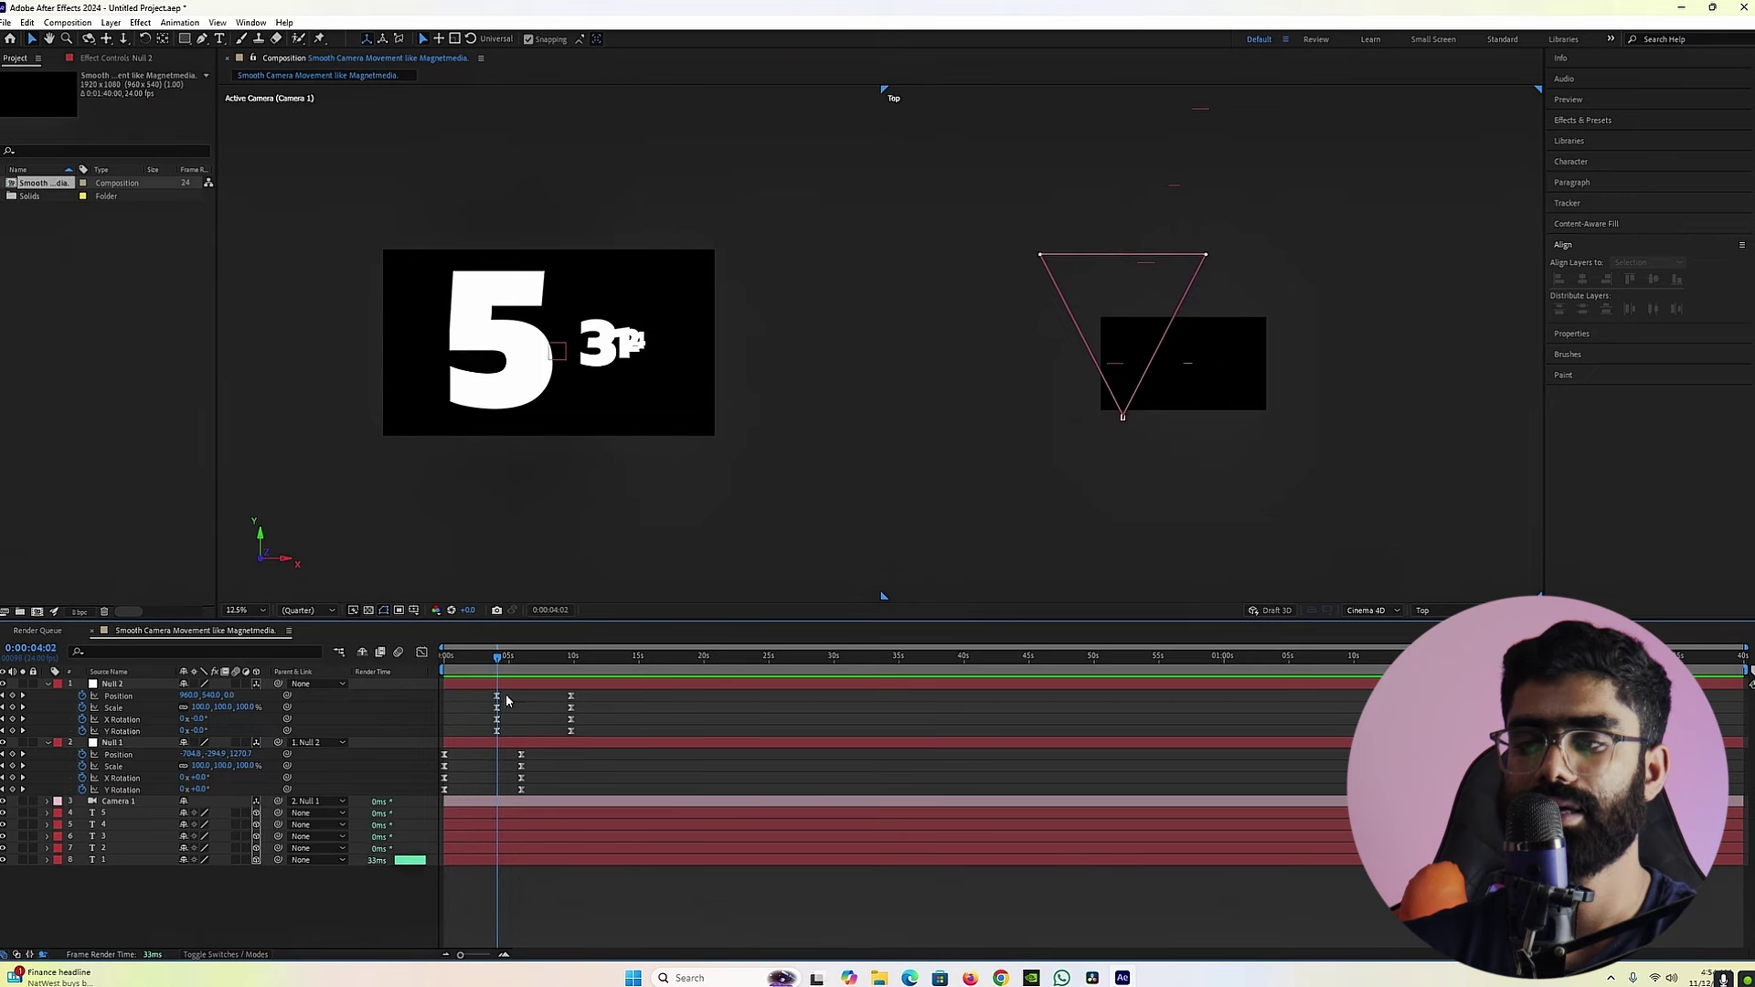
pyautogui.moveTo(612, 692); pyautogui.dragTo(489, 747)
pyautogui.moveTo(498, 658); pyautogui.dragTo(486, 660)
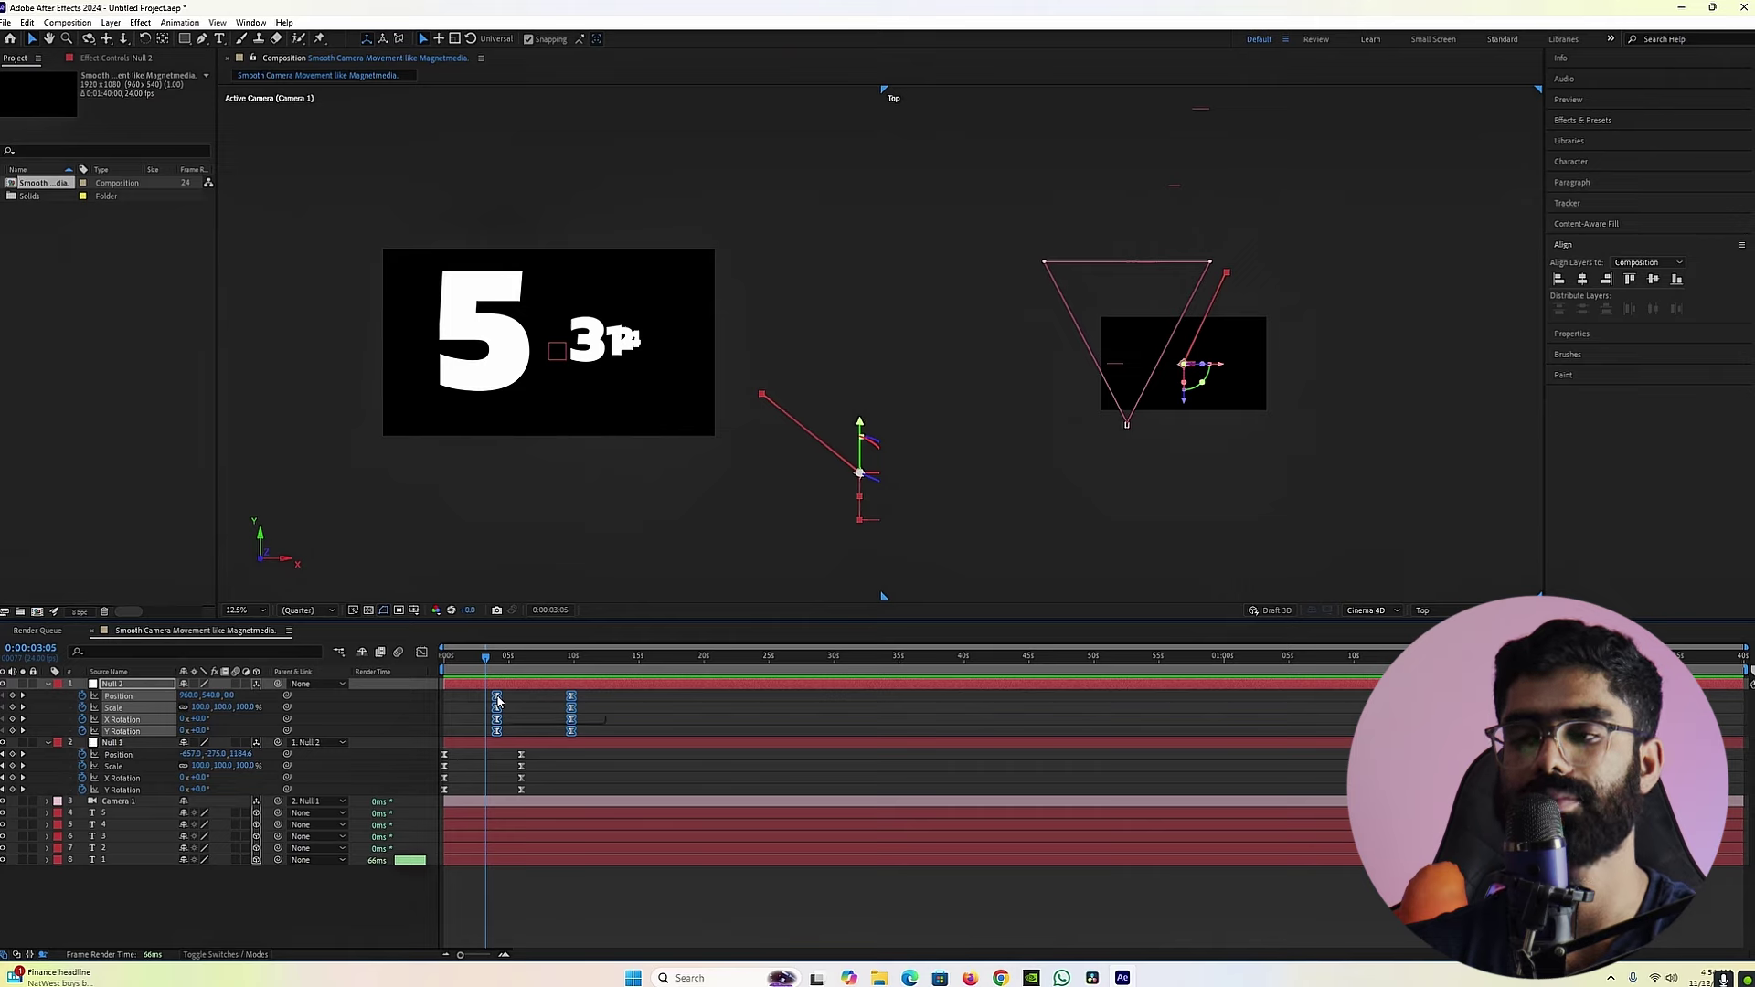
pyautogui.moveTo(497, 701); pyautogui.dragTo(444, 658)
# Step: Preview the camera animation with the overlapping null keyframes from 0:00:00:00
pyautogui.click(514, 711)
pyautogui.press('space')
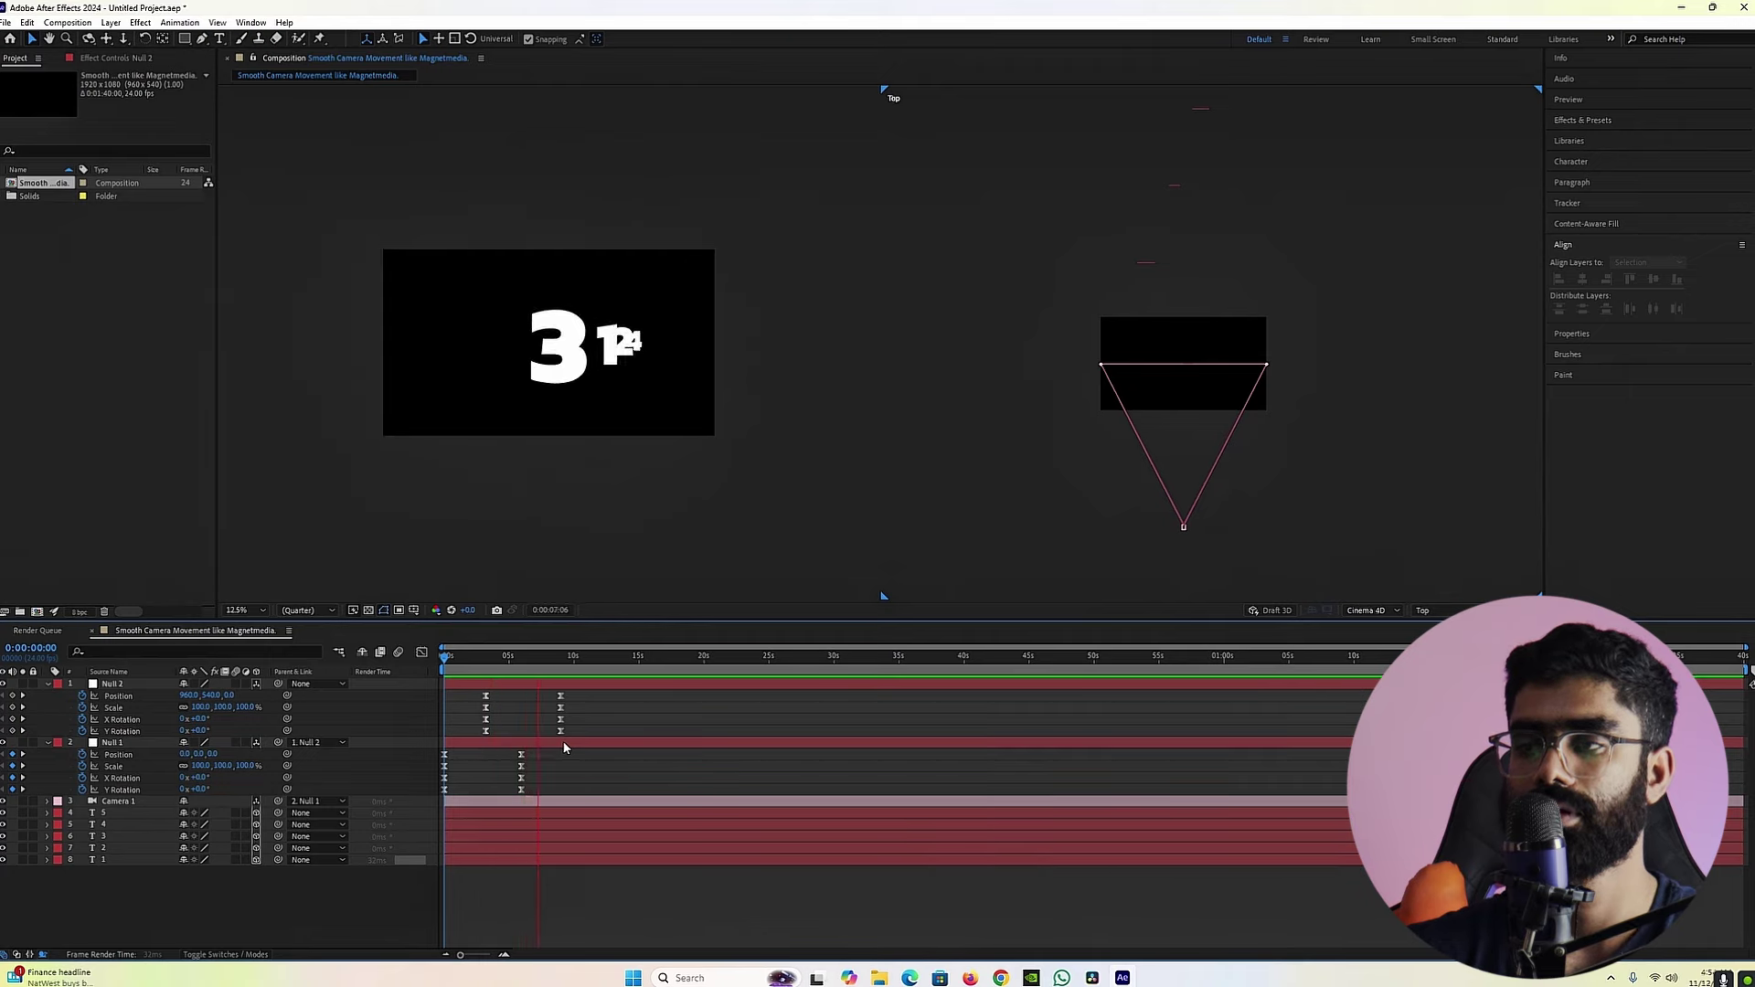
pyautogui.press('space')
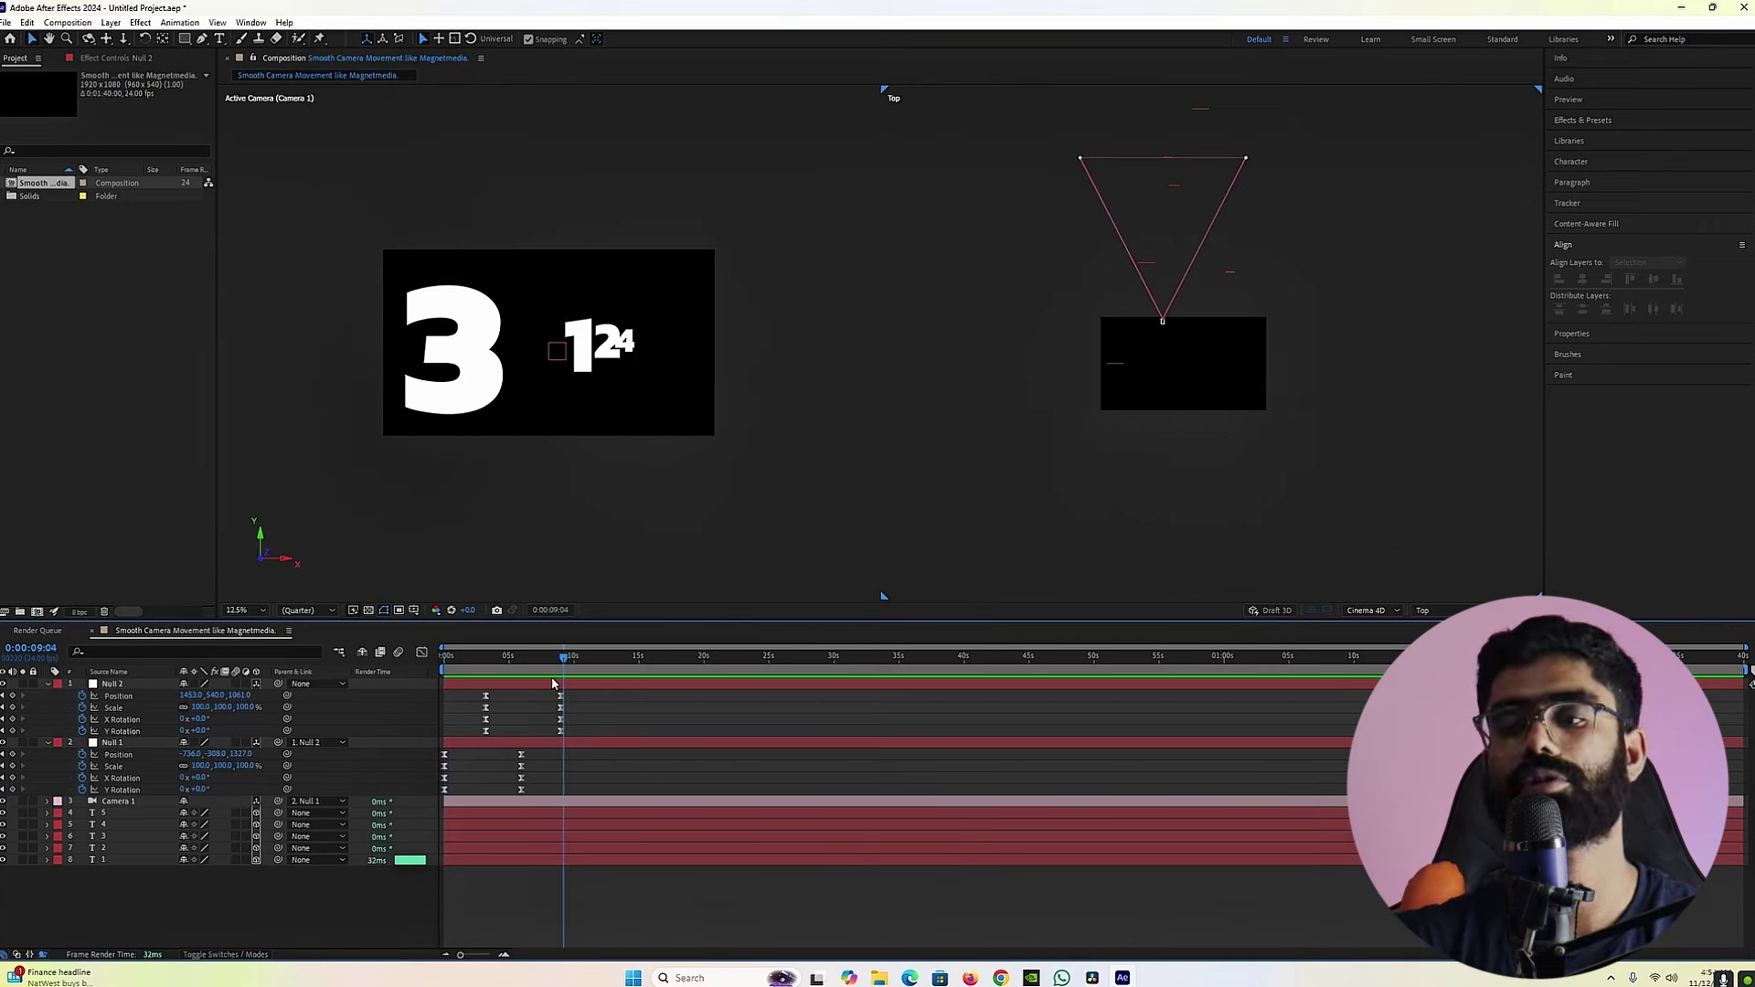
# Step: At 0:00:09:04, add a third null object as a 3D layer and parent Null 2 to it
pyautogui.click(49, 685)
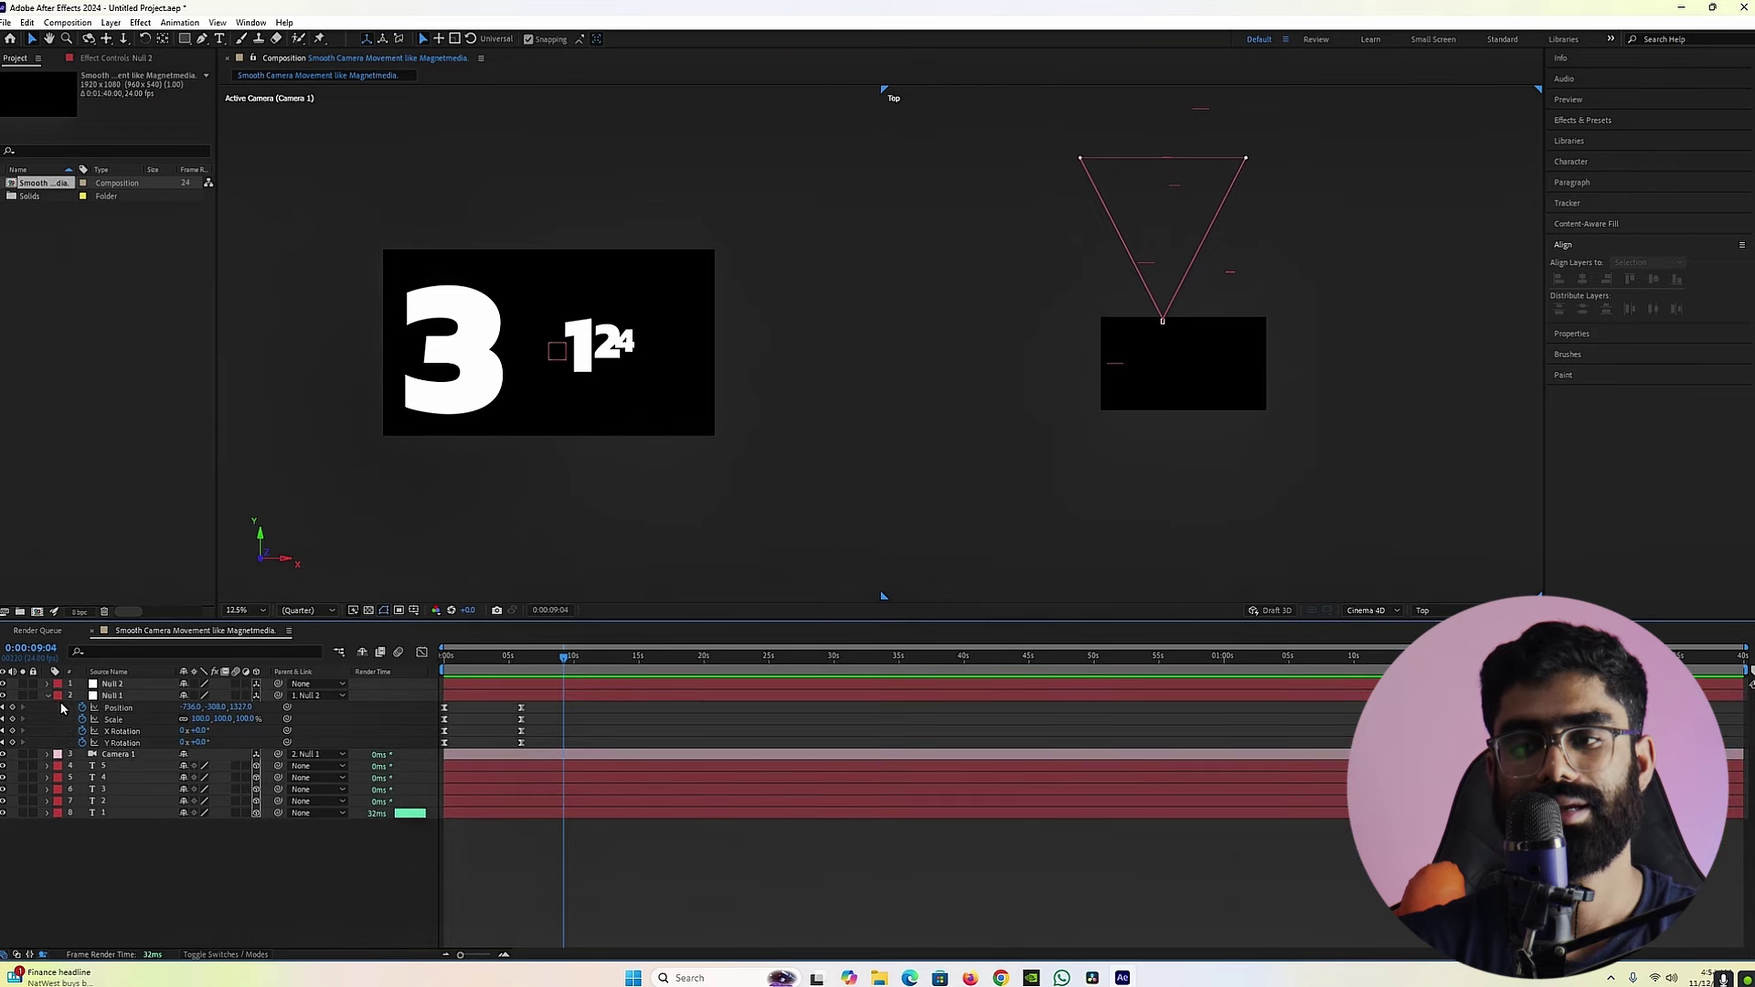
pyautogui.click(48, 696)
pyautogui.rightClick(140, 784)
pyautogui.moveTo(183, 611)
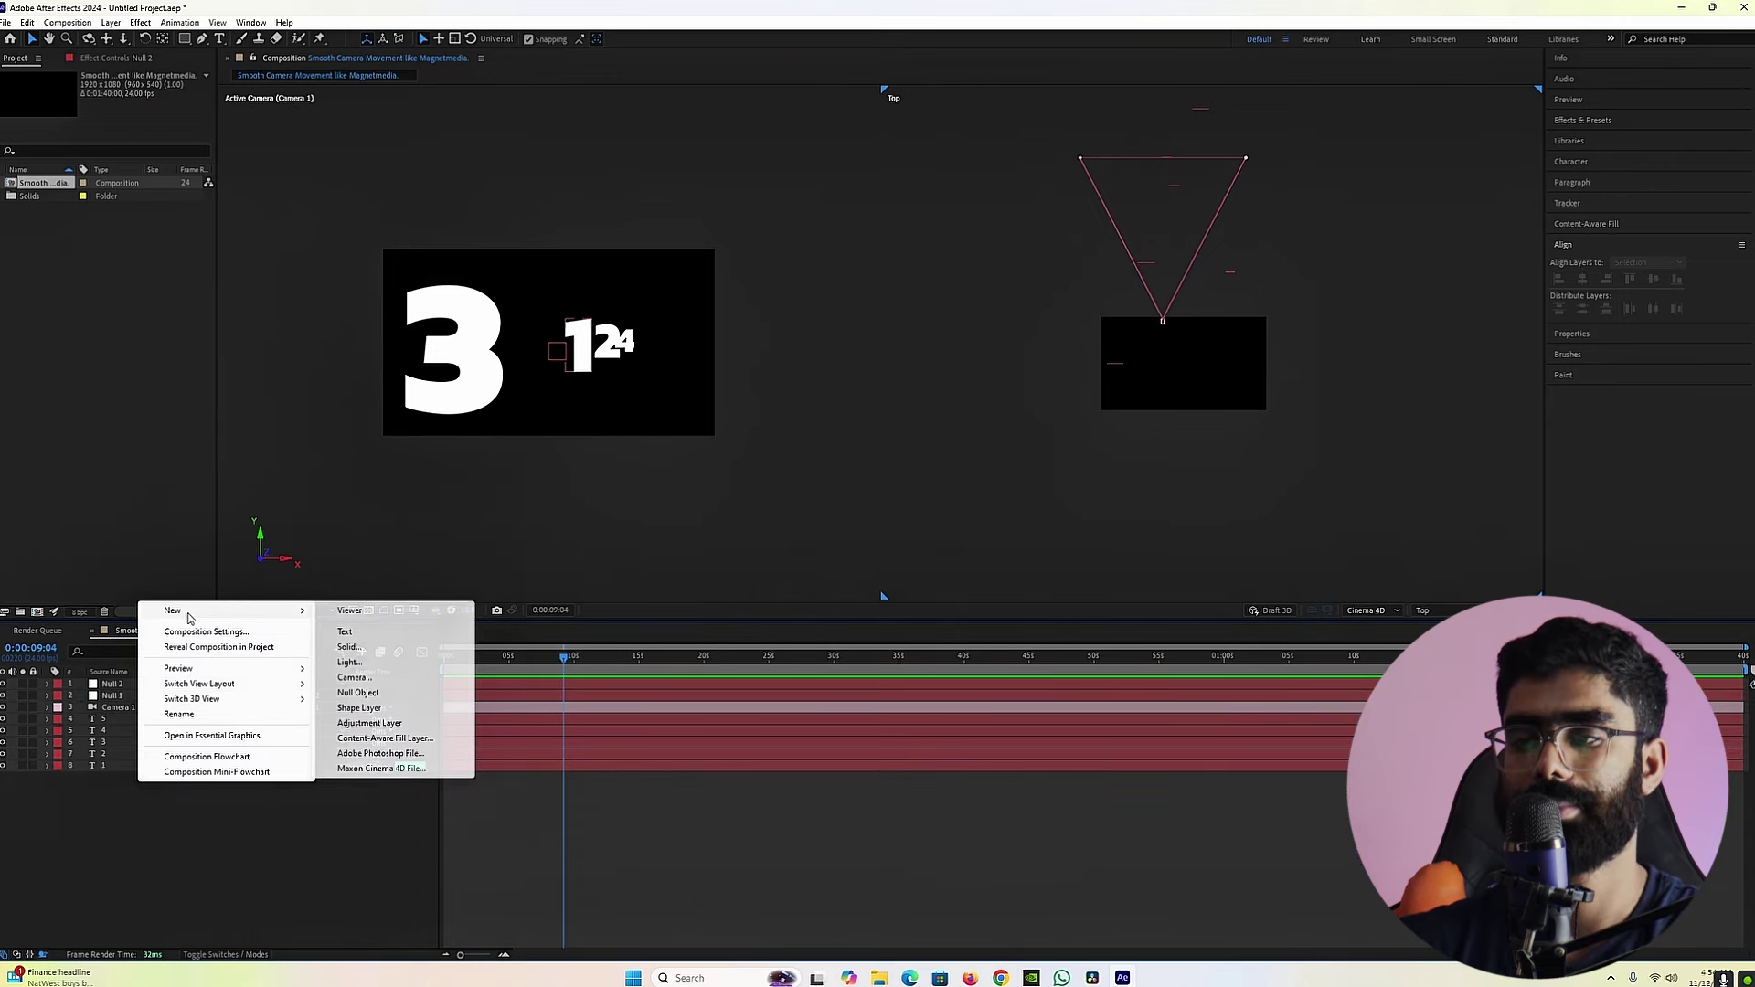
pyautogui.click(352, 692)
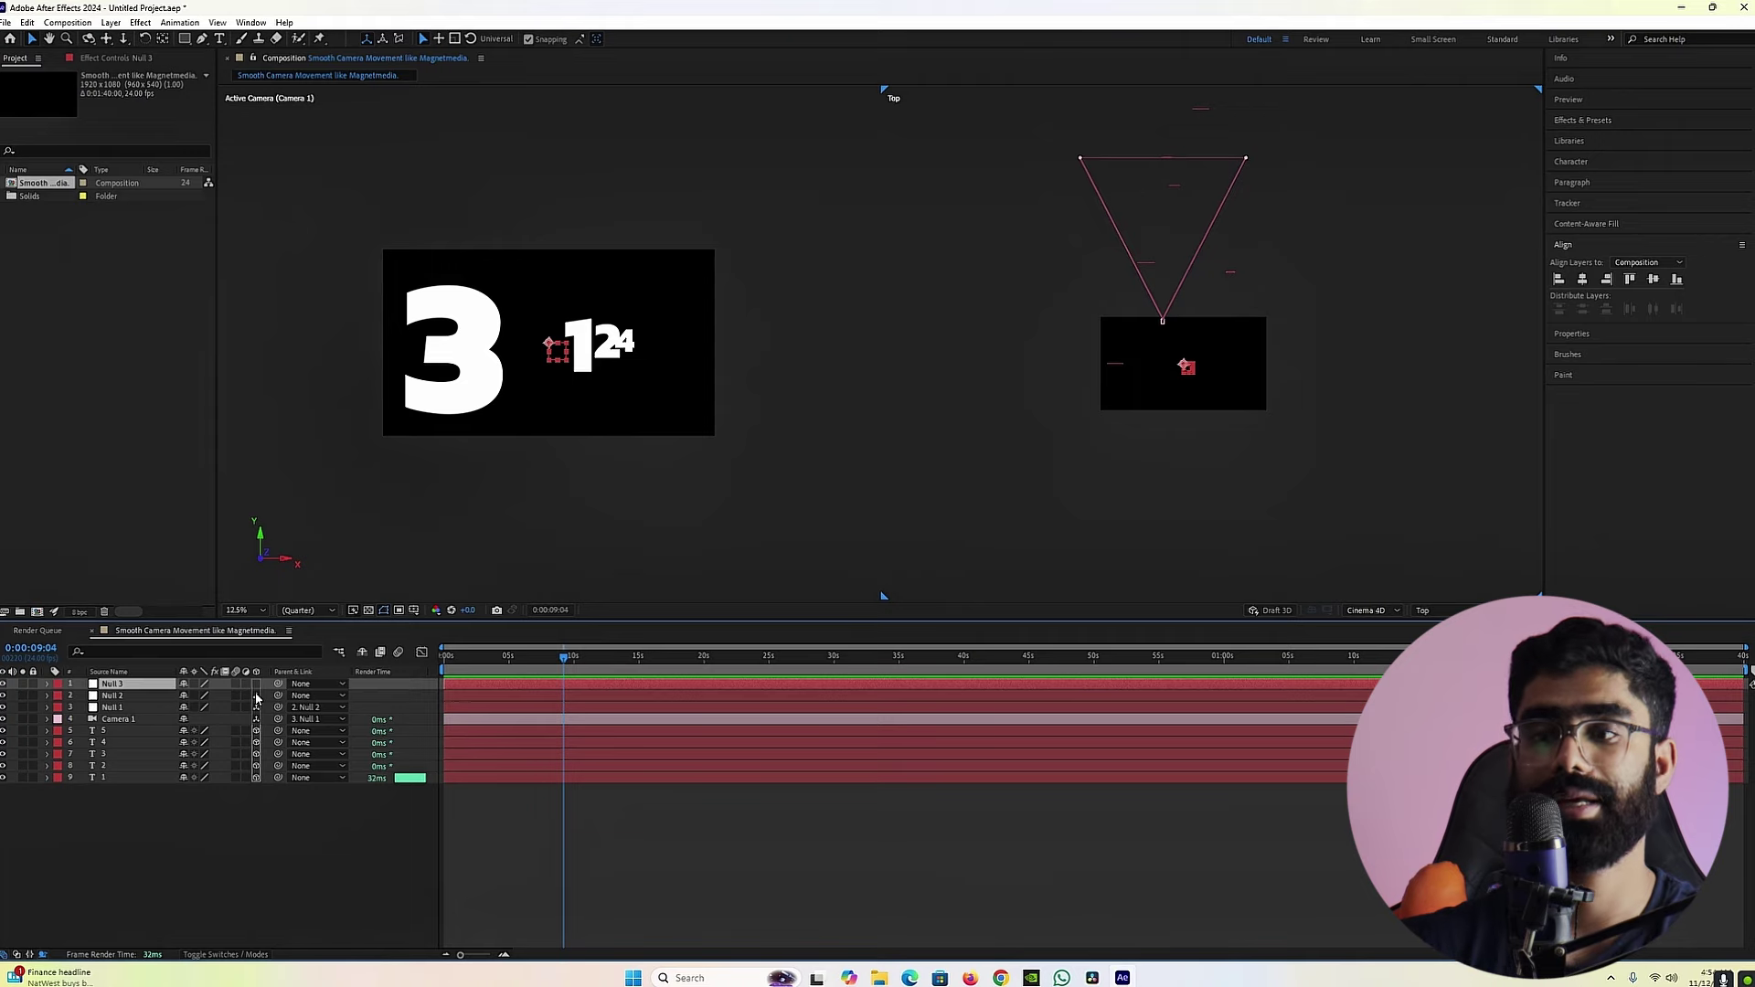
pyautogui.moveTo(278, 697); pyautogui.dragTo(149, 690)
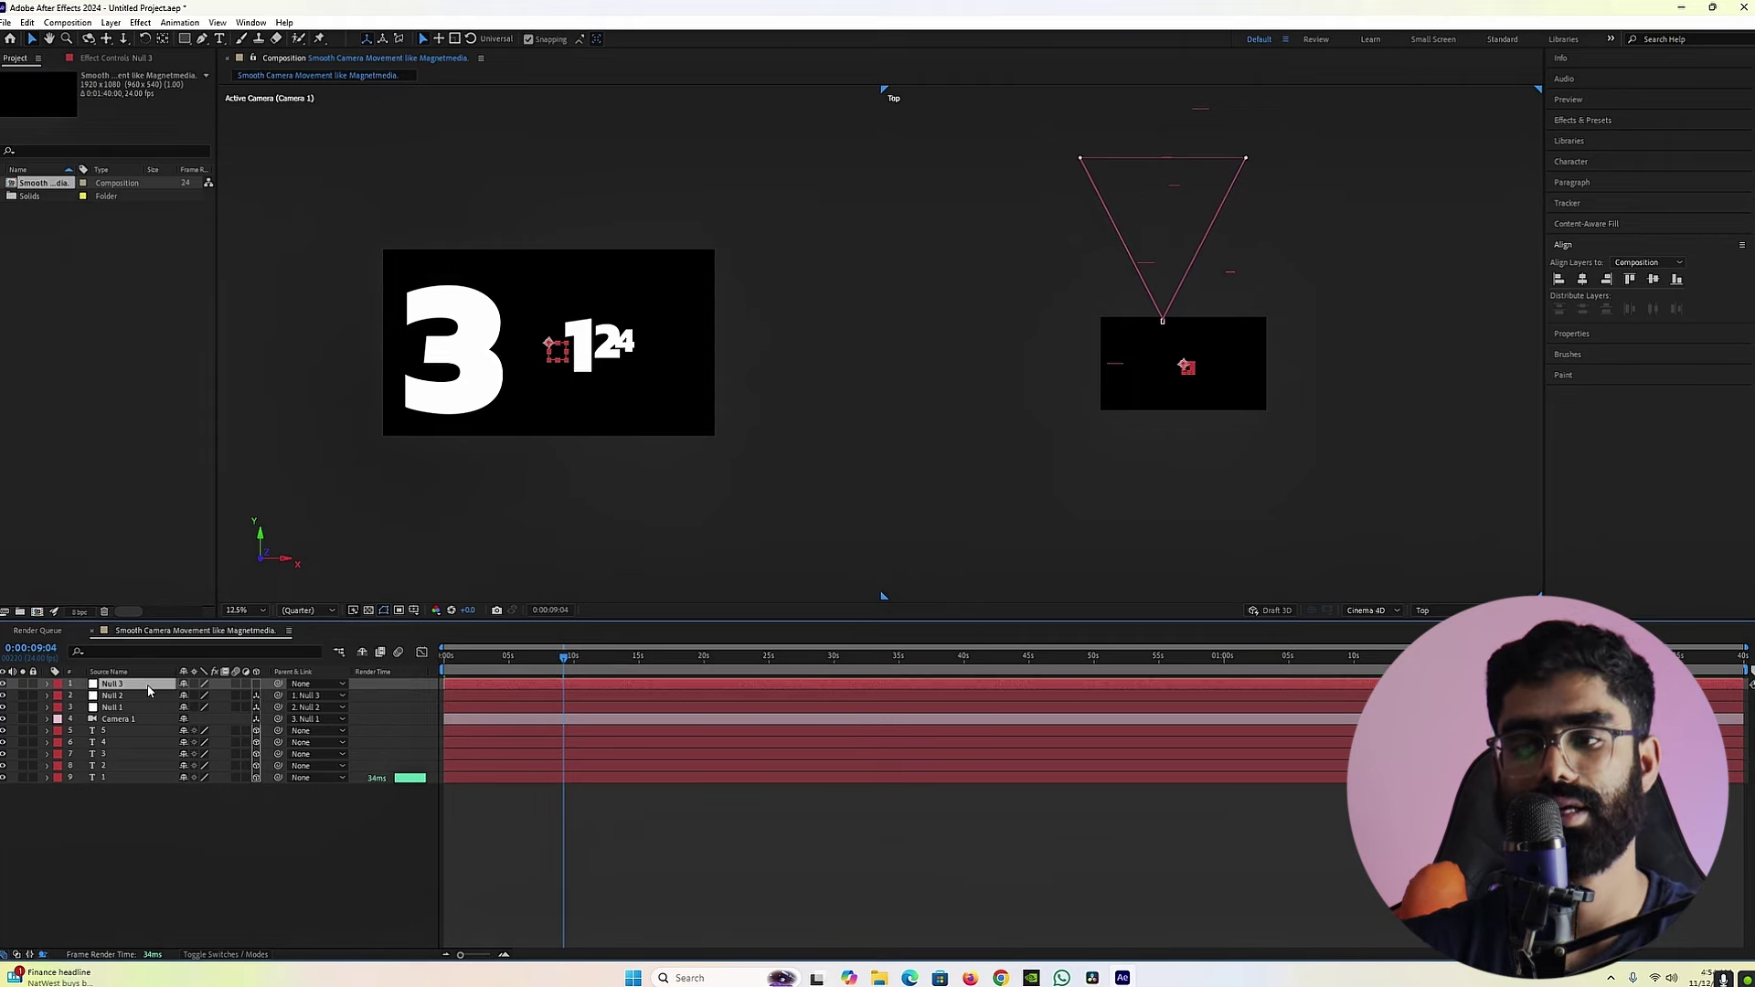
pyautogui.click(257, 685)
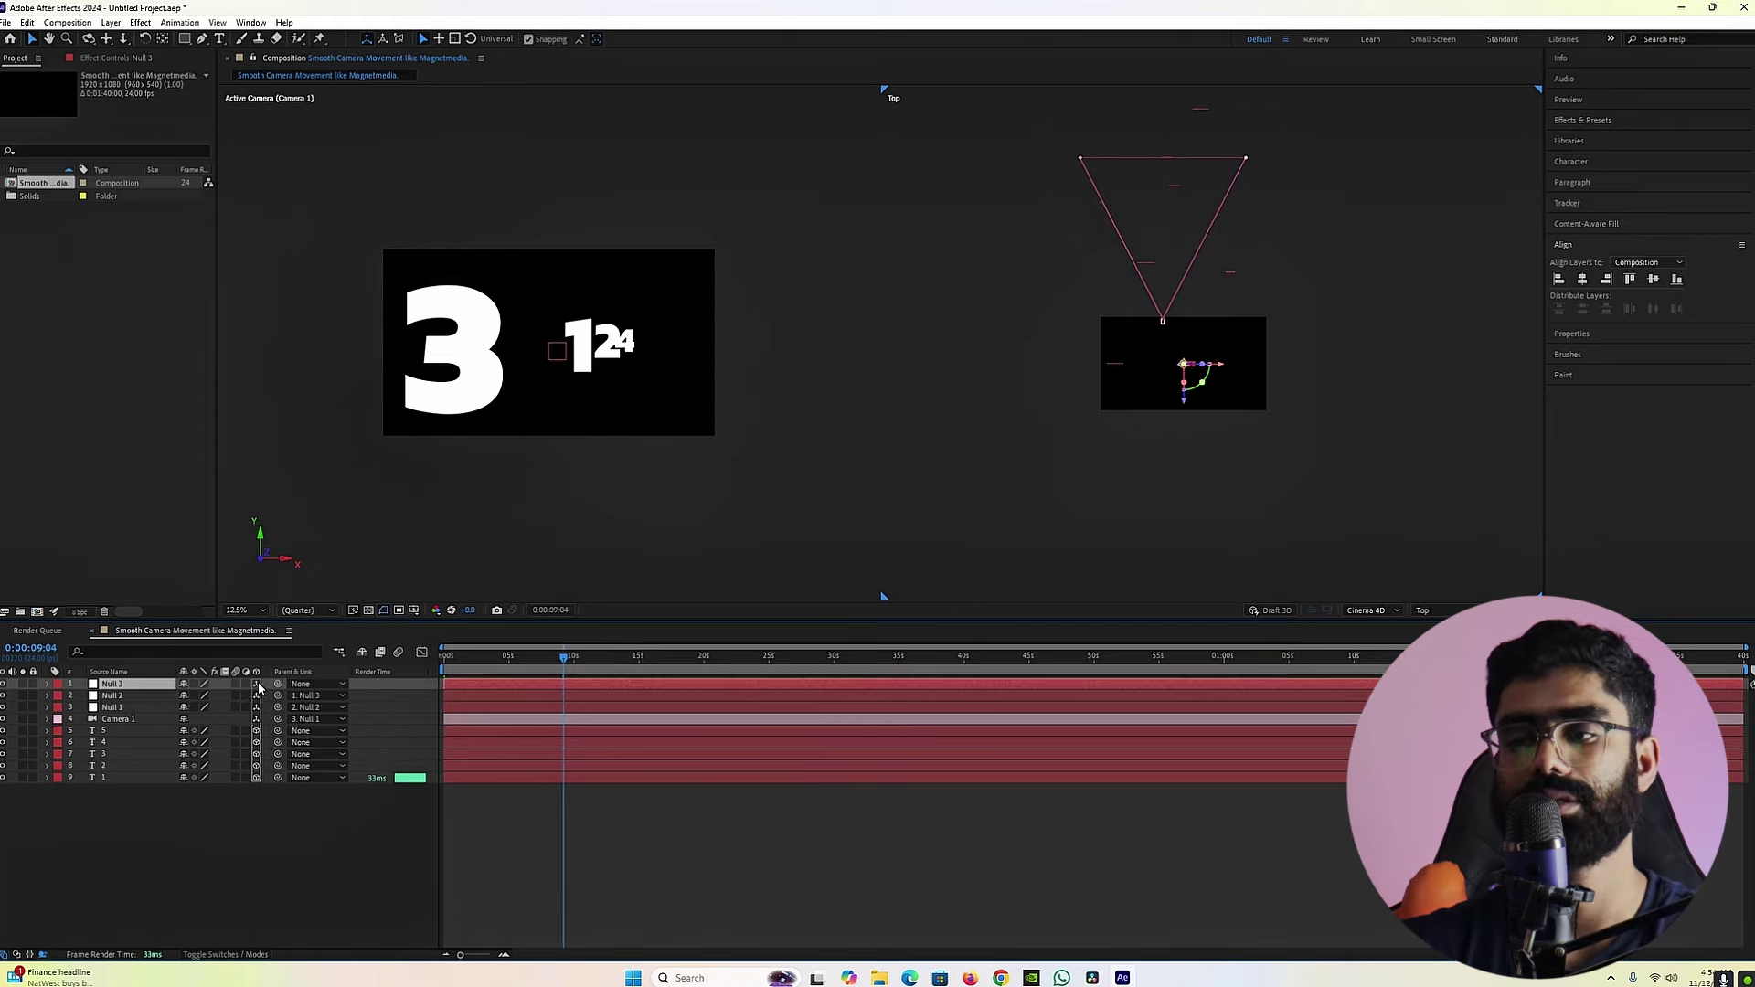
# Step: At 0:00:08:02, just before Null 2's last keyframes, enable keyframing for Null 3's Position, Scale, X Rotation and Y Rotation
pyautogui.click(523, 695)
pyautogui.press('u')
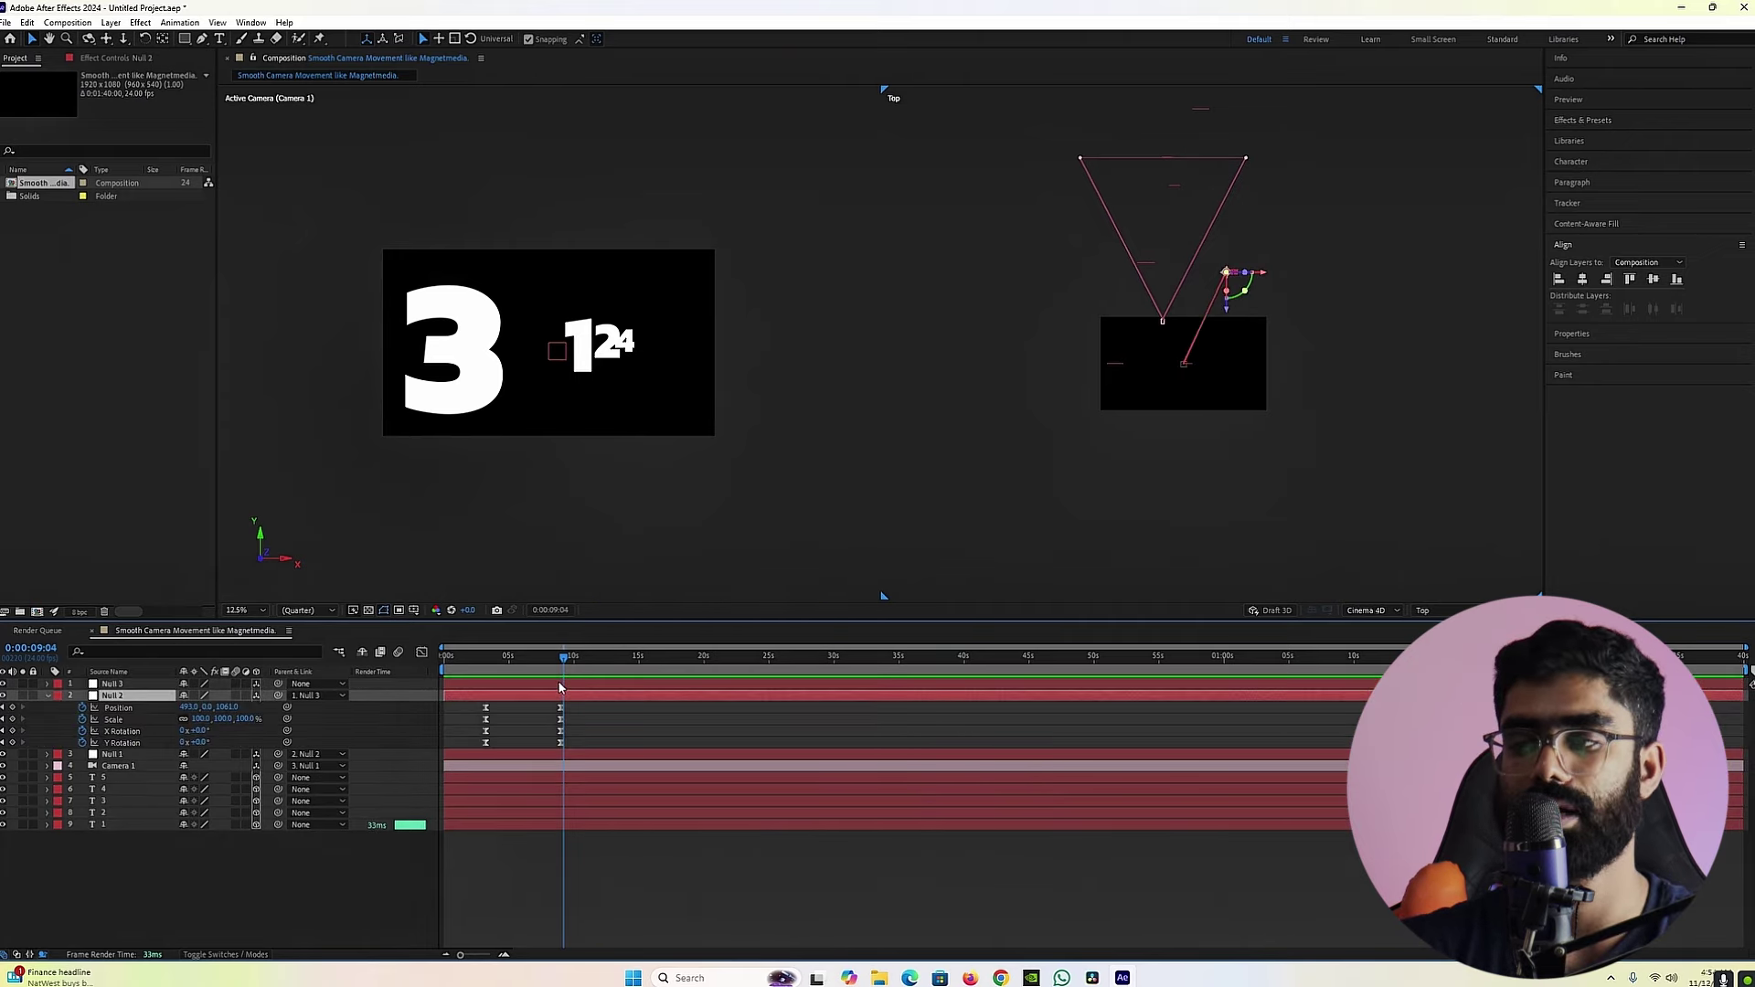
pyautogui.moveTo(561, 660)
pyautogui.mouseDown()
pyautogui.moveTo(540, 664)
pyautogui.moveTo(548, 677)
pyautogui.mouseUp()
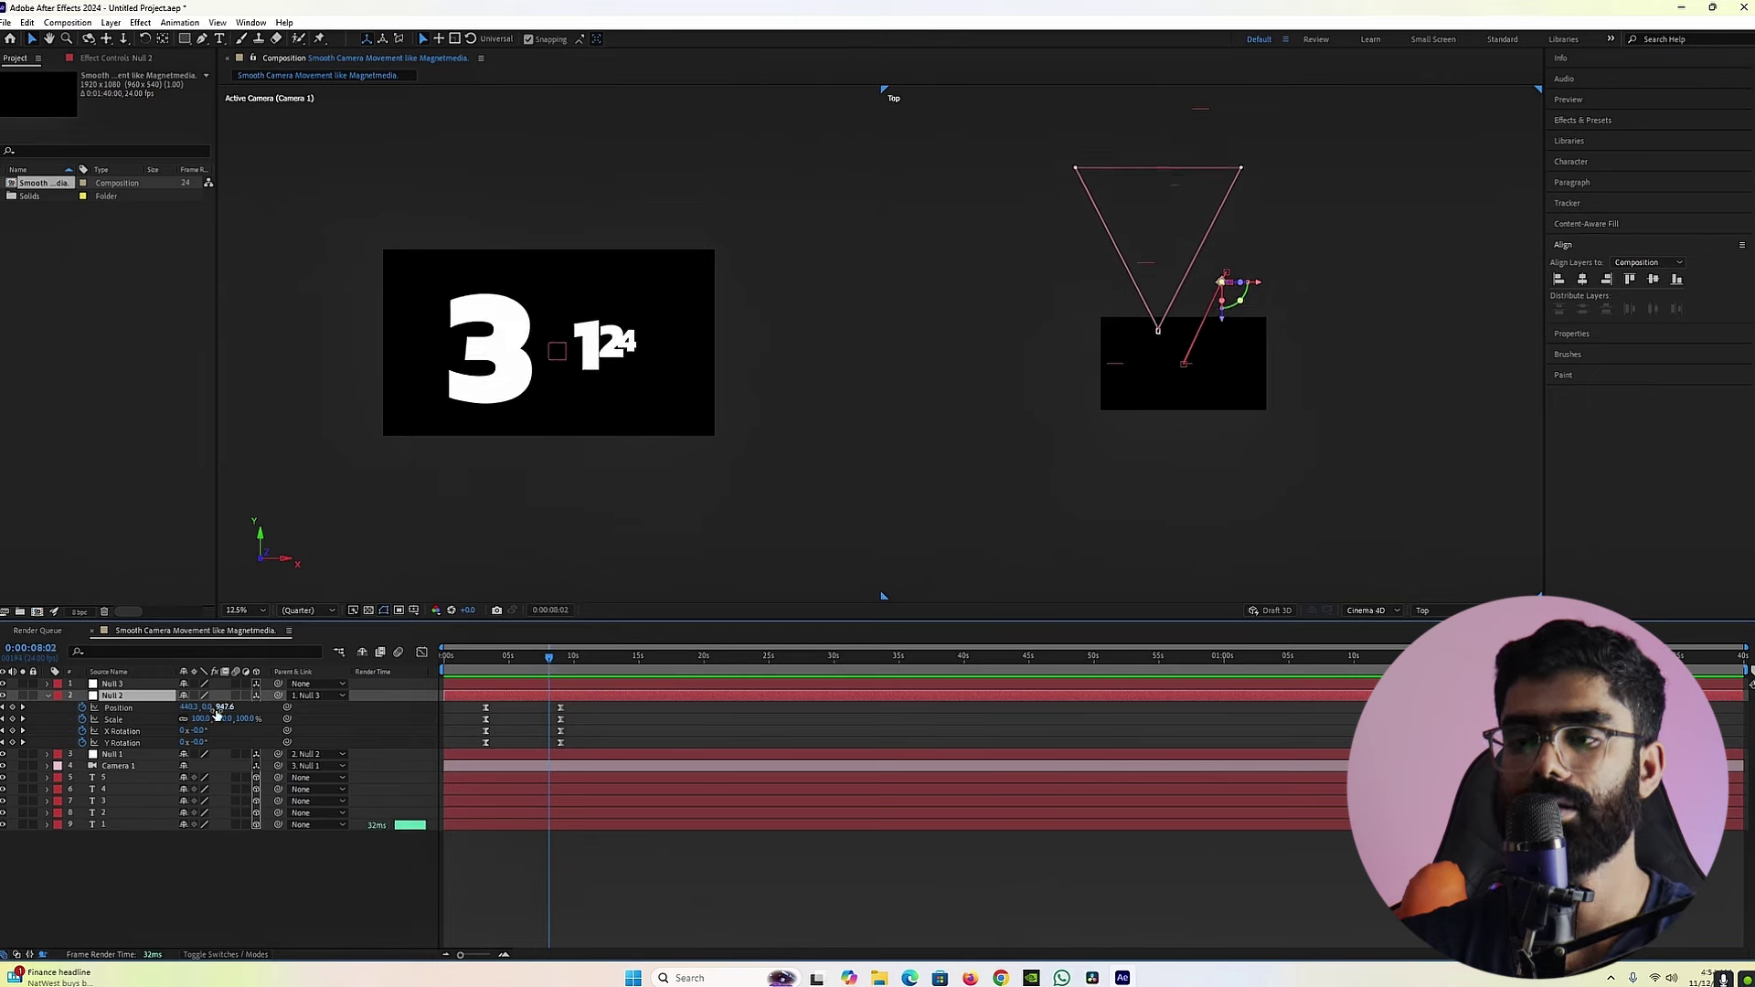
pyautogui.click(110, 686)
pyautogui.press('p')
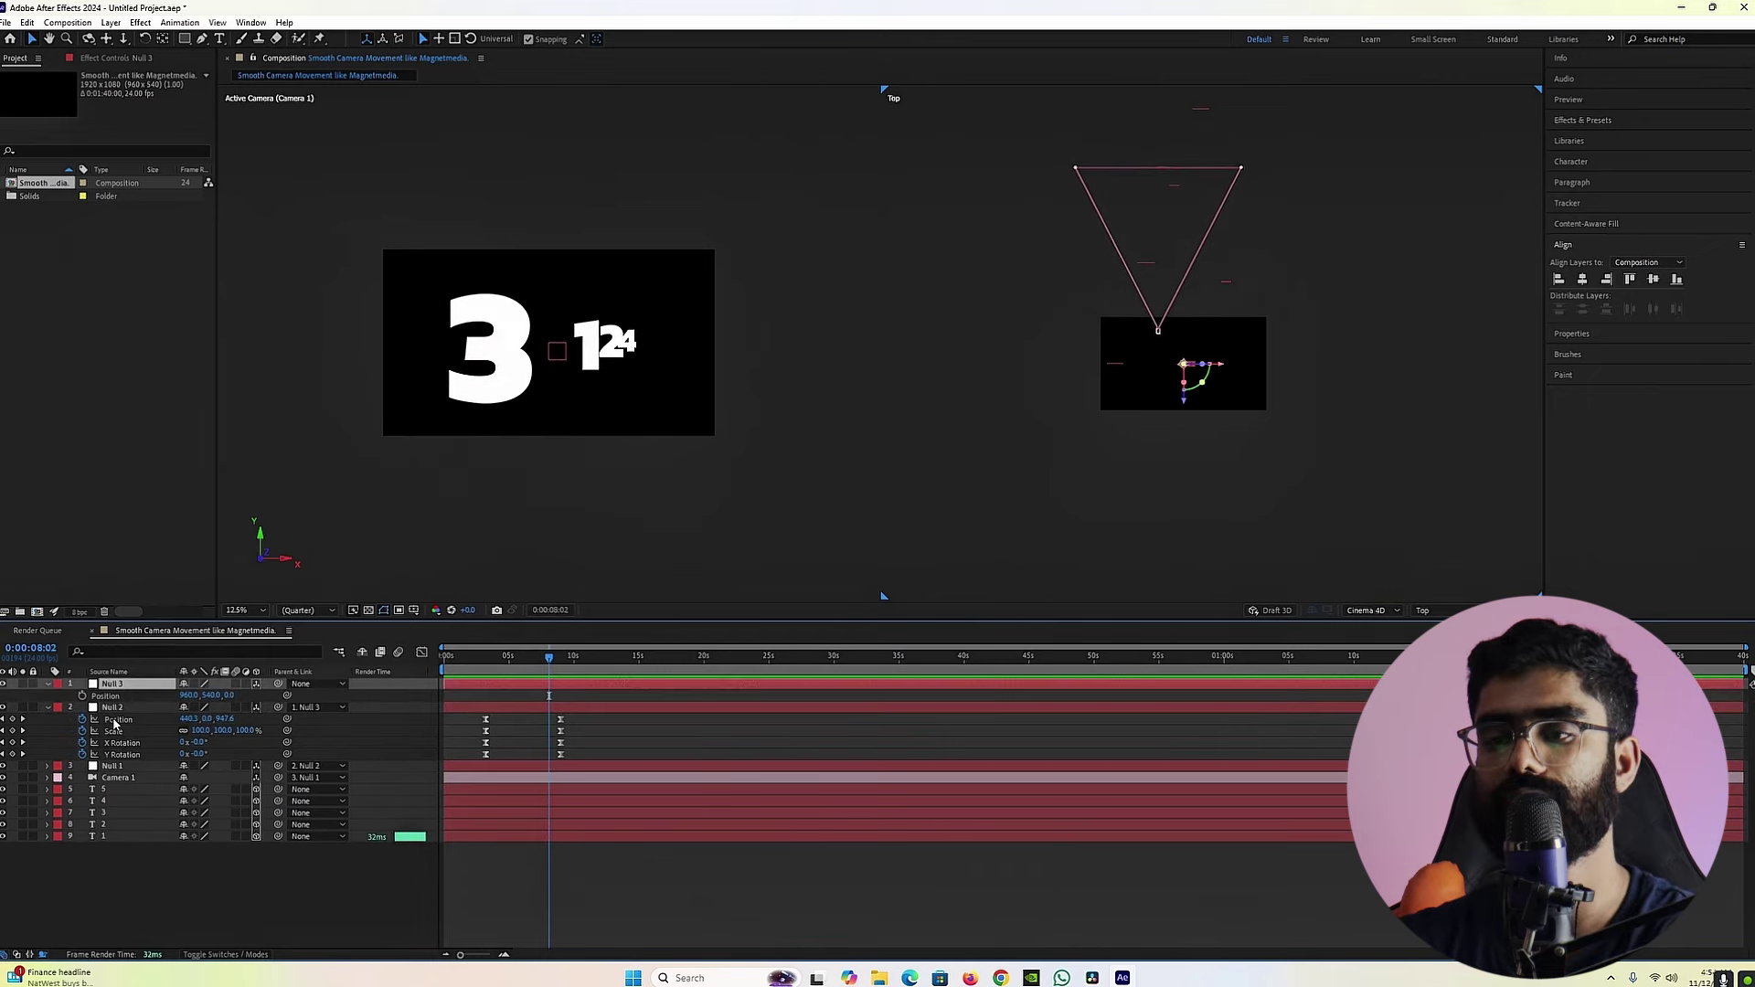
pyautogui.click(82, 696)
pyautogui.click(48, 684)
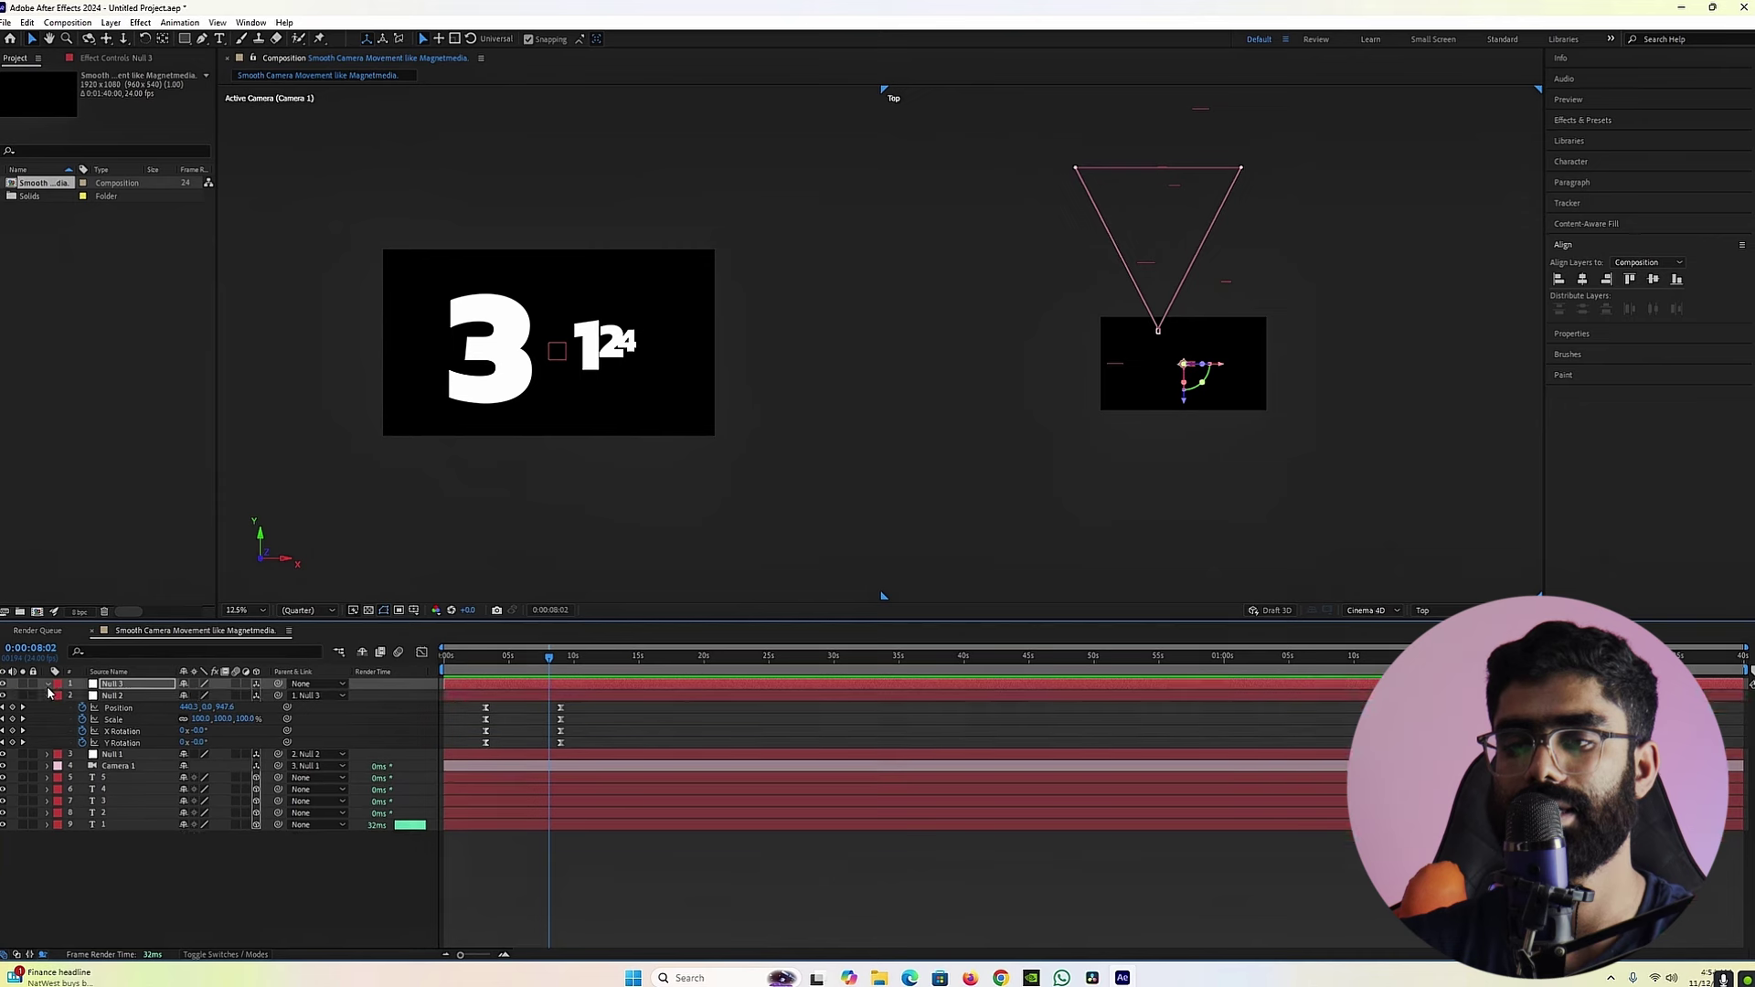
pyautogui.click(48, 684)
pyautogui.click(82, 730)
pyautogui.click(82, 755)
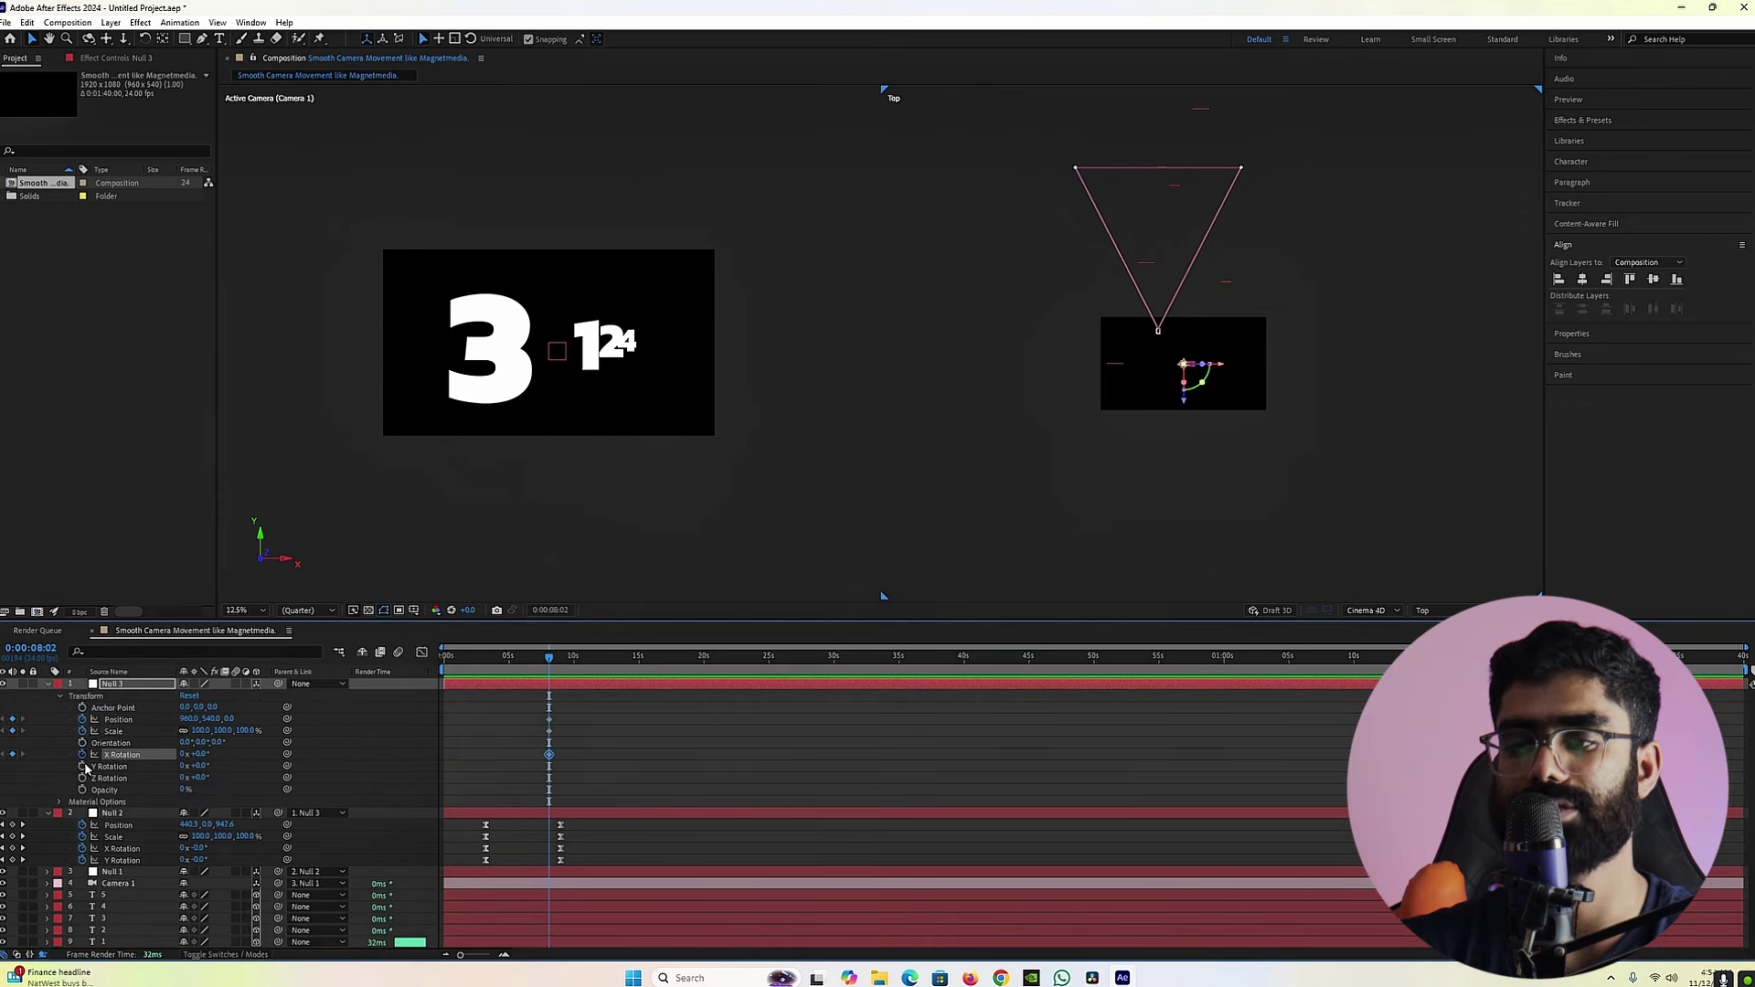
pyautogui.click(82, 766)
# Step: At 0:00:14:06, move Null 3 to a Z position of about 1074 and shift it along X
pyautogui.moveTo(551, 659); pyautogui.dragTo(630, 662)
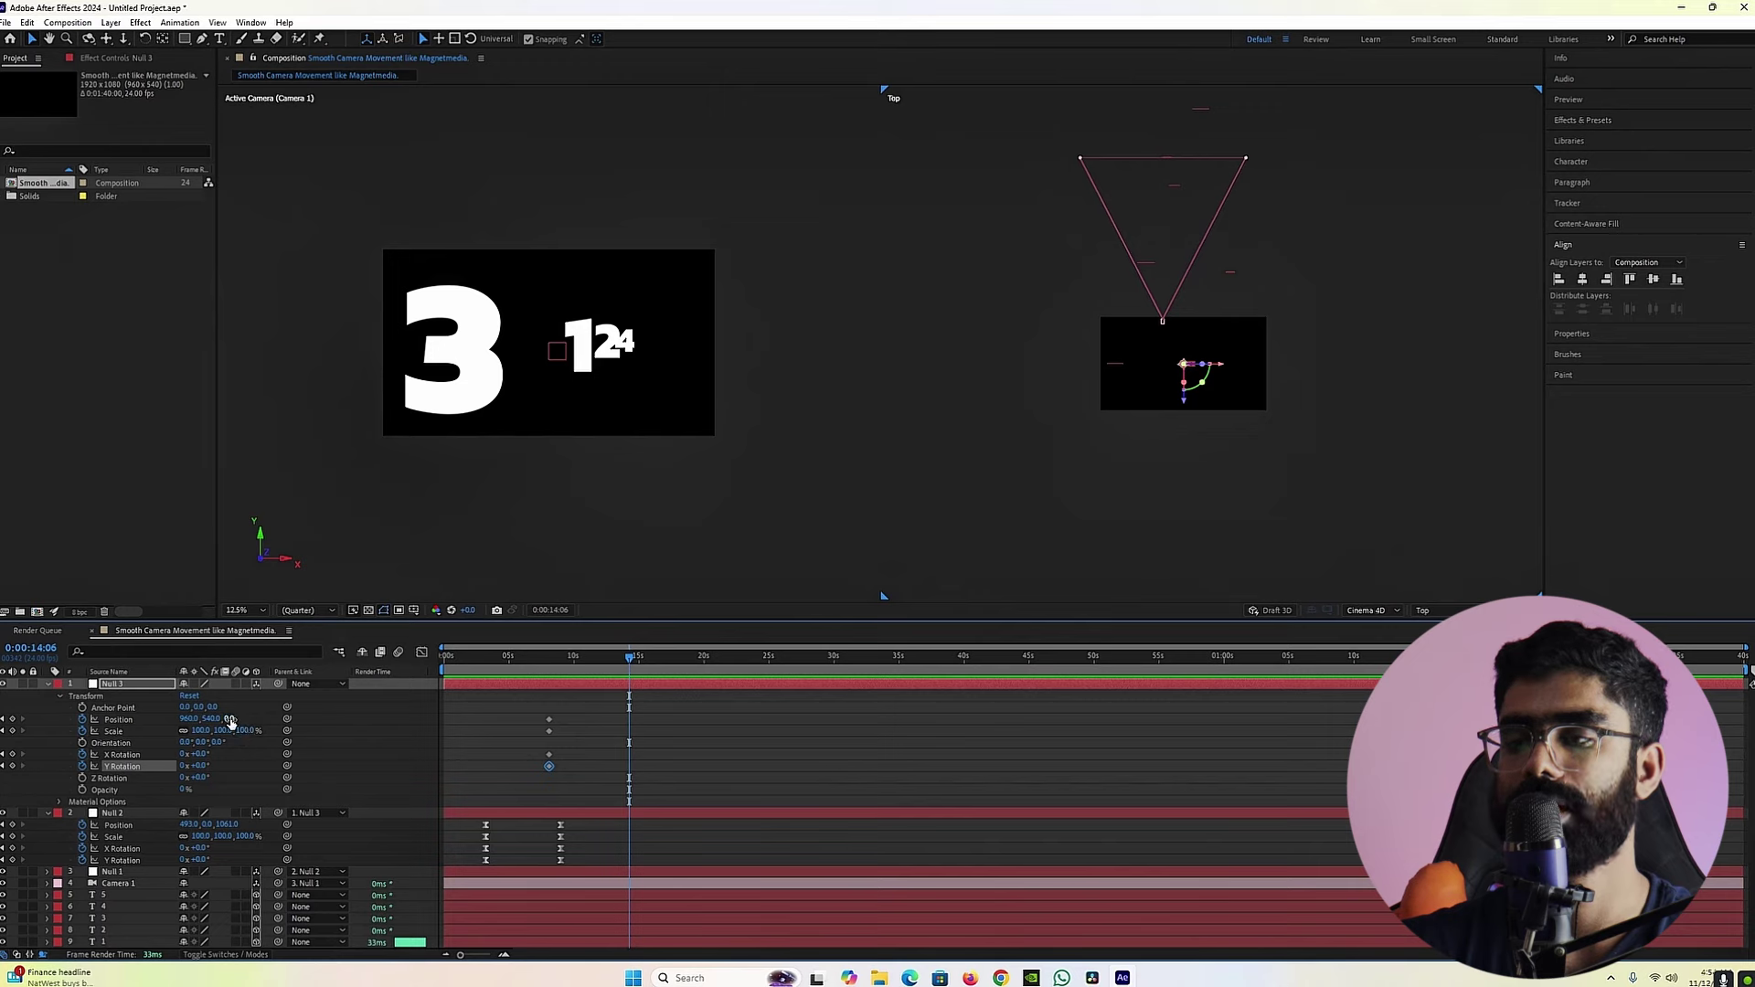
pyautogui.moveTo(229, 720); pyautogui.dragTo(967, 715)
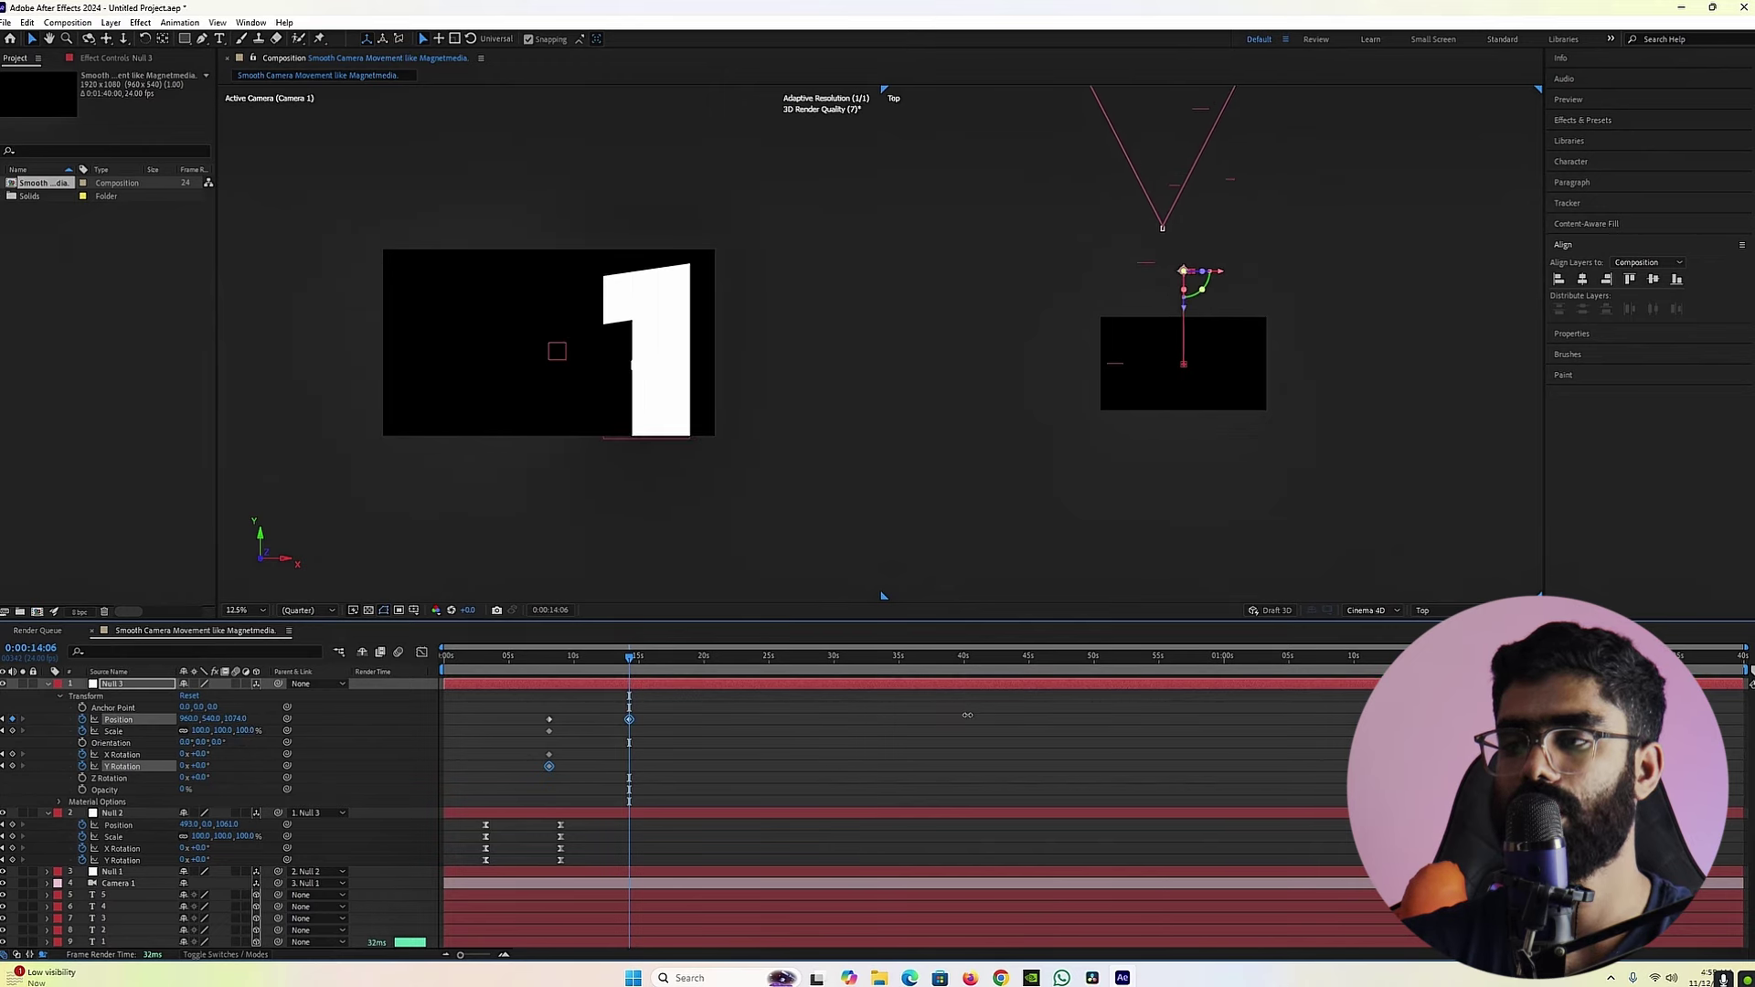
pyautogui.moveTo(188, 719); pyautogui.dragTo(411, 716)
# Step: Apply Easy Ease to all of Null 3's keyframes and check its speed curve in the Graph Editor
pyautogui.moveTo(577, 672); pyautogui.dragTo(565, 668)
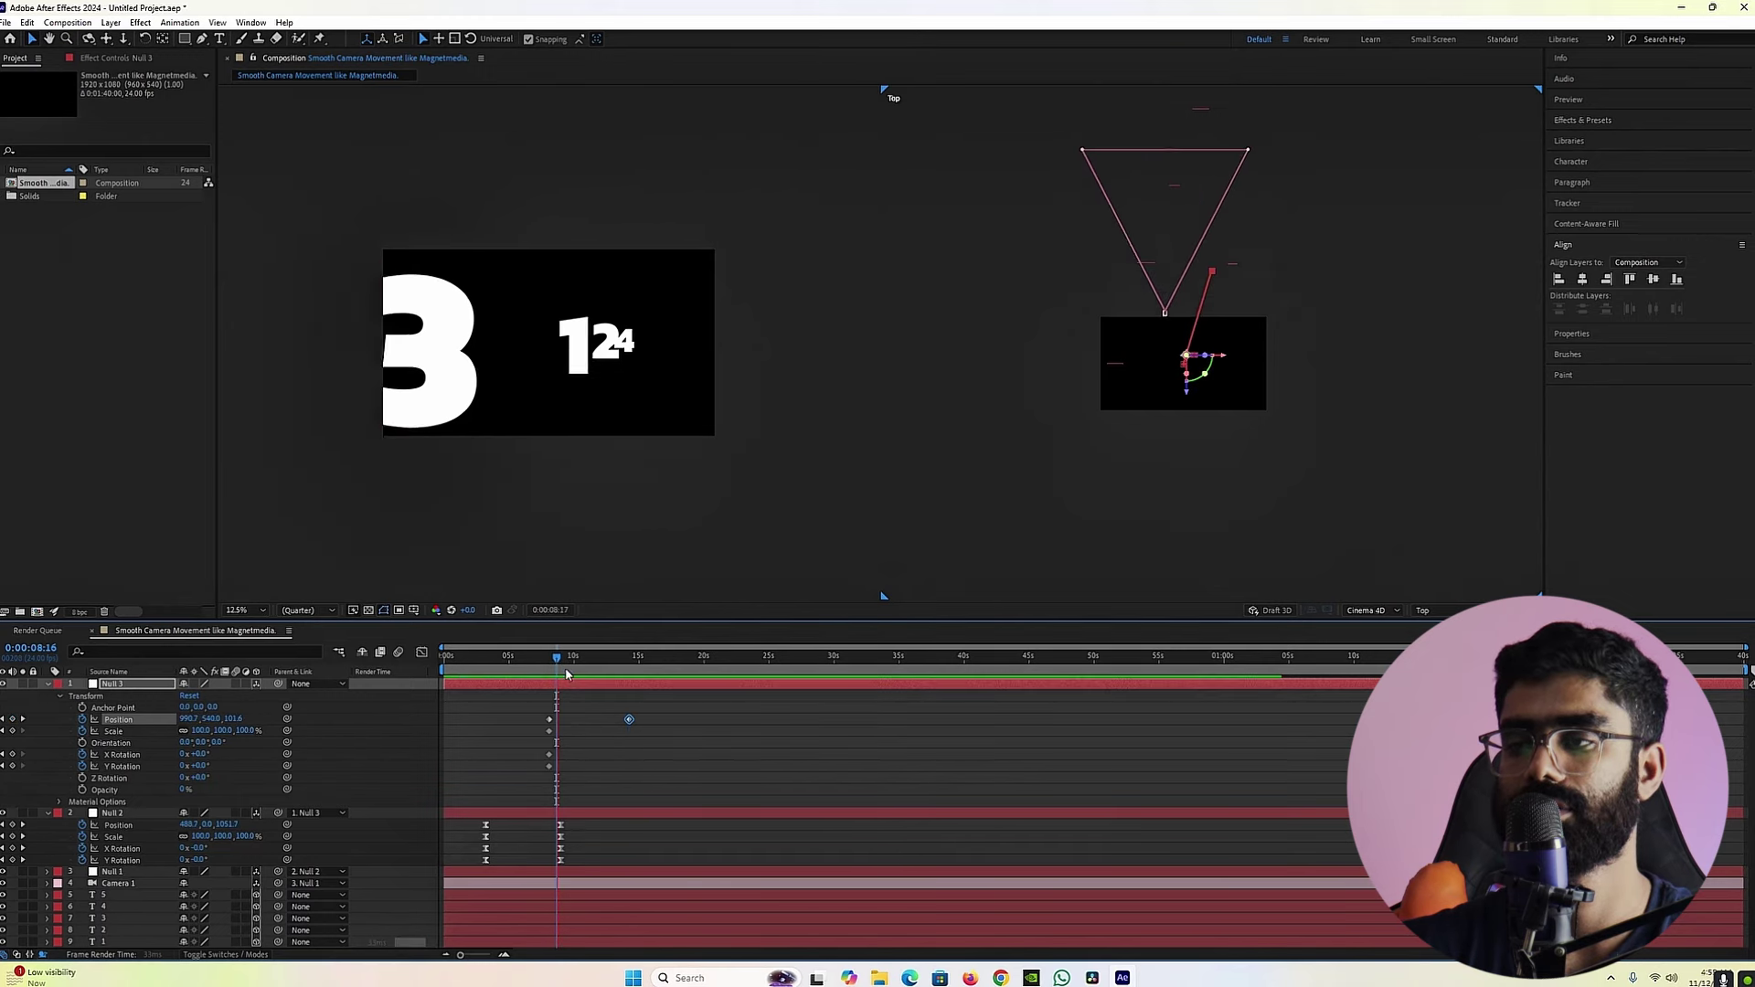
pyautogui.moveTo(660, 706); pyautogui.dragTo(540, 777)
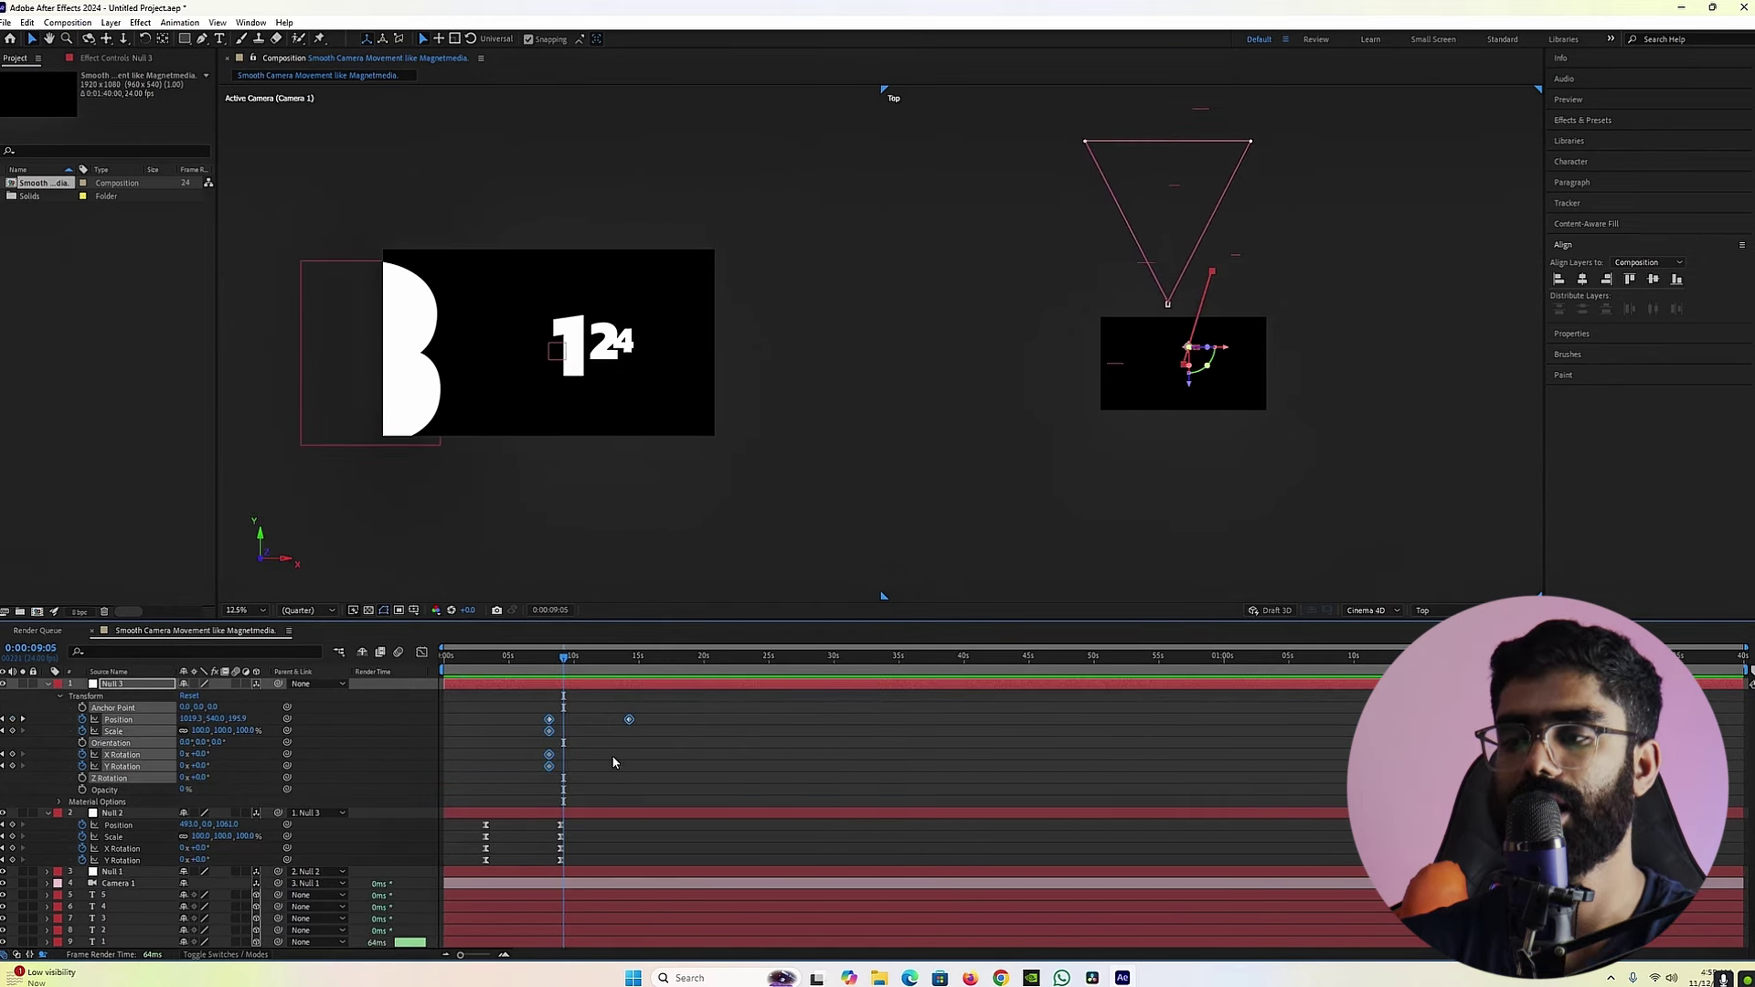
pyautogui.press('F9')
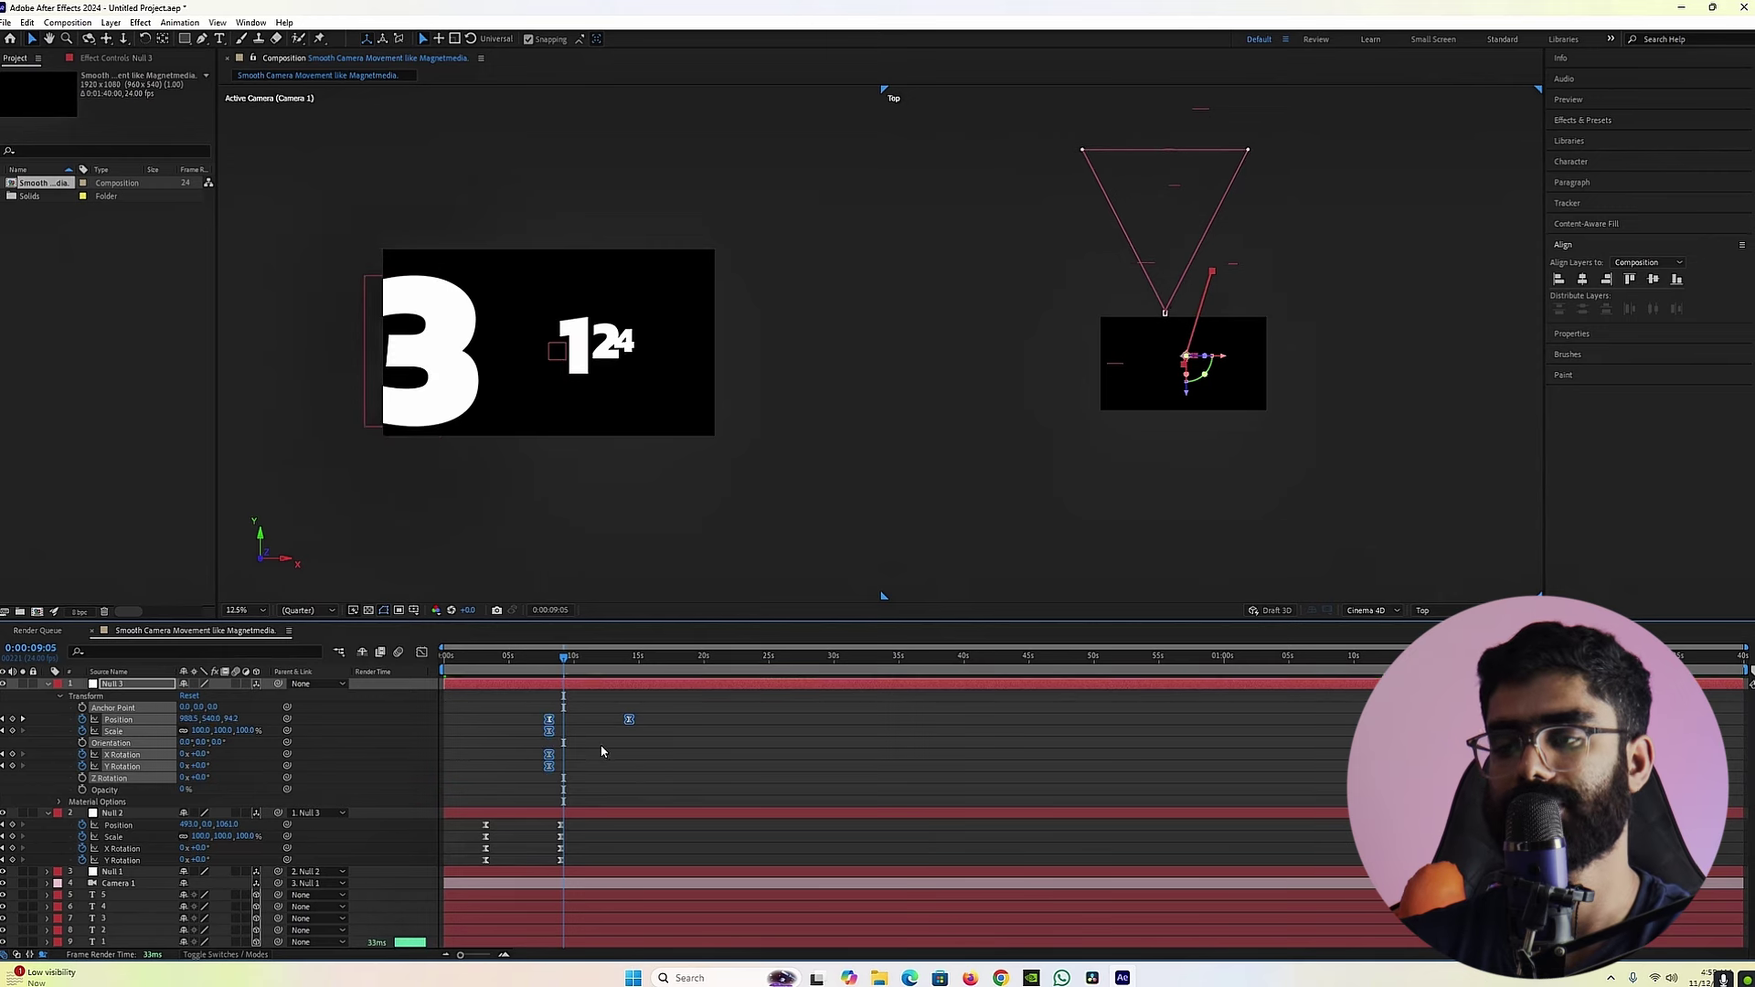
pyautogui.click(422, 653)
pyautogui.moveTo(742, 812); pyautogui.dragTo(541, 925)
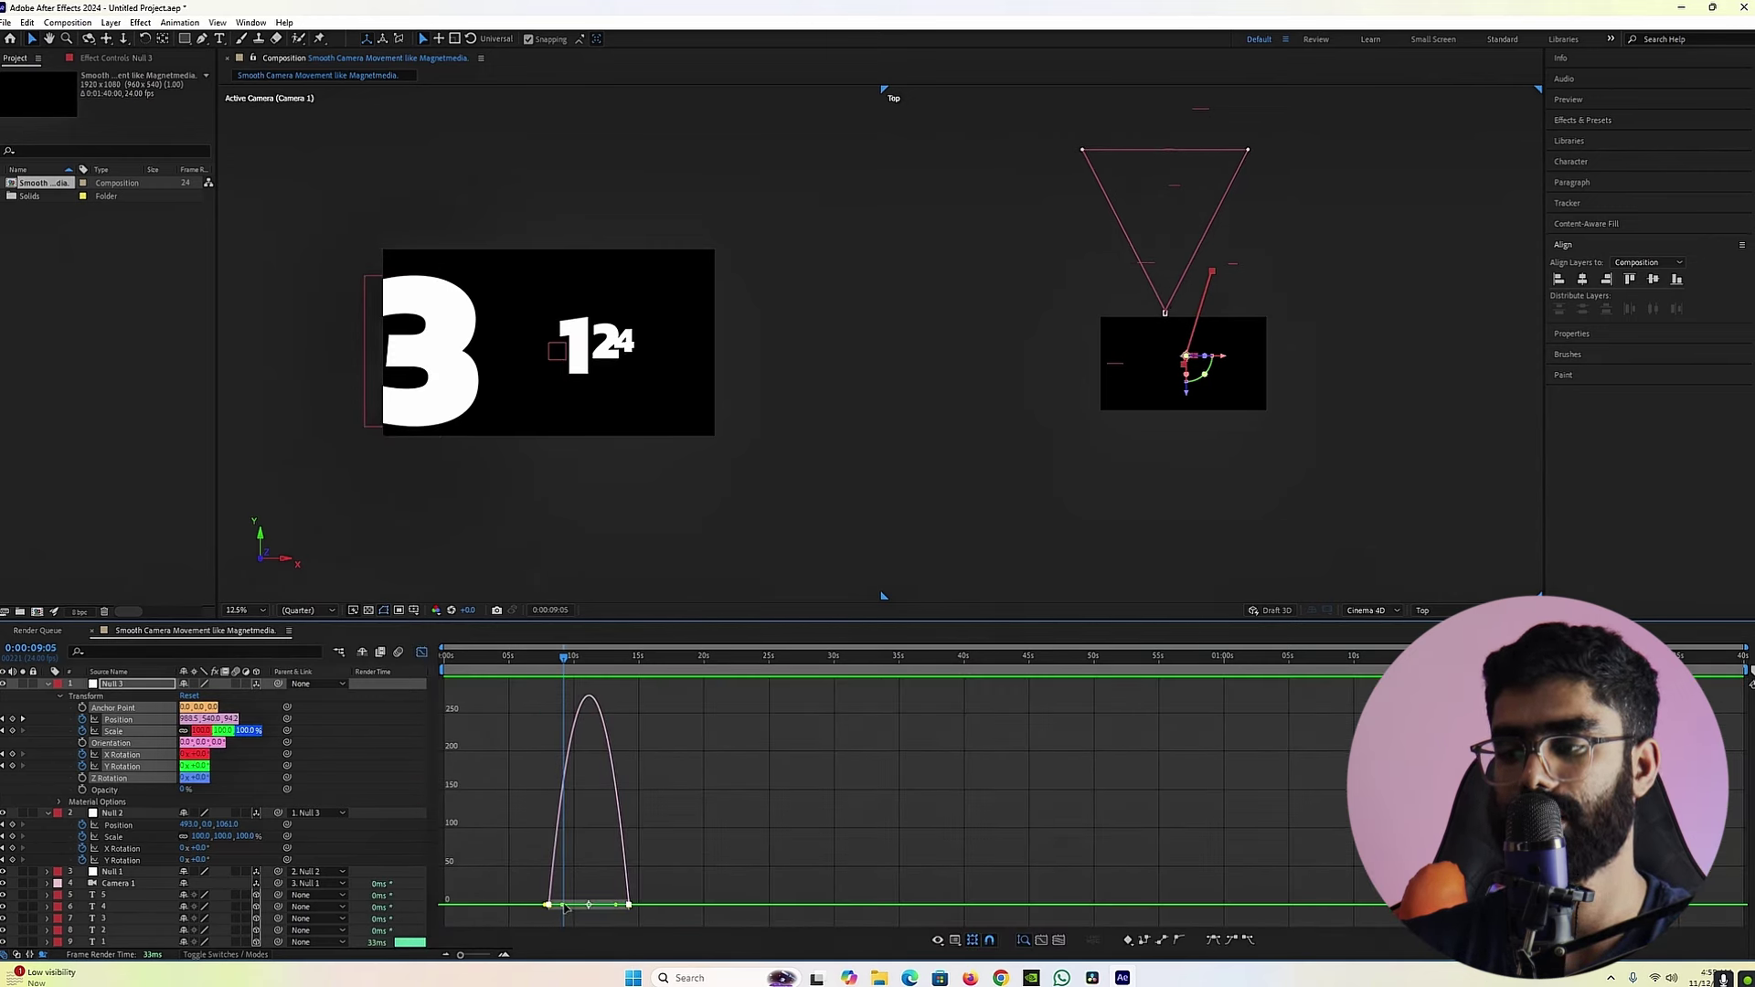
pyautogui.click(422, 652)
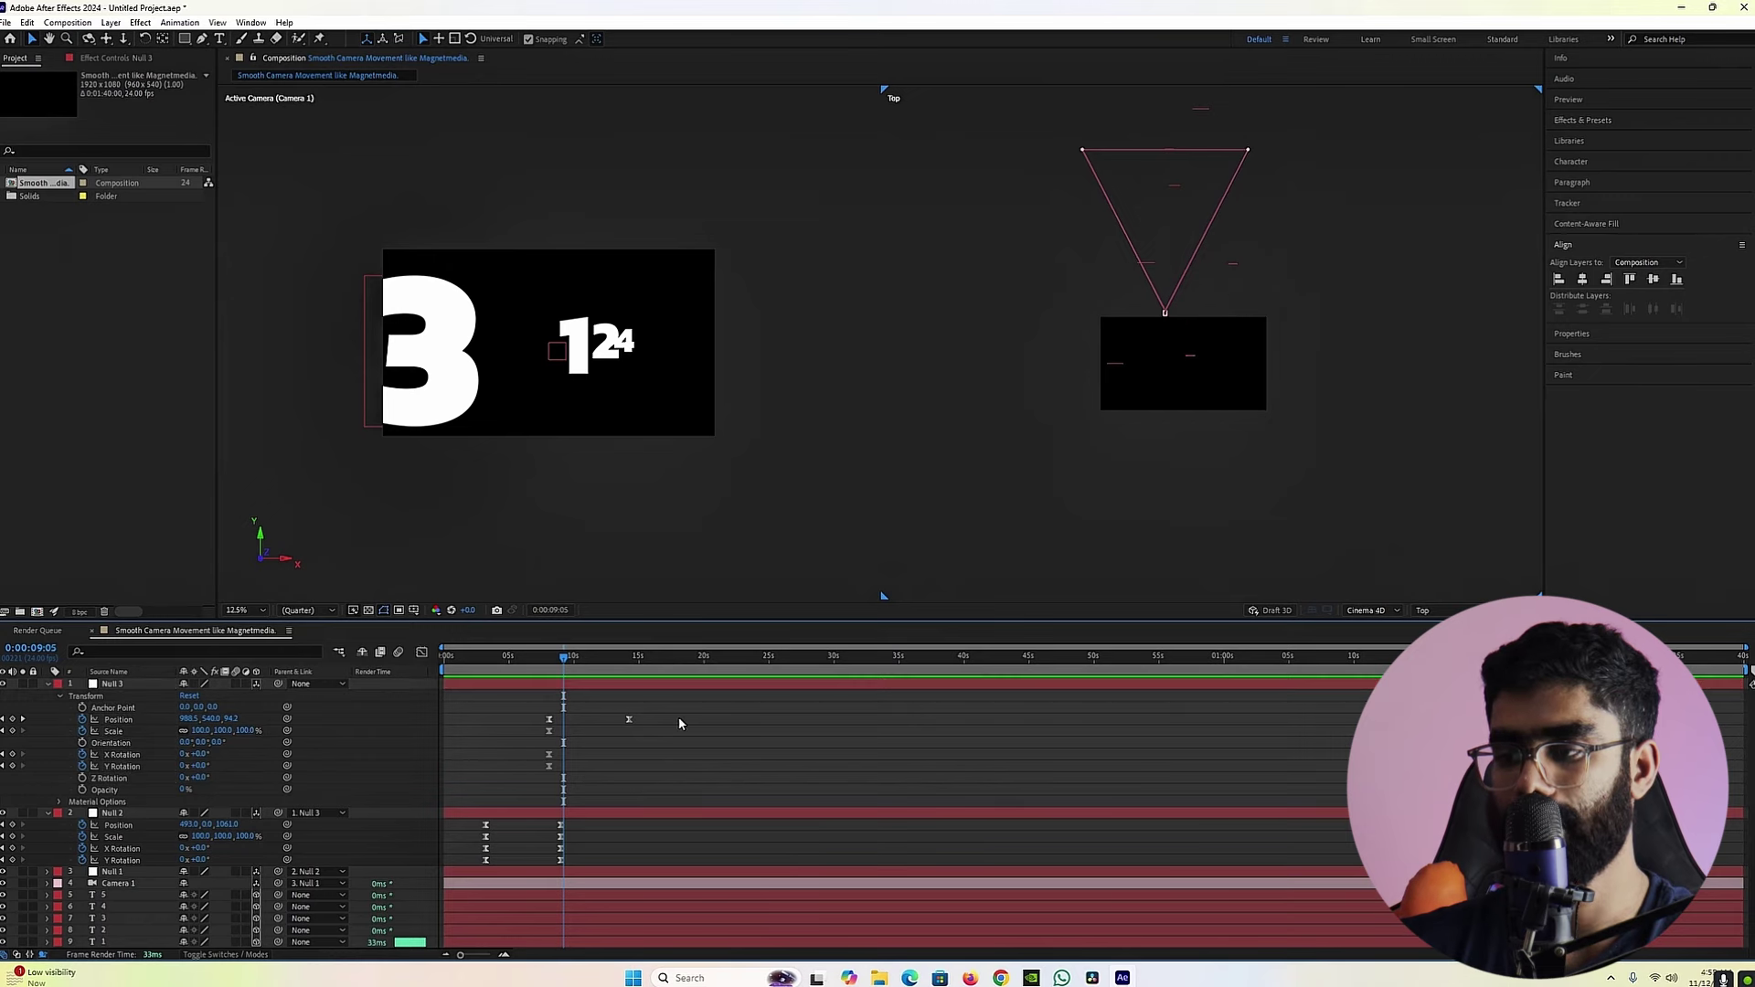
# Step: Show Null 2's and Null 3's speed curves together in the Graph Editor and select Null 3's position keyframes
pyautogui.moveTo(702, 712); pyautogui.dragTo(460, 875)
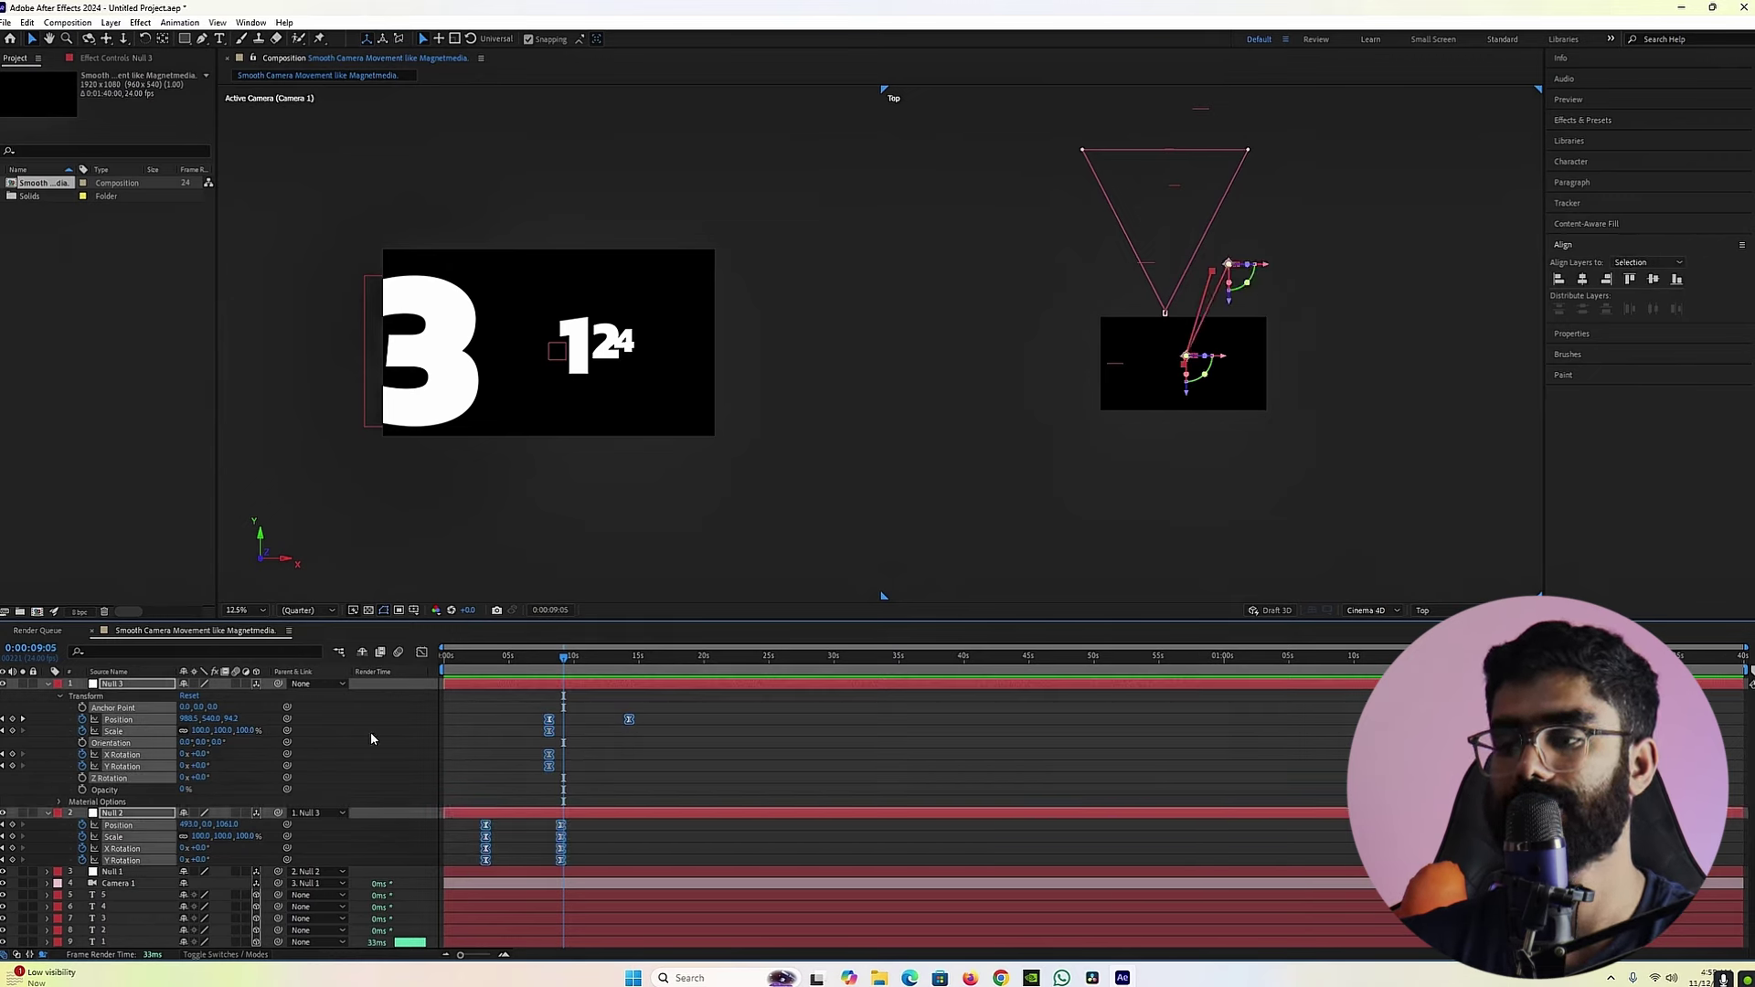
pyautogui.click(422, 653)
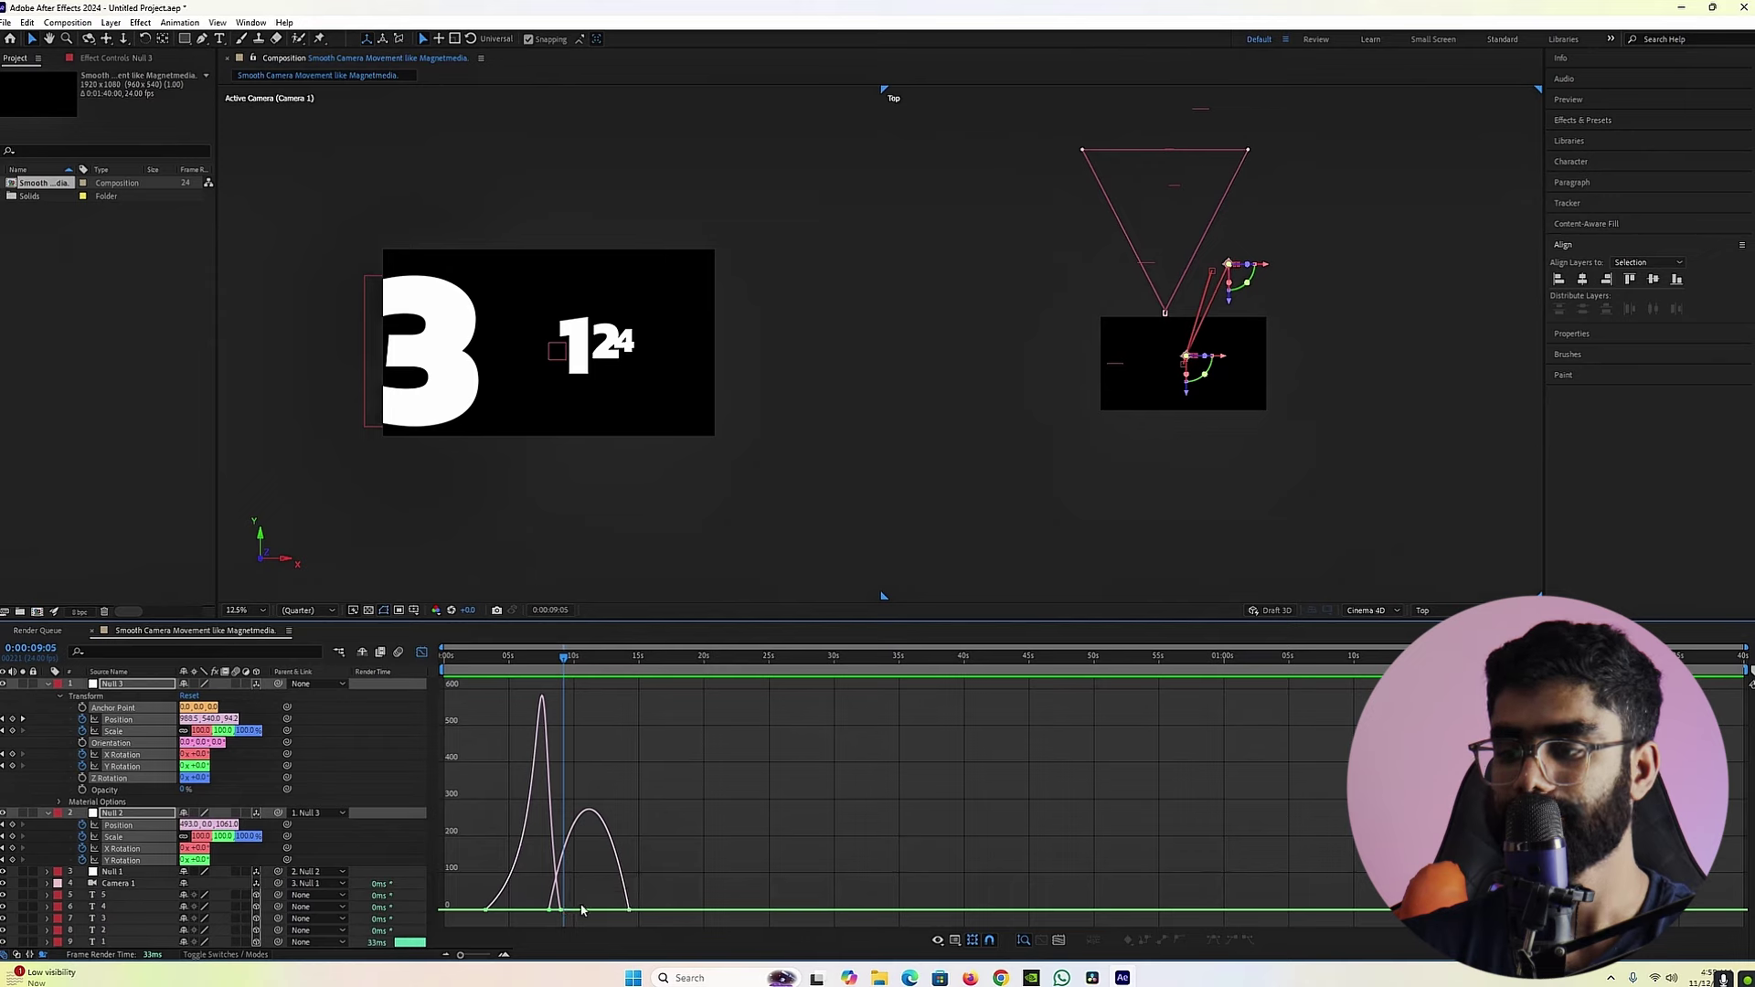
pyautogui.click(629, 910)
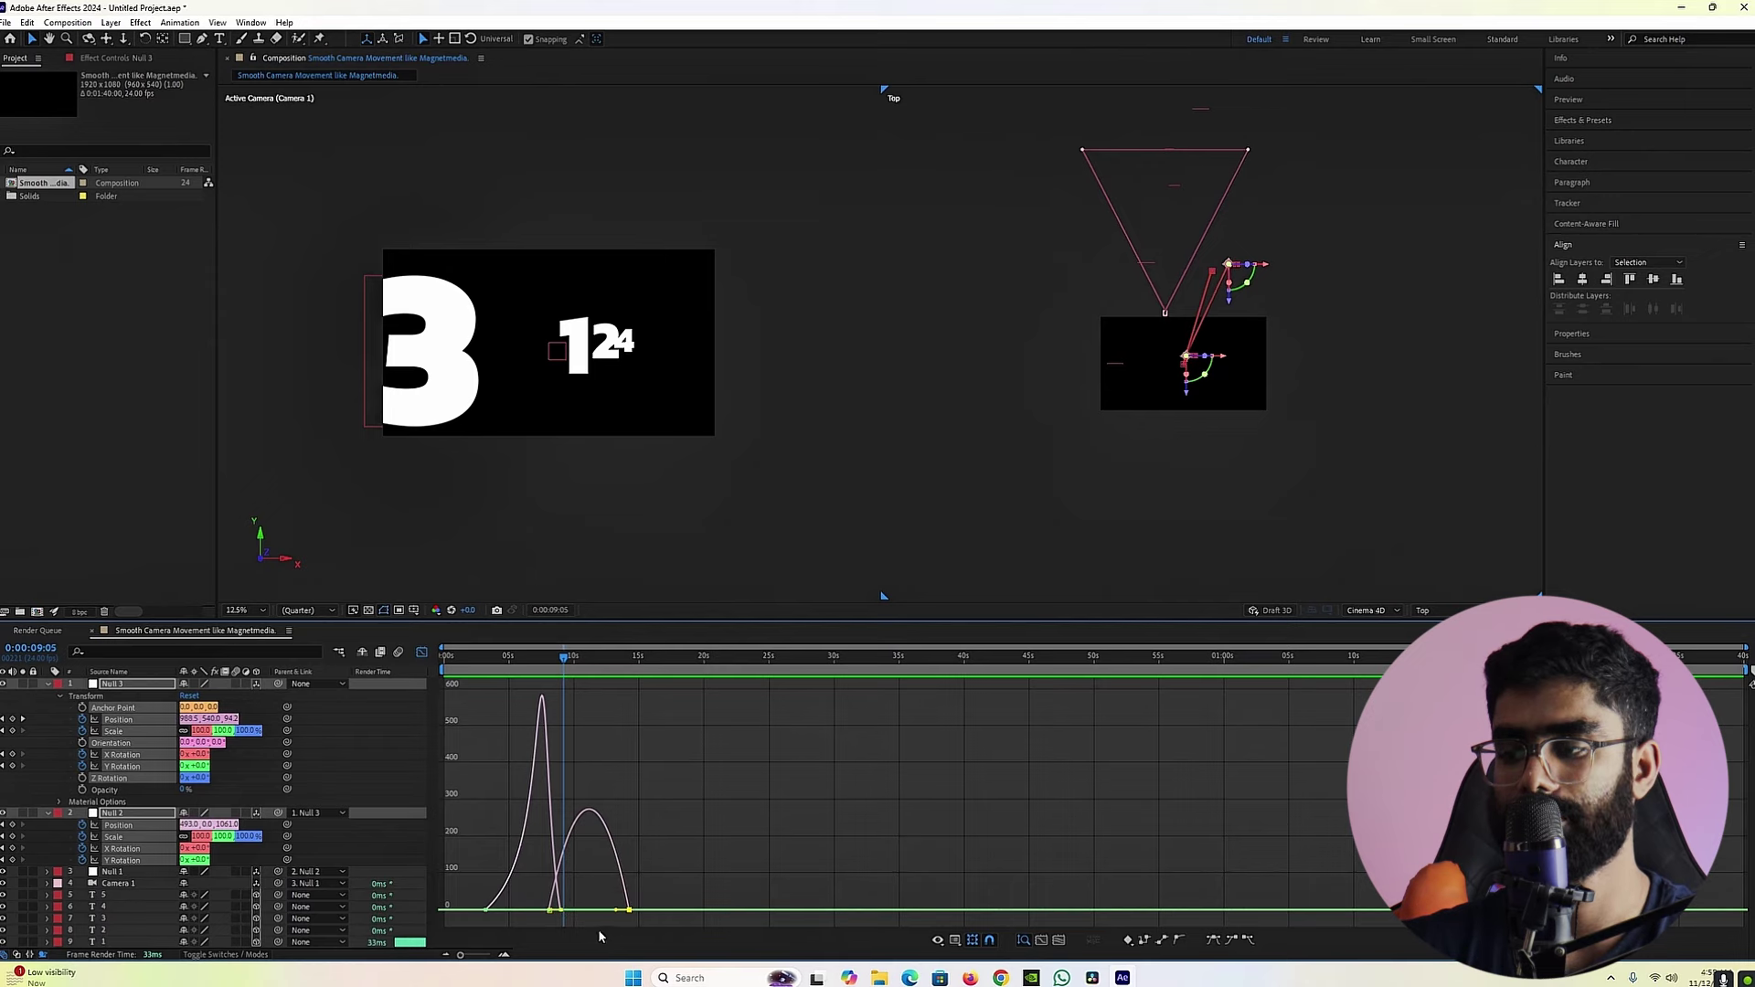
pyautogui.keyDown('shift'); pyautogui.click(551, 911); pyautogui.keyUp('shift')
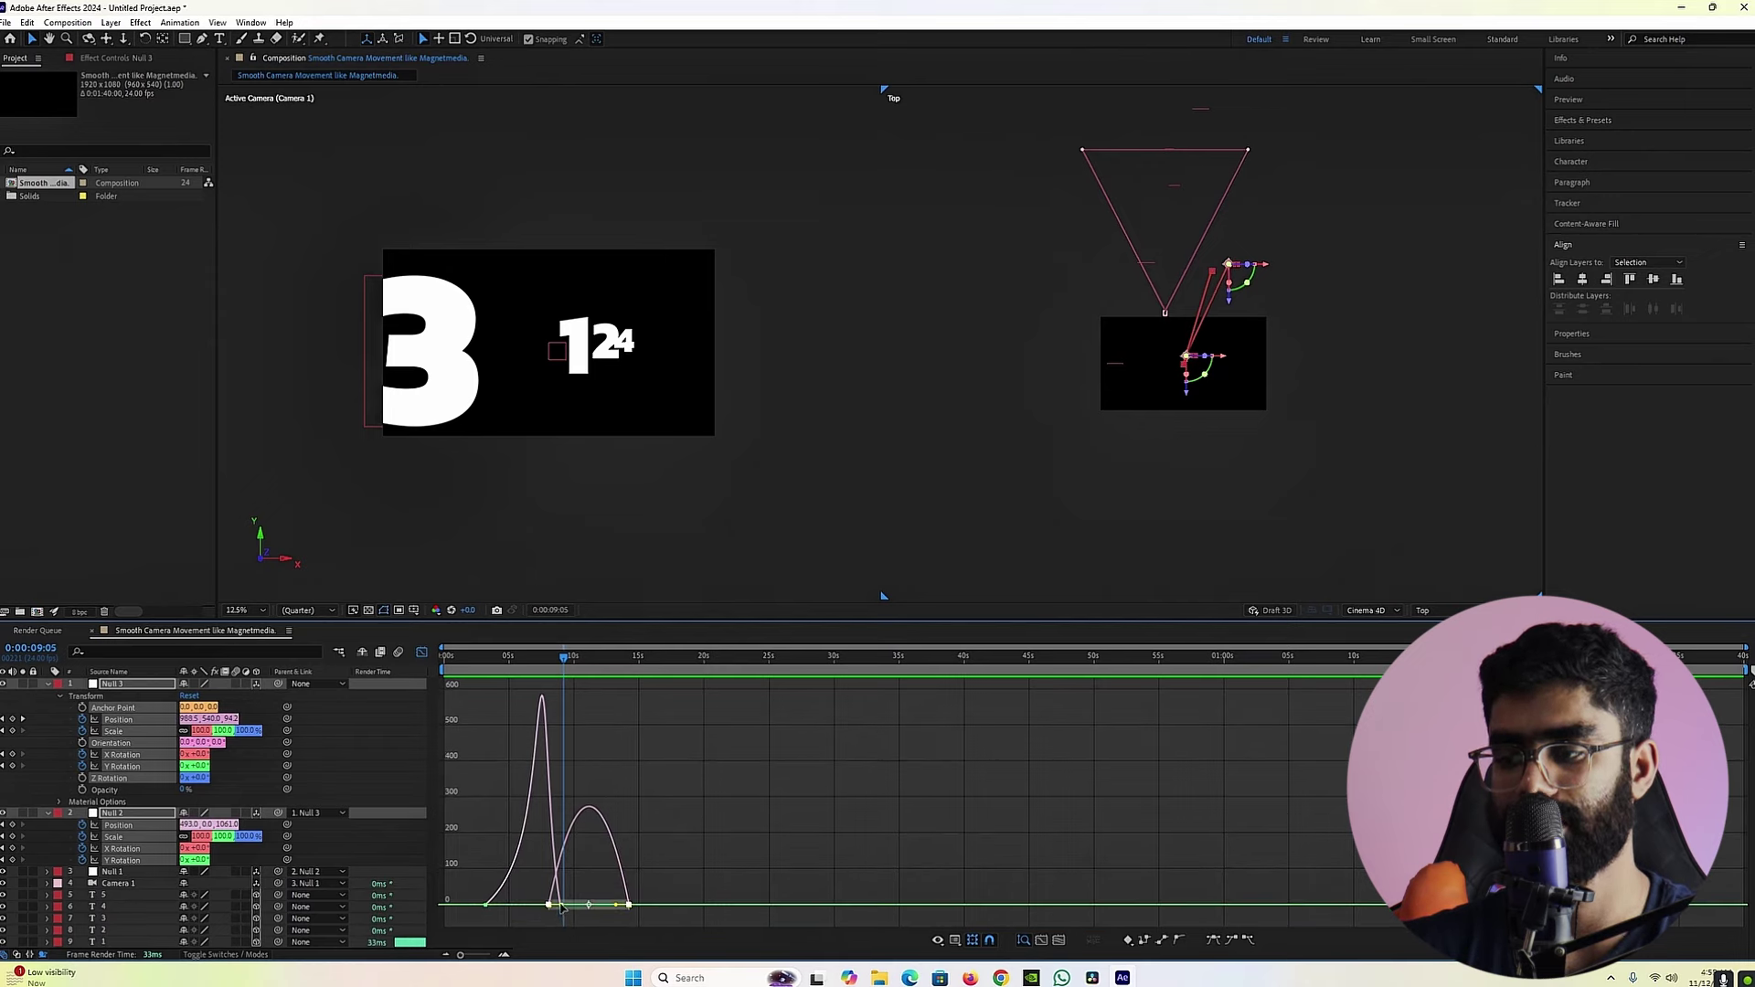
# Step: Try shaping Null 3's speed curve to peak near the end of its move and preview it from about 0:00:06:01
pyautogui.moveTo(565, 909); pyautogui.dragTo(575, 916)
pyautogui.click(523, 656)
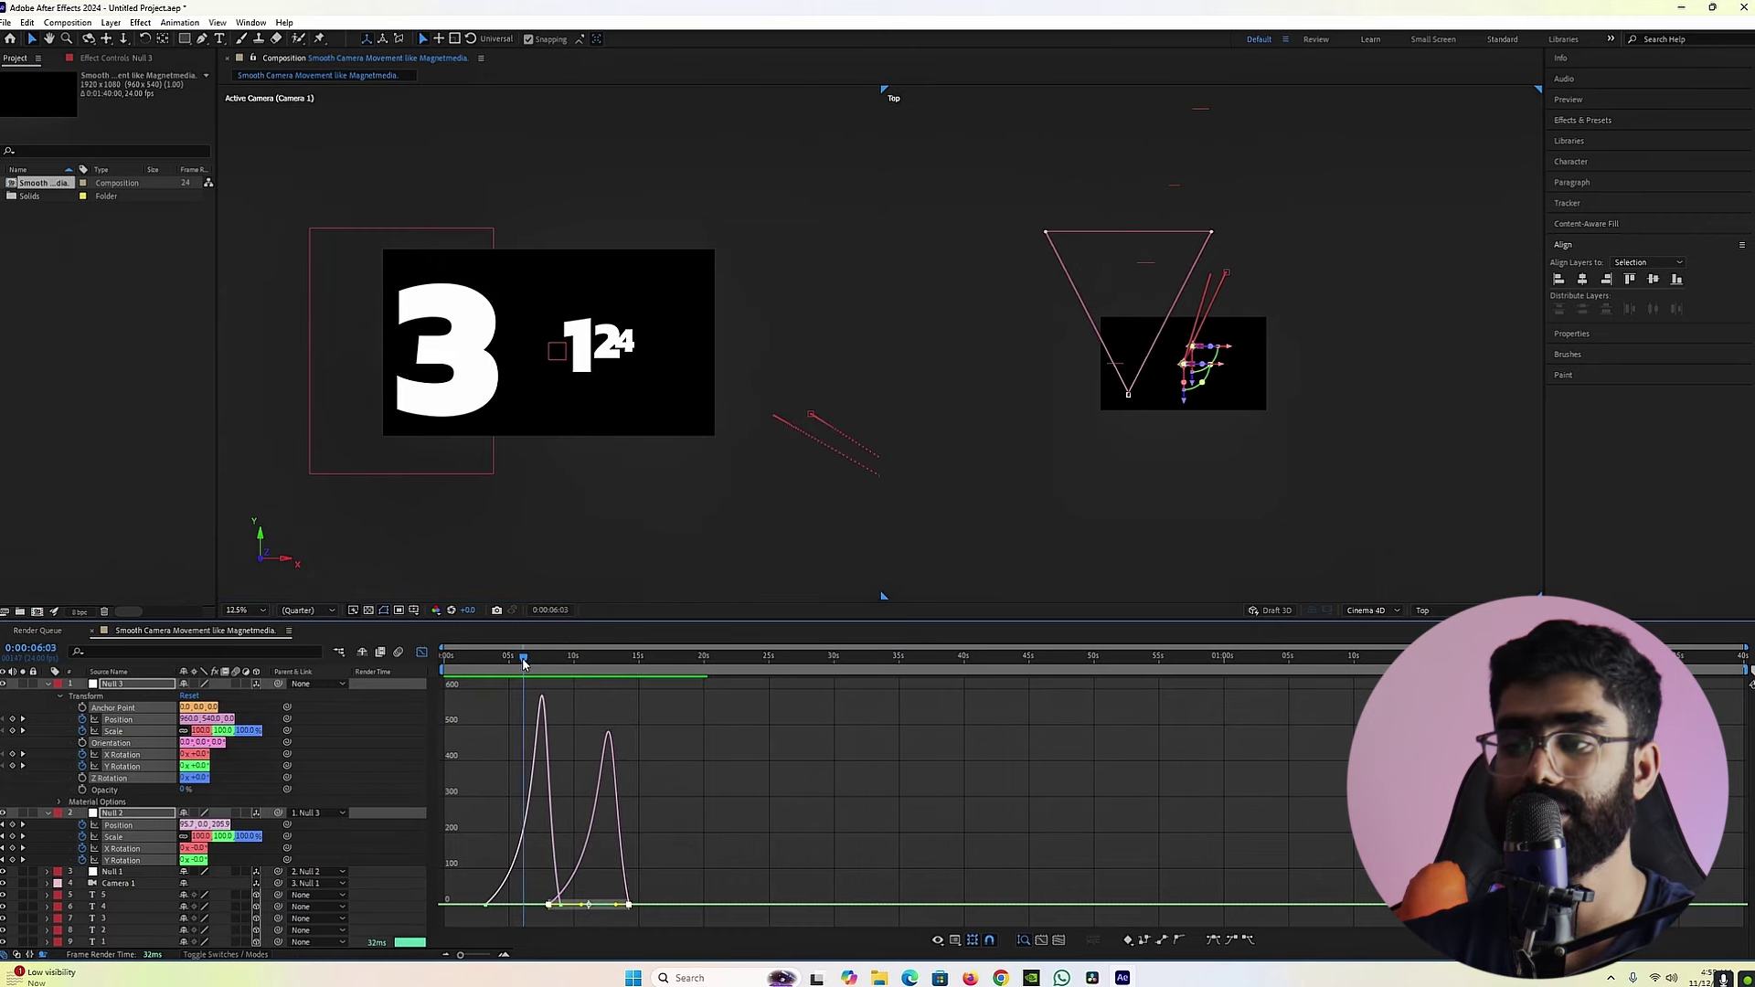
pyautogui.press('space')
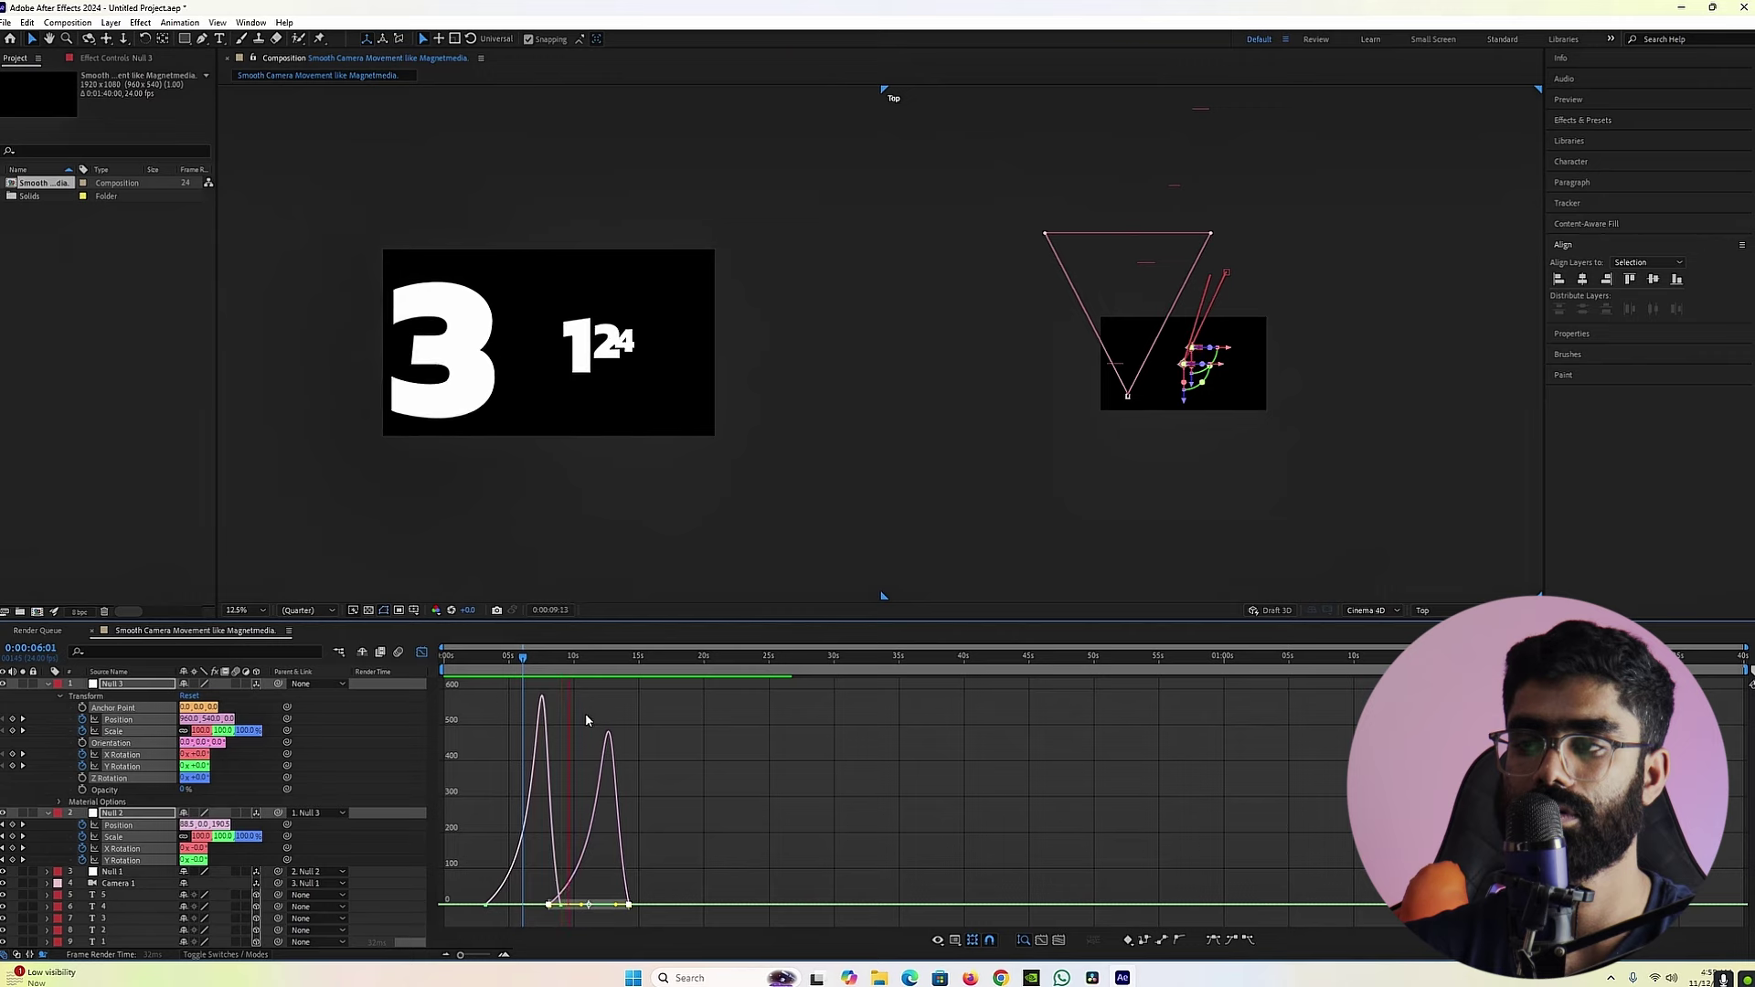
pyautogui.press('space')
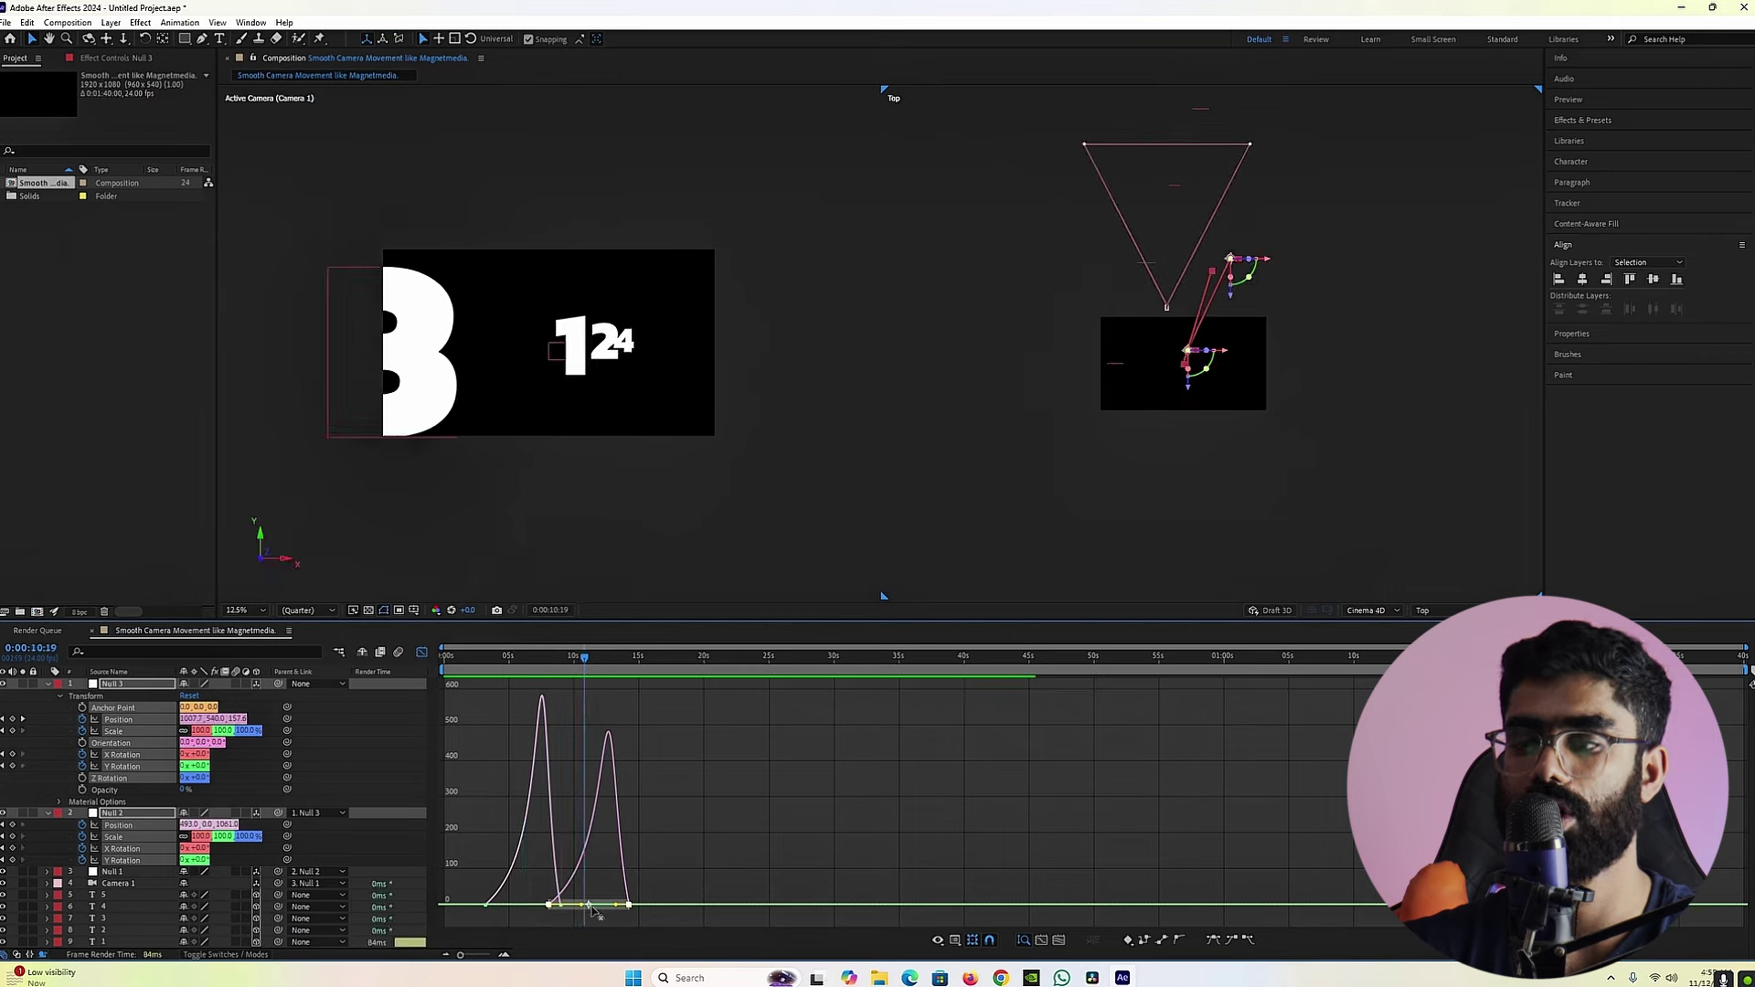
# Step: Reshape Null 3's speed curve to peak early, overlapping the end of Null 2's curve, and preview the transition
pyautogui.moveTo(586, 907)
pyautogui.mouseDown()
pyautogui.moveTo(615, 911)
pyautogui.moveTo(597, 907)
pyautogui.mouseUp()
pyautogui.click(522, 661)
pyautogui.press('space')
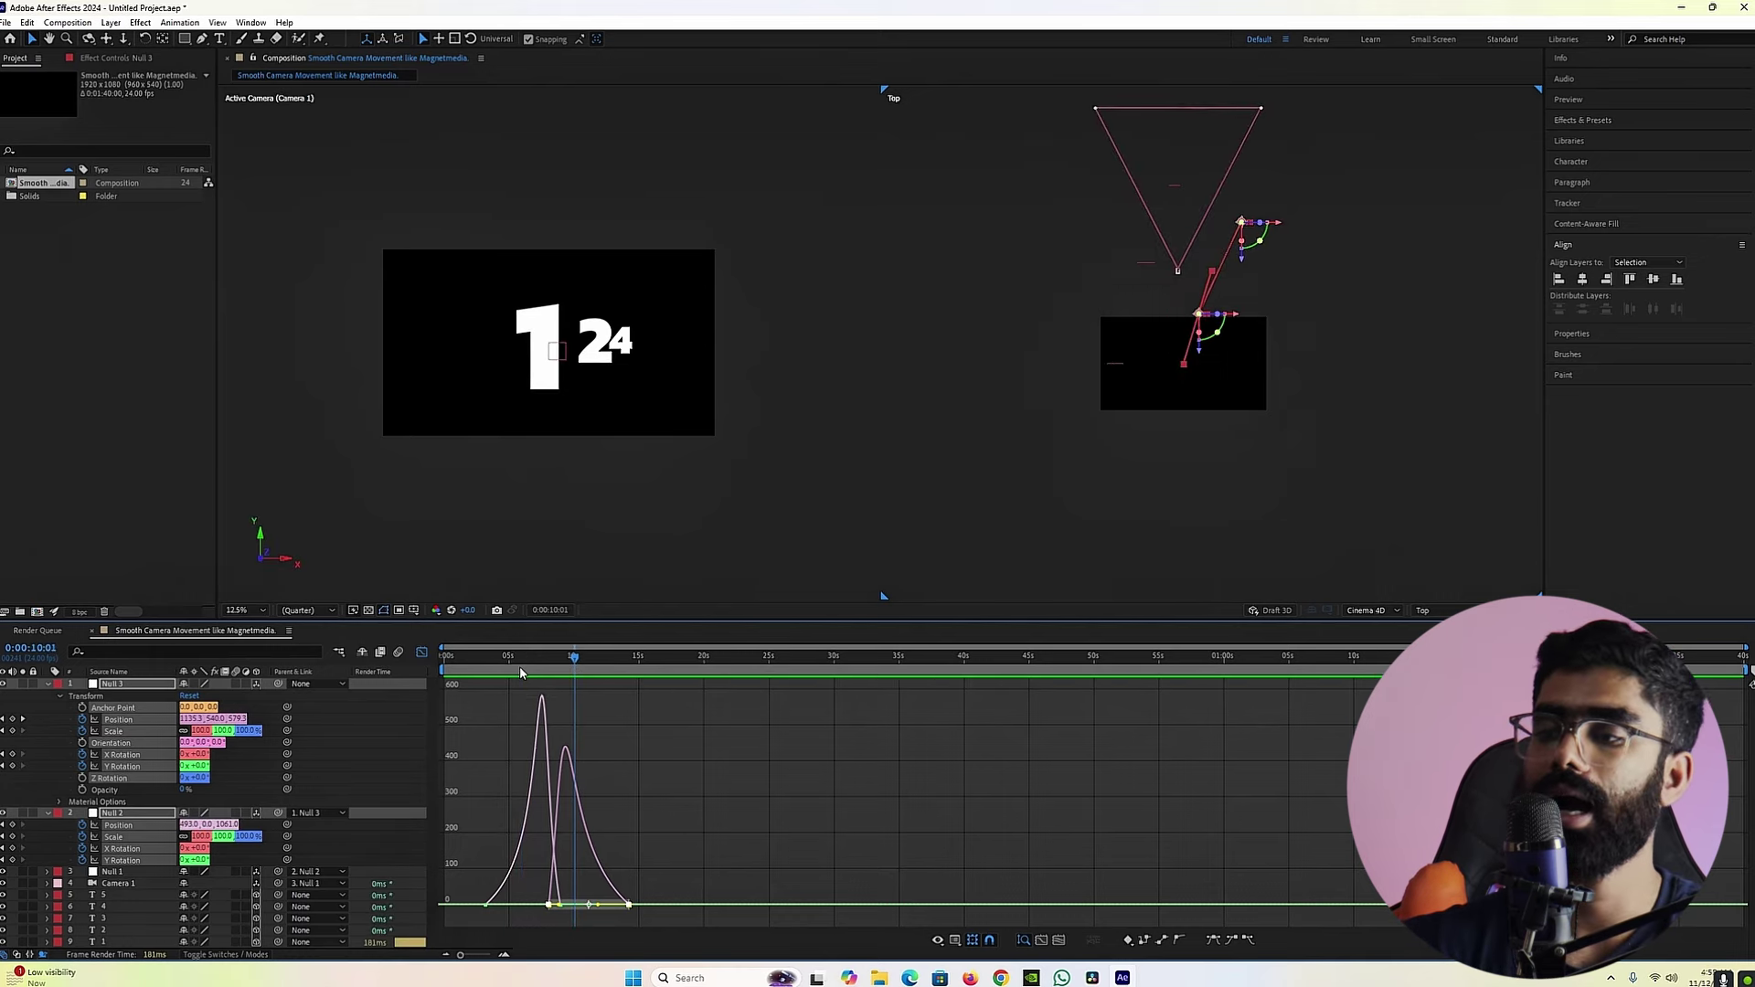
# Step: Strengthen the ease at Null 3's last position keyframe for a higher, earlier speed peak, and preview from 0:00:05:09
pyautogui.click(692, 866)
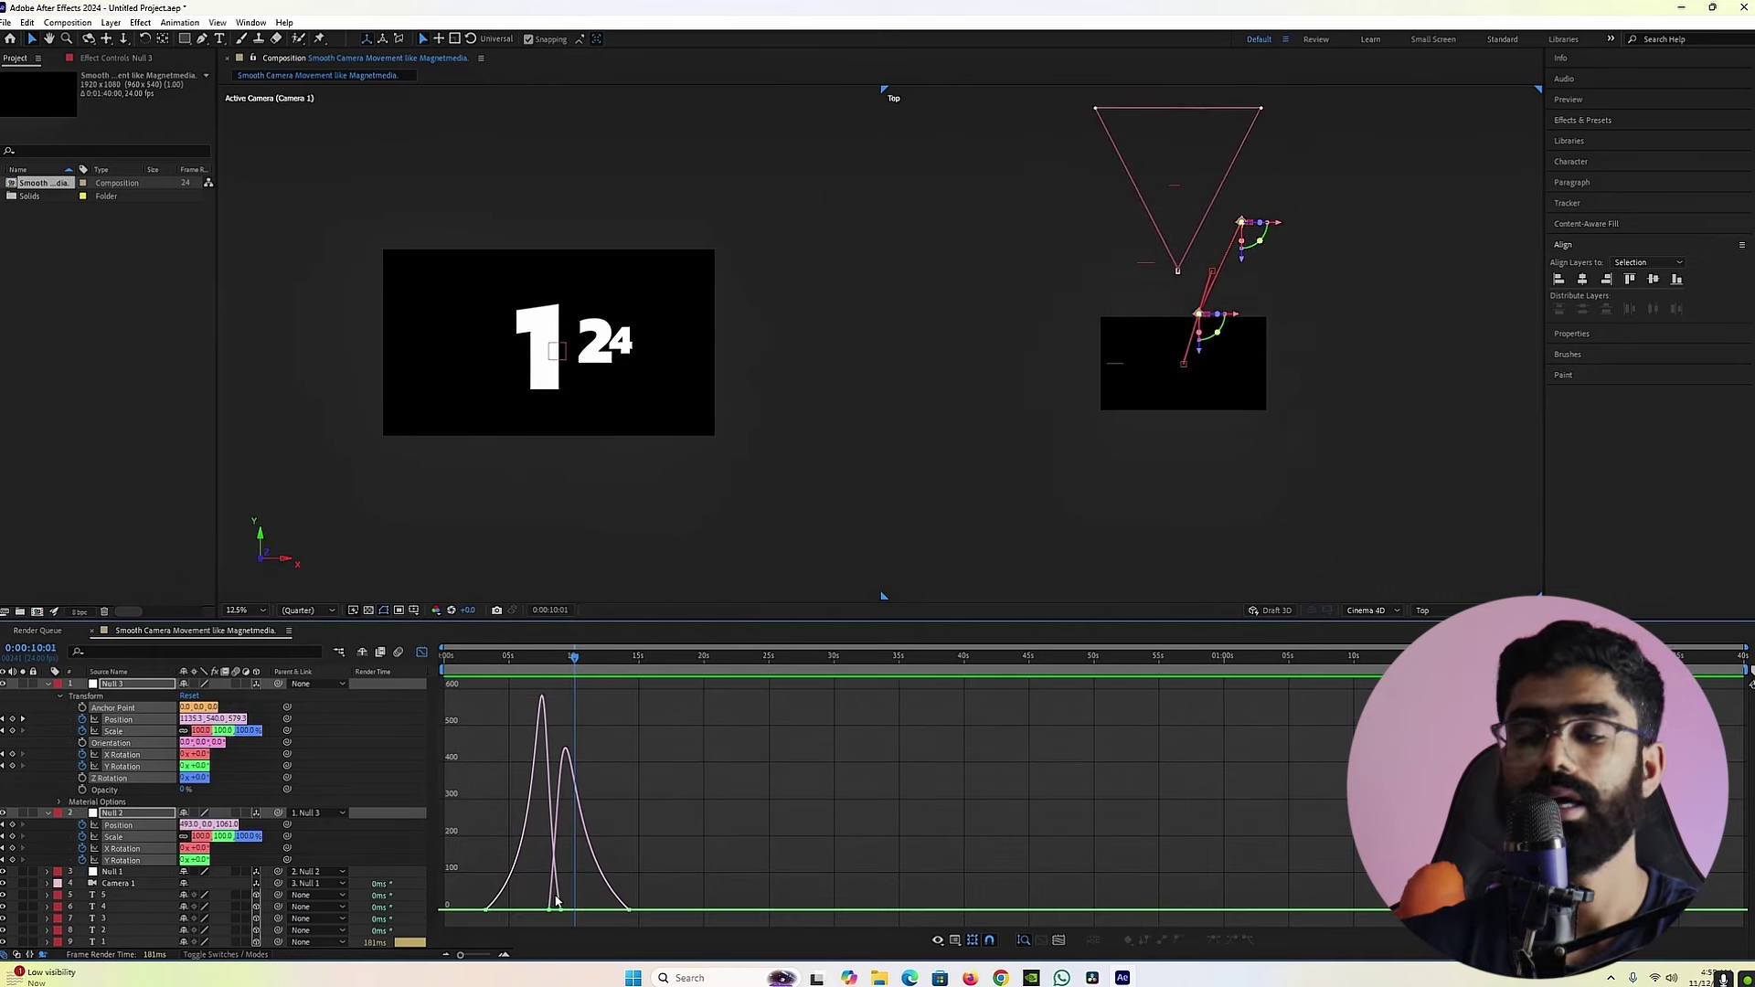
pyautogui.moveTo(540, 719)
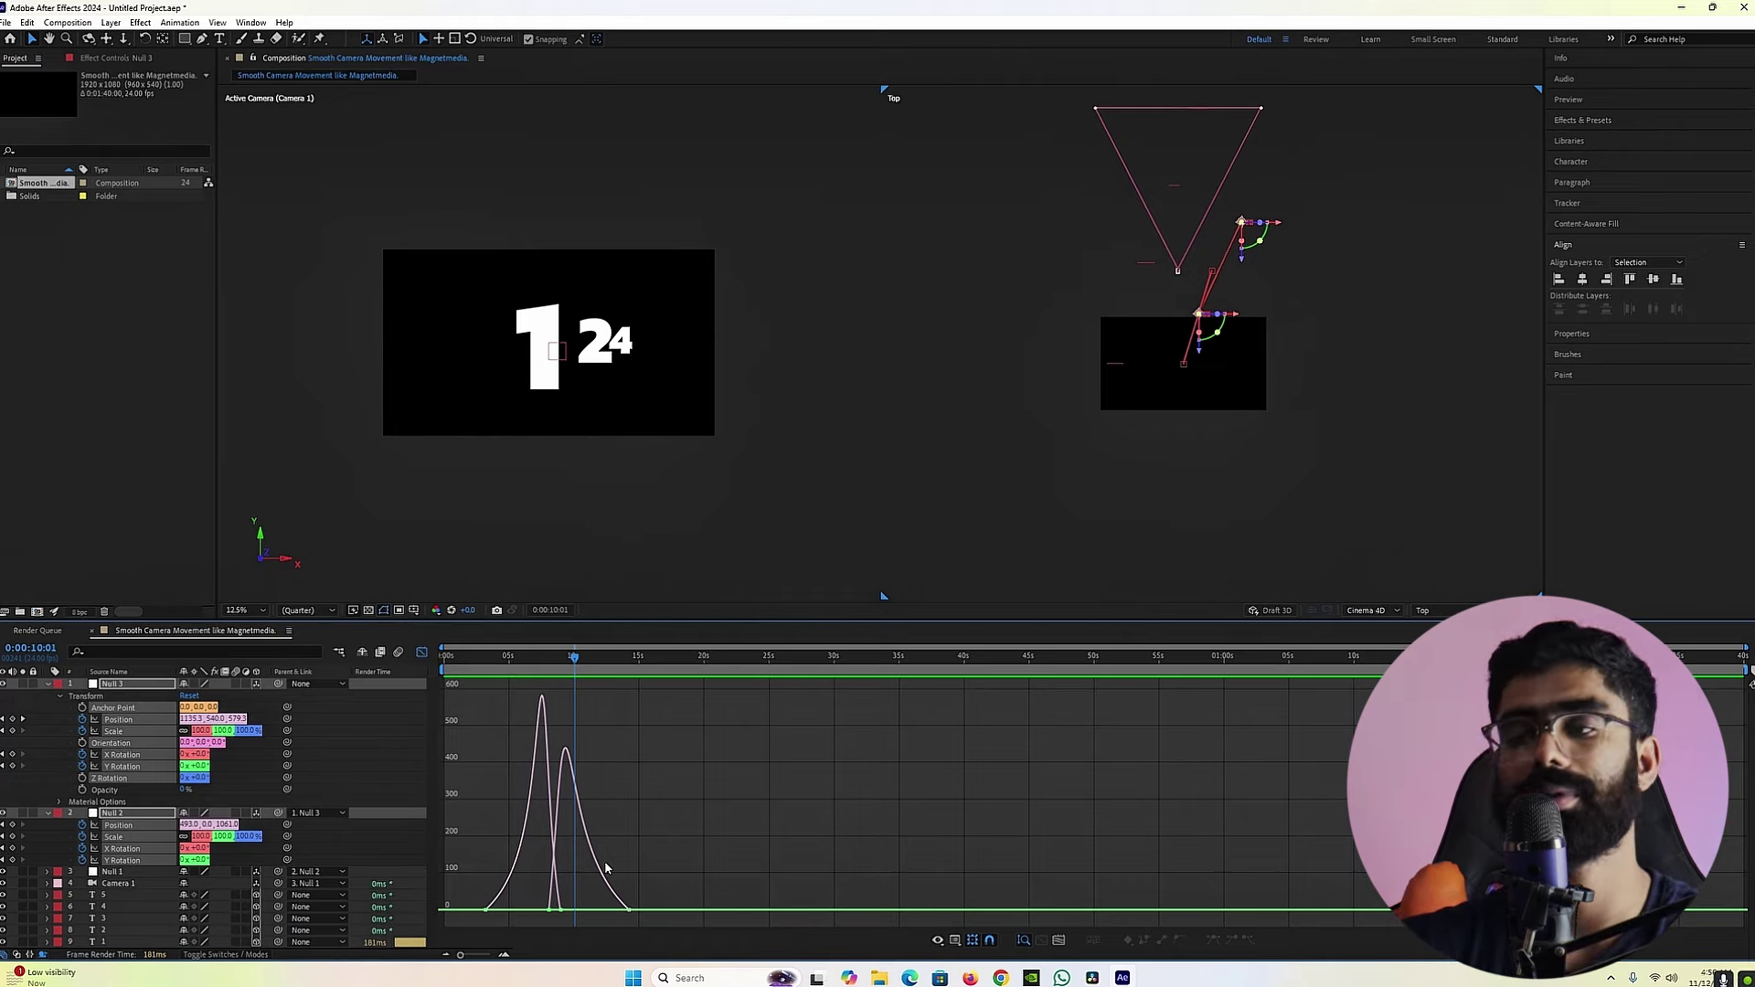
pyautogui.moveTo(662, 877); pyautogui.dragTo(596, 916)
pyautogui.click(508, 677)
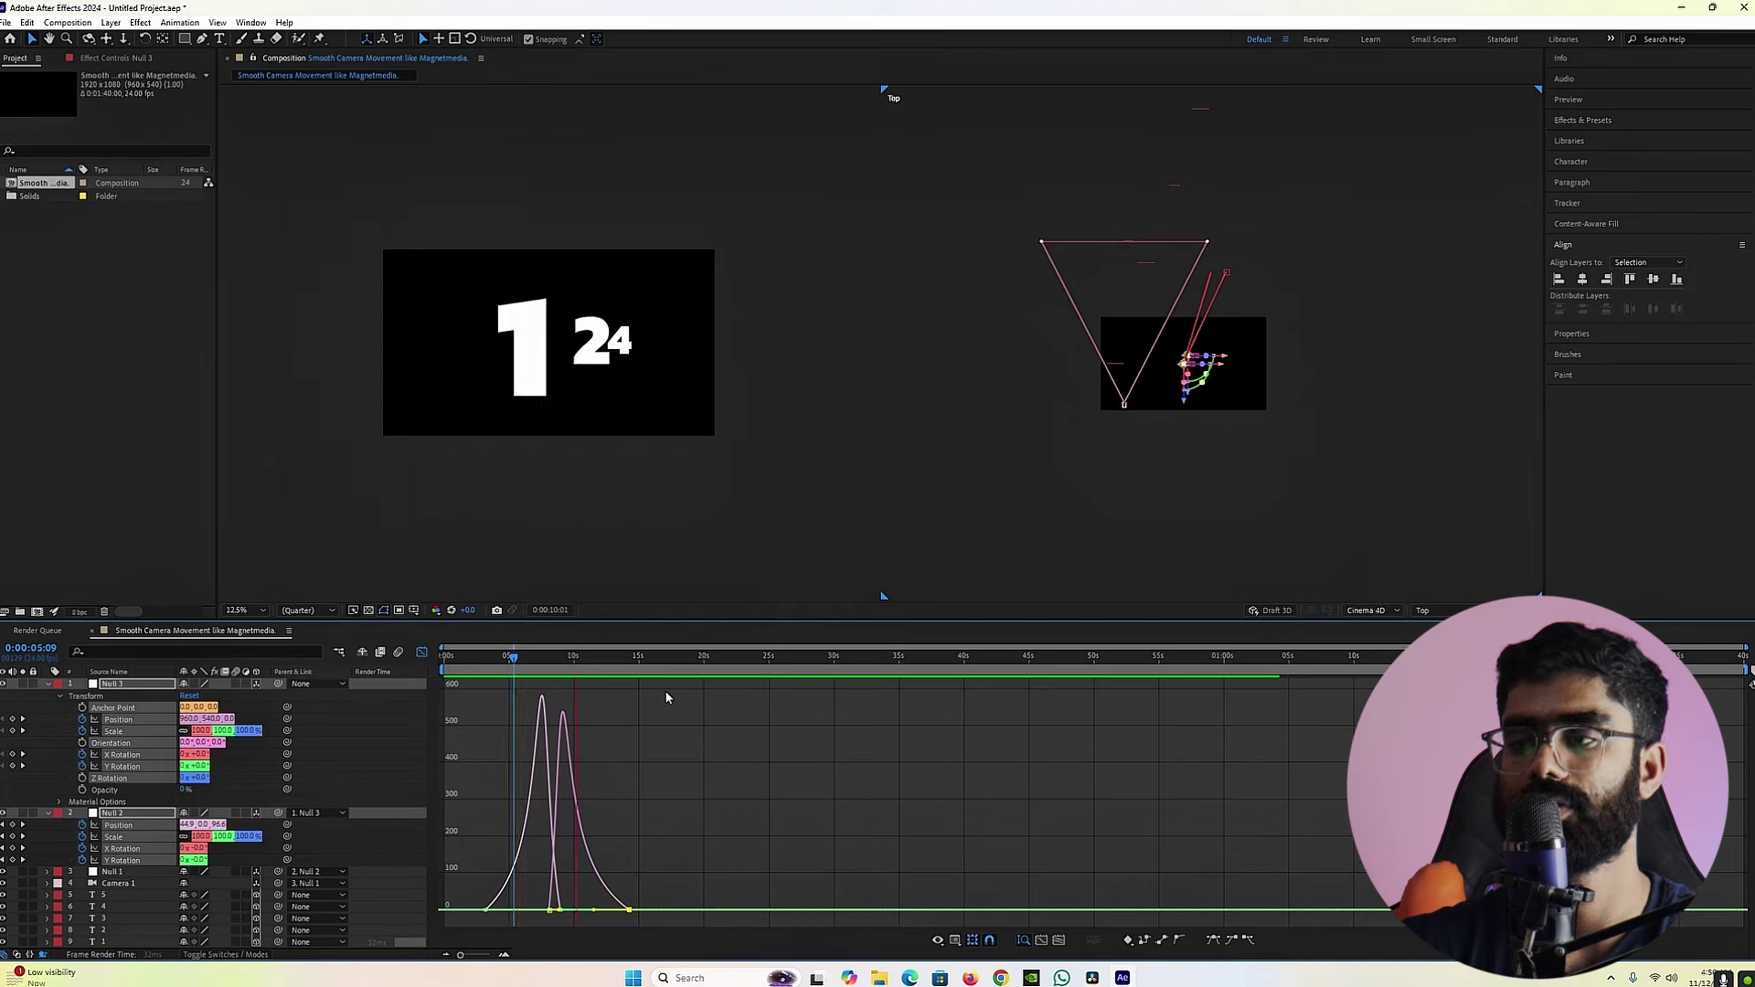
pyautogui.press('space')
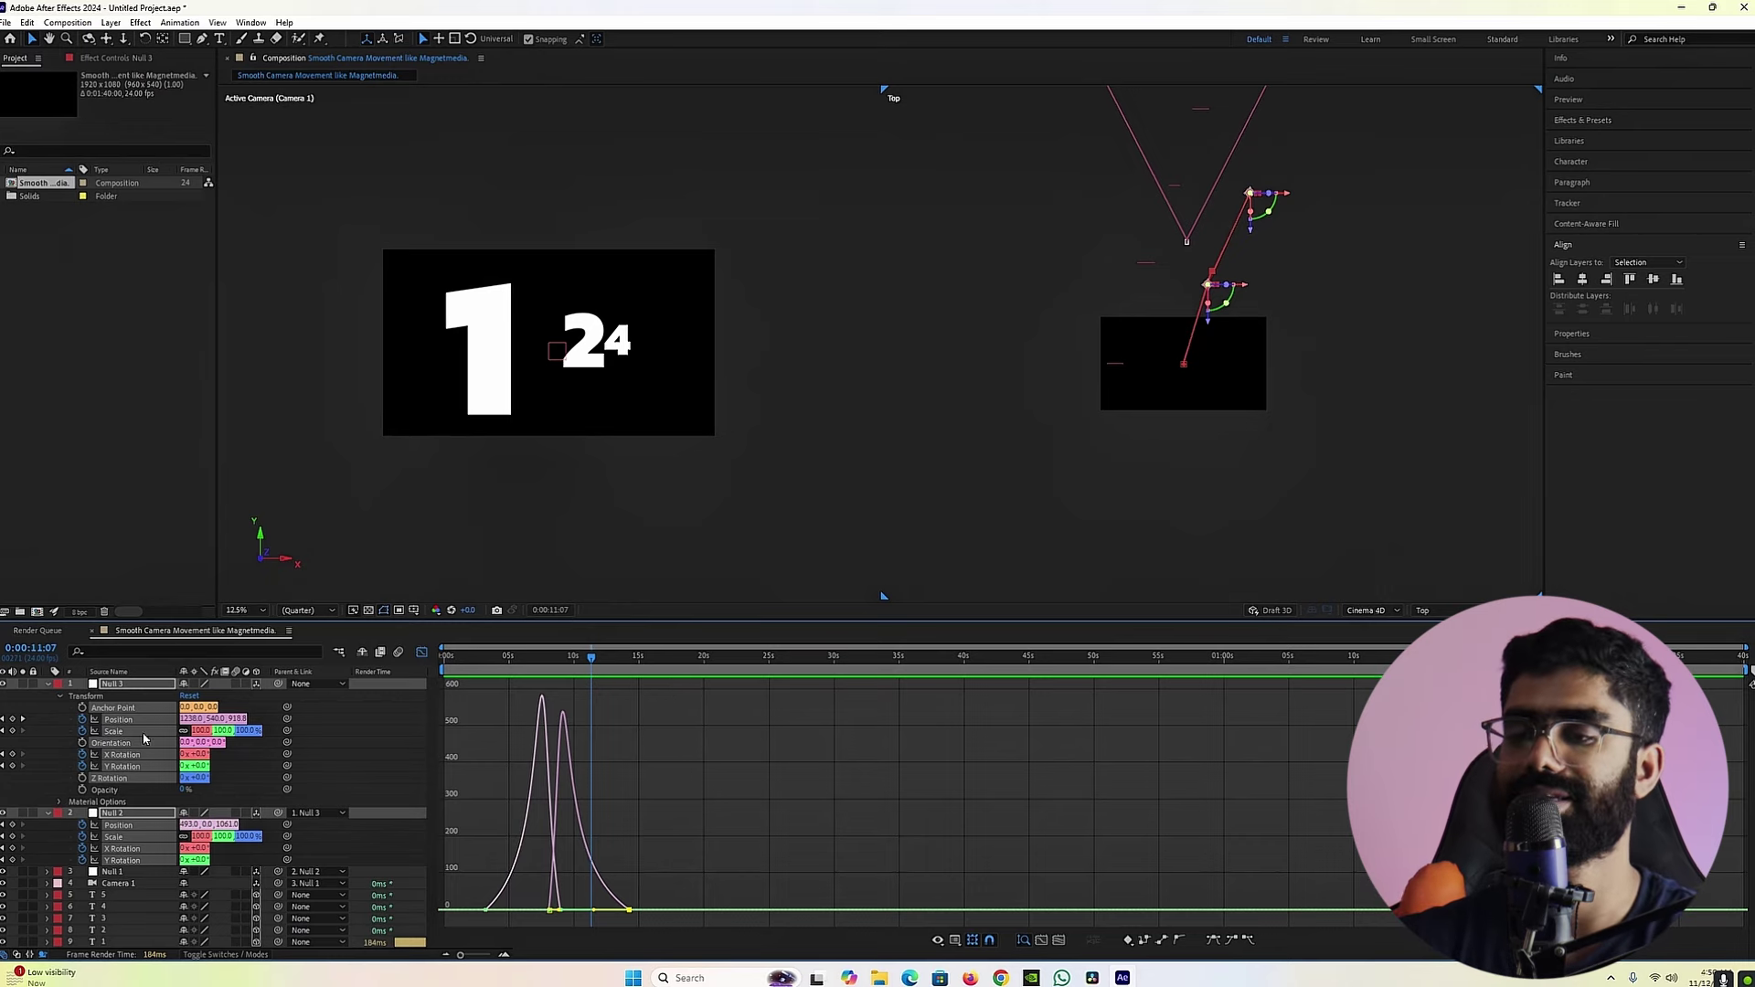
# Step: At 0:00:11:07, add a fourth null object as a 3D layer and parent Null 3 to it
pyautogui.click(50, 685)
pyautogui.rightClick(137, 631)
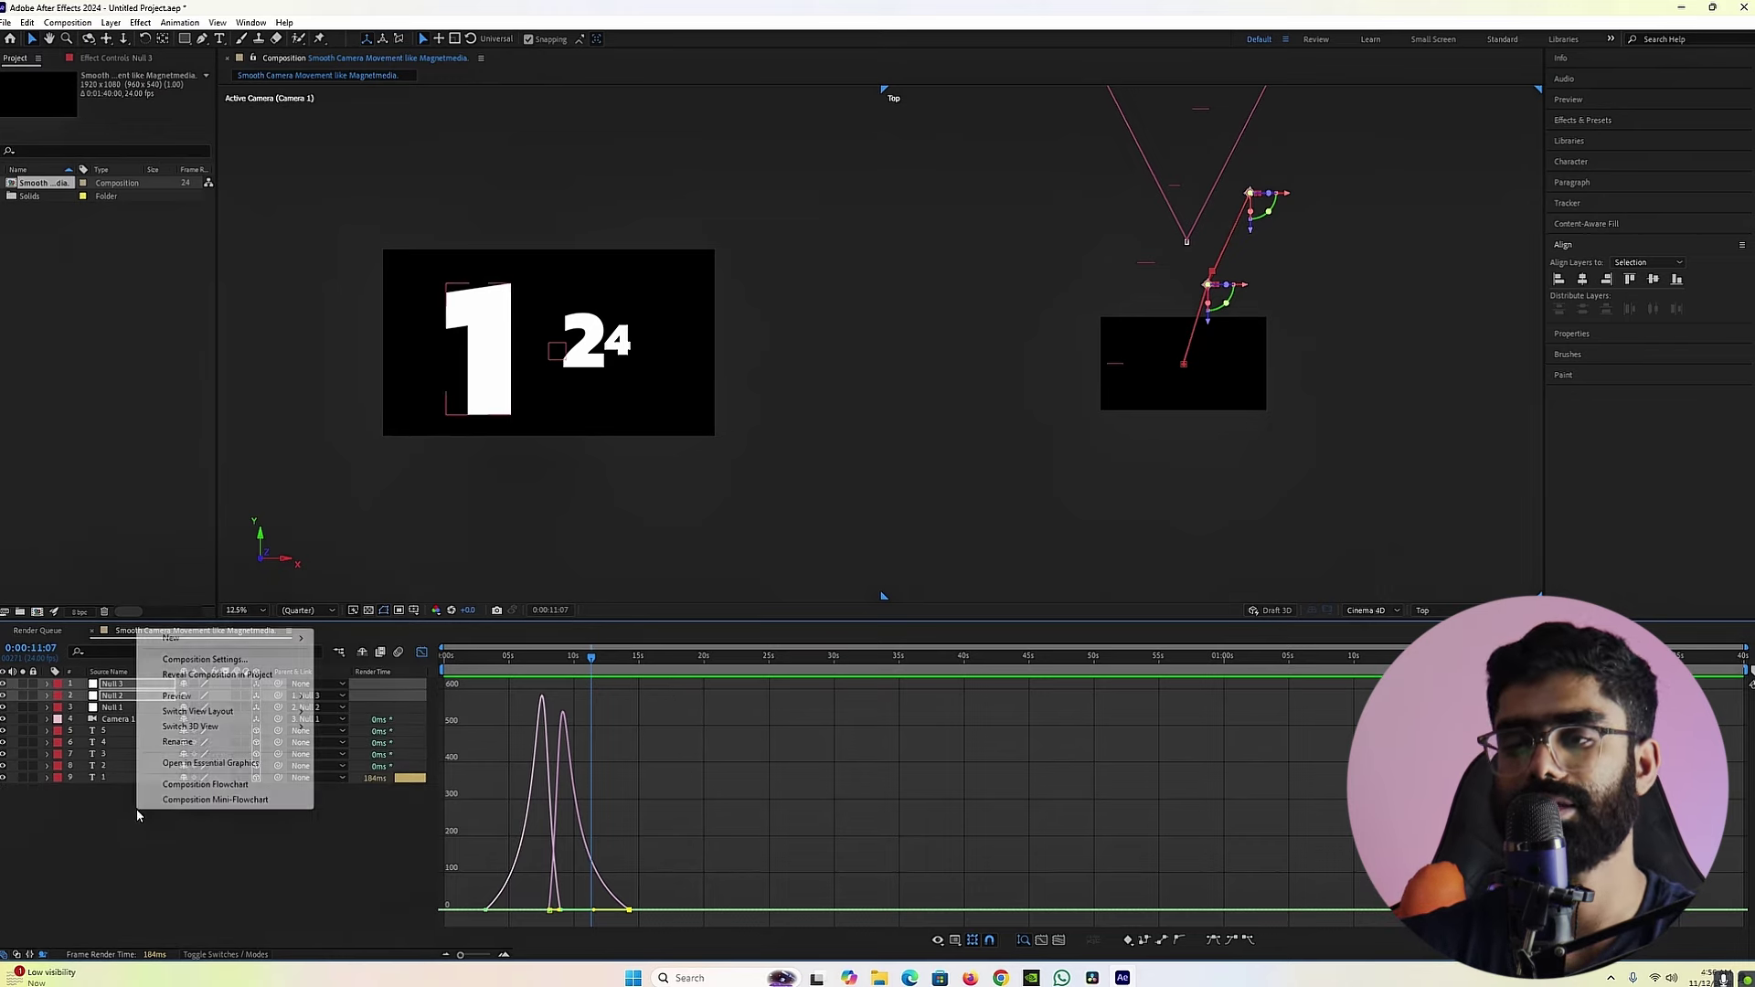
pyautogui.moveTo(197, 642)
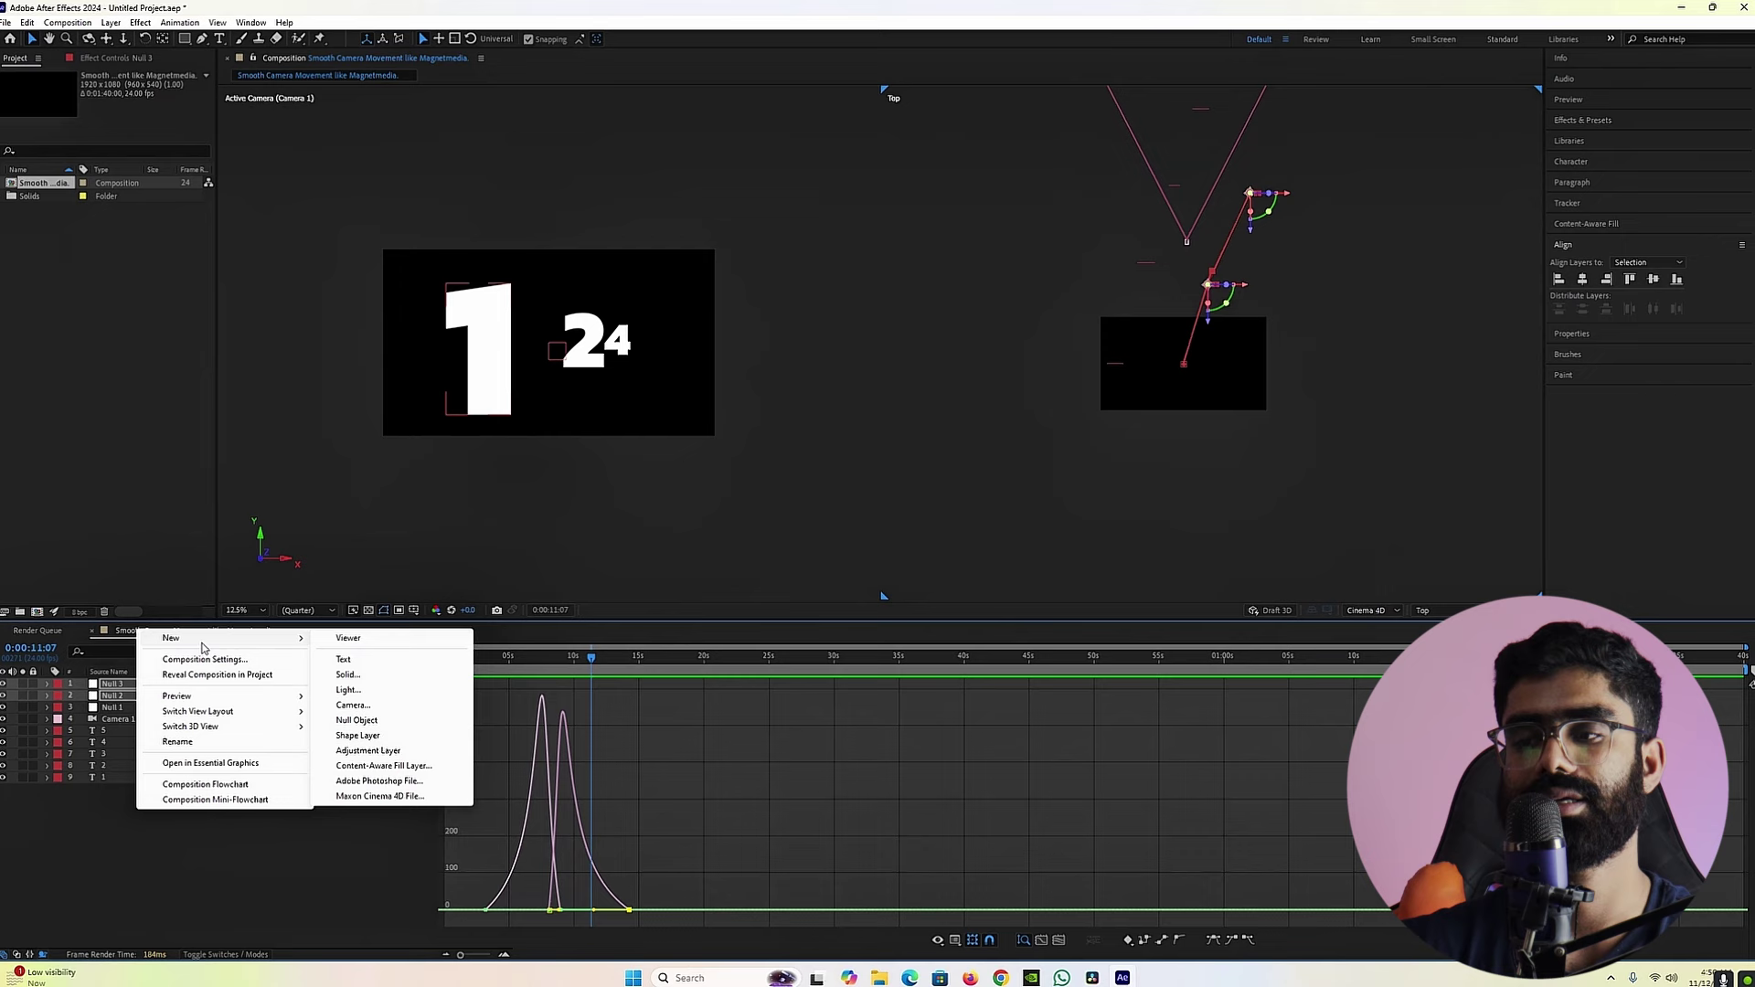
pyautogui.click(400, 728)
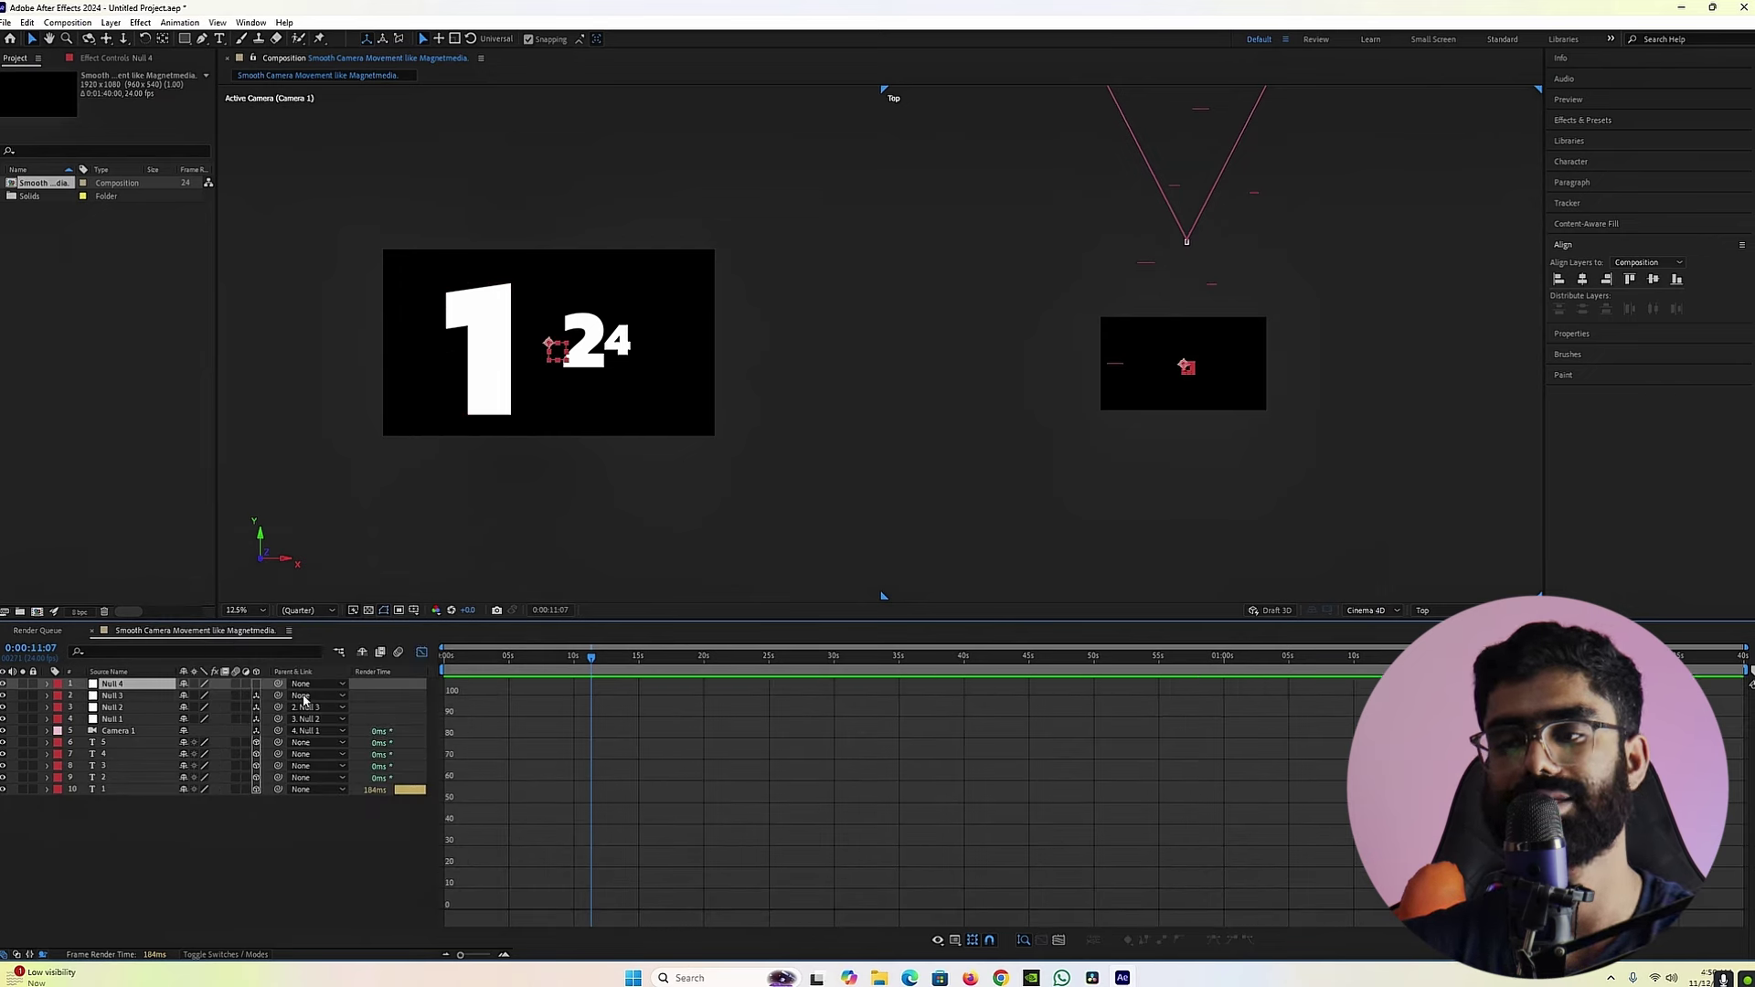
pyautogui.click(258, 686)
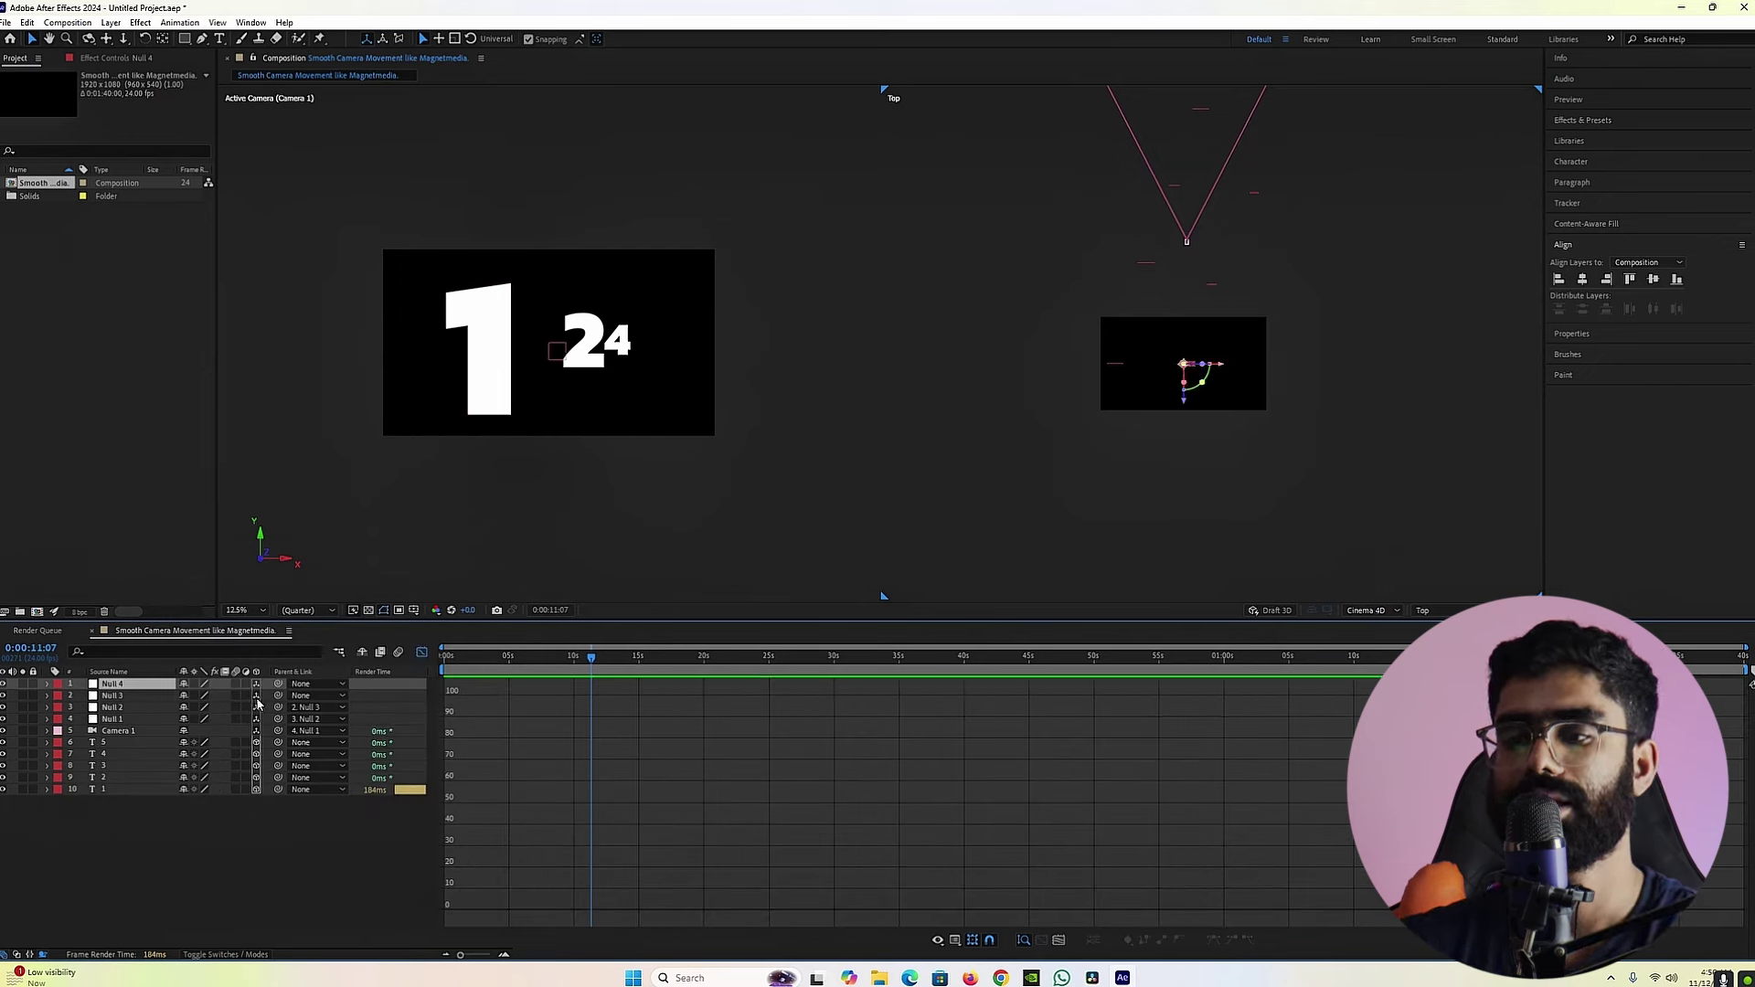
pyautogui.moveTo(156, 689); pyautogui.dragTo(154, 686)
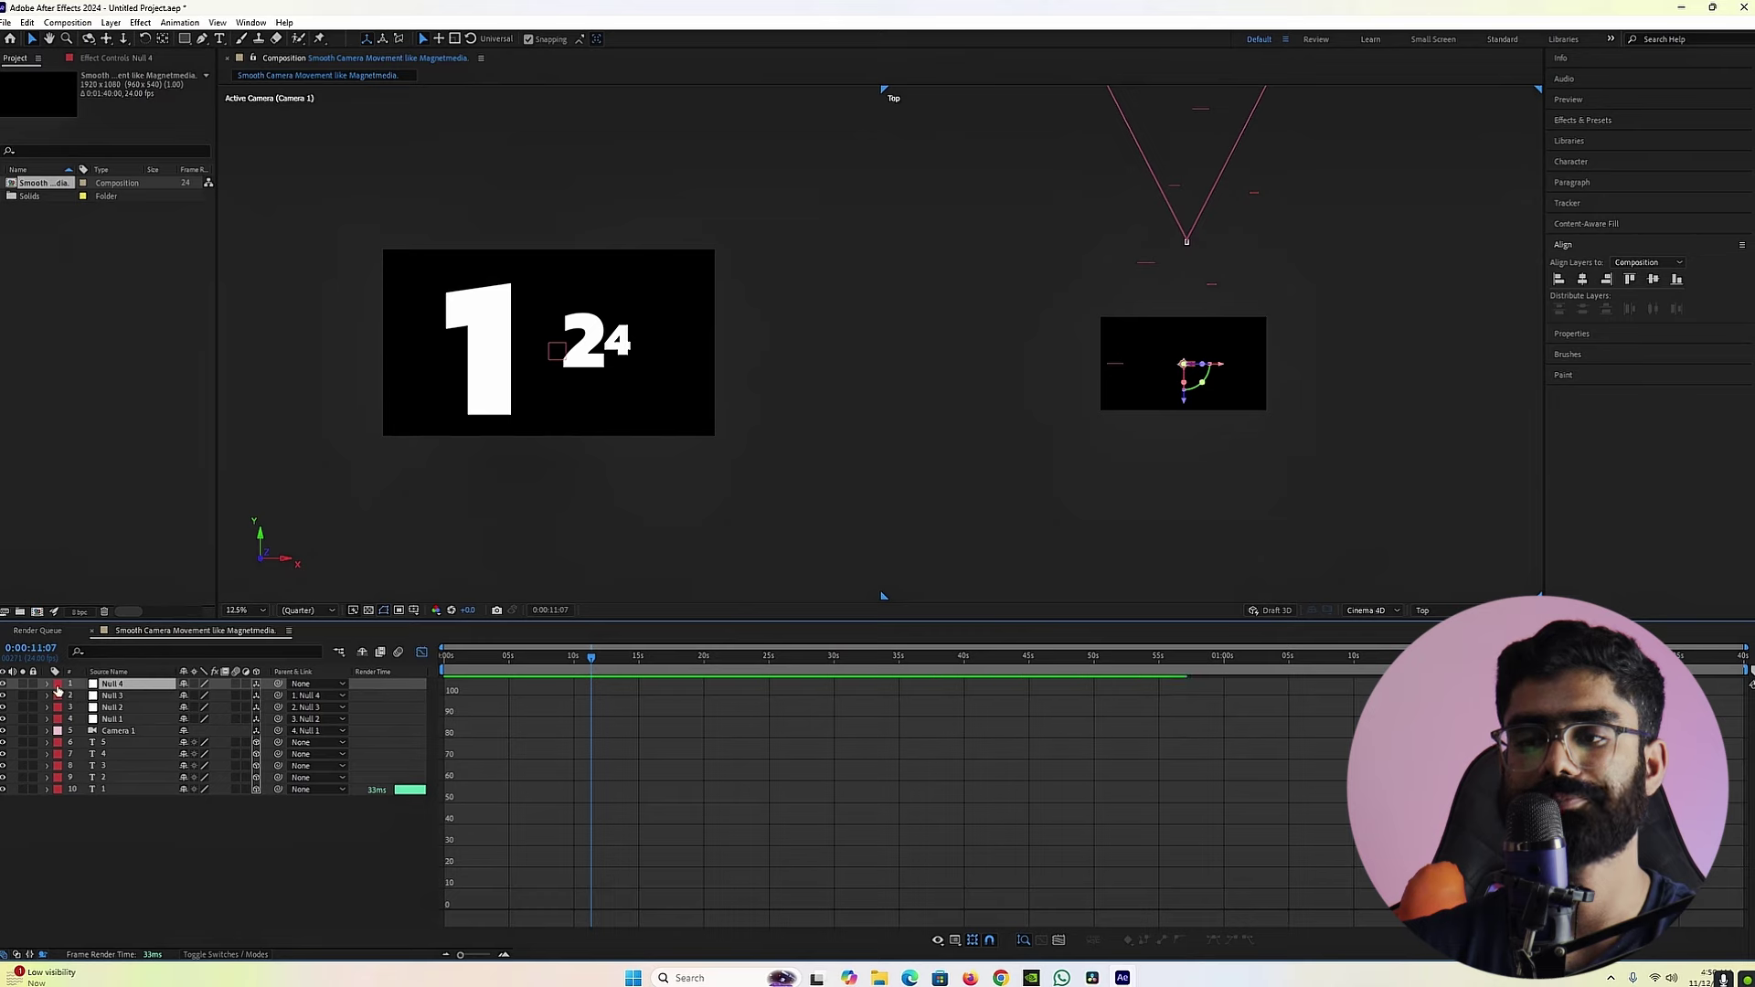
# Step: Leave the speed graph for the layer-bar view, reveal all animated properties, and move the current time to 0:00:11:22
pyautogui.click(47, 684)
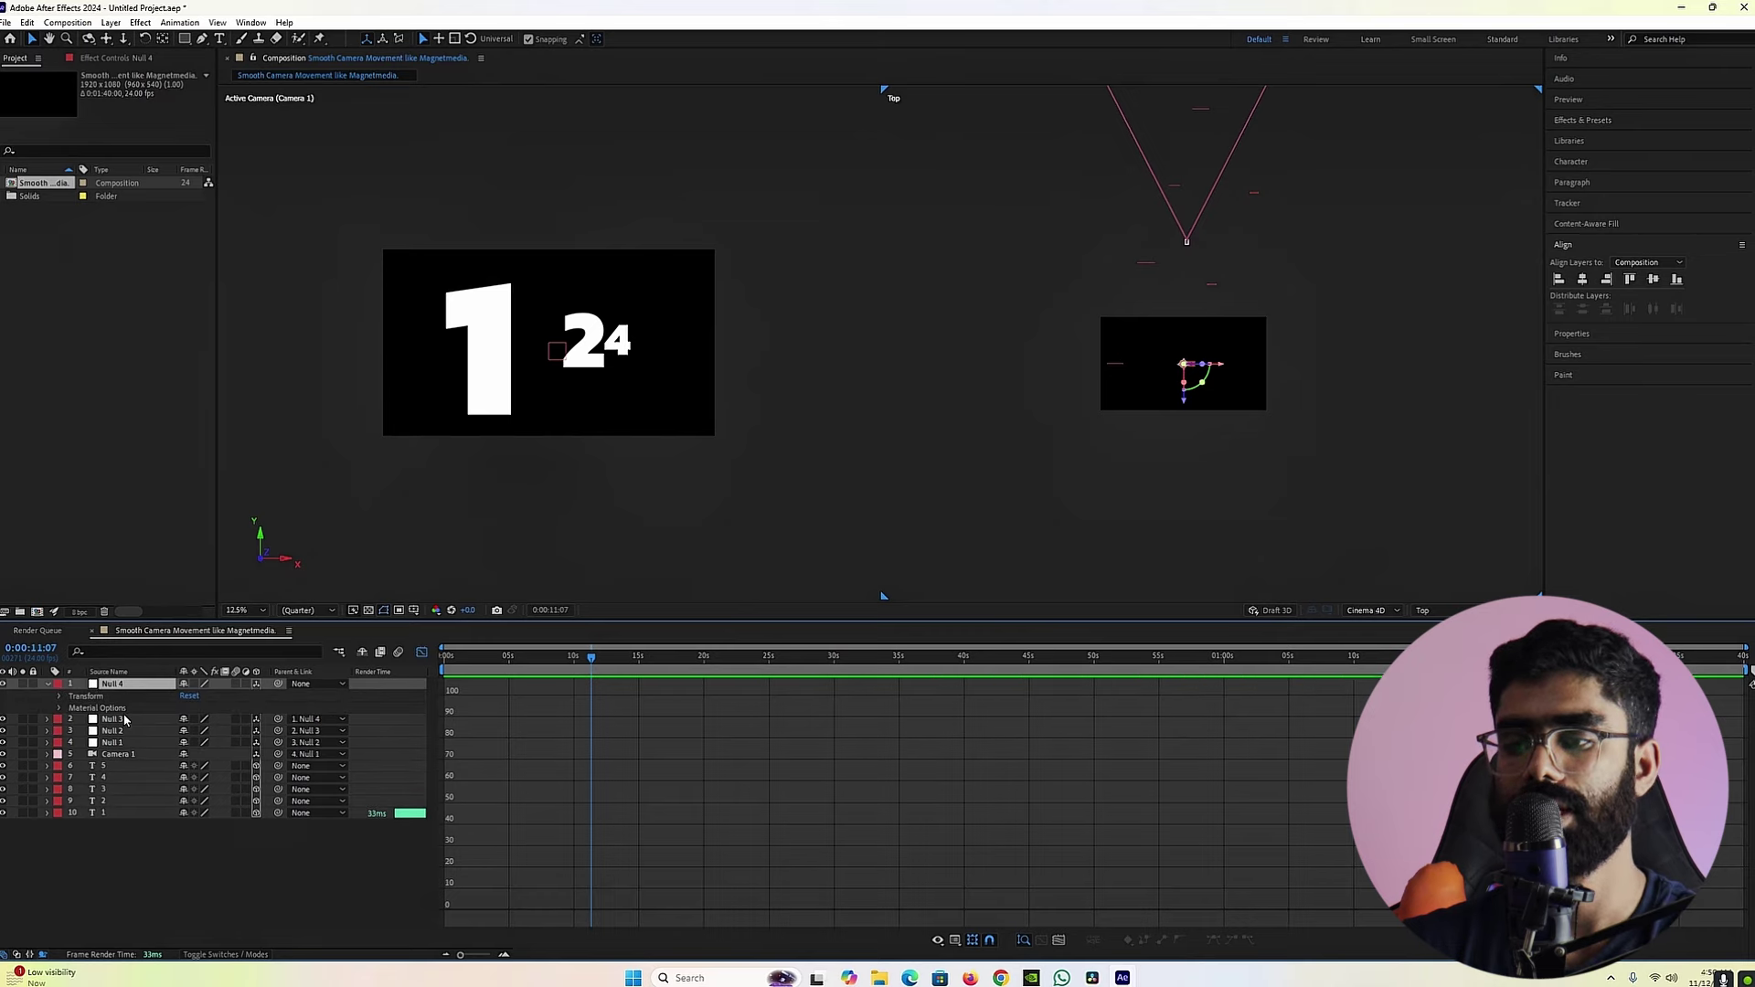
pyautogui.click(59, 697)
pyautogui.click(561, 671)
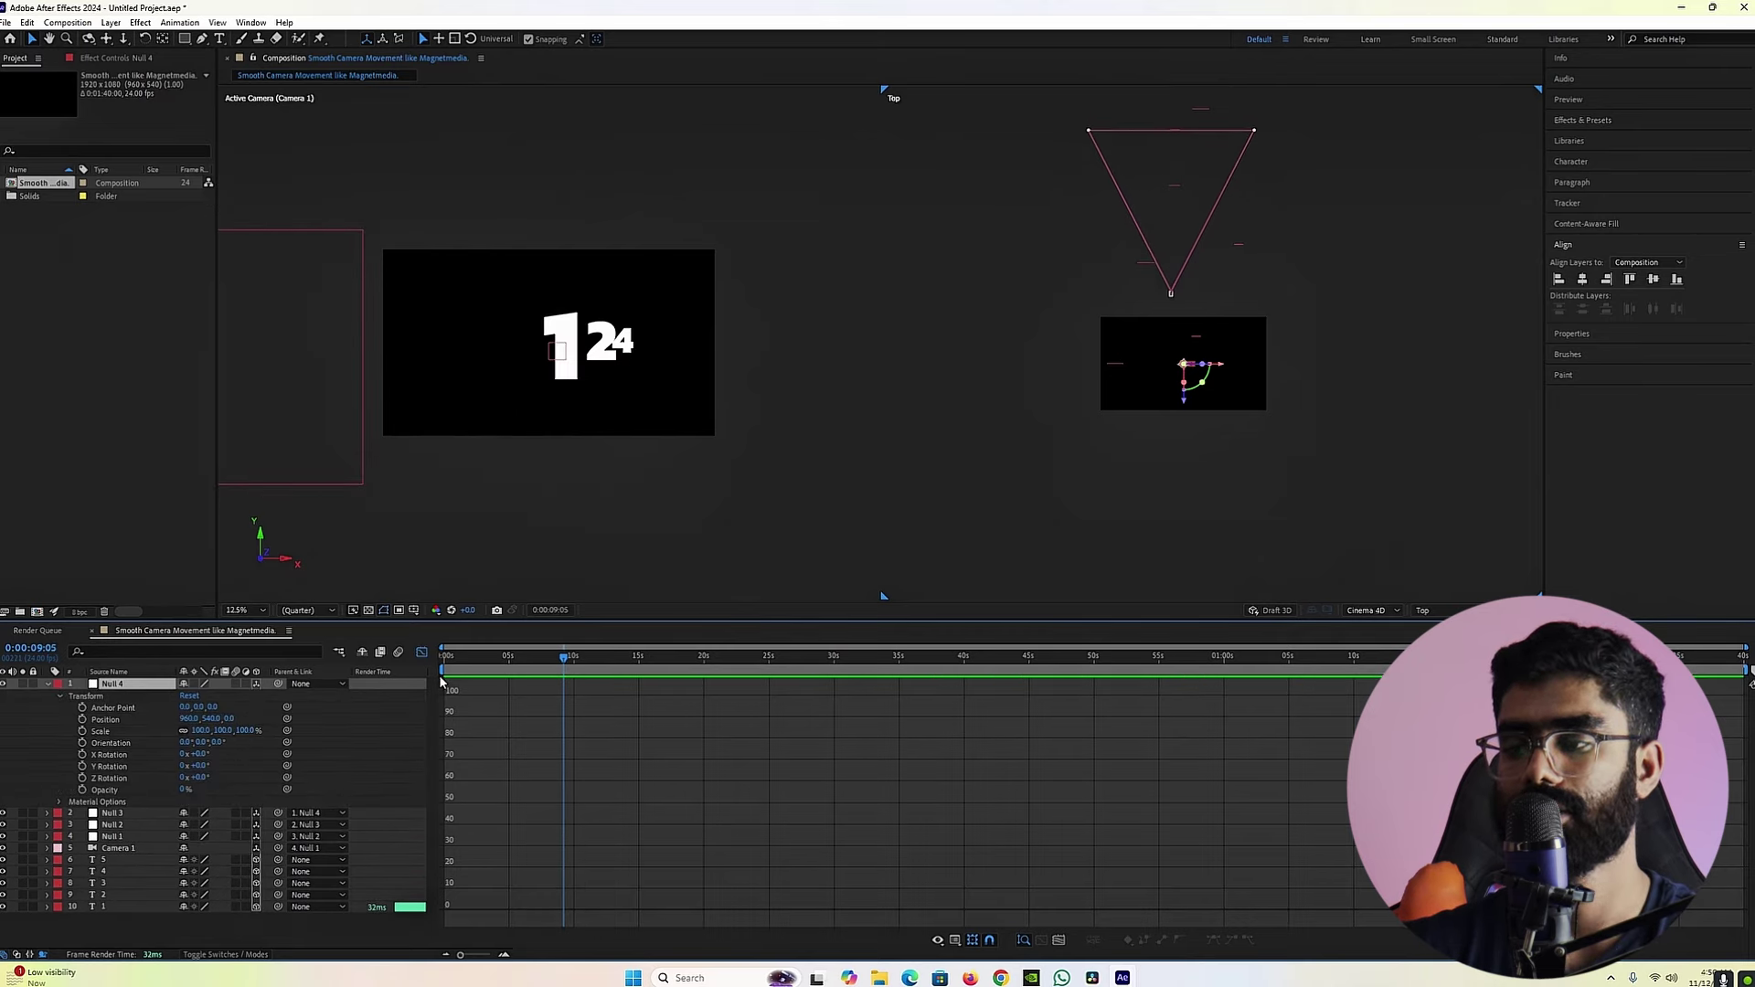
pyautogui.click(421, 652)
pyautogui.click(590, 738)
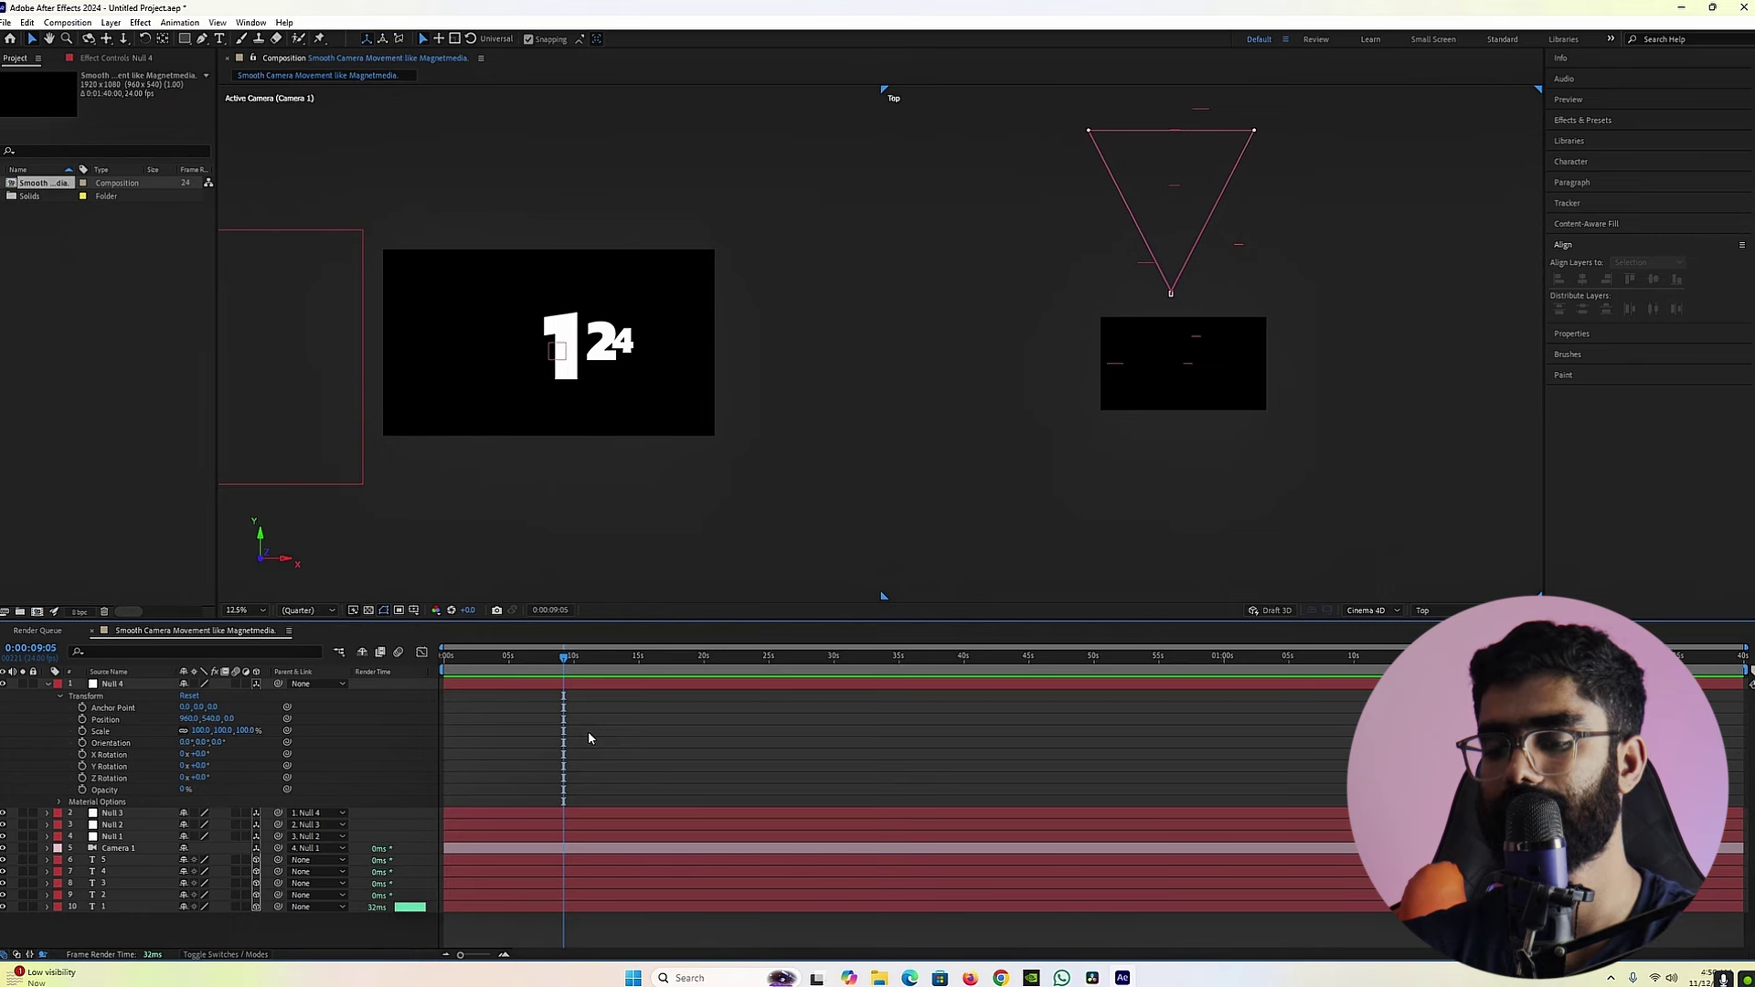
pyautogui.press('u')
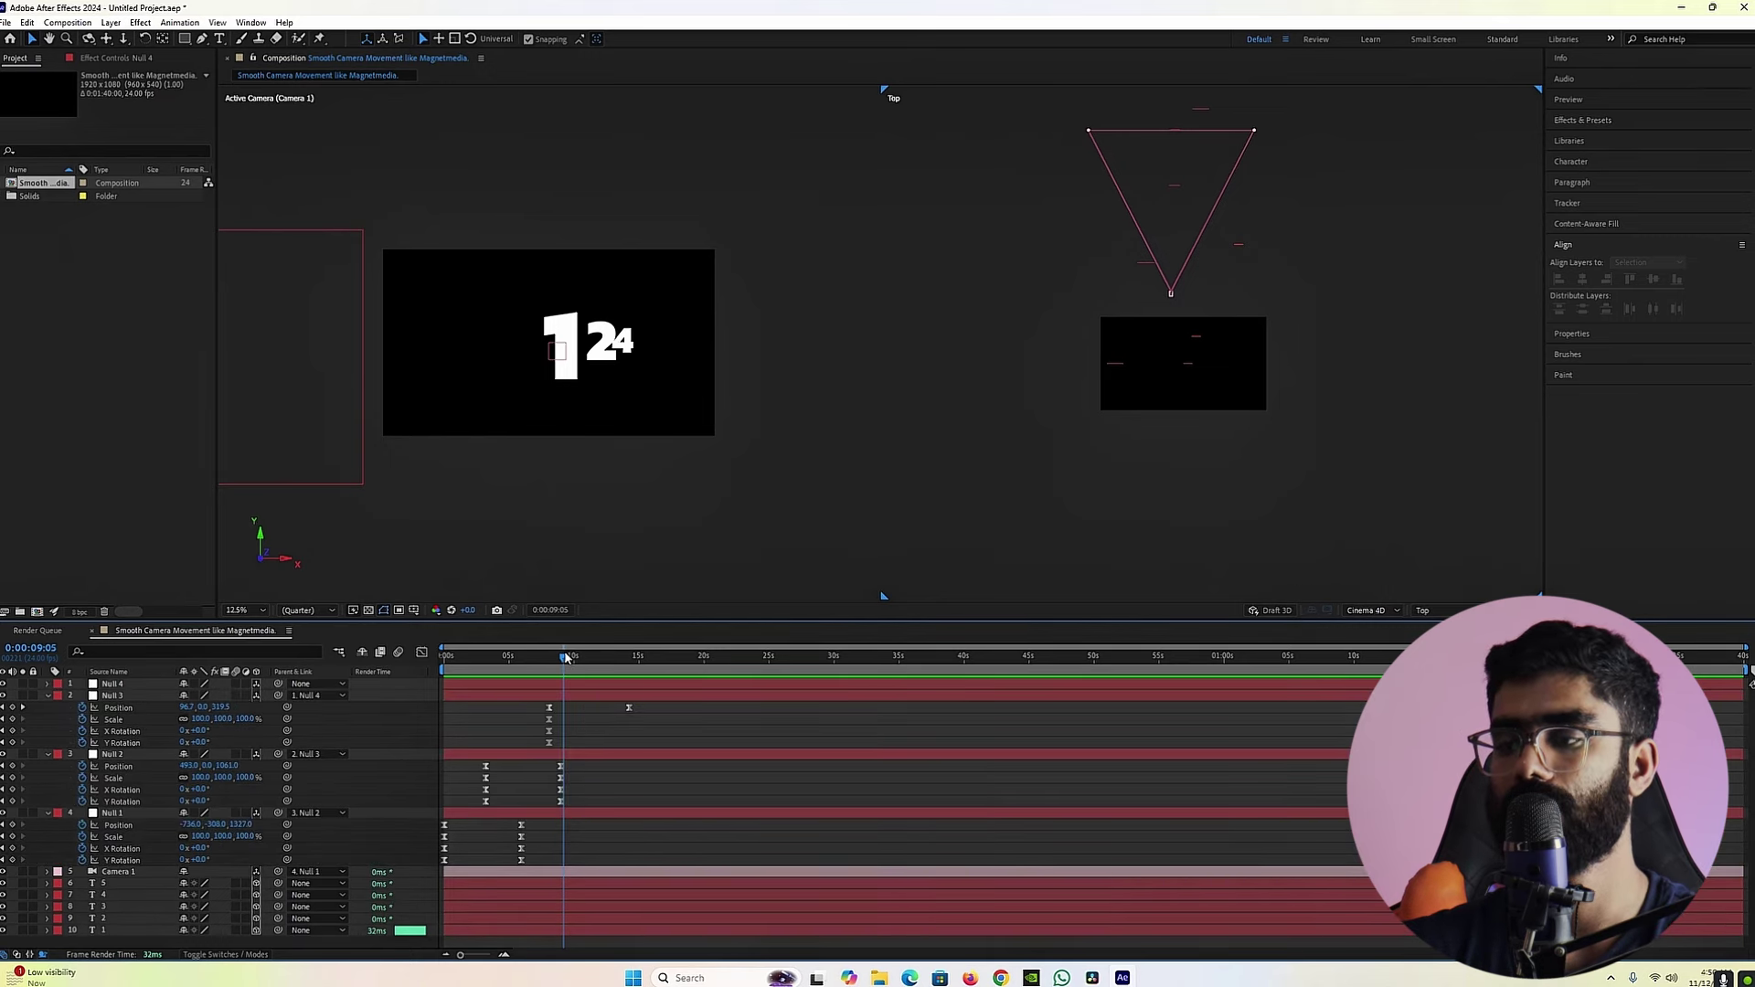
pyautogui.moveTo(567, 658); pyautogui.dragTo(601, 669)
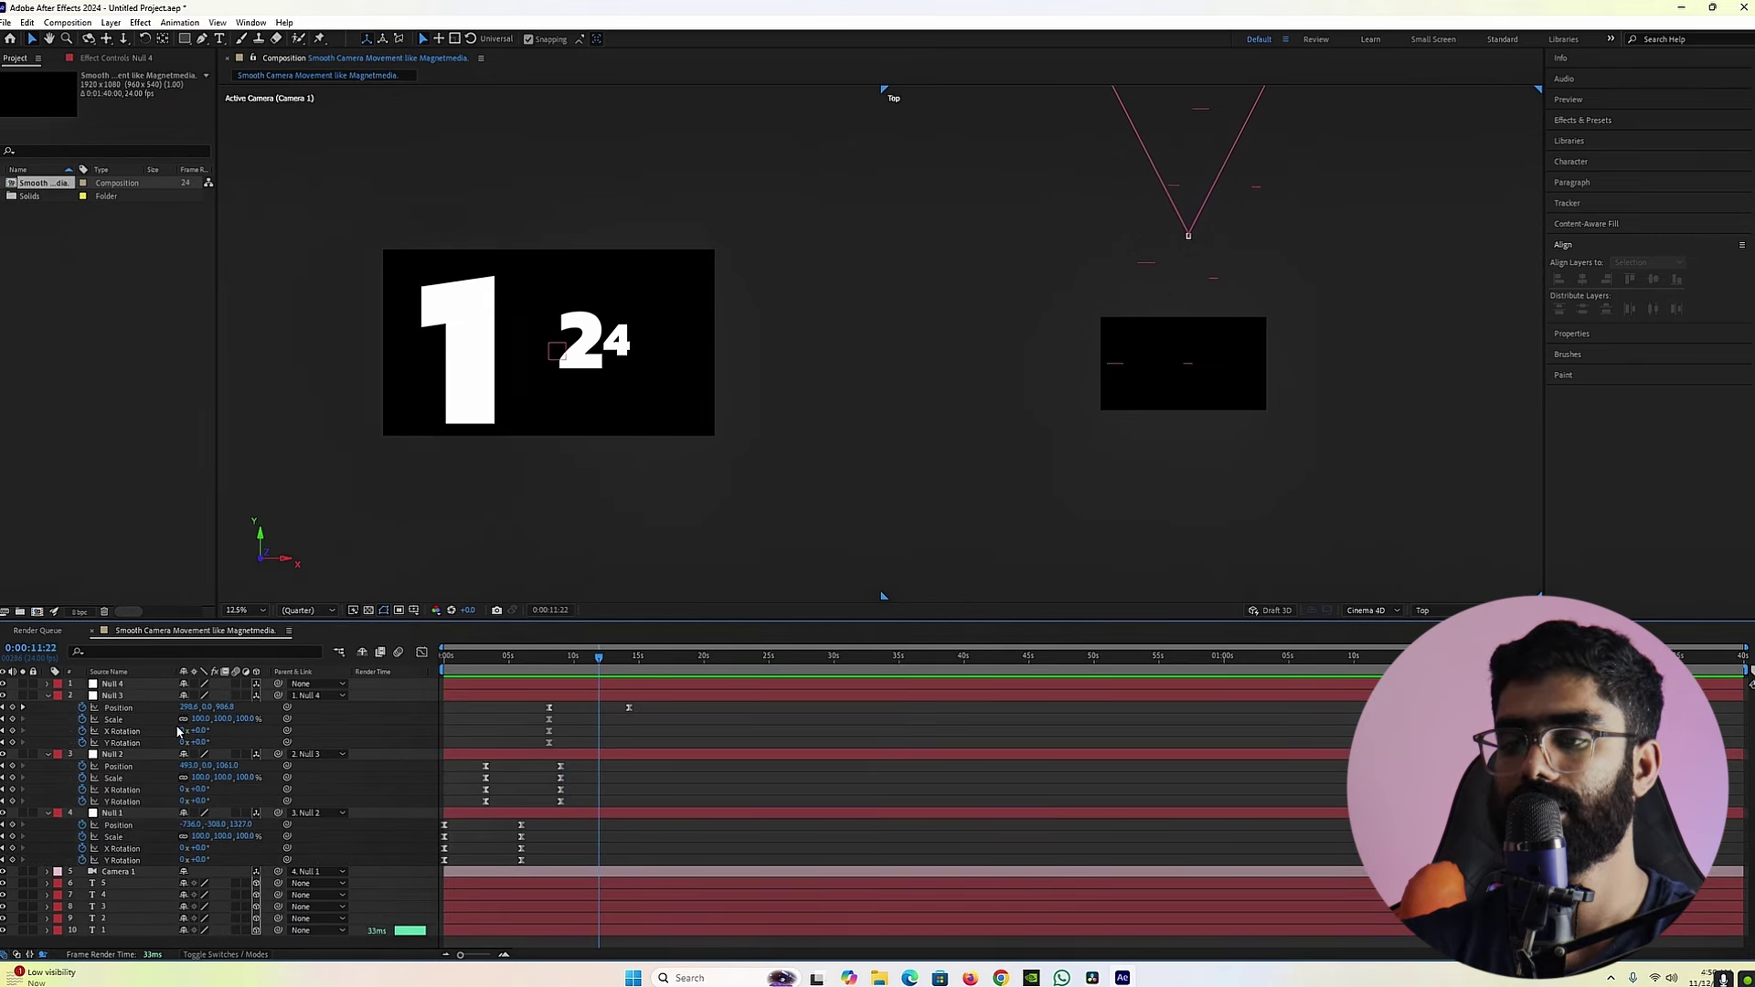
# Step: Start keyframing Null 4's Position, Scale, X Rotation and Y Rotation at 0:00:11:22
pyautogui.click(111, 685)
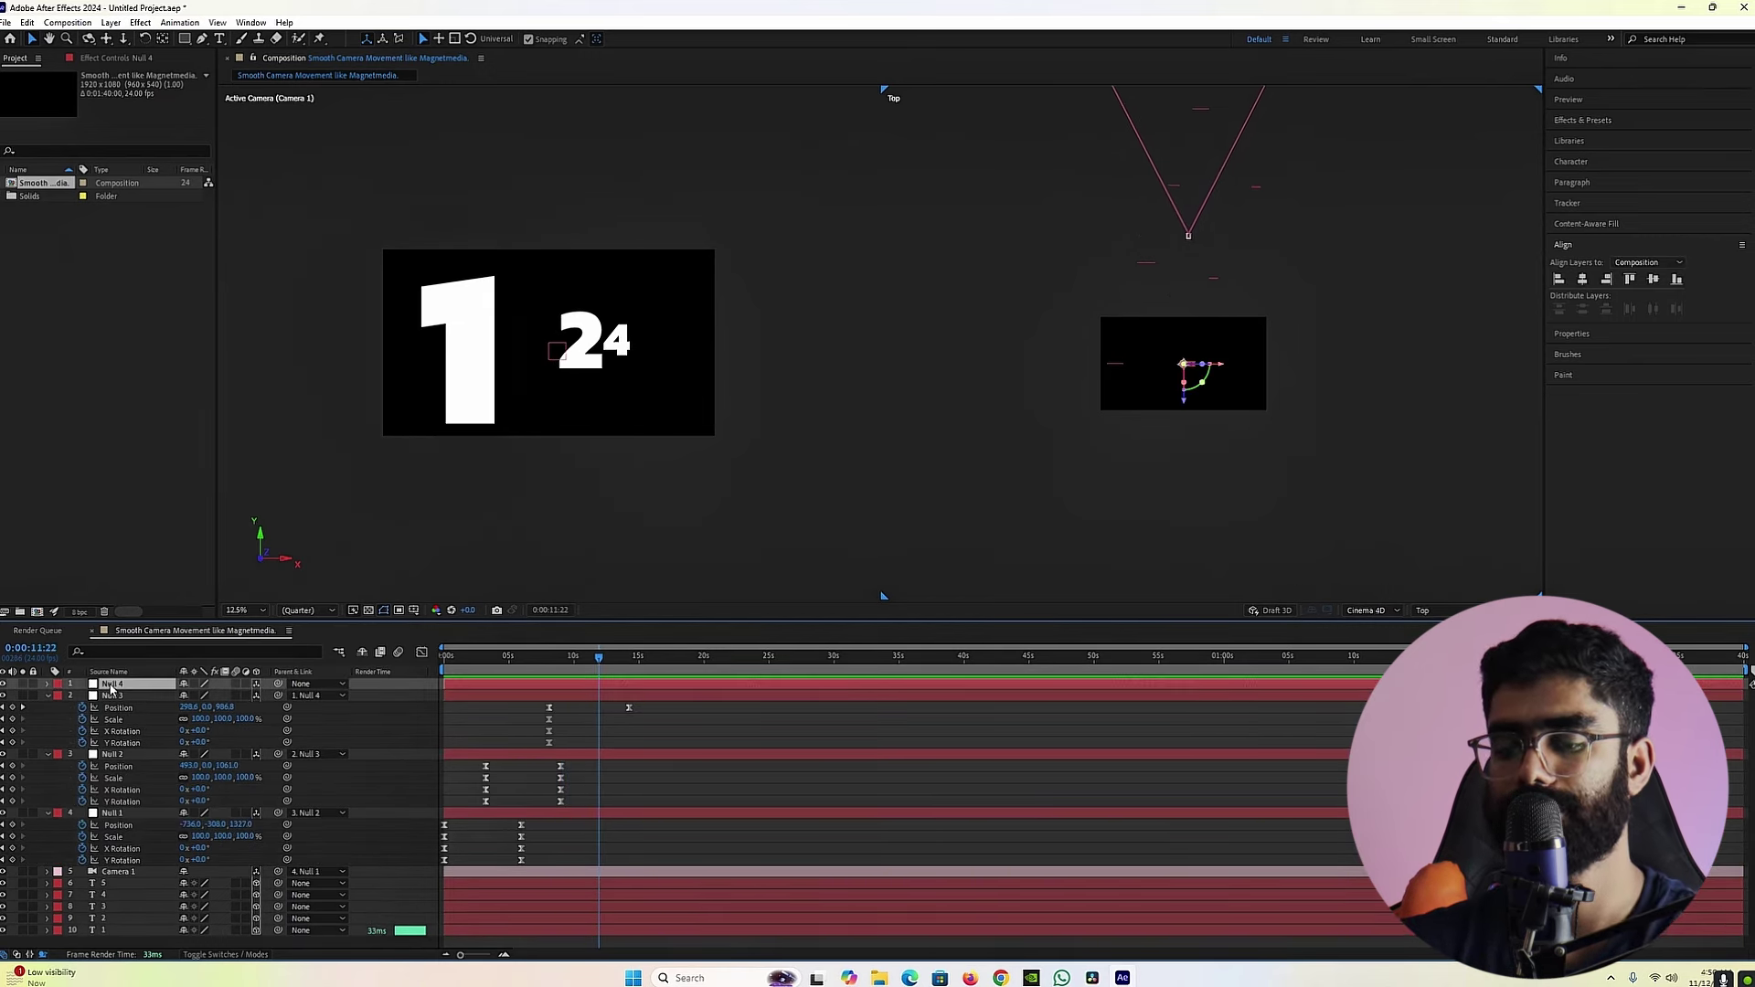
pyautogui.click(48, 686)
pyautogui.click(60, 697)
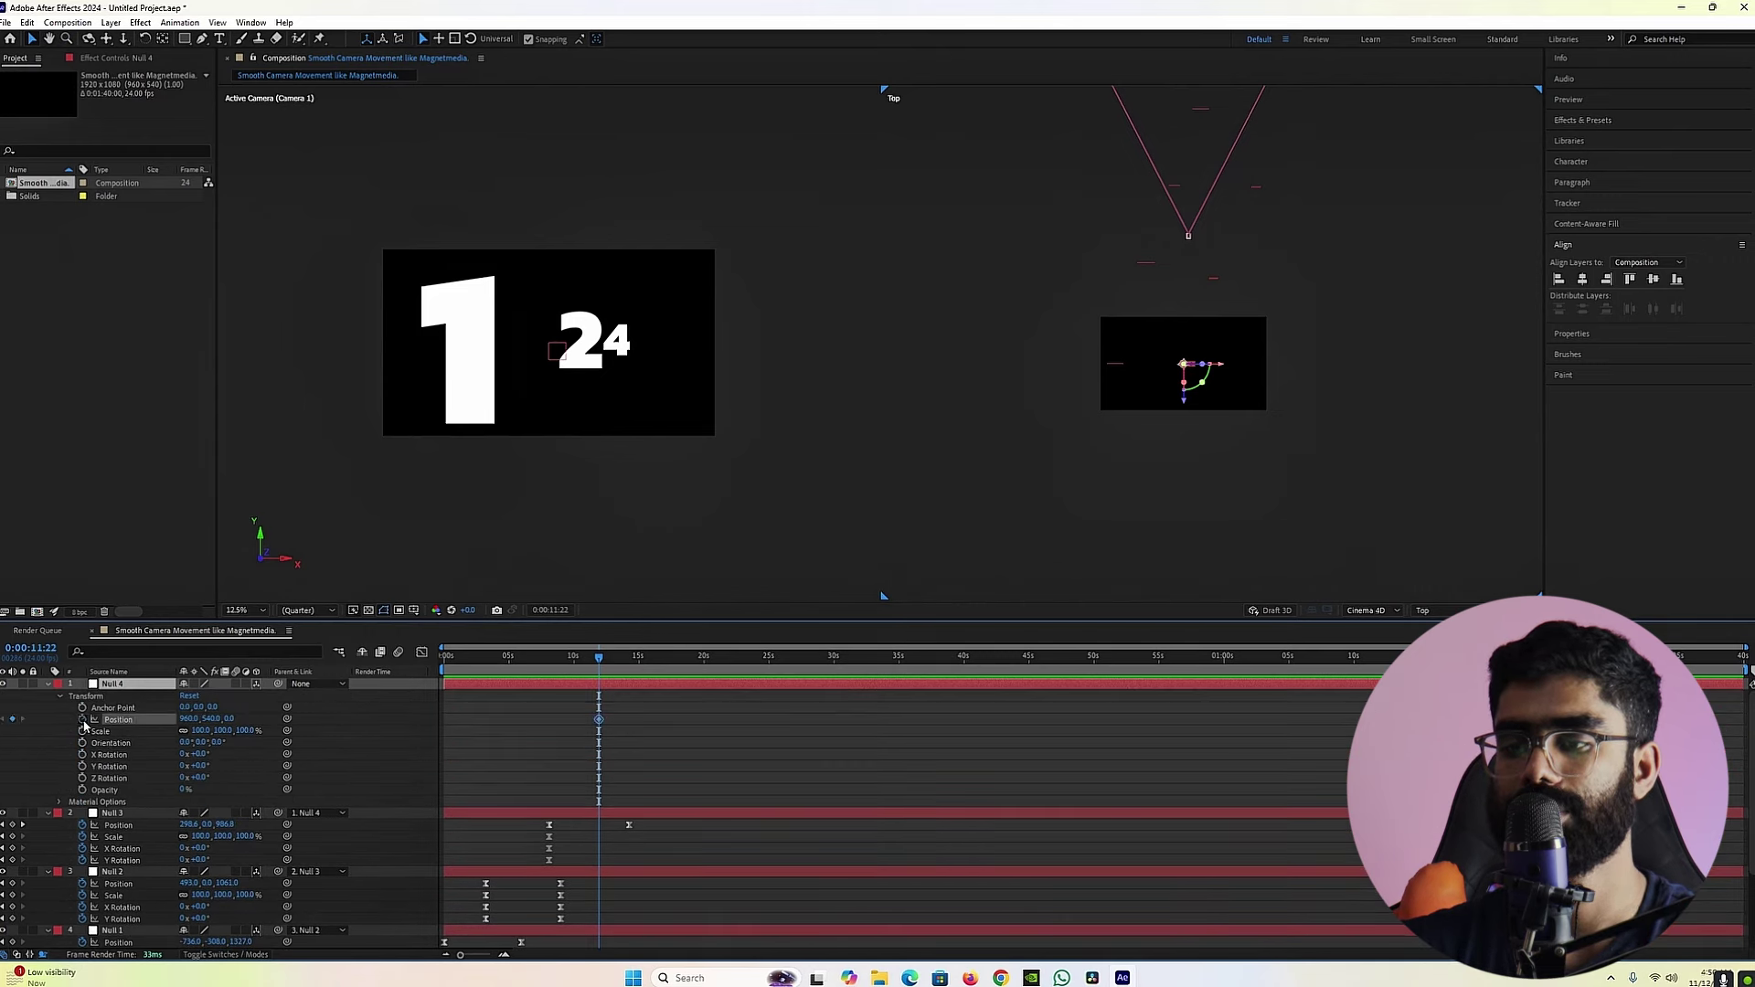
pyautogui.click(82, 731)
pyautogui.click(82, 754)
pyautogui.click(82, 766)
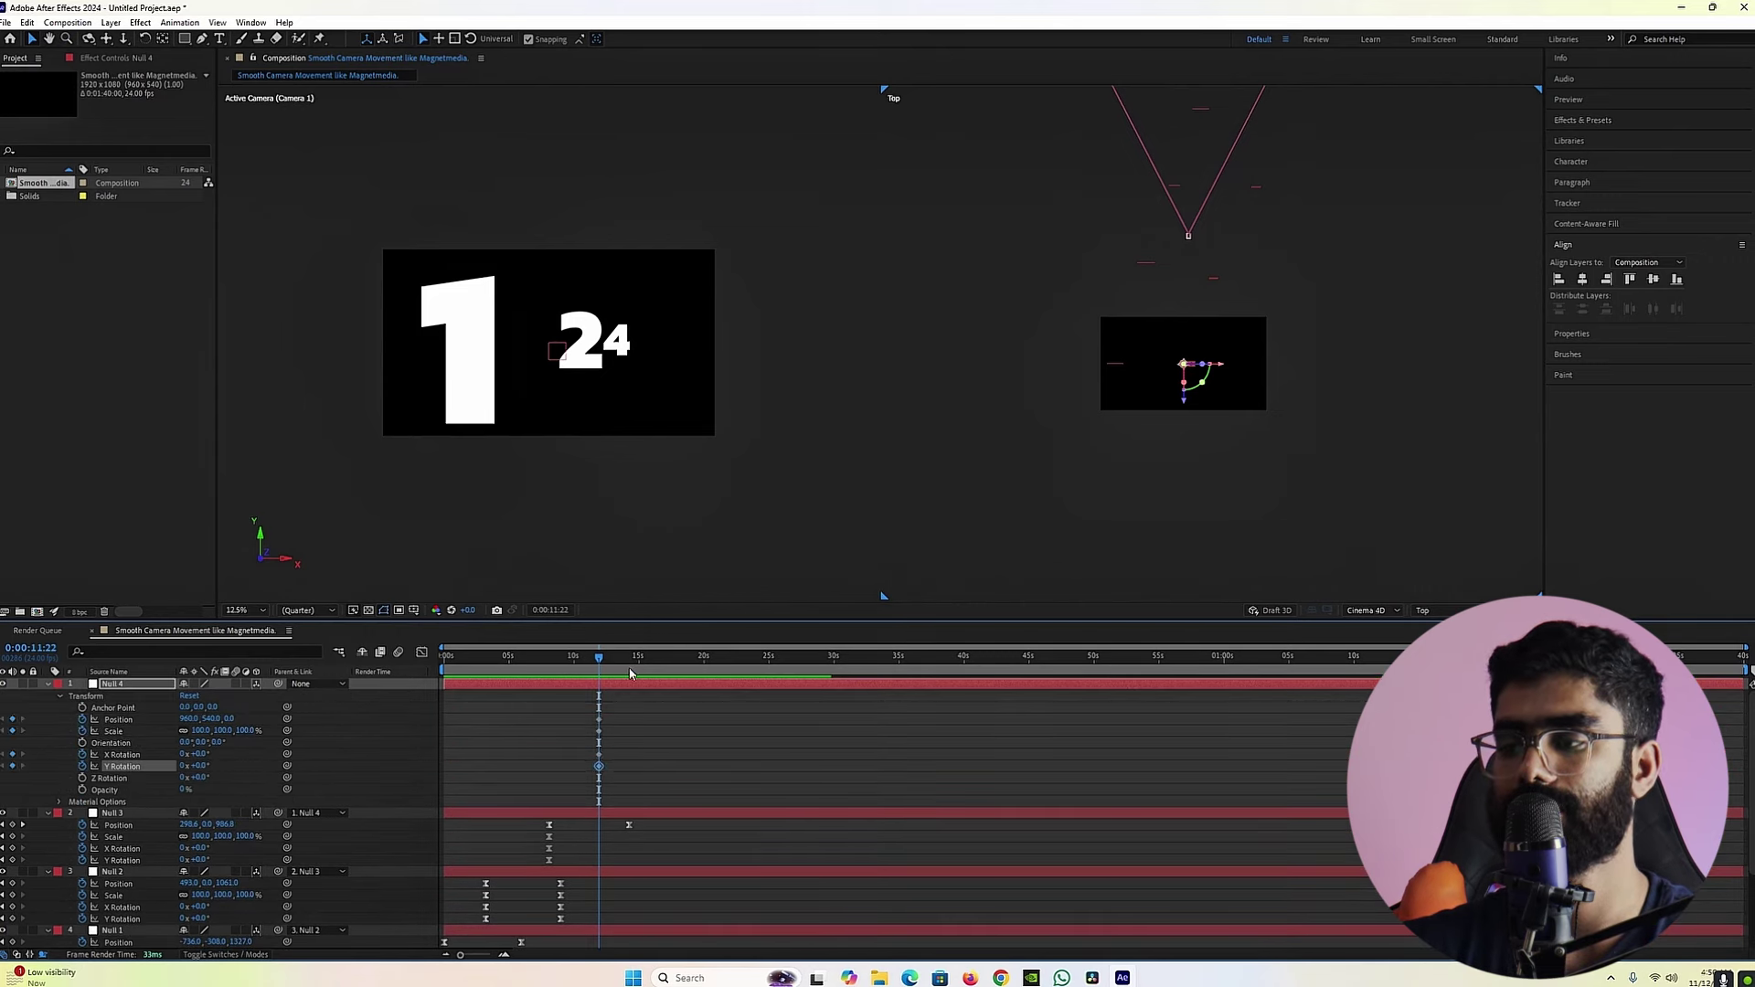
# Step: Add second keyframes for Null 4's Position, Scale, X Rotation and Y Rotation at 0:00:19:04
pyautogui.moveTo(633, 661); pyautogui.dragTo(694, 670)
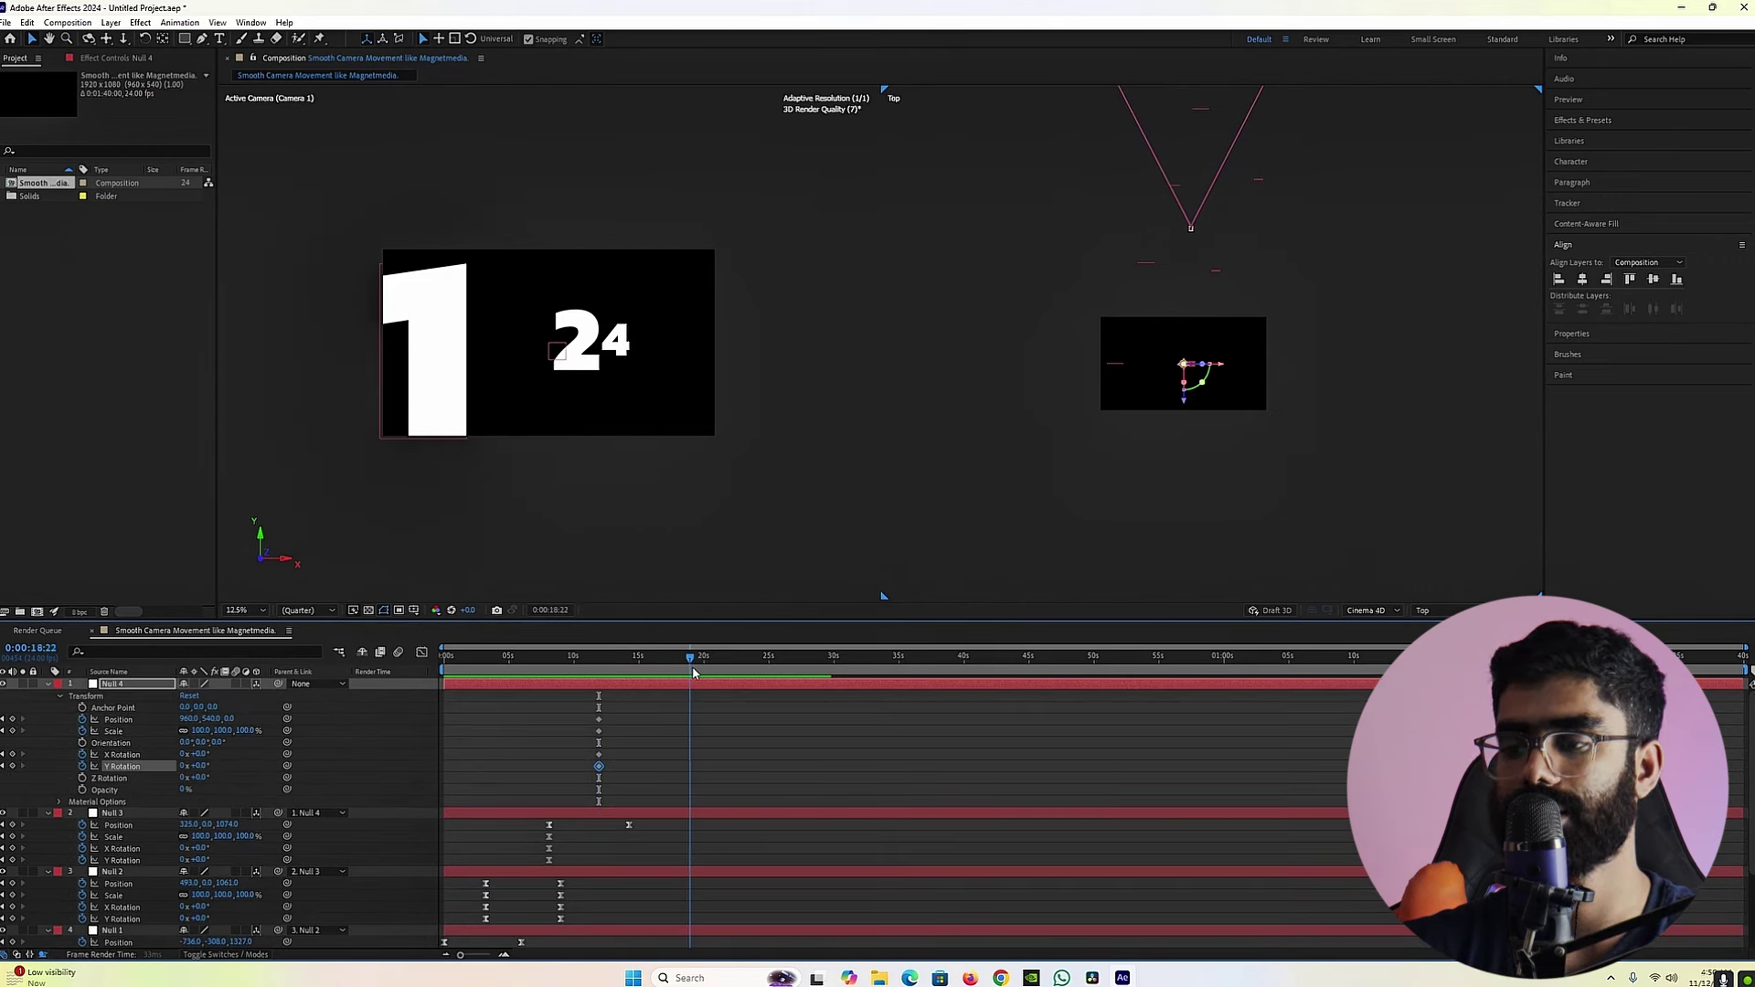
pyautogui.click(13, 719)
pyautogui.click(13, 731)
pyautogui.click(13, 754)
pyautogui.click(12, 766)
# Step: Move Null 4 at 0:00:19:04 to about X 1247 and Z 849, and apply Easy Ease to all its keyframes
pyautogui.moveTo(229, 725); pyautogui.dragTo(836, 727)
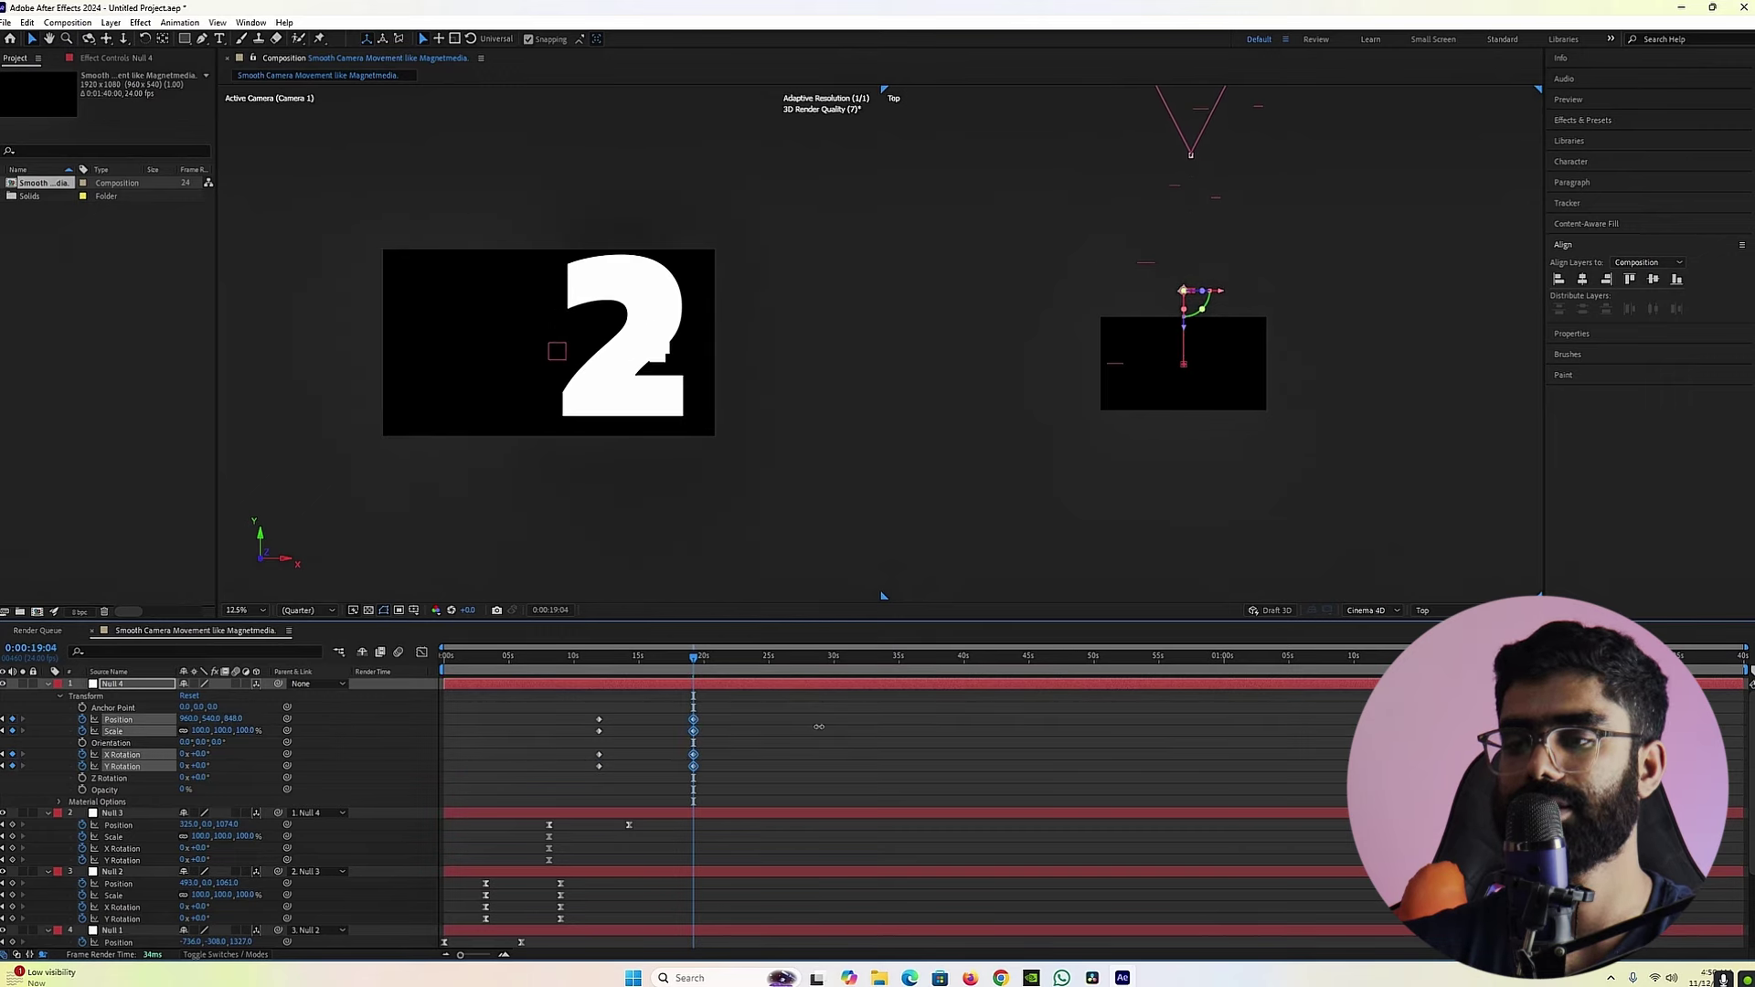
pyautogui.moveTo(186, 720)
pyautogui.mouseDown()
pyautogui.moveTo(741, 698)
pyautogui.moveTo(545, 771)
pyautogui.mouseUp()
pyautogui.click(734, 722)
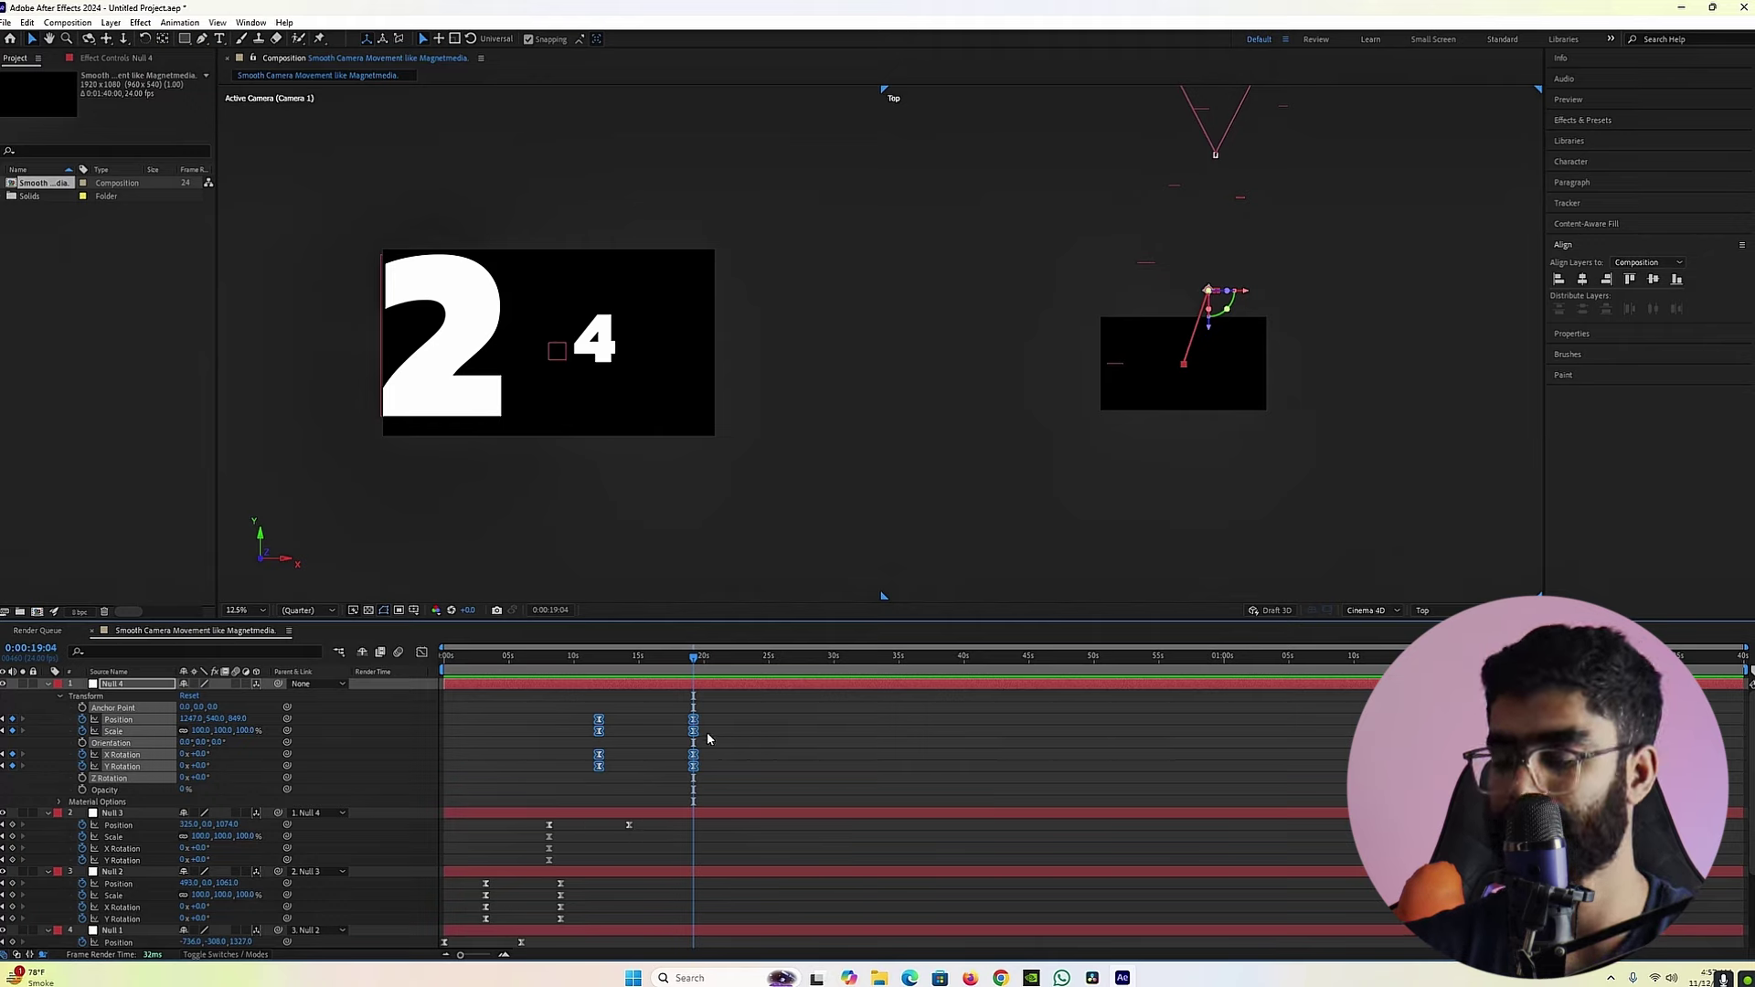
# Step: Show Null 3's and Null 4's speed curves together and reshape Null 4's to peak early, overlapping the end of Null 3's
pyautogui.moveTo(647, 817); pyautogui.dragTo(503, 860)
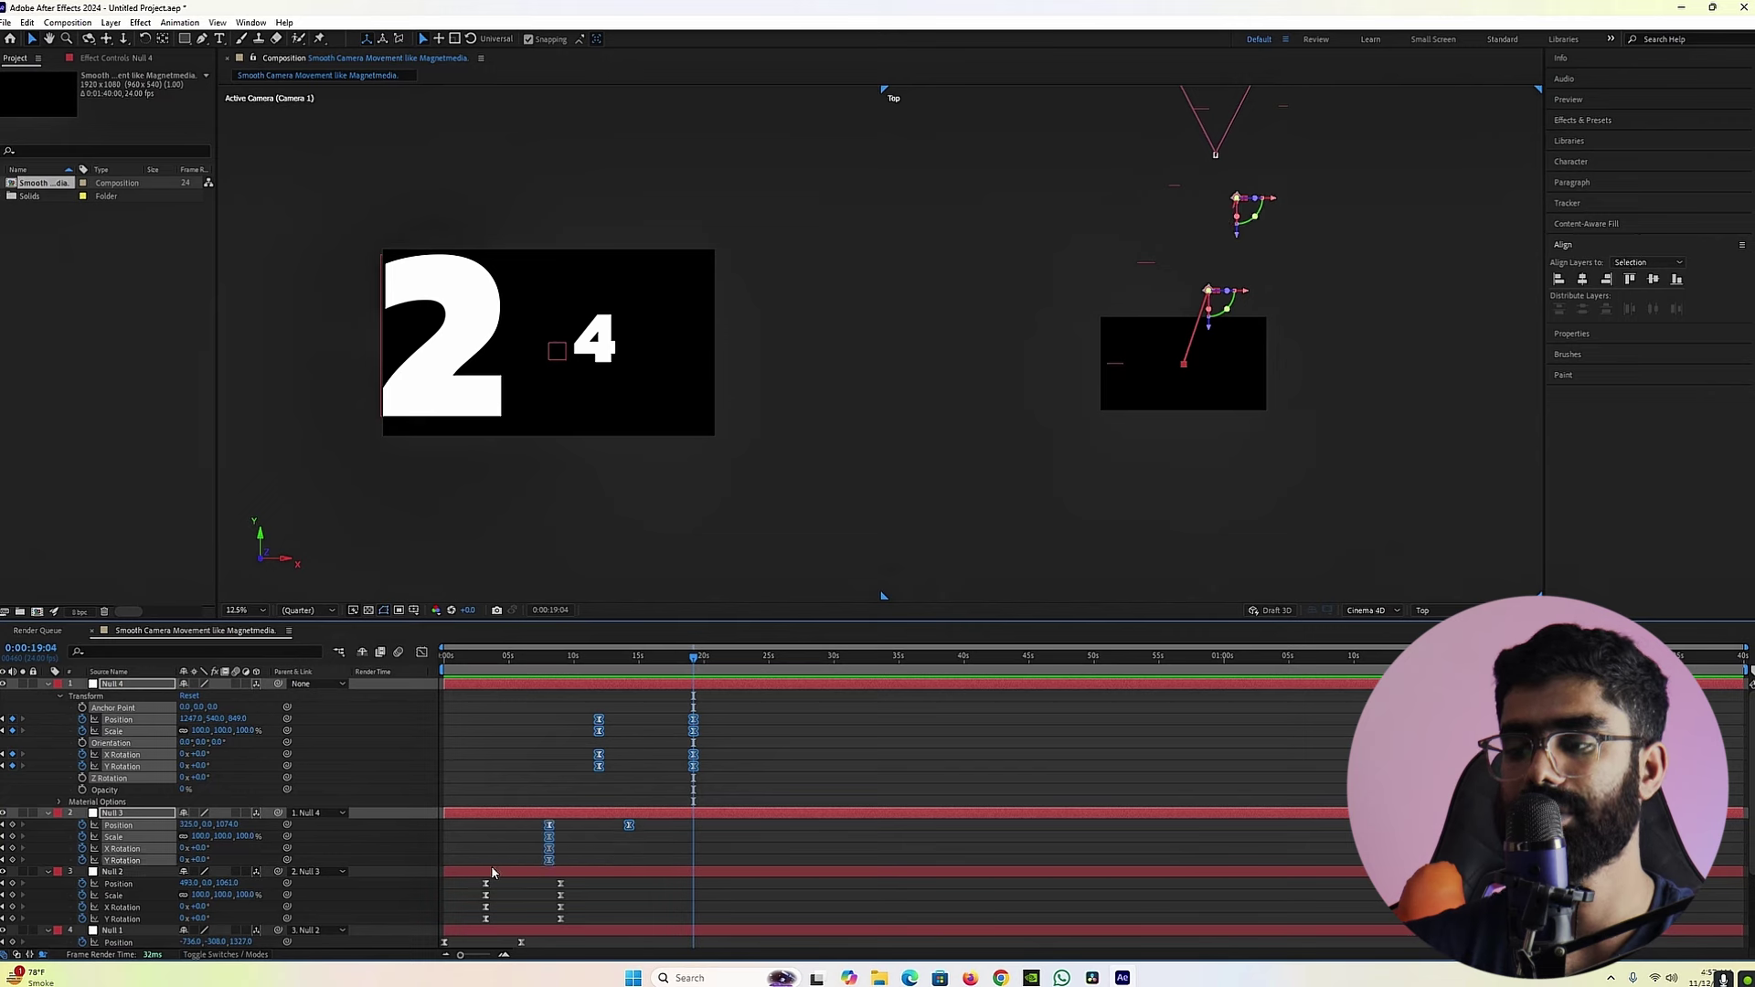
pyautogui.click(421, 653)
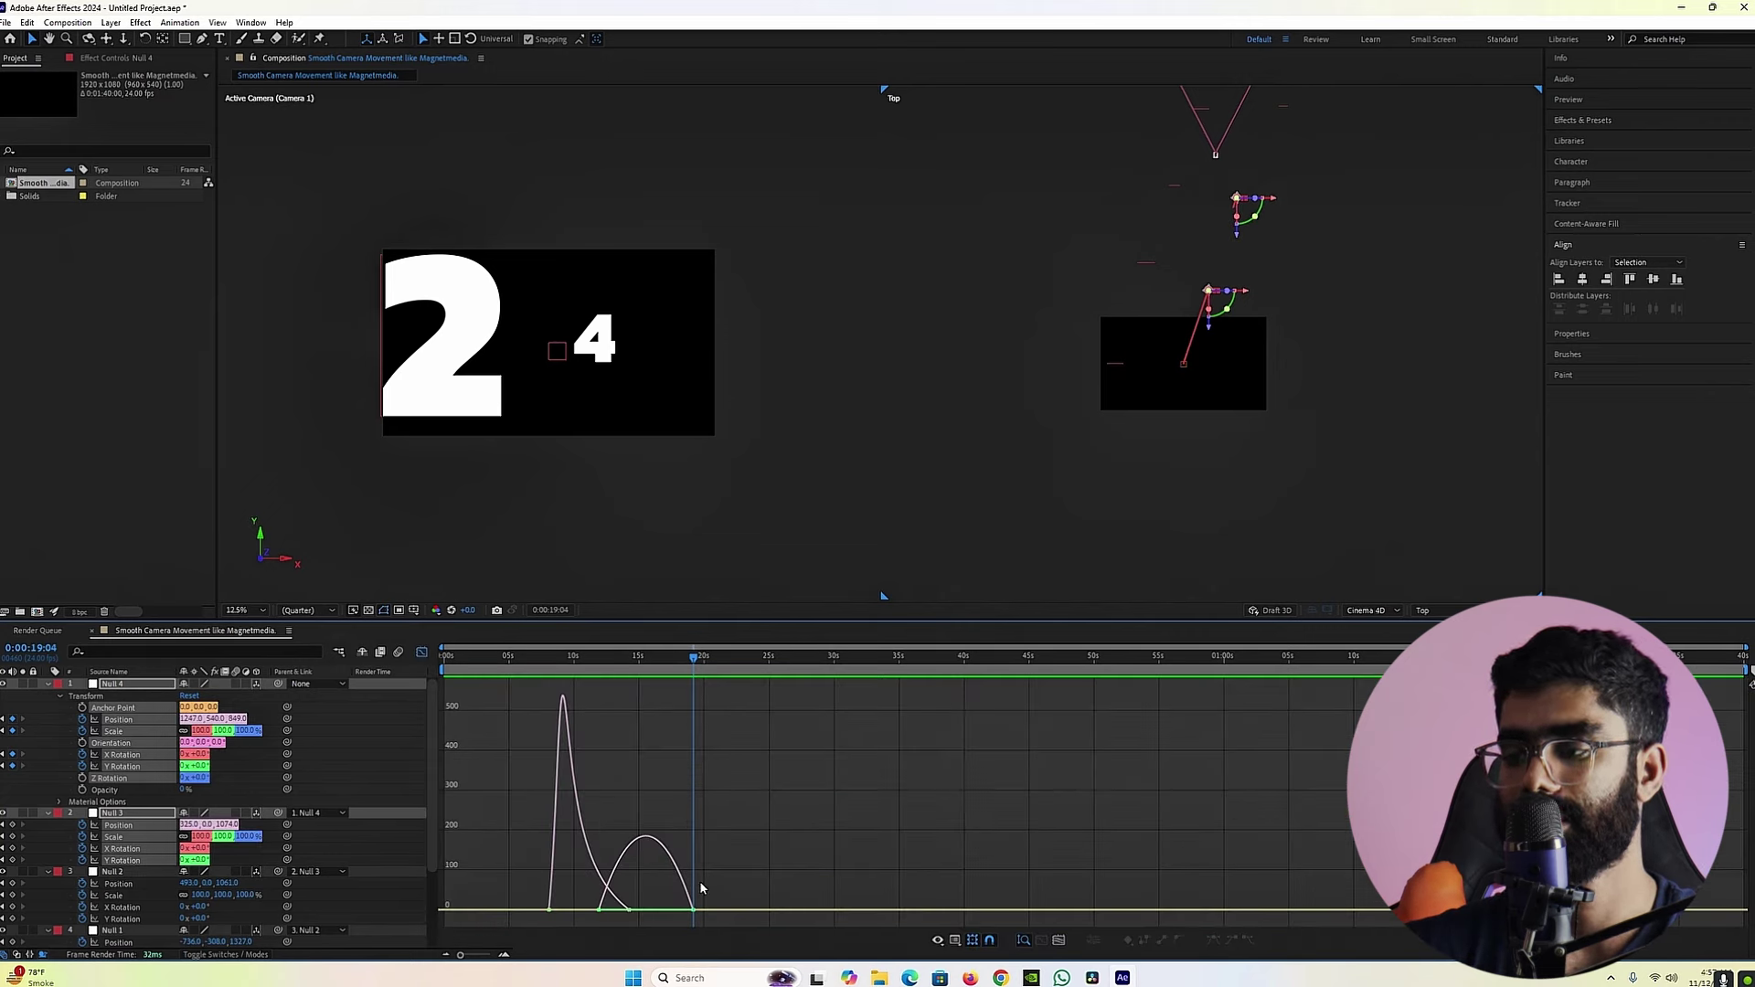
pyautogui.moveTo(689, 923); pyautogui.dragTo(689, 924)
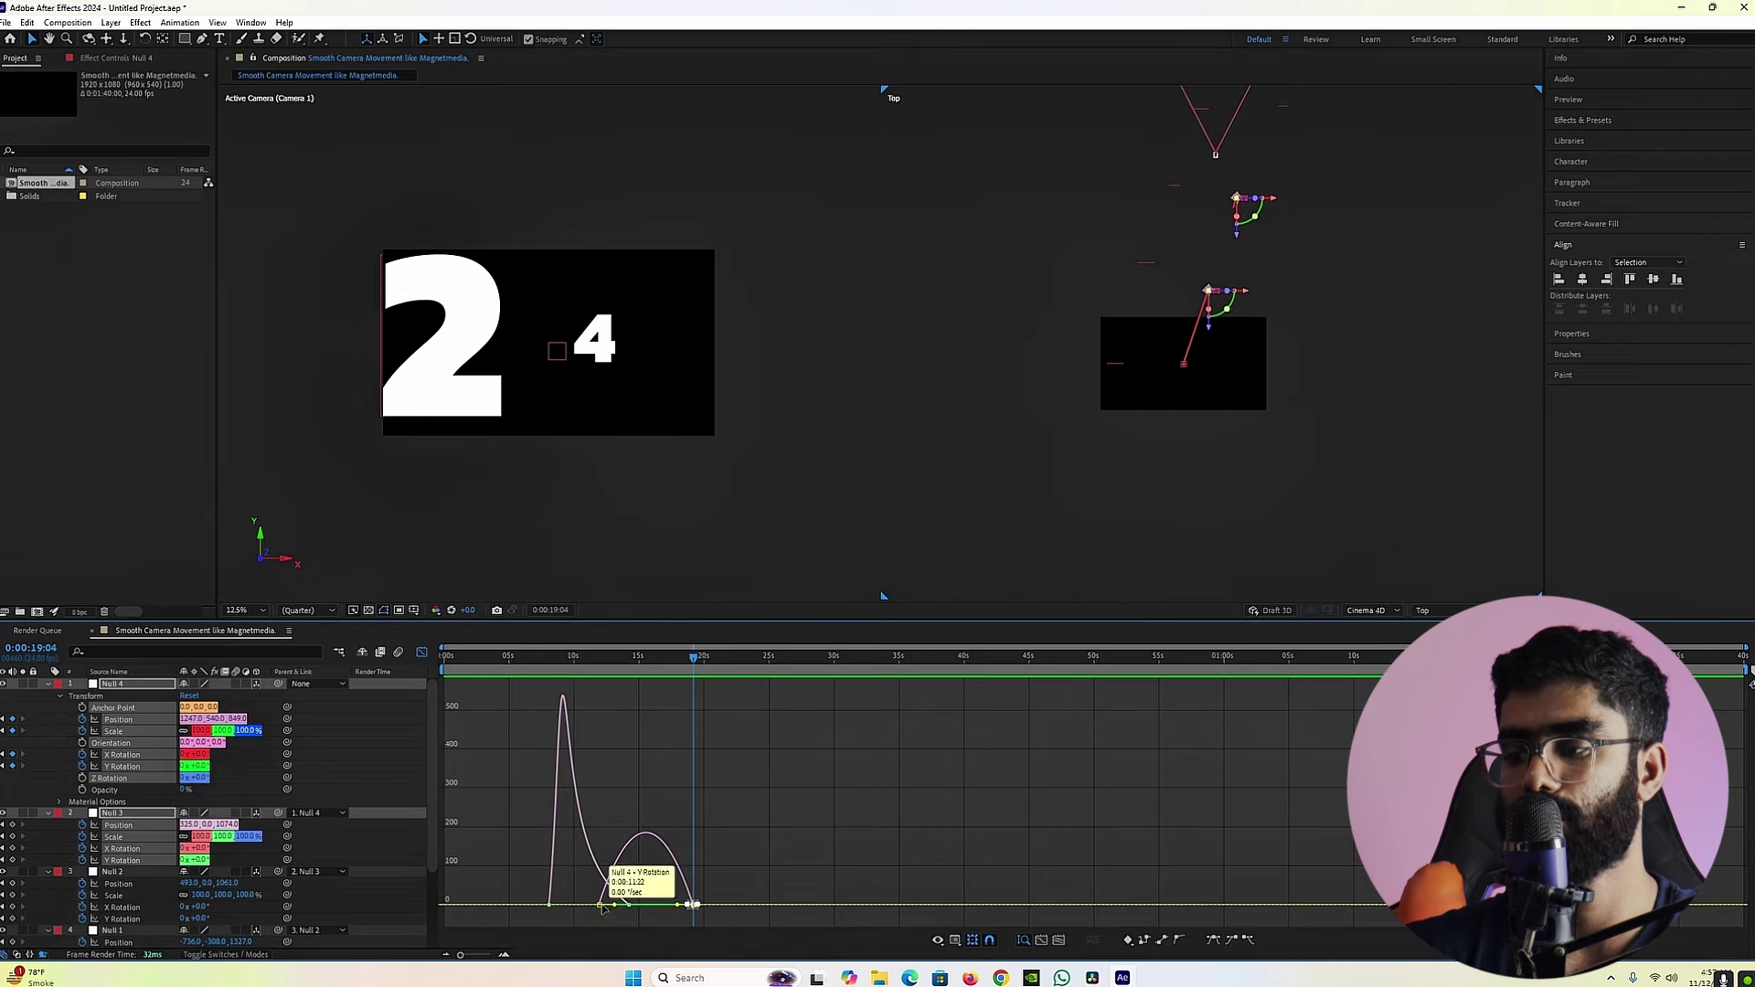
pyautogui.click(604, 905)
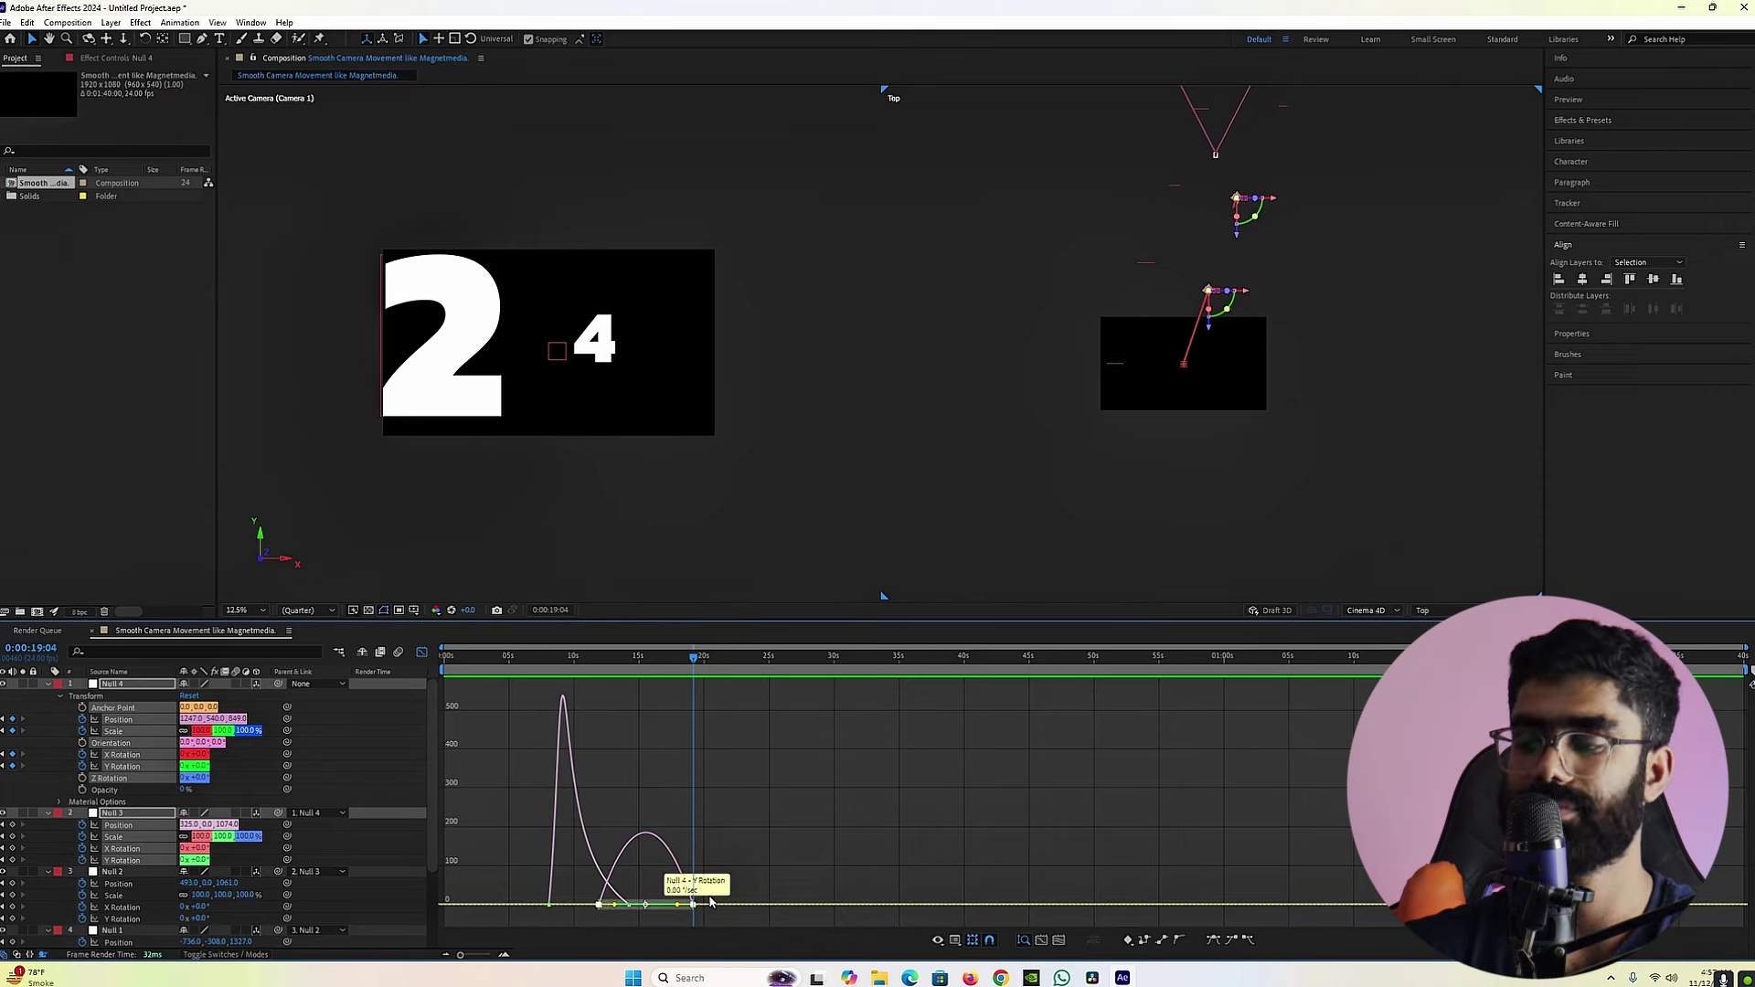
pyautogui.moveTo(682, 906); pyautogui.dragTo(651, 907)
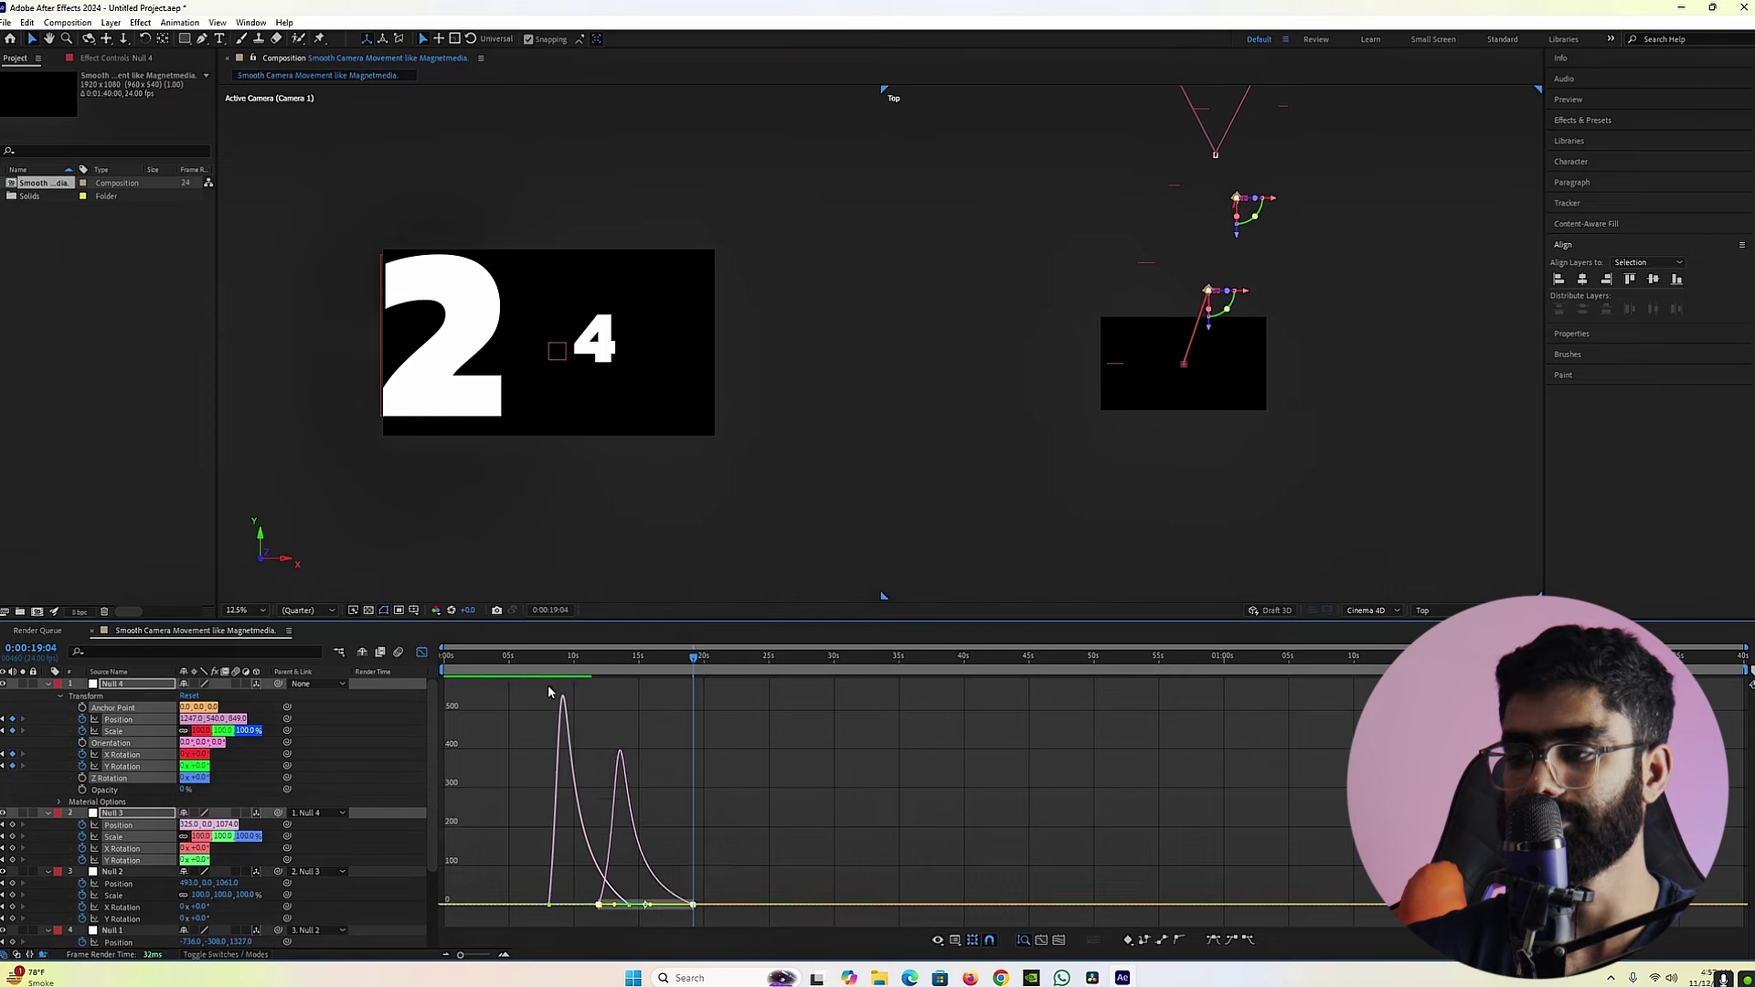
# Step: Preview the transition from Null 3's move into Null 4's, starting at 0:00:07:03
pyautogui.click(538, 660)
pyautogui.press('space')
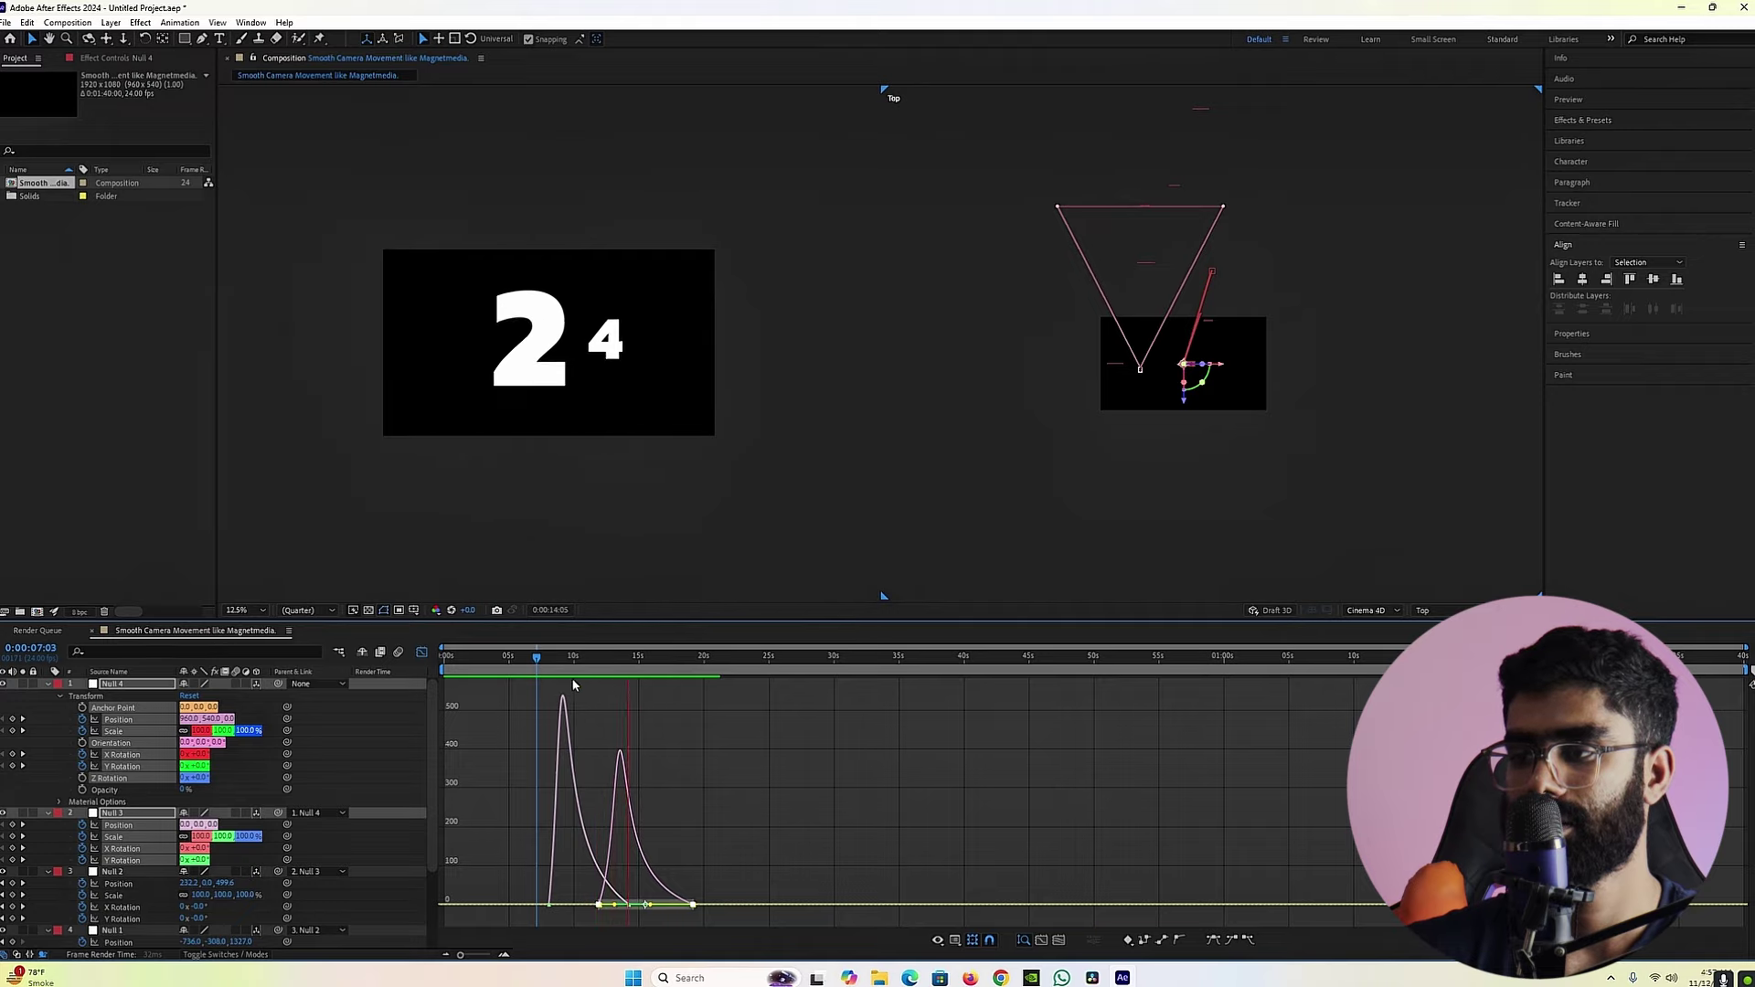
pyautogui.press('space')
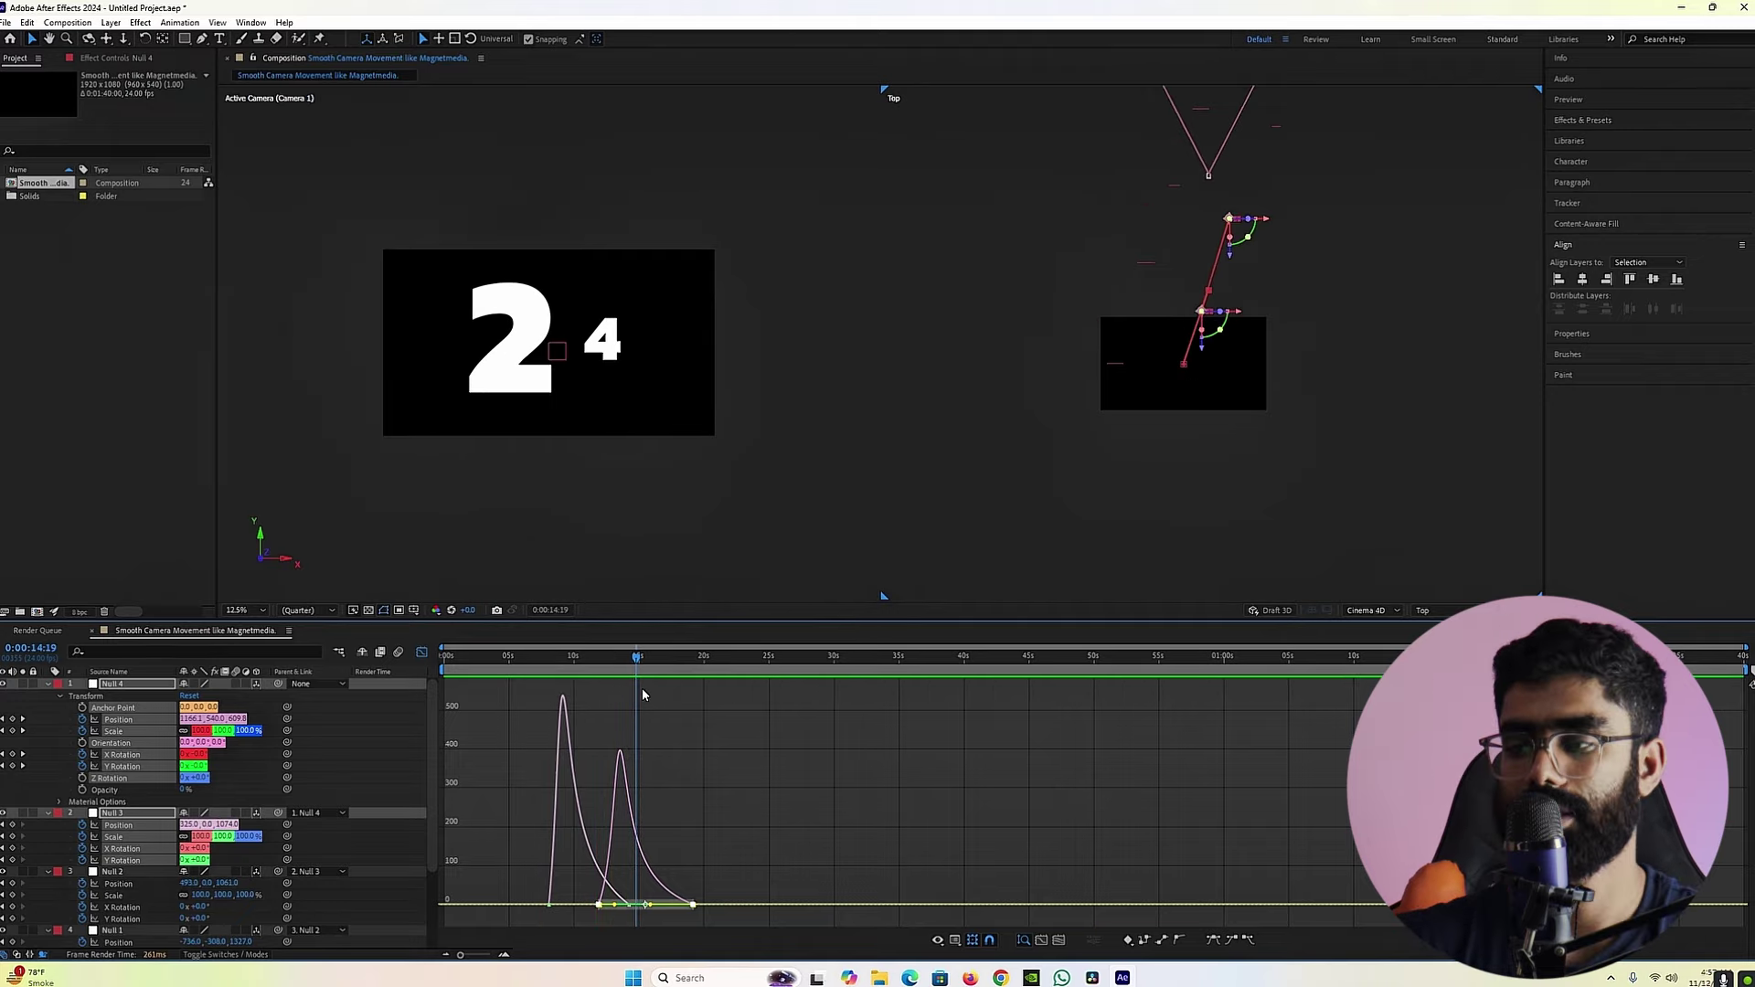